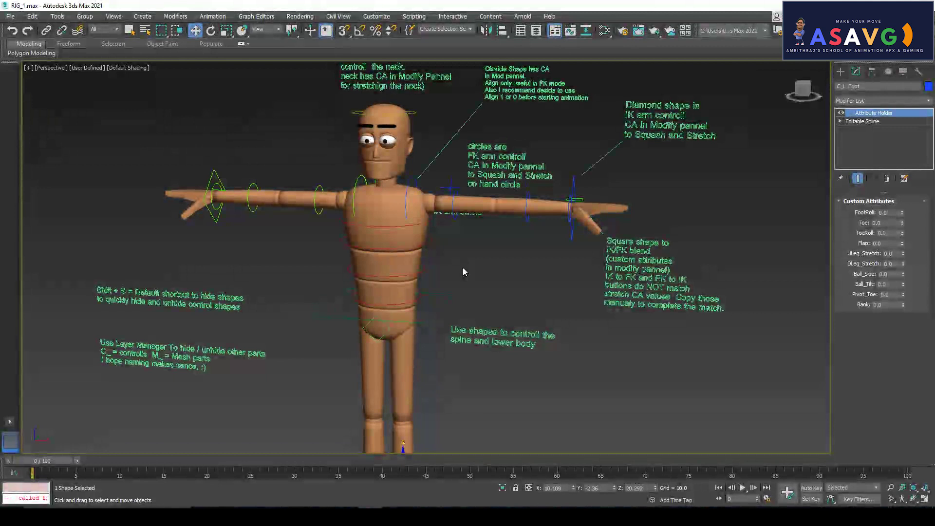
- Select the Layout circle around the character's feet and move the whole rig to Y about -44.559
mouse_move(451, 261)
middle_down()
mouse_move(455, 249)
mouse_move(439, 355)
middle_up()
scroll(438, 355, down, 2)
scroll(471, 257, up, 4)
mouse_move(471, 256)
alt+middle_down()
mouse_move(508, 323)
mouse_move(454, 321)
mouse_move(510, 322)
alt+middle_up()
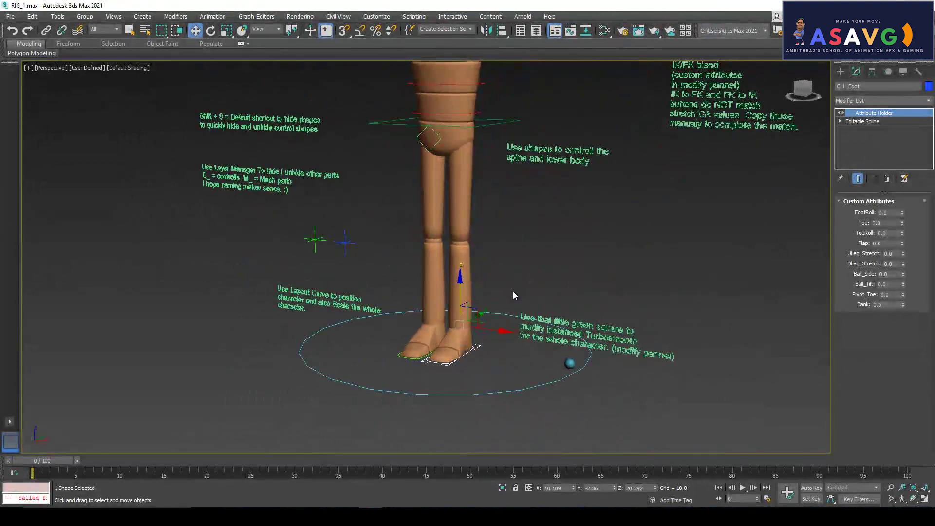
mouse_move(528, 269)
alt+middle_down()
mouse_move(528, 292)
mouse_move(440, 404)
mouse_move(481, 340)
alt+middle_up()
click(441, 428)
drag(486, 331, 414, 328)
middle_drag(351, 278, 394, 286)
middle_drag(394, 286, 419, 253)
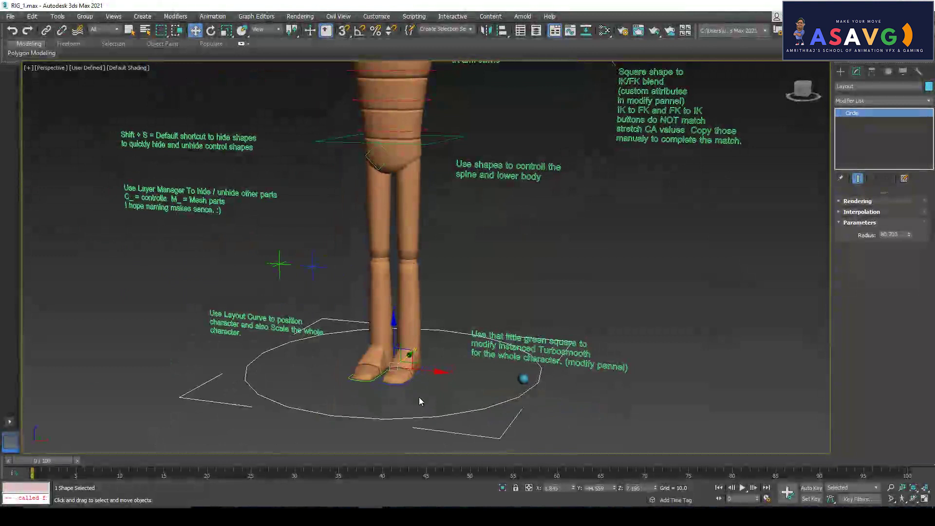
scroll(419, 397, up, 4)
middle_drag(442, 397, 478, 371)
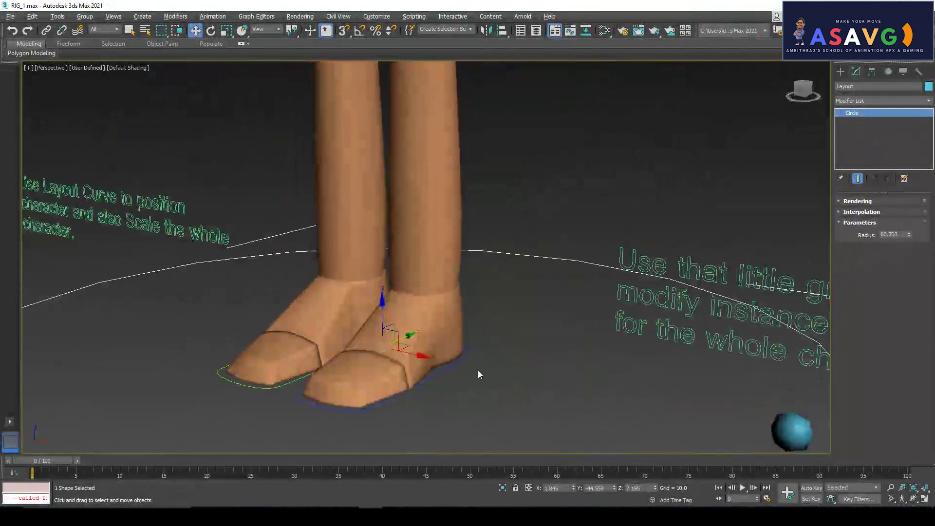
- Try moving the left foot control upwards, and undo the test
click(445, 370)
drag(425, 246, 409, 176)
key(e)
key(ctrl+z)
key(ctrl+z)
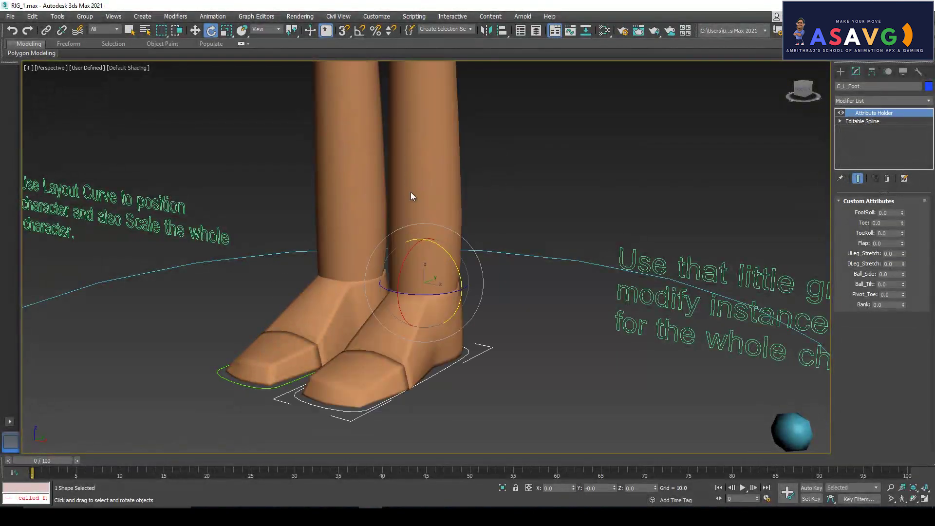
- Try moving the right foot control sideways away from the left foot, and undo the move
middle_drag(386, 267, 465, 252)
alt+middle_drag(326, 358, 324, 392)
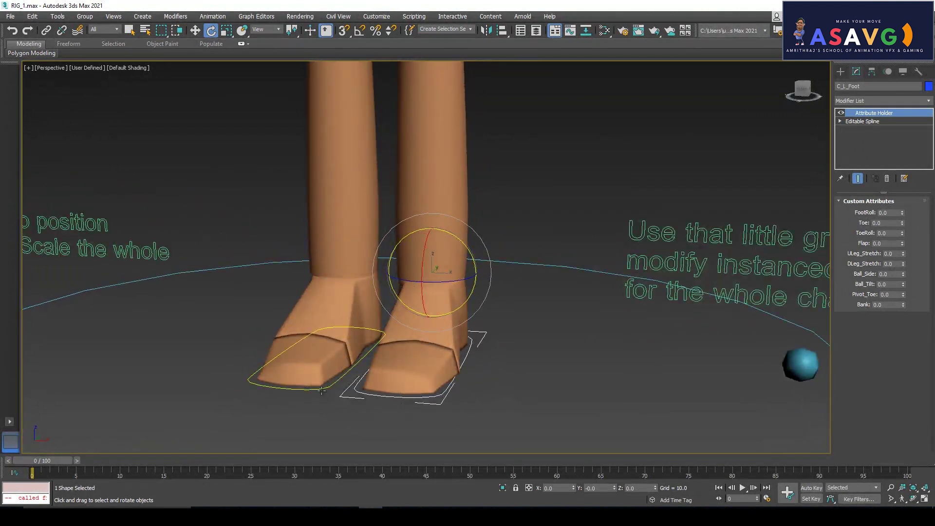
click(335, 375)
key(w)
drag(395, 271, 228, 279)
key(ctrl+z)
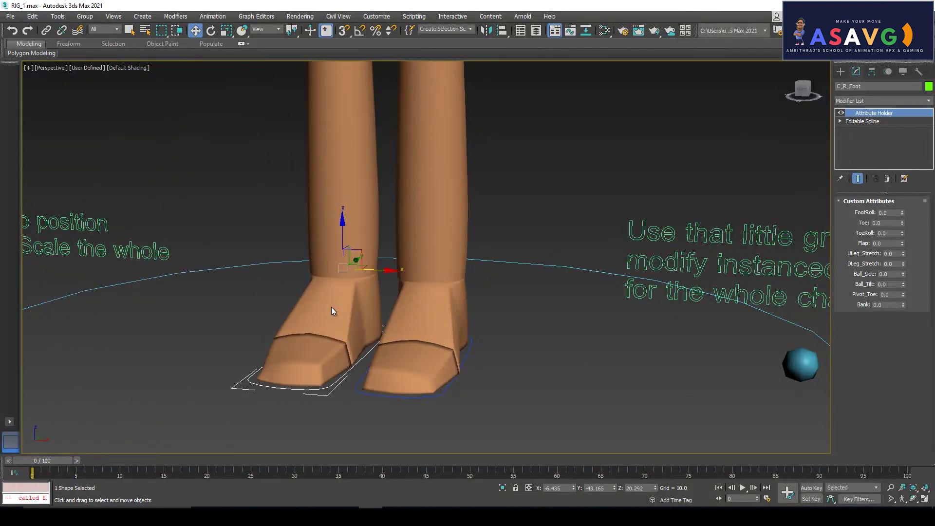
- Try rotating the lowest spine control ring to bend the character's torso
middle_drag(431, 160, 436, 317)
scroll(412, 172, down, 3)
middle_drag(414, 165, 428, 284)
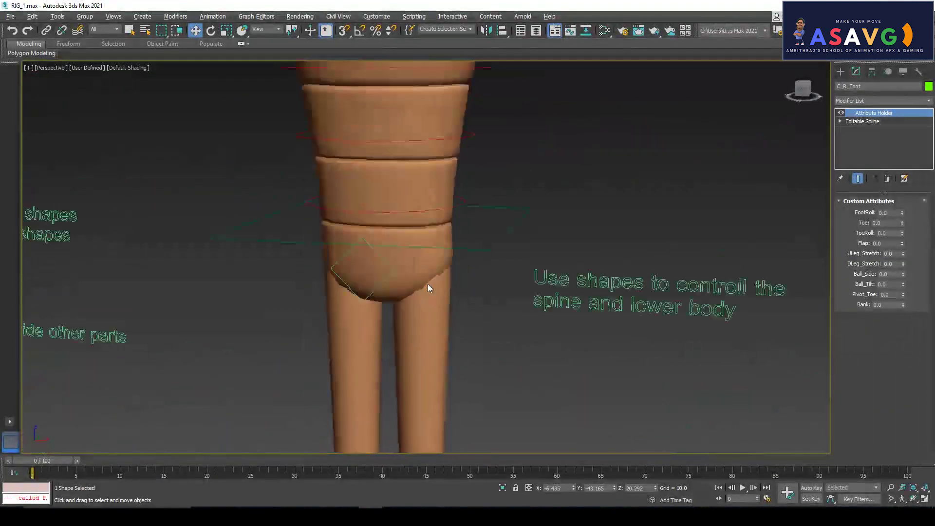
click(387, 223)
key(e)
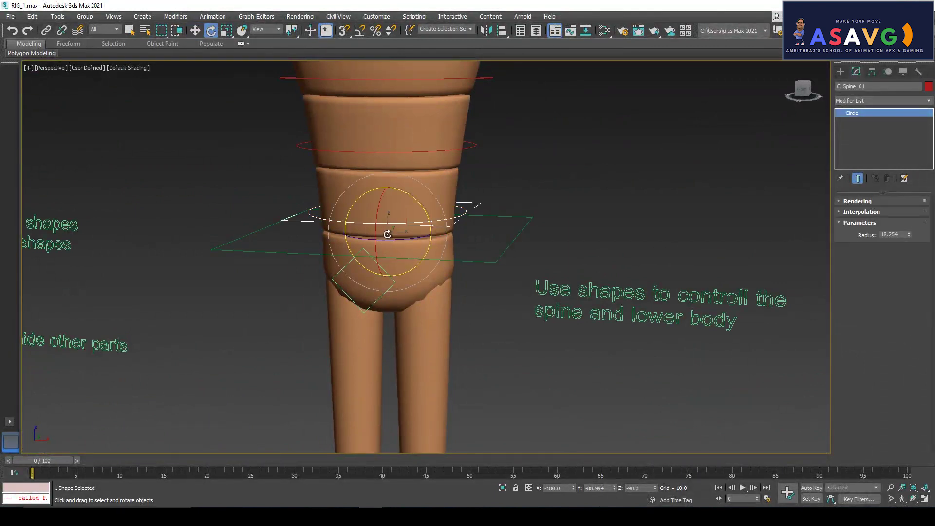
scroll(390, 224, down, 5)
drag(390, 223, 414, 265)
- Try out further body control shapes on the rig by selecting and rotating them
scroll(399, 292, up, 4)
key(w)
click(405, 289)
key(e)
mouse_move(470, 288)
alt+middle_down()
mouse_move(471, 296)
mouse_move(428, 281)
mouse_move(453, 259)
alt+middle_up()
drag(453, 259, 451, 257)
click(503, 255)
key(w)
alt+middle_drag(503, 270, 477, 321)
mouse_move(448, 235)
alt+middle_down()
mouse_move(463, 439)
mouse_move(485, 179)
mouse_move(493, 268)
mouse_move(468, 171)
alt+middle_up()
click(497, 142)
key(e)
mouse_move(470, 179)
mouse_down()
mouse_move(419, 188)
mouse_move(480, 167)
mouse_move(521, 171)
mouse_move(475, 176)
mouse_up()
- Try rotating the left and right upper-arm FK controls, and undo each rotation
click(551, 267)
middle_drag(551, 266, 516, 238)
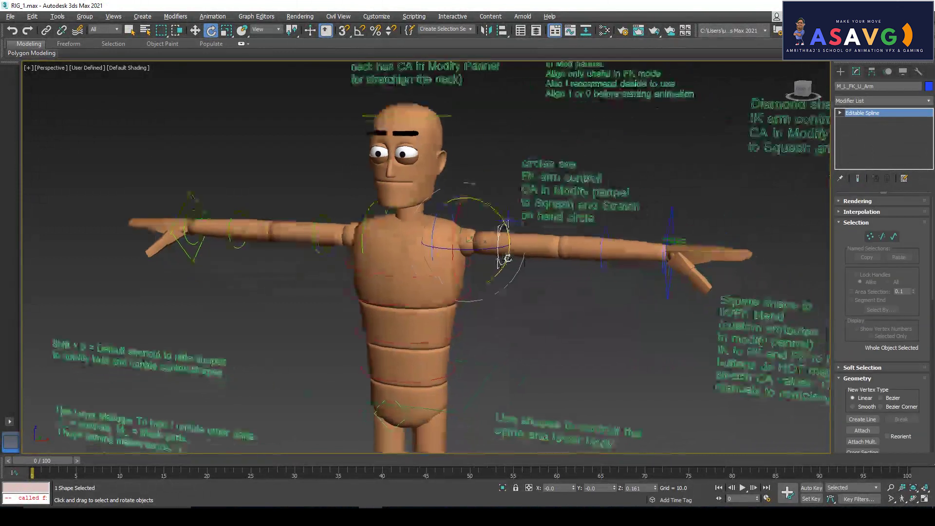
drag(510, 232, 539, 295)
key(ctrl+z)
click(321, 253)
mouse_move(400, 259)
mouse_down()
mouse_move(385, 227)
mouse_move(388, 262)
mouse_up()
key(ctrl+z)
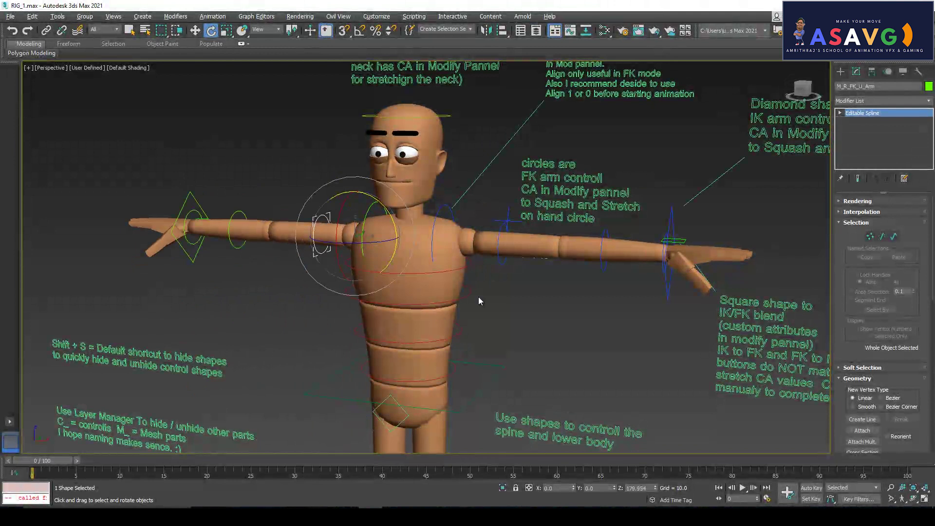
- Examine the whole character, its control shapes and the instruction notes from several angles
scroll(480, 301, down, 10)
alt+middle_drag(477, 295, 493, 326)
scroll(476, 303, up, 6)
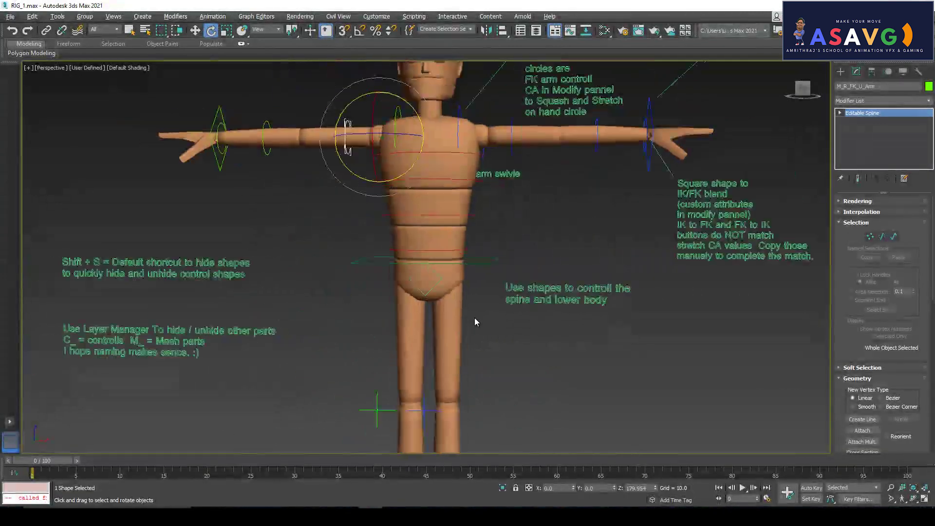
scroll(475, 318, down, 10)
alt+middle_drag(495, 221, 425, 314)
scroll(424, 313, up, 4)
mouse_move(384, 278)
alt+middle_down()
mouse_move(355, 266)
mouse_move(383, 263)
alt+middle_up()
middle_drag(460, 314, 474, 354)
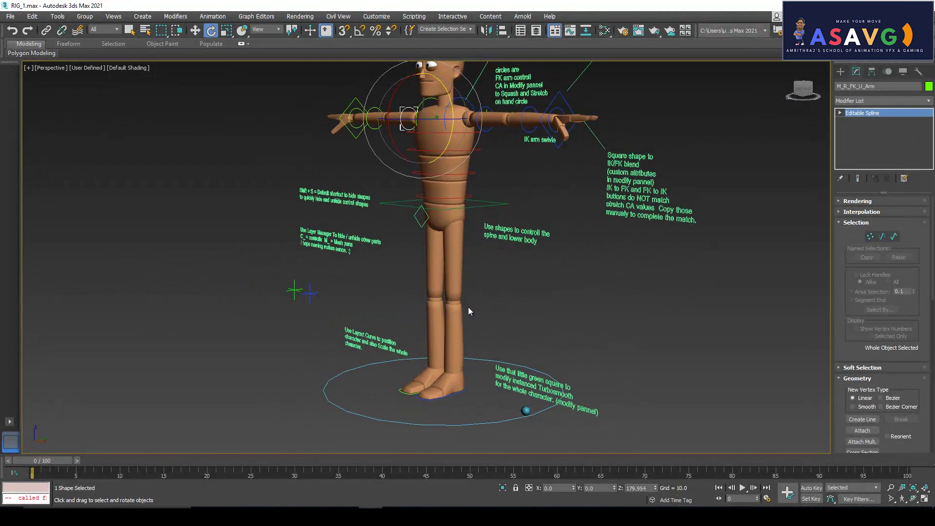
alt+middle_drag(455, 261, 471, 329)
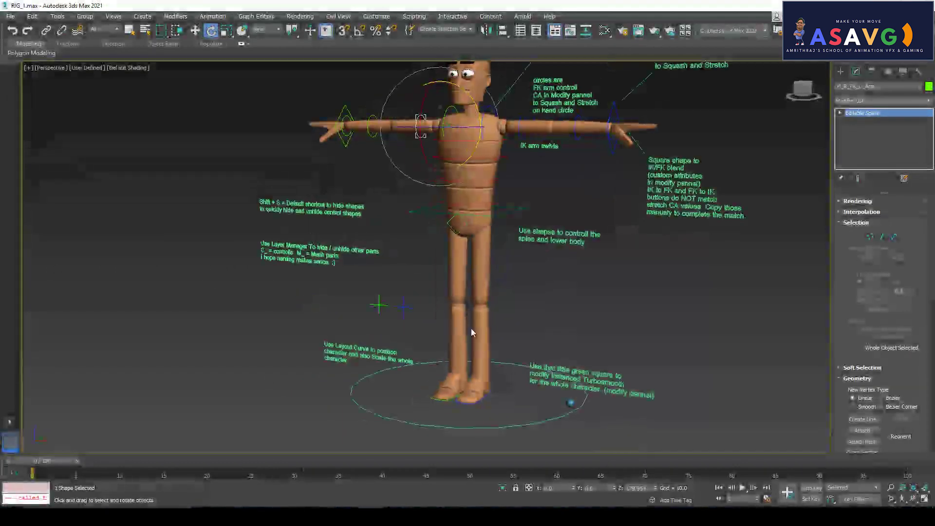
- Turn on Auto Key and lower the pelvis control to Z about 93.065 at frame 17
click(812, 488)
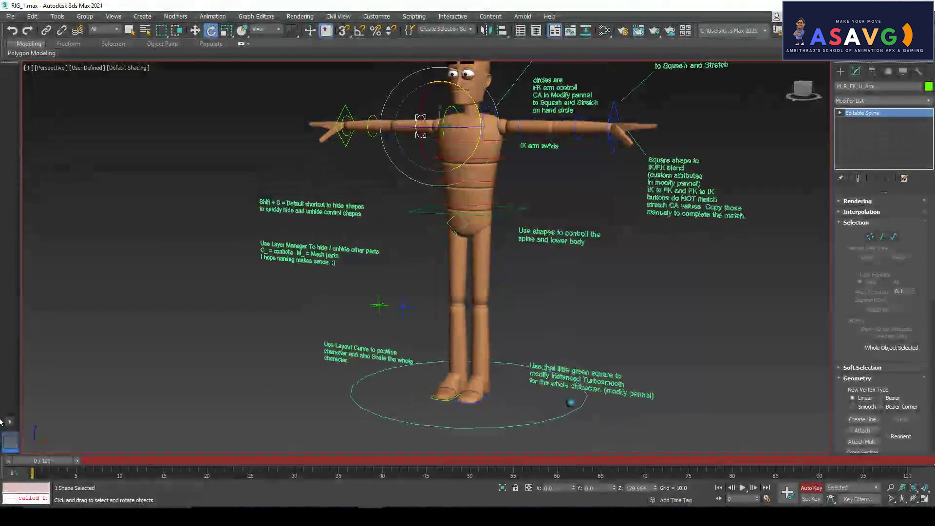
drag(41, 467, 182, 466)
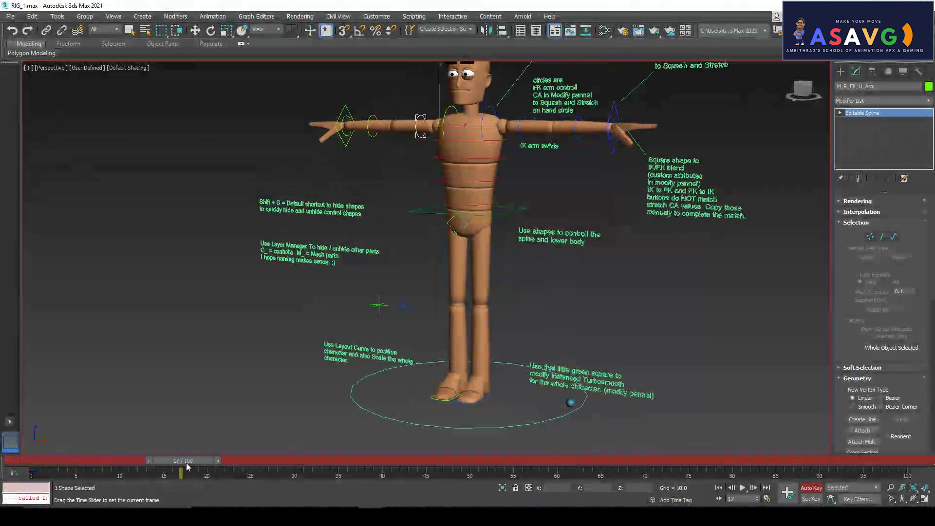
click(489, 214)
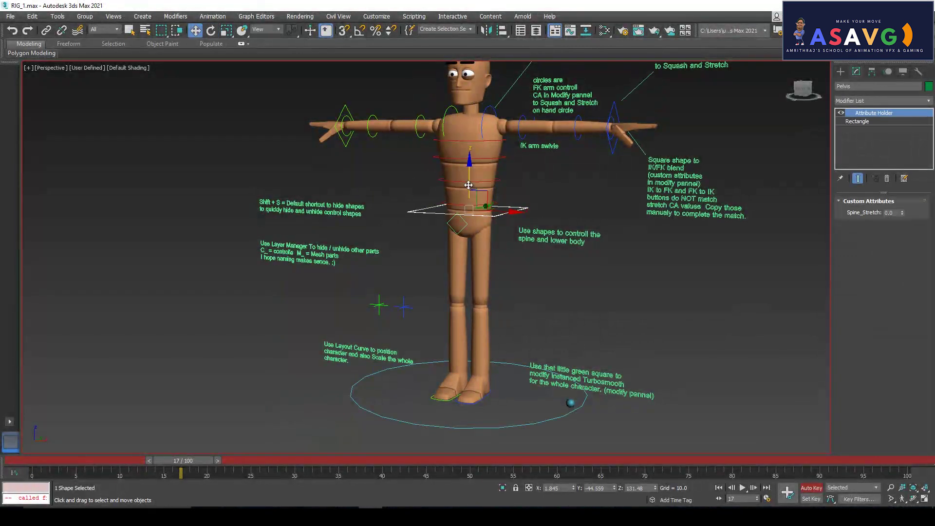
drag(469, 209, 469, 248)
- Try raising the pelvis control to Z about 116.407 at frame 26, and undo it
drag(159, 462, 259, 461)
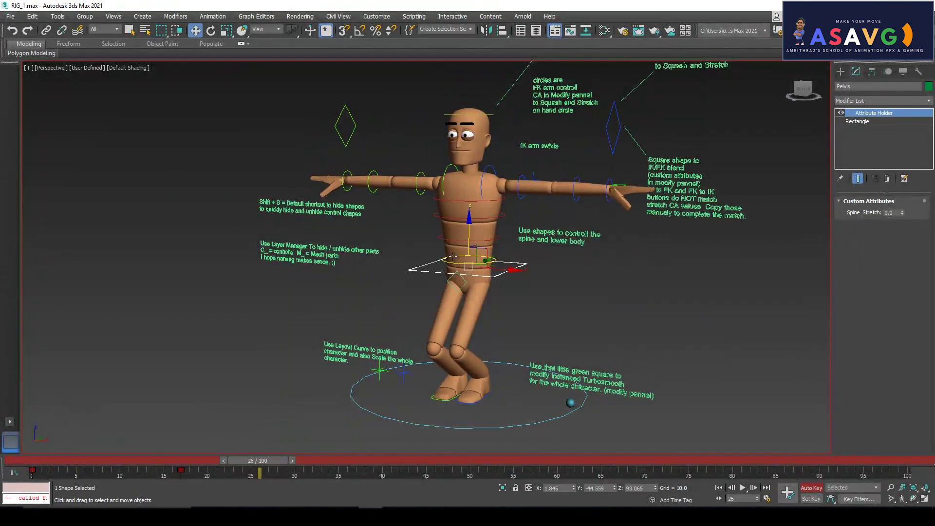
drag(469, 247, 471, 213)
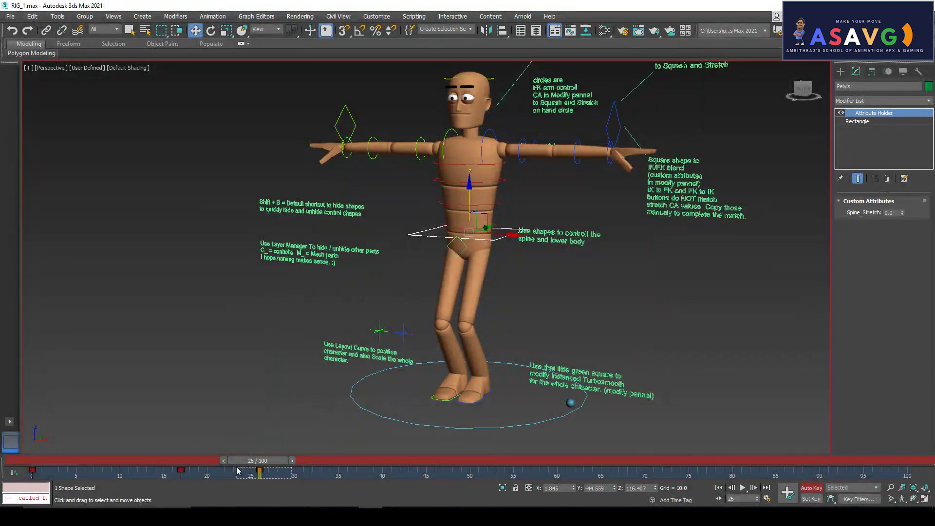
key(ctrl+z)
- Return to frame 0 and delete the pelvis control's test key at frame 17
drag(262, 462, 212, 457)
key(w)
click(470, 231)
click(466, 205)
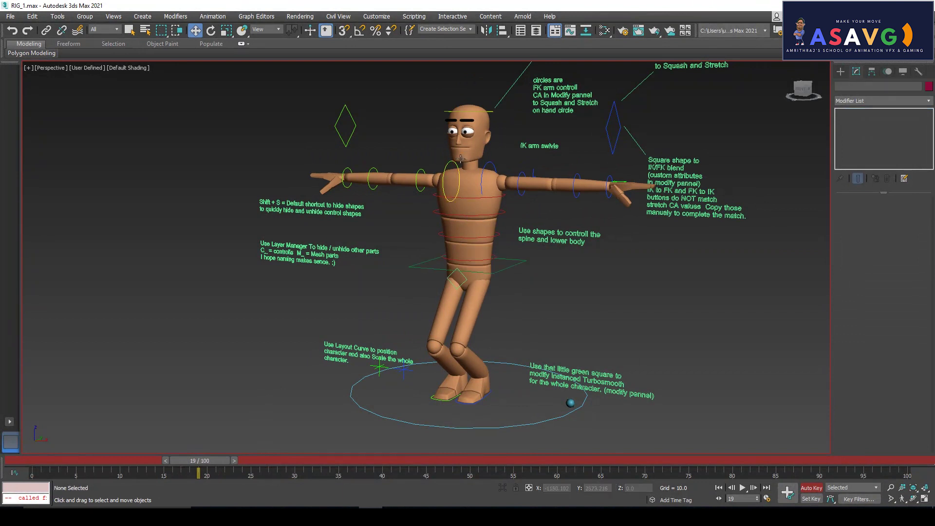
click(461, 158)
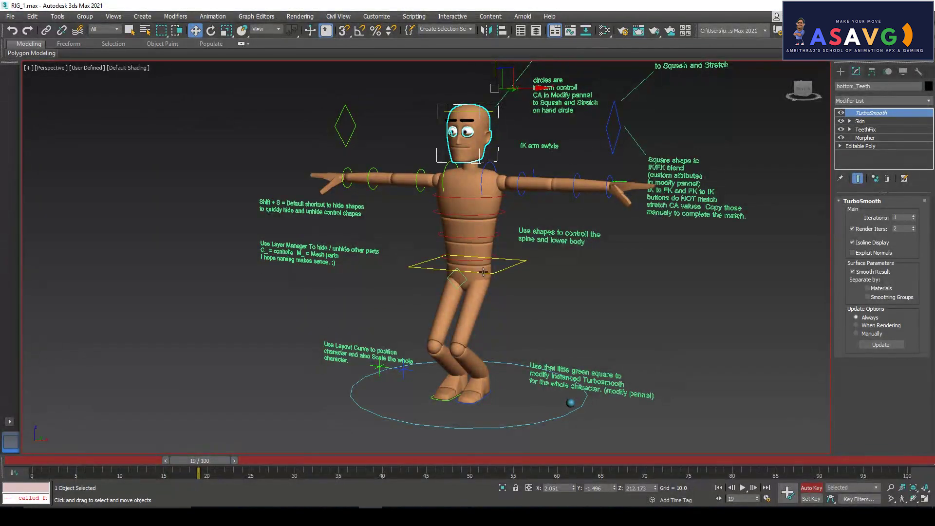
click(483, 271)
key(Home)
drag(300, 471, 149, 470)
key(Delete)
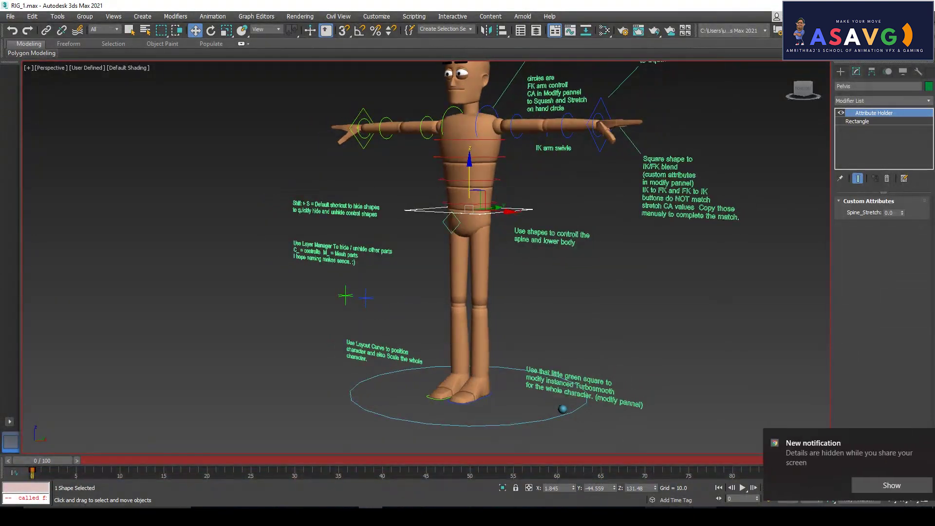
- Switch to walkreference1.png in Photos and study the contact, down, passing and up poses before returning to 3ds Max
click(920, 438)
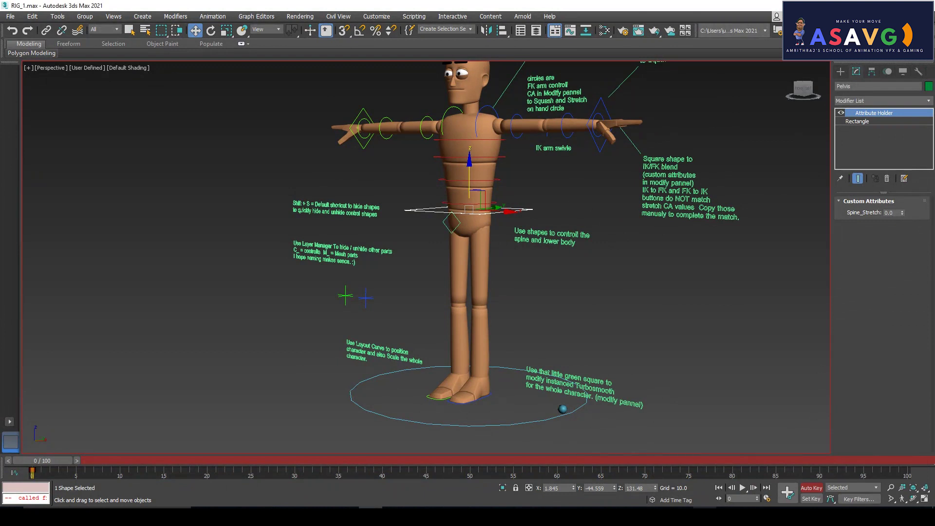
key(alt+Tab)
ctrl+scroll(462, 317, up, 5)
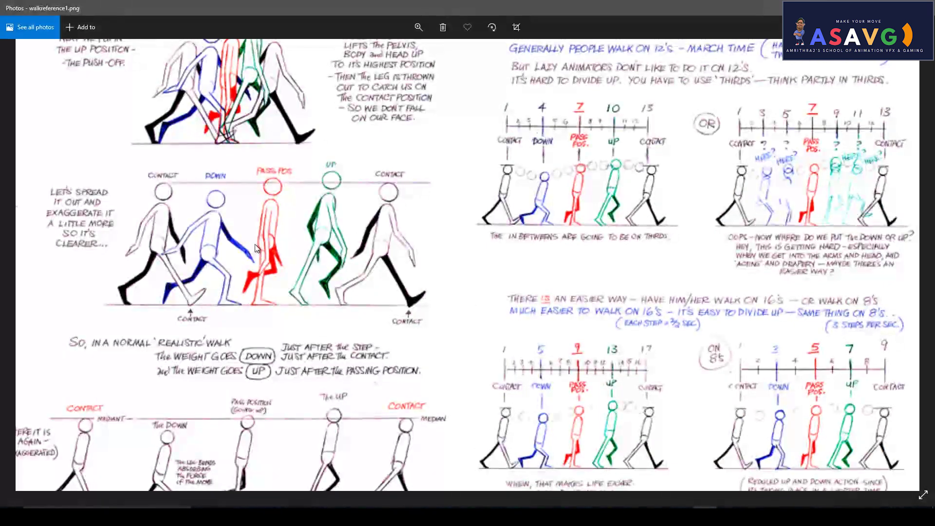
key(ctrl+plus)
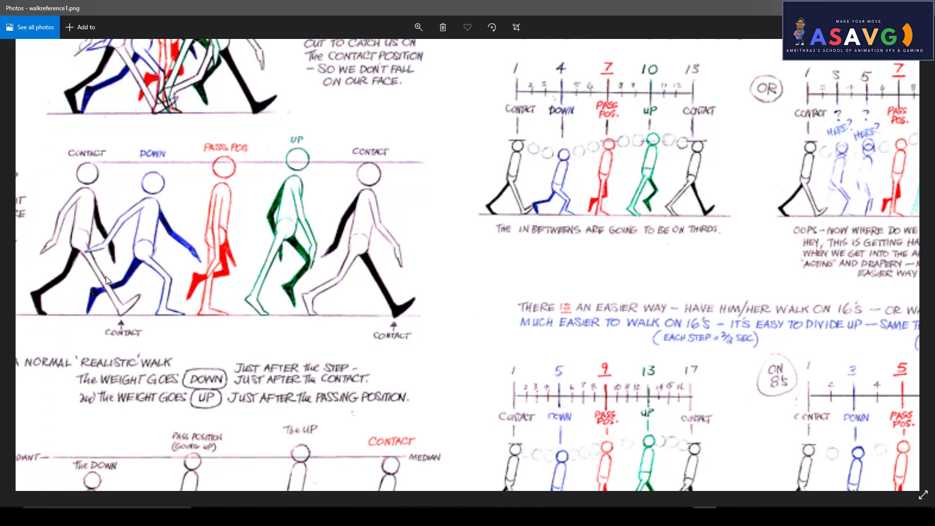
key(alt+Tab)
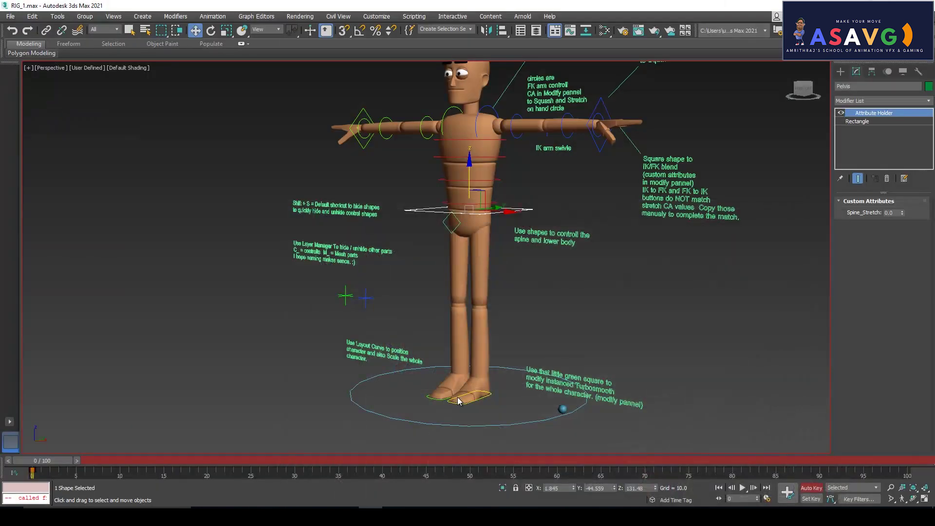
- Set the animation's end time to frame 32 in the Time Configuration
alt+middle_drag(475, 351, 512, 398)
click(461, 377)
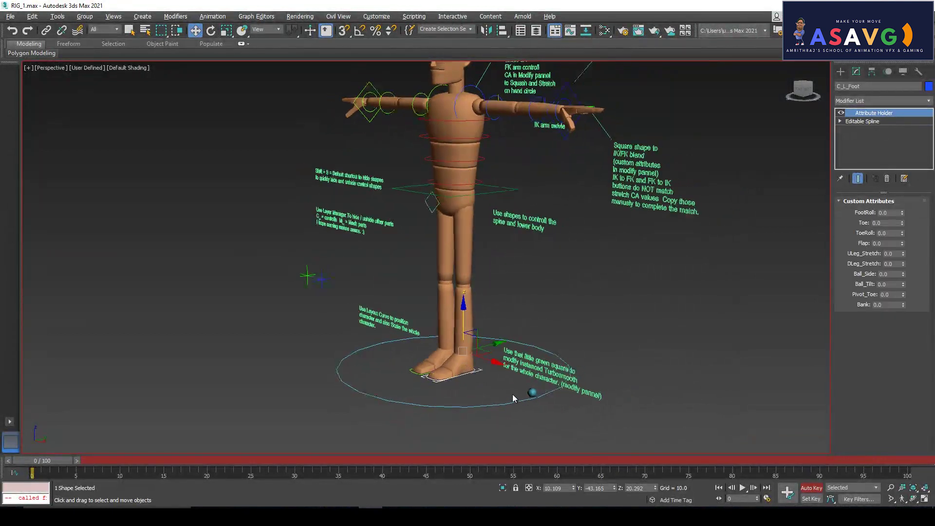
click(766, 500)
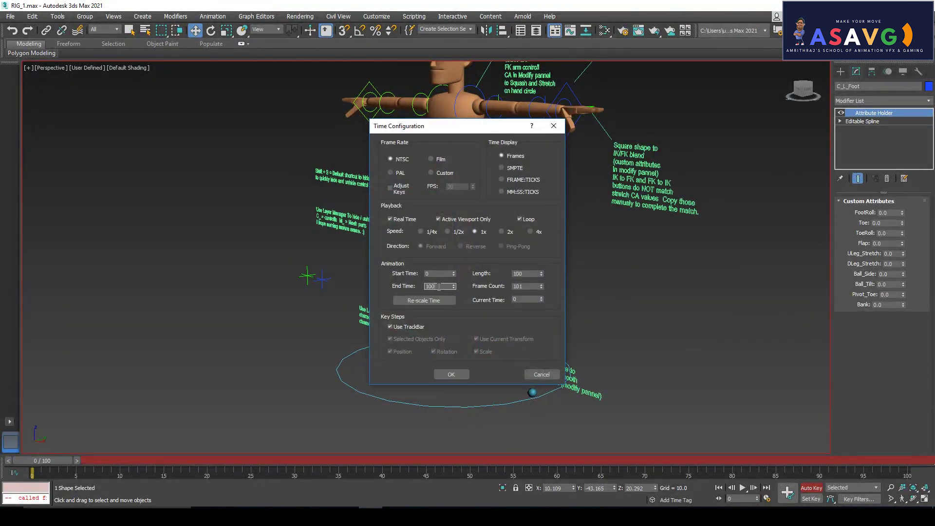
text(32)
click(440, 375)
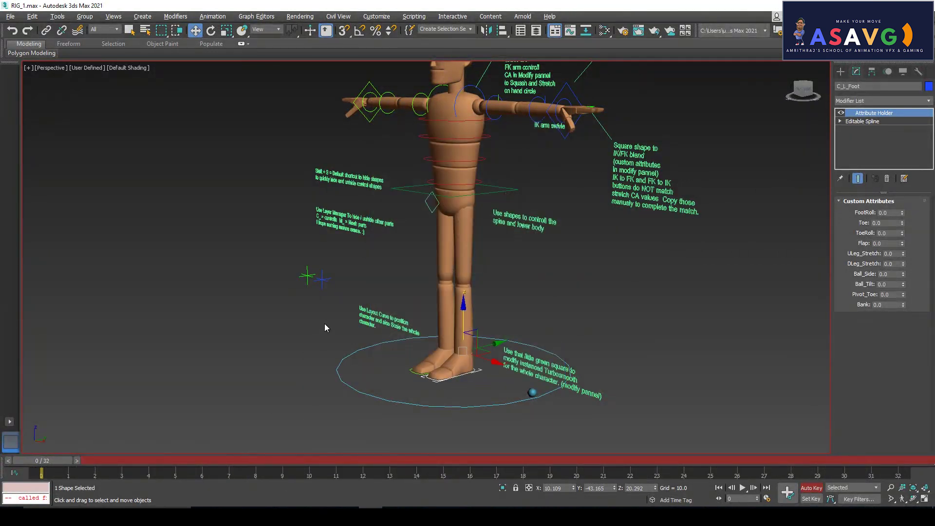
- Select all of the character's rig controls together and region-select their keys near frame 0
alt+middle_drag(326, 328, 288, 299)
scroll(323, 218, down, 3)
drag(281, 129, 379, 142)
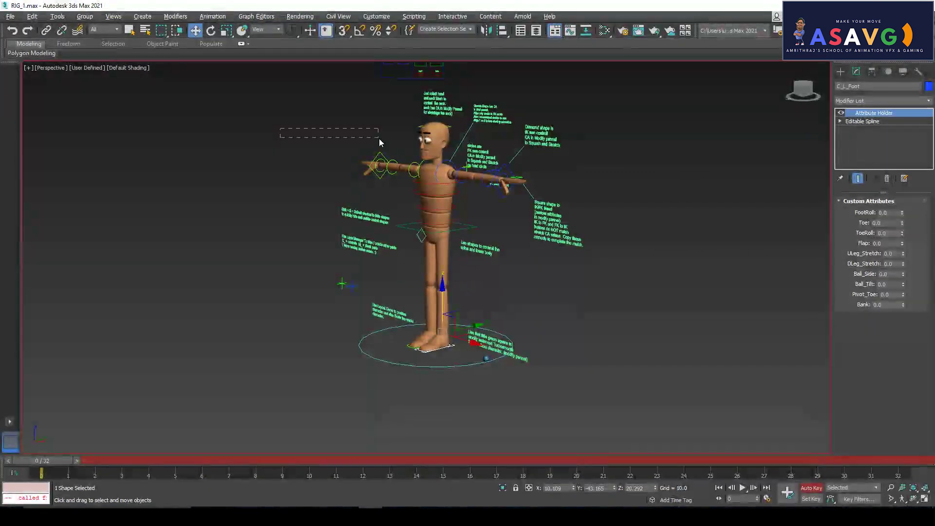
drag(538, 387, 536, 385)
scroll(462, 342, up, 5)
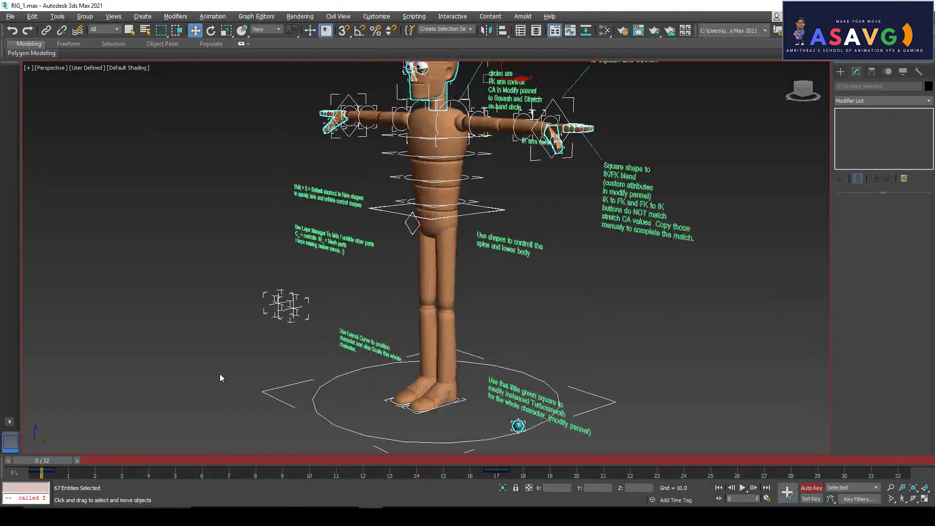
key(q)
drag(92, 472, 47, 475)
key(w)
- Check the pose timing in the Photos walk reference image and return to 3ds Max
key(alt+Tab)
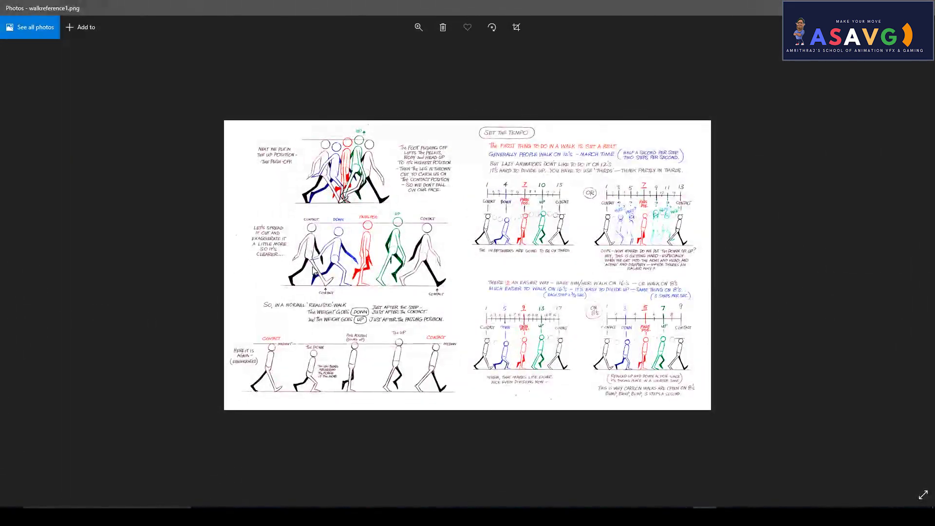
scroll(314, 272, up, 2)
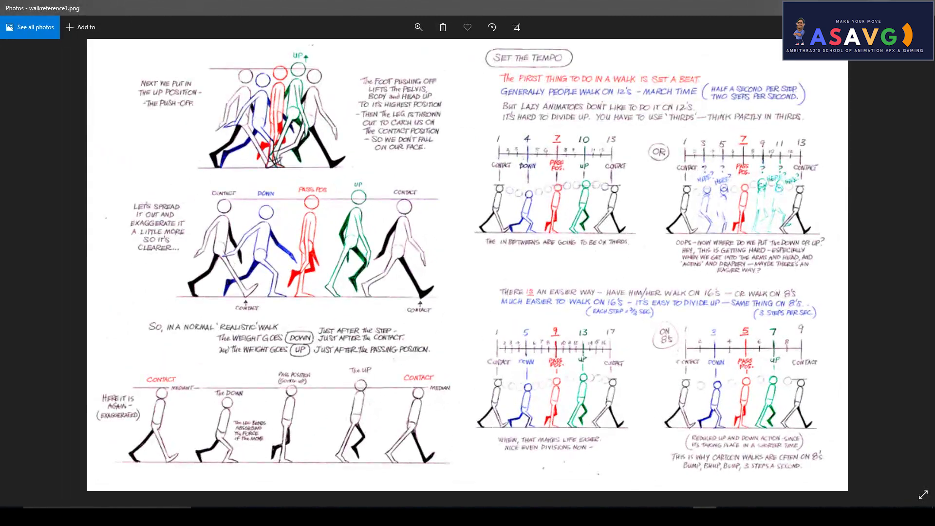
key(alt+Tab)
- Compare the character's side profile with the contact pose in the Photos walk reference and return to 3ds Max
scroll(459, 361, up, 5)
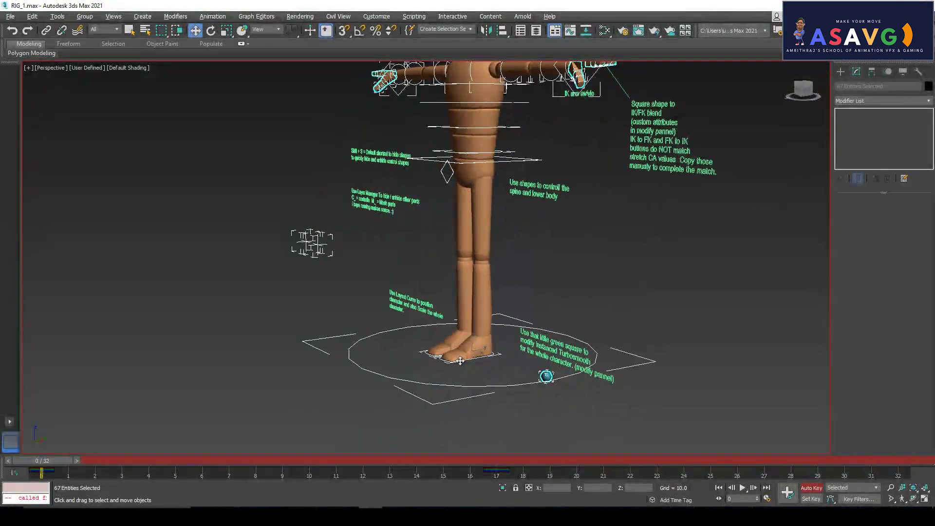
click(495, 382)
alt+middle_drag(495, 383, 467, 381)
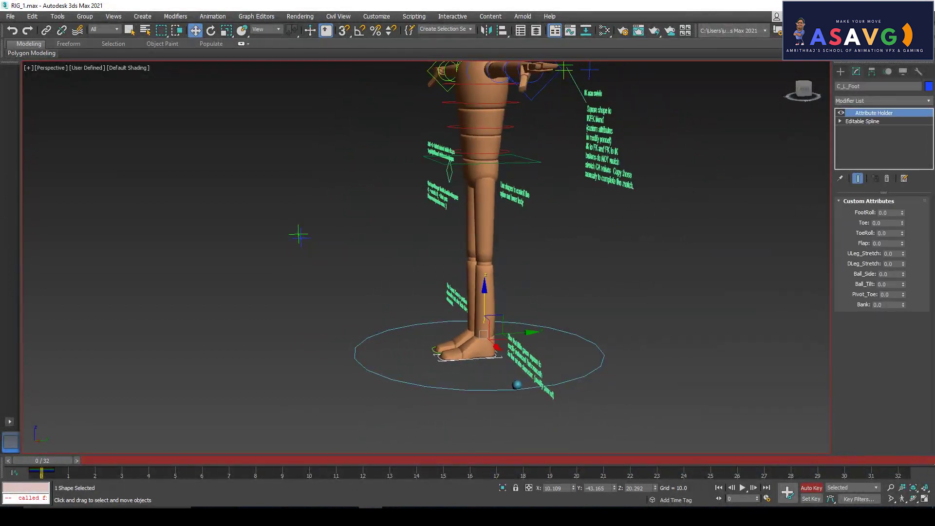
key(alt+Tab)
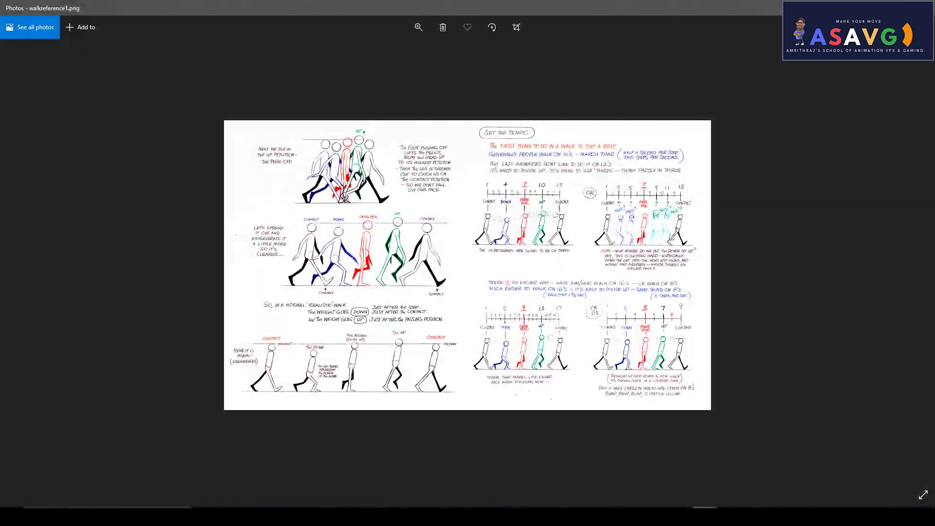
key(alt+Tab)
alt+middle_drag(511, 382, 670, 372)
key(alt+Tab)
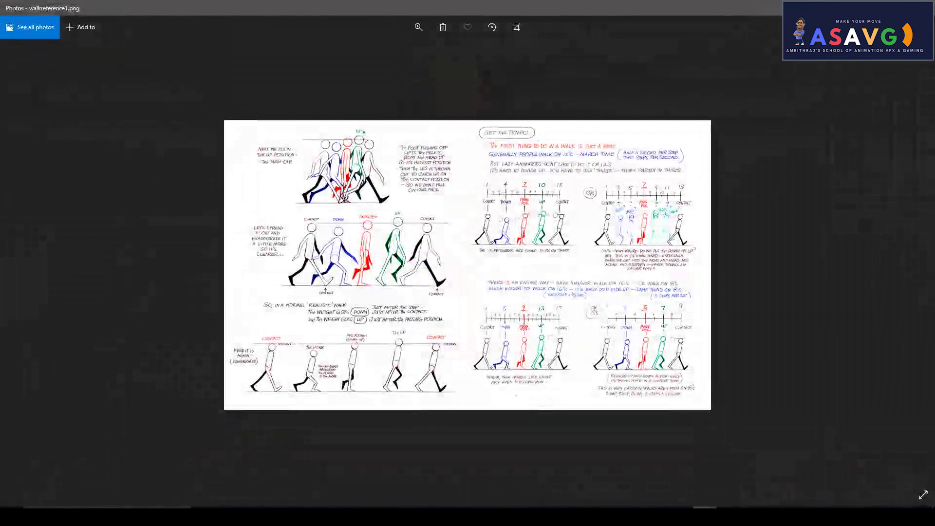
key(alt+Tab)
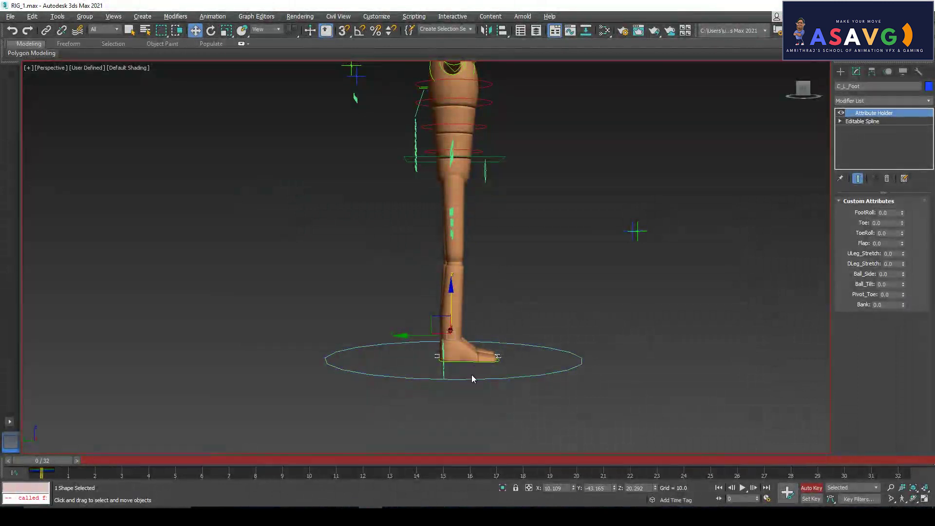
alt+middle_drag(471, 376, 462, 374)
- At frame 0, move the right foot control forward and the left foot control backward into a contact stride
click(461, 365)
click(461, 365)
drag(410, 341, 496, 343)
click(470, 359)
drag(414, 336, 359, 335)
- Lower the pelvis control so both legs reconnect with the feet and the knees bend
click(472, 163)
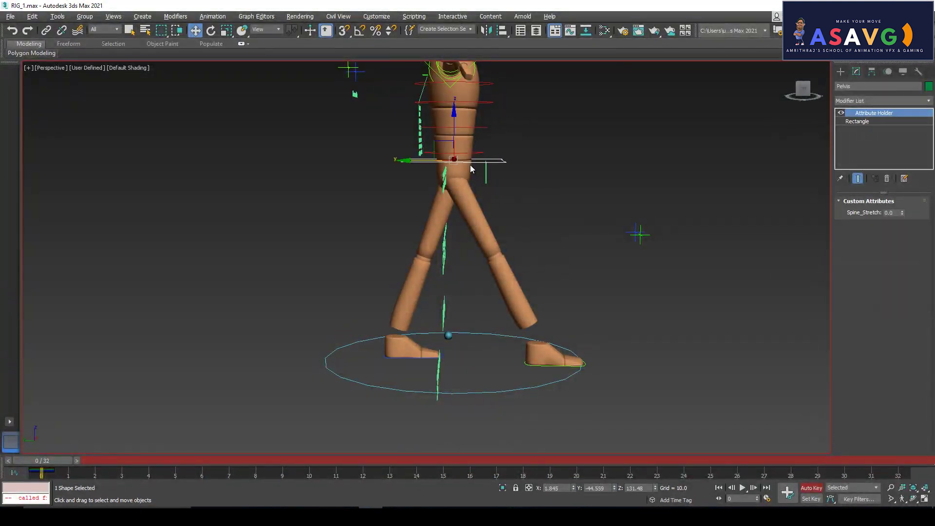
drag(455, 151, 452, 184)
alt+middle_drag(482, 244, 408, 329)
click(393, 324)
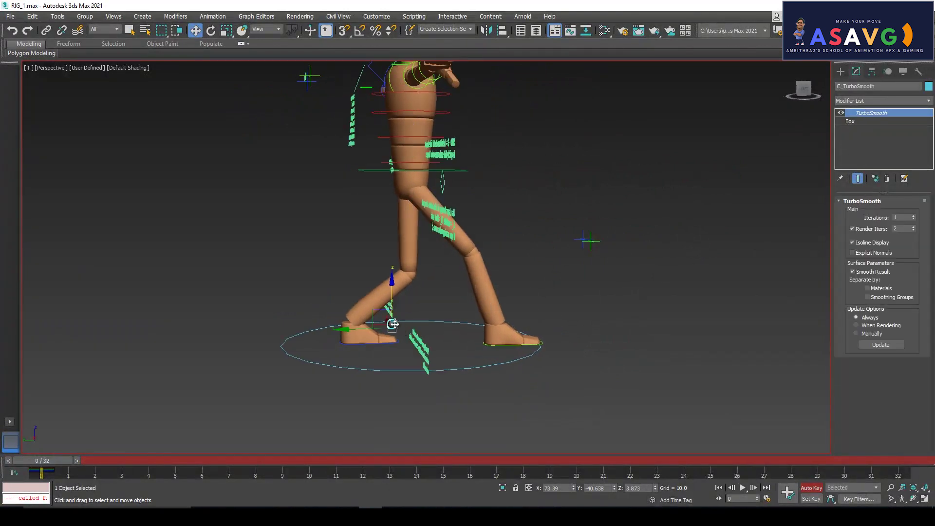
click(395, 327)
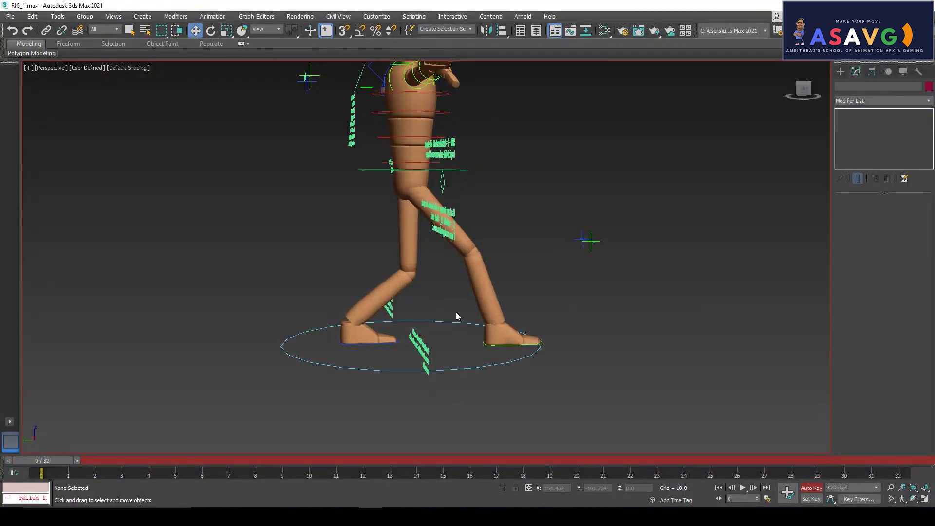
- Enlarge the walk reference in Photos, study how the feet sit in the contact pose and return to 3ds Max
key(alt+Tab)
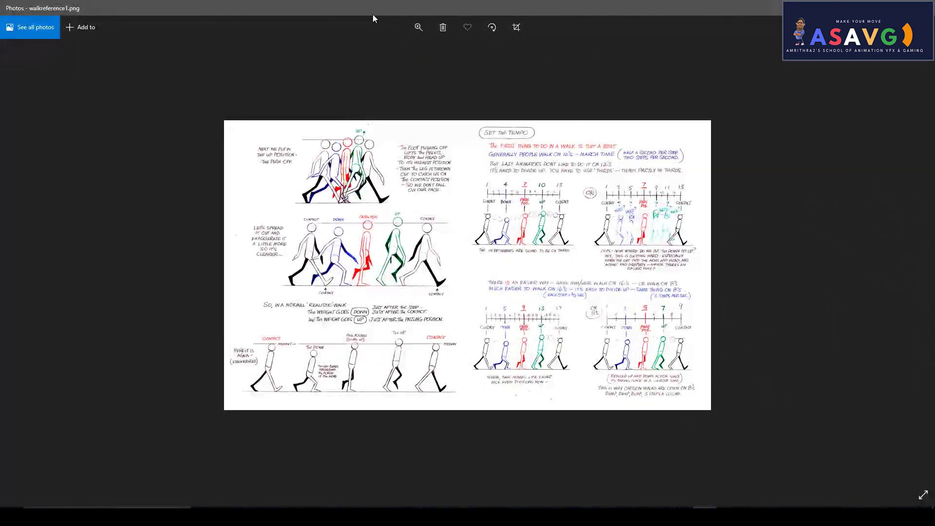
click(421, 26)
drag(373, 51, 398, 53)
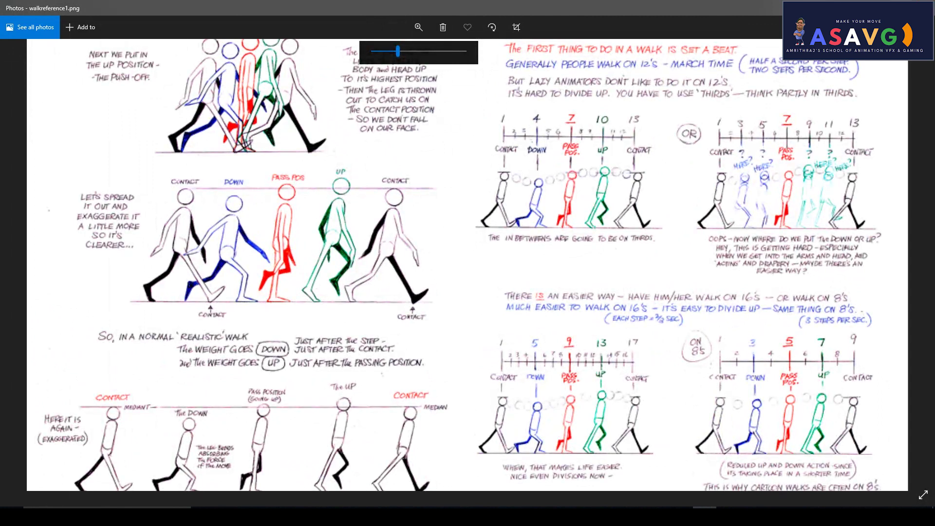
key(alt+Tab)
- Move the right foot control slightly forward to about Y -99 and set its FootRoll to 14.6 for the heel strike
scroll(452, 315, up, 3)
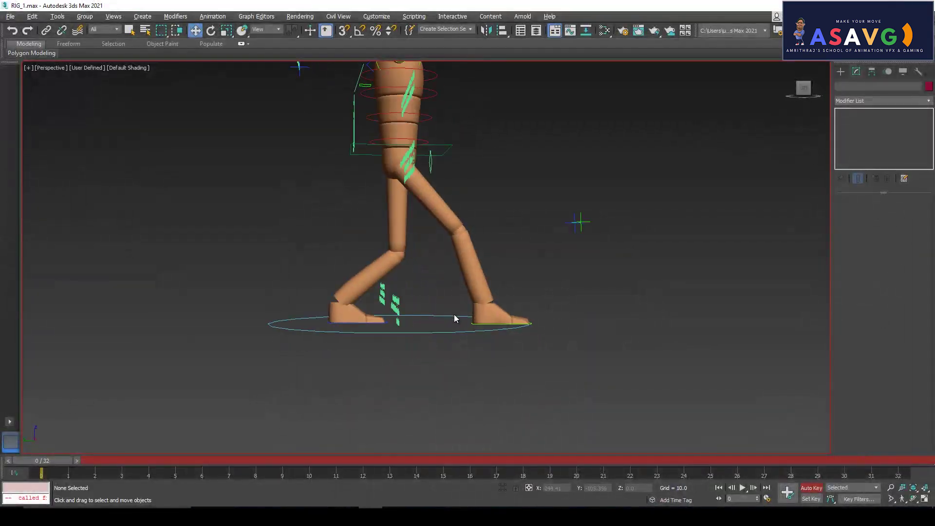
click(478, 324)
middle_drag(486, 345, 500, 351)
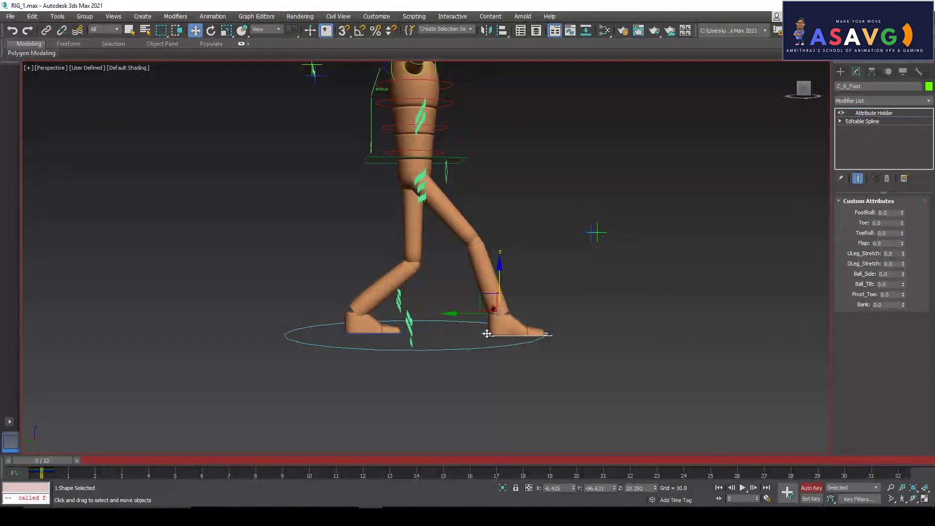
drag(453, 317, 458, 315)
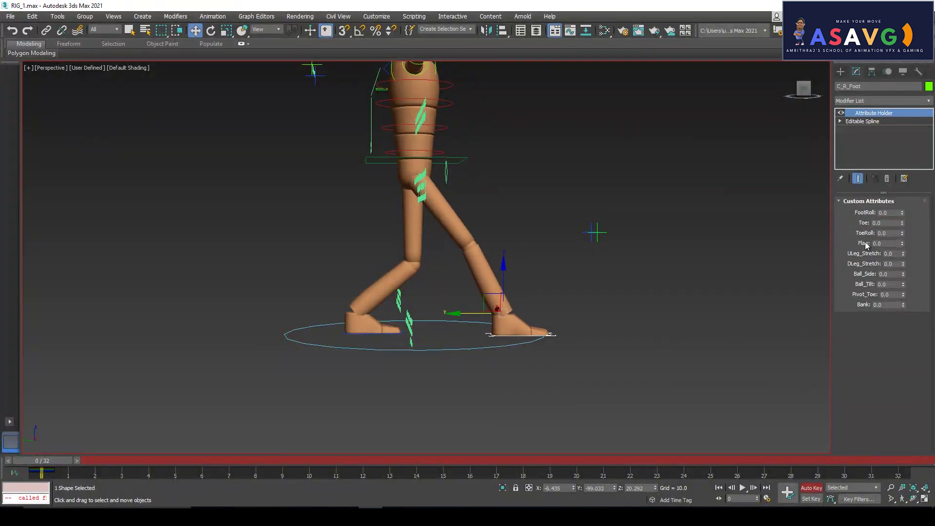
drag(902, 215, 871, 141)
- After checking the reference, set the left foot control's FootRoll to -18.6 and move it backward to about Y 14
click(706, 516)
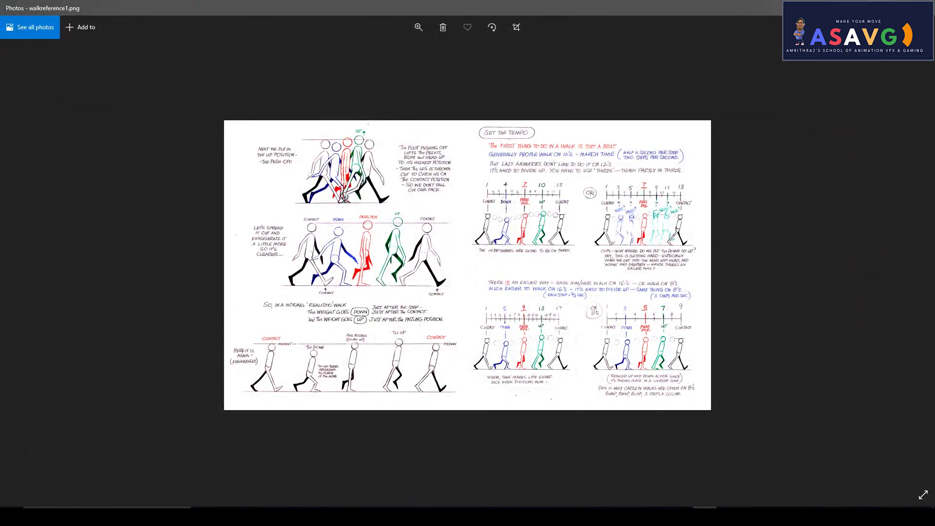
key(alt+Tab)
click(351, 333)
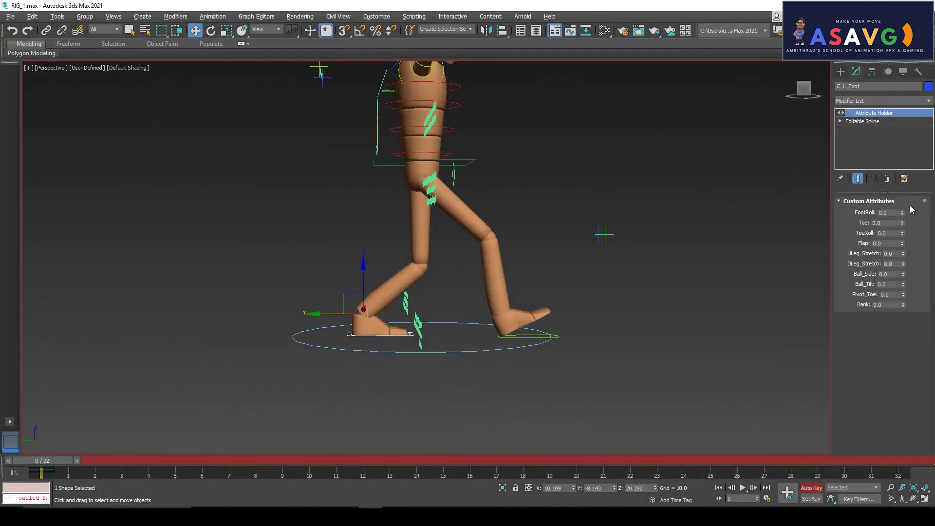
drag(902, 215, 886, 303)
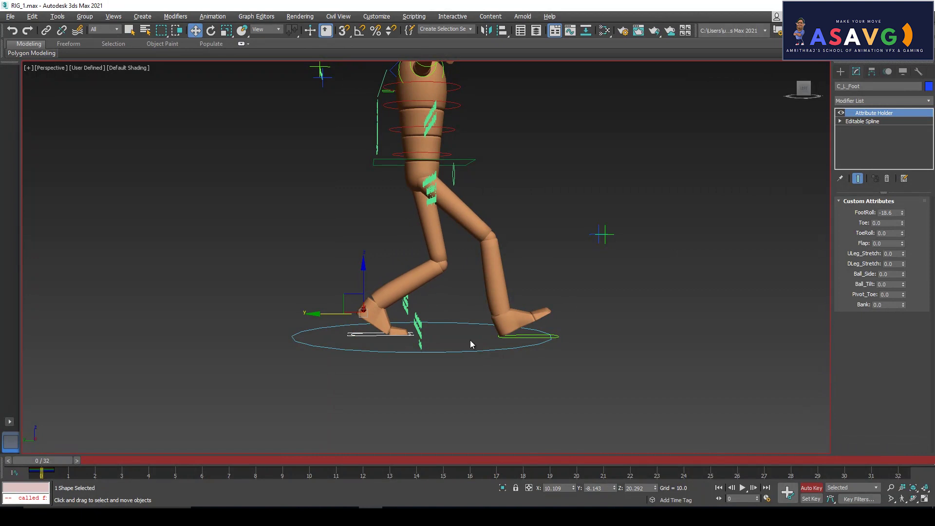
drag(326, 319, 285, 315)
- Raise the pelvis control to about Z 120.5 so the legs straighten for the contact pose at frame 0
alt+middle_drag(369, 303, 418, 333)
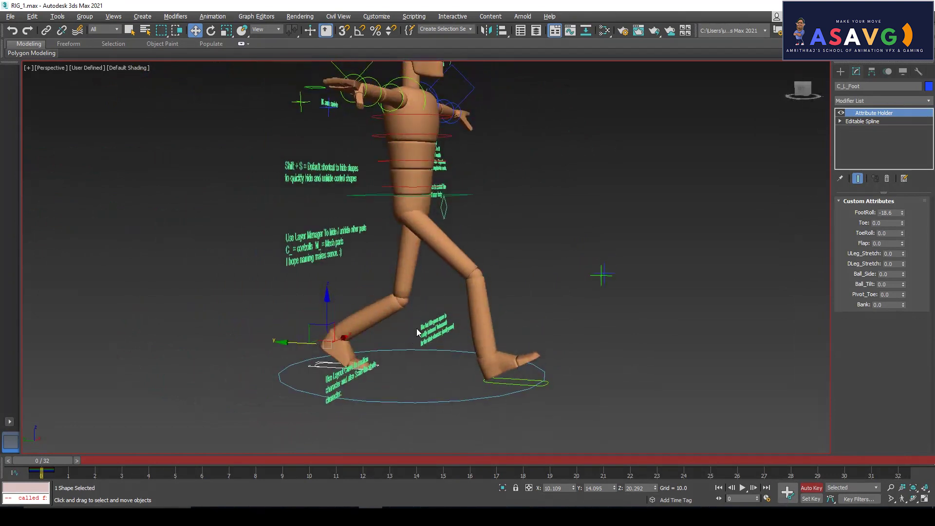
click(379, 197)
drag(413, 179, 412, 169)
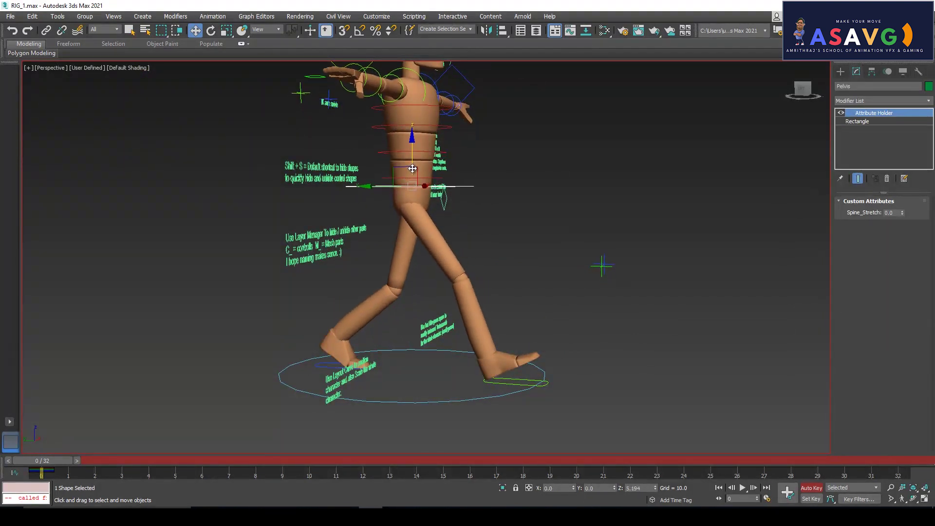
alt+middle_drag(432, 281, 442, 341)
mouse_move(442, 341)
alt+middle_down()
mouse_move(490, 344)
mouse_move(441, 347)
alt+middle_up()
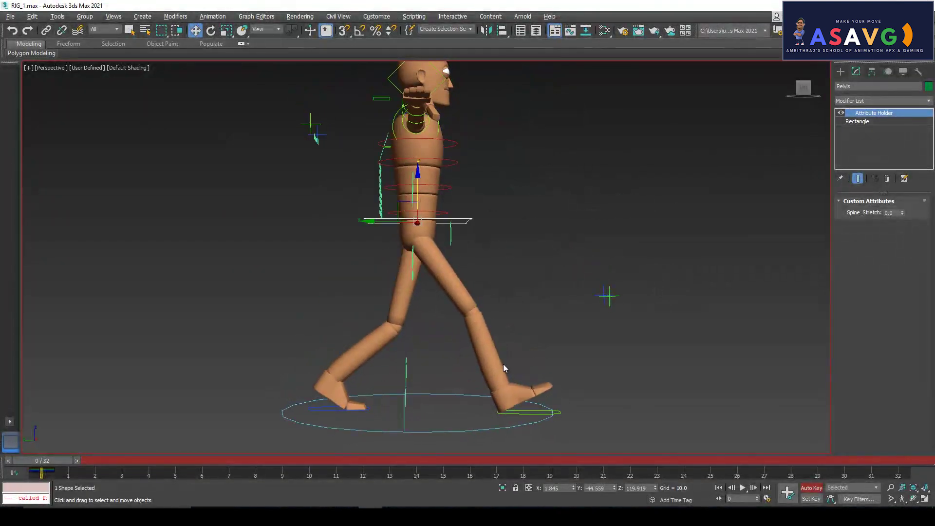
middle_drag(525, 376, 527, 351)
drag(418, 180, 417, 179)
mouse_move(493, 244)
alt+middle_down()
mouse_move(338, 256)
mouse_move(461, 263)
mouse_move(444, 322)
mouse_move(470, 316)
mouse_move(438, 336)
mouse_move(459, 344)
alt+middle_up()
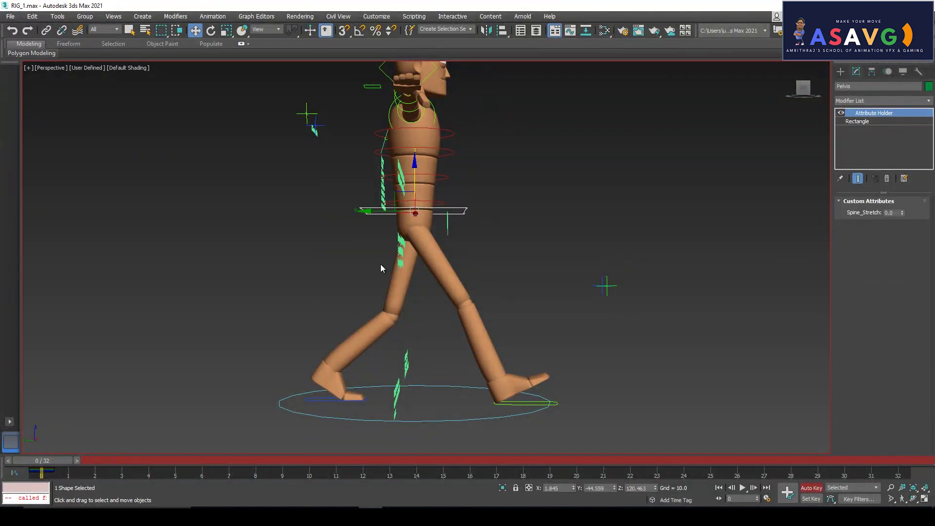
alt+middle_drag(443, 264, 574, 421)
key(alt+Tab)
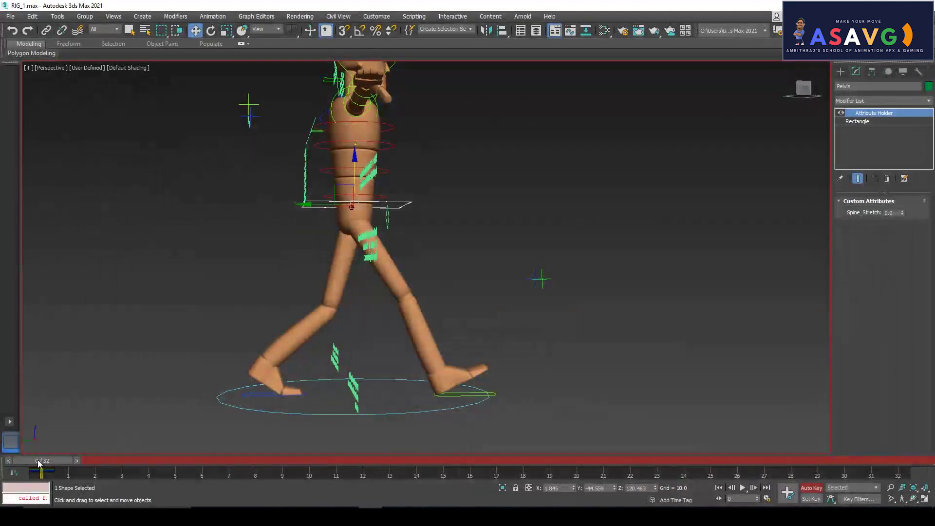
- Go to frame 4 and set the right foot control's FootRoll to 0 so the foot lies flat
drag(547, 434, 549, 448)
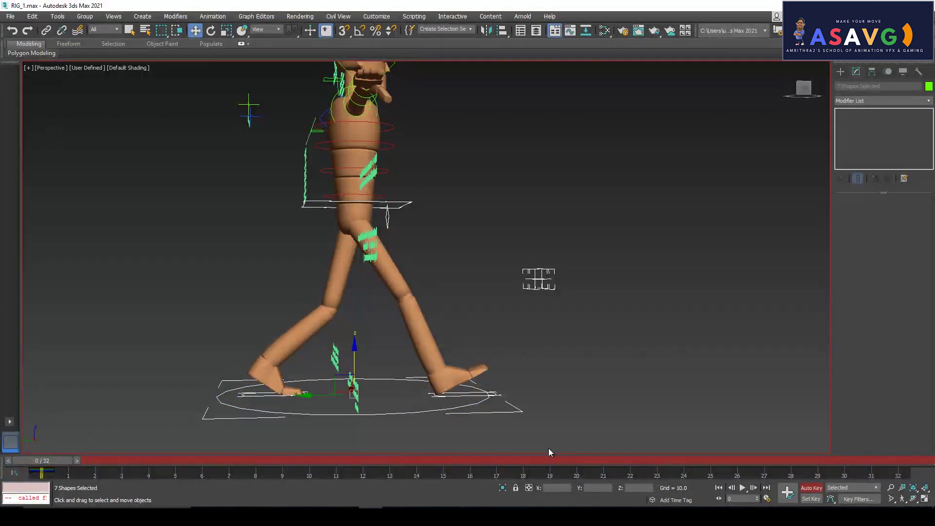
drag(36, 466, 96, 464)
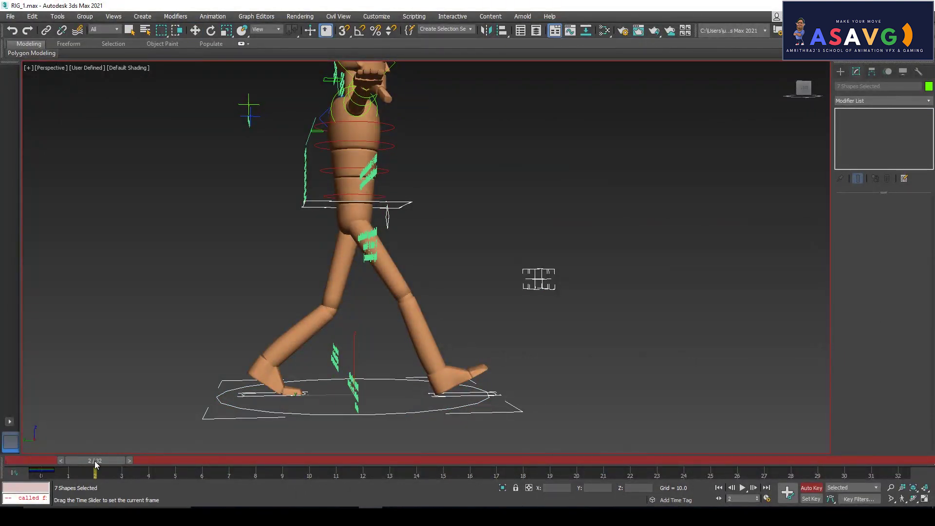
key(w)
middle_drag(432, 415, 418, 398)
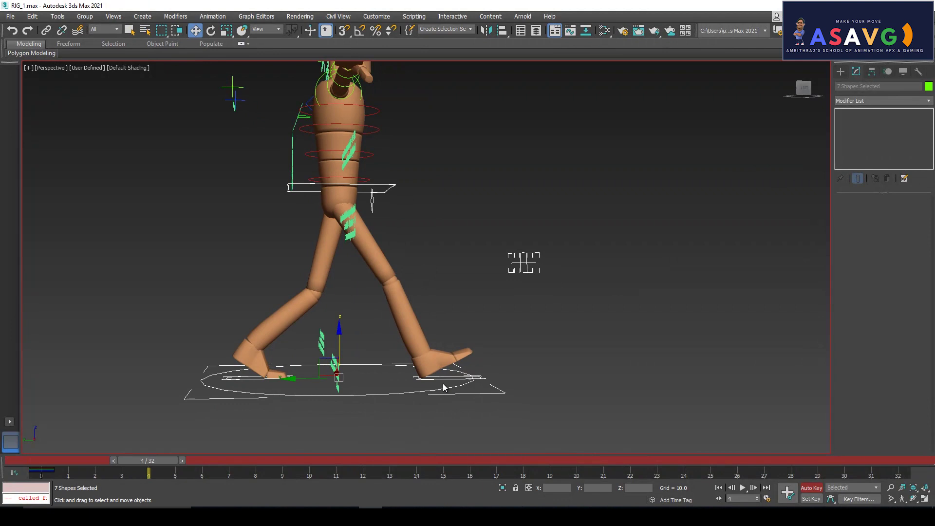
click(448, 380)
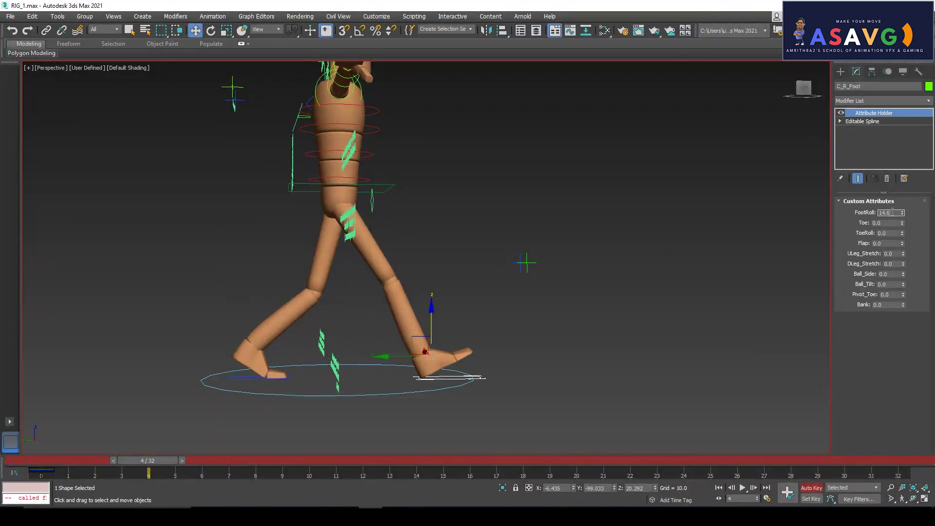
click(478, 373)
key(e)
drag(476, 358, 470, 382)
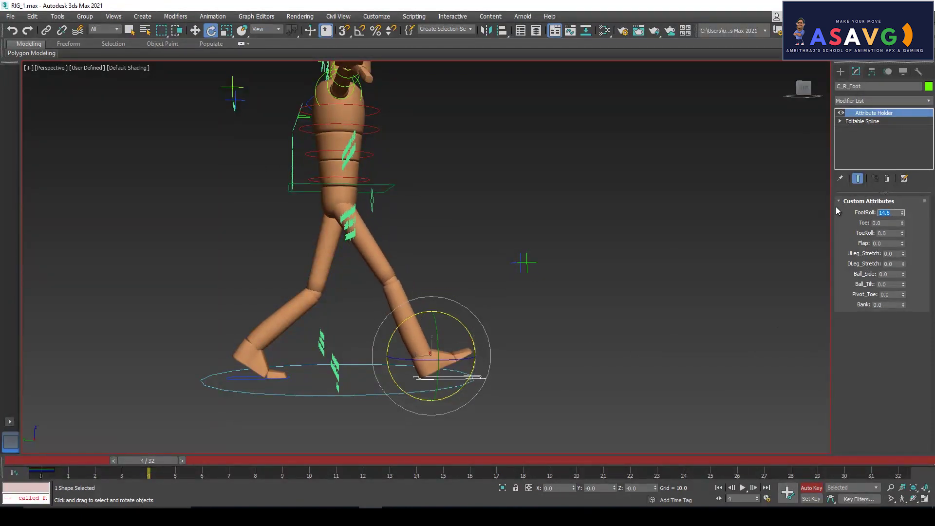
text(0)
key(Return)
- At frame 4, move the pelvis control forward to about Y -57.4 and down to about Z 106.5 for the down pose
alt+middle_drag(310, 252, 386, 281)
click(301, 203)
key(w)
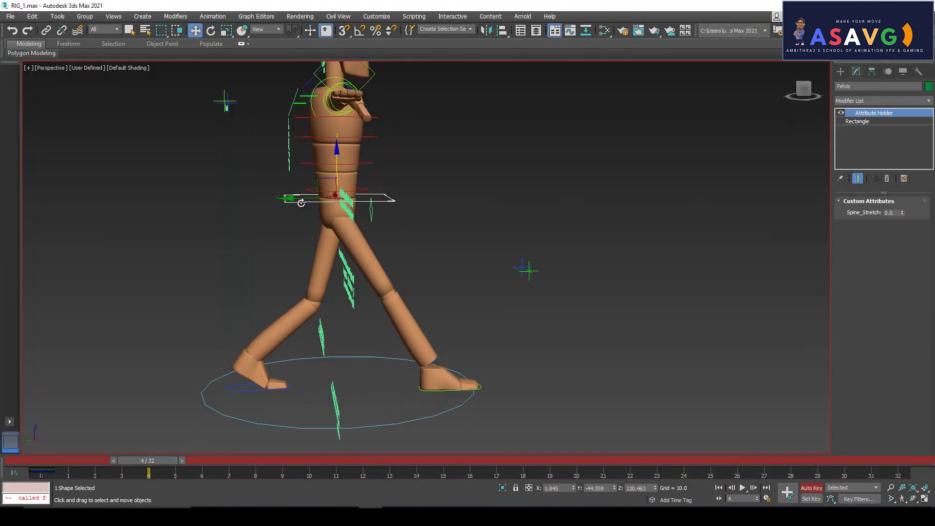
drag(301, 199, 323, 198)
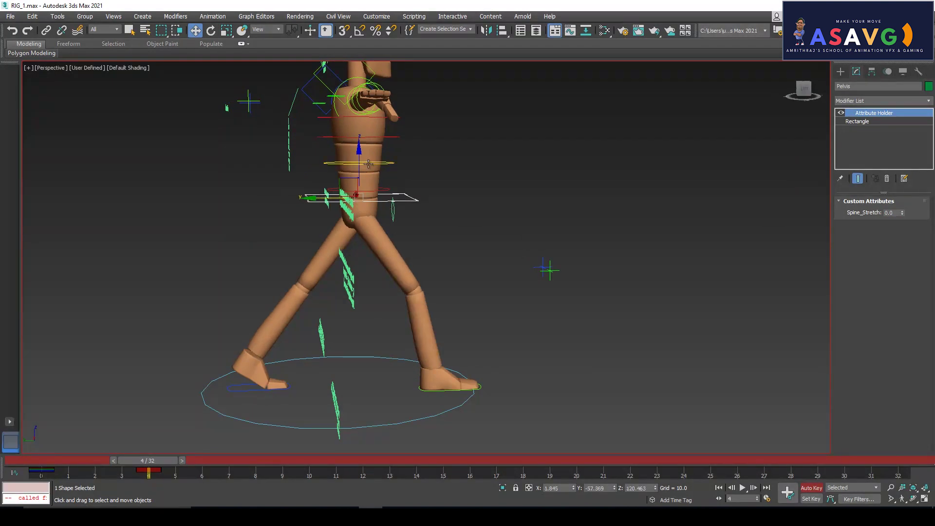
drag(358, 152, 358, 175)
alt+middle_drag(363, 209, 100, 489)
mouse_move(139, 462)
mouse_down()
mouse_move(40, 475)
mouse_move(122, 462)
mouse_move(54, 462)
mouse_move(148, 461)
mouse_up()
key(w)
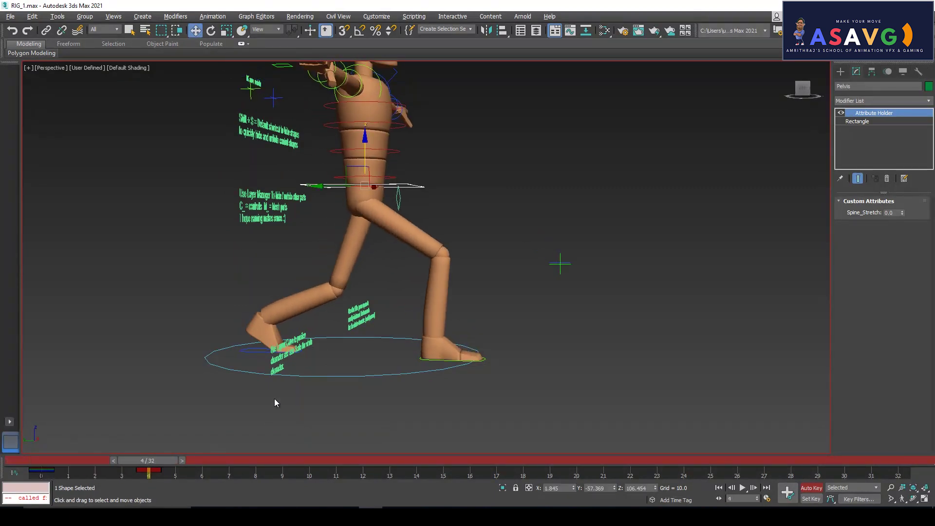
- At frame 4, set the left foot control's FootRoll to -7.2 and rotate the control toe-down
middle_drag(274, 400, 293, 396)
click(272, 349)
alt+middle_drag(760, 273, 796, 276)
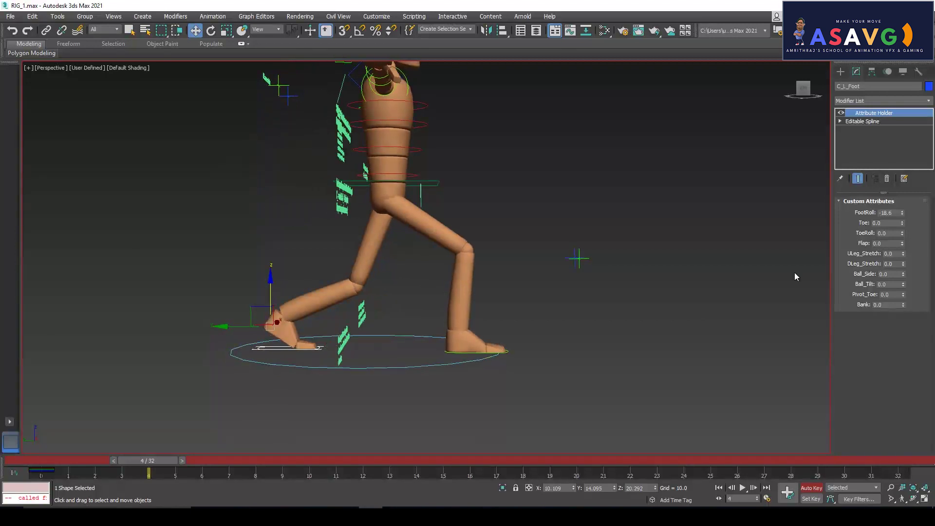
drag(904, 214, 887, 155)
key(e)
drag(320, 360, 293, 382)
- Raise the left foot control slightly, tilt it a little more, and scrub frames 0 to 4 to review the motion
key(w)
drag(269, 302, 269, 286)
key(e)
drag(305, 354, 293, 358)
mouse_move(145, 463)
mouse_down()
mouse_move(42, 461)
mouse_move(152, 463)
mouse_up()
drag(107, 461, 133, 466)
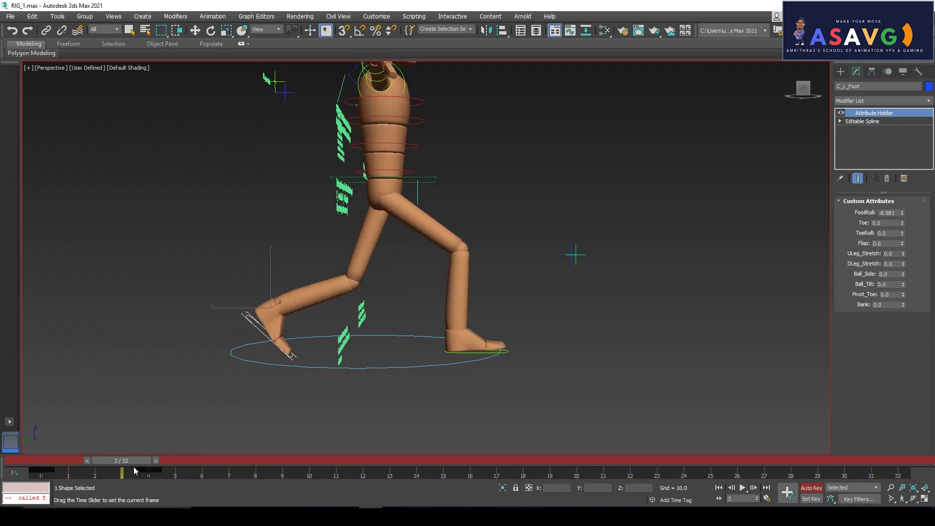
key(e)
- Check the rear foot of the down pose in the Photos reference and rotate the left foot further toe-down at frame 4
click(712, 507)
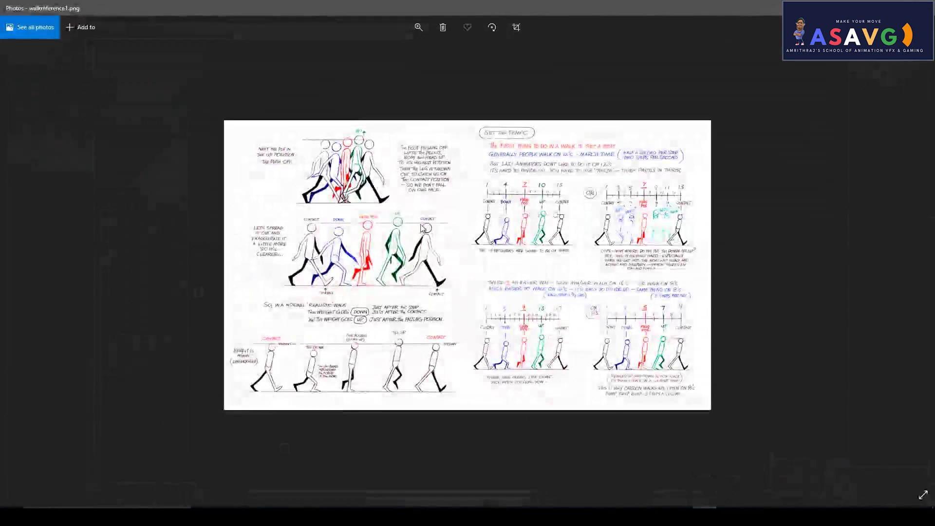
click(418, 28)
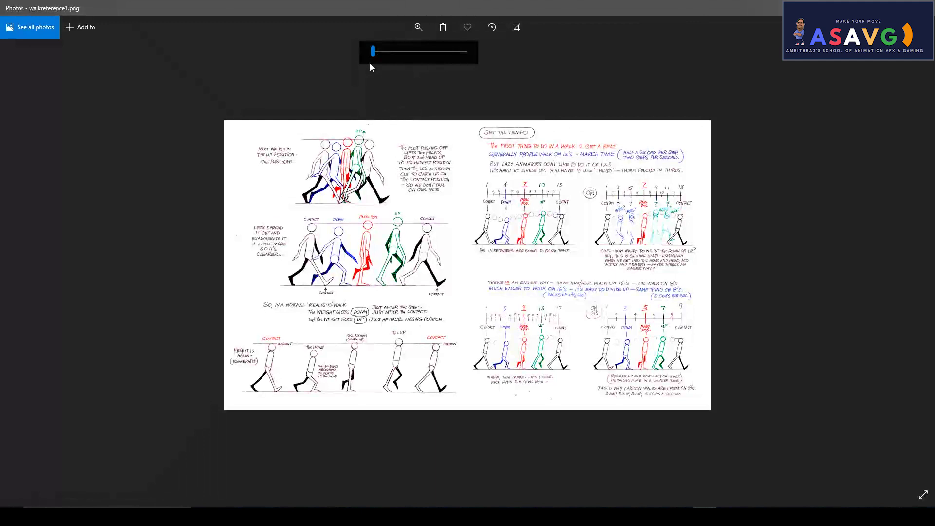
drag(372, 51, 400, 51)
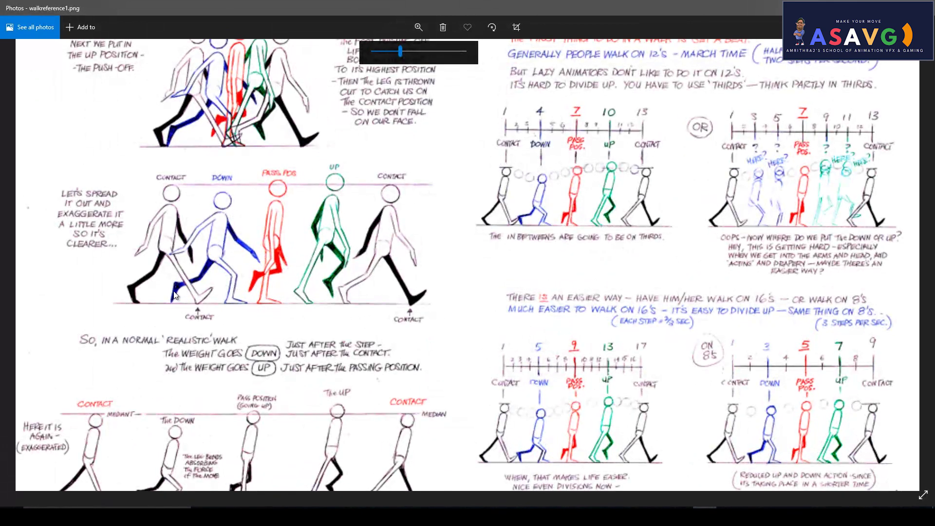
key(alt+Tab)
mouse_move(307, 349)
mouse_down()
mouse_move(292, 363)
mouse_move(284, 324)
mouse_move(296, 359)
mouse_up()
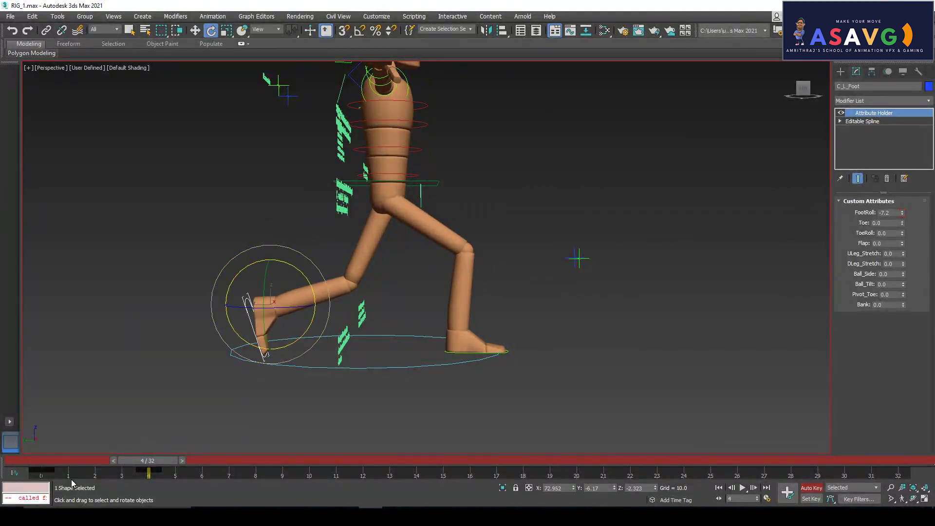
- Check the pass position in the Photos walk reference and, at frame 8, raise the pelvis control to about Z 116.3
mouse_move(143, 470)
mouse_down()
mouse_move(42, 471)
mouse_move(149, 470)
mouse_up()
key(e)
key(alt+Tab)
click(428, 29)
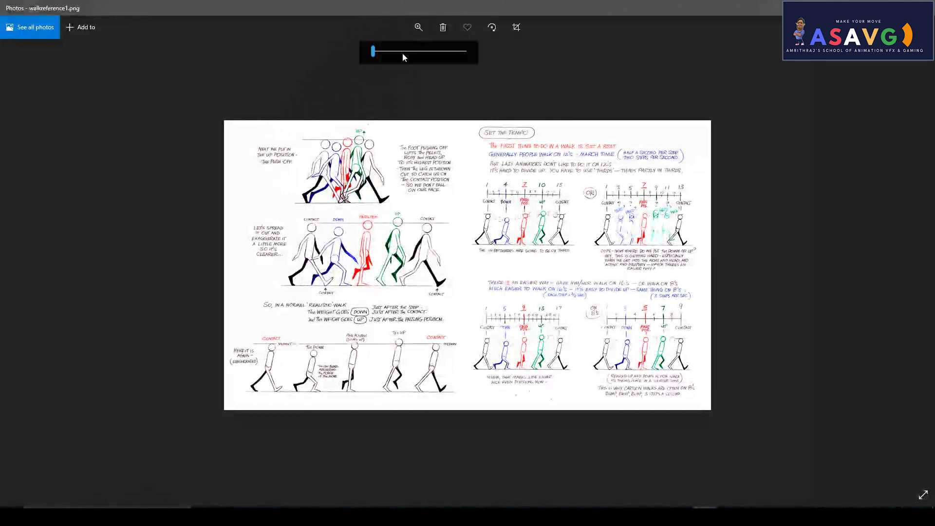
scroll(402, 58, up, 3)
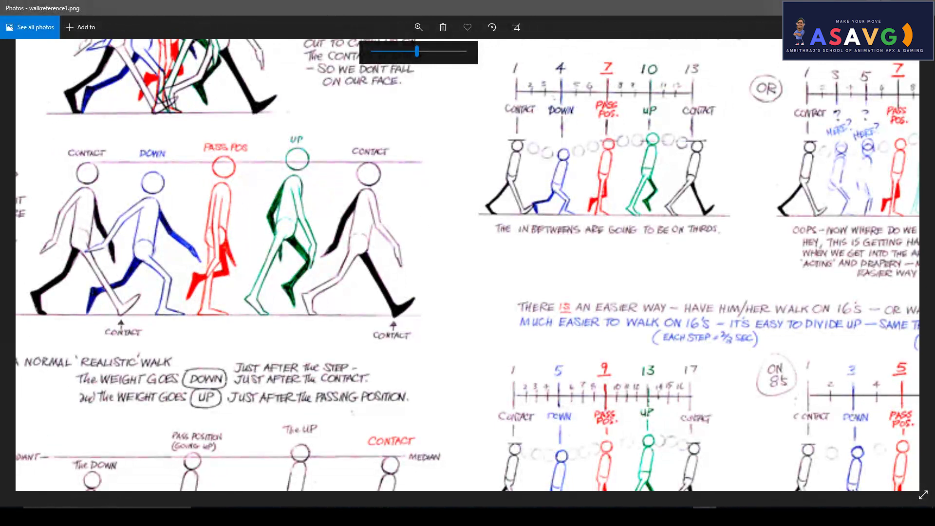
key(alt+Tab)
drag(151, 464, 254, 462)
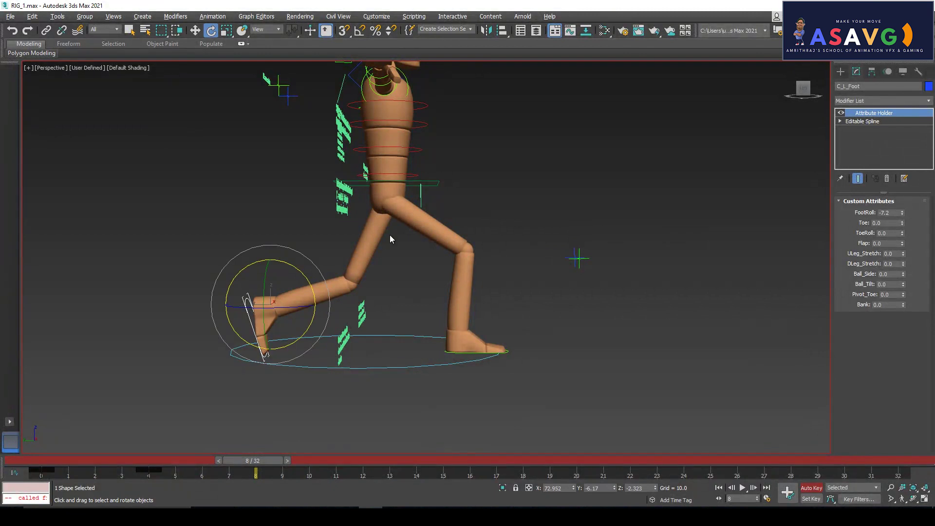
click(400, 185)
key(w)
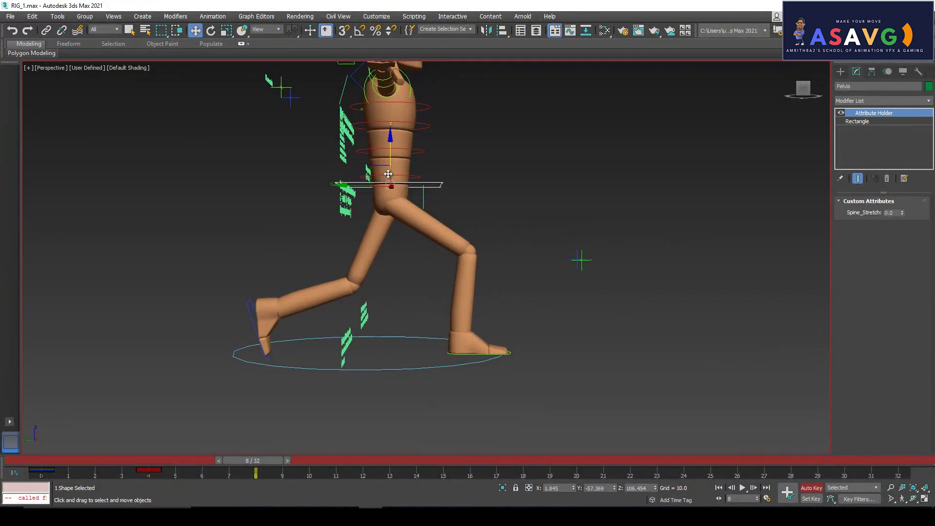
drag(393, 169, 393, 152)
- At frame 8, move the left foot control forward to about Y -34.4 and raise it for the passing pose
click(252, 315)
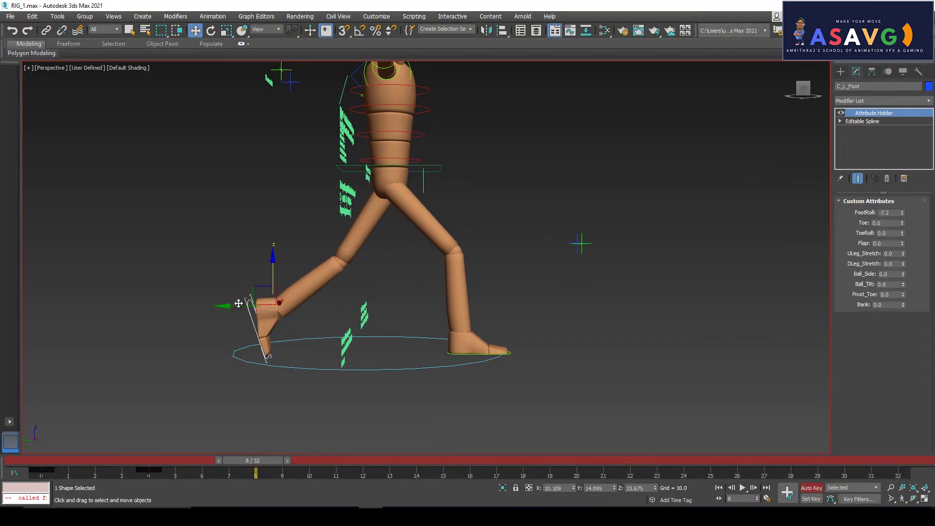
drag(231, 307, 312, 294)
alt+middle_drag(283, 312, 447, 301)
drag(325, 272, 325, 243)
alt+middle_drag(310, 284, 399, 355)
- Move the pelvis control forward to about Y -80.4 at frame 8, undoing the overshoot along the way
click(290, 233)
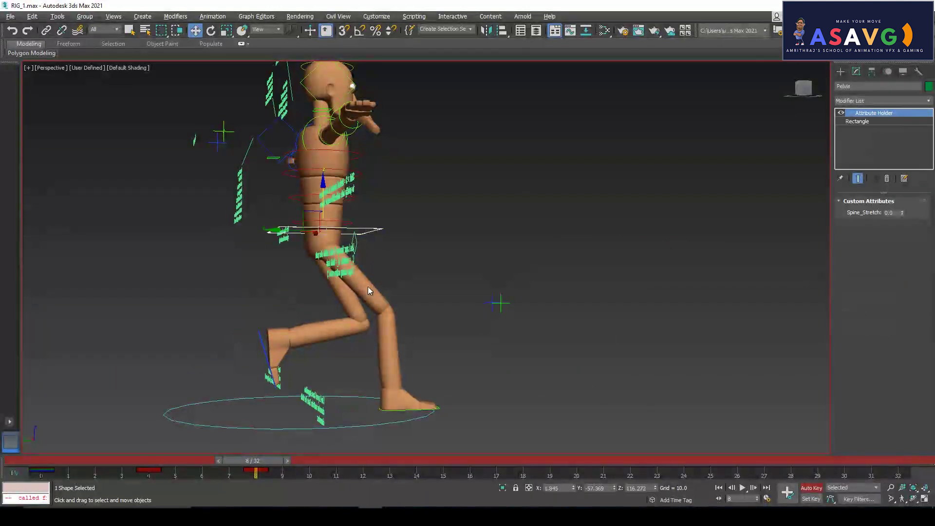
drag(276, 231, 303, 226)
alt+middle_drag(445, 340, 427, 338)
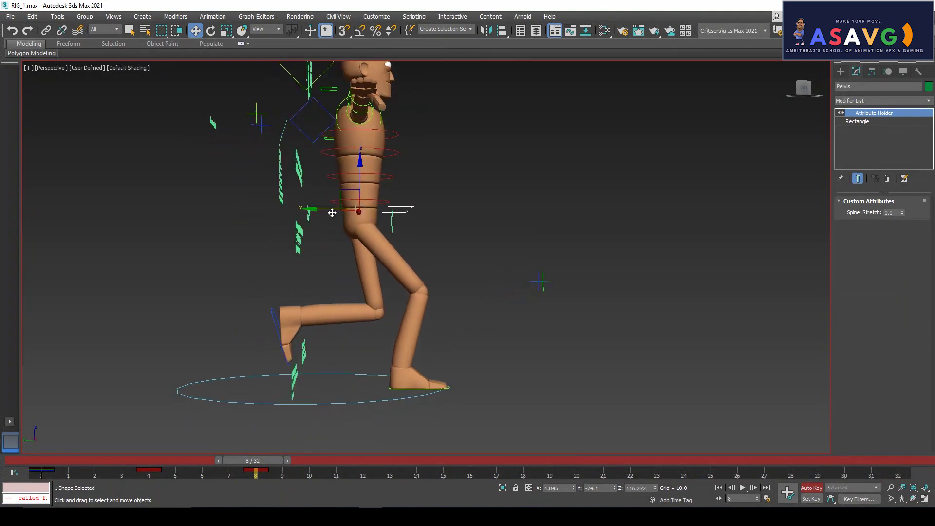
drag(332, 212, 510, 238)
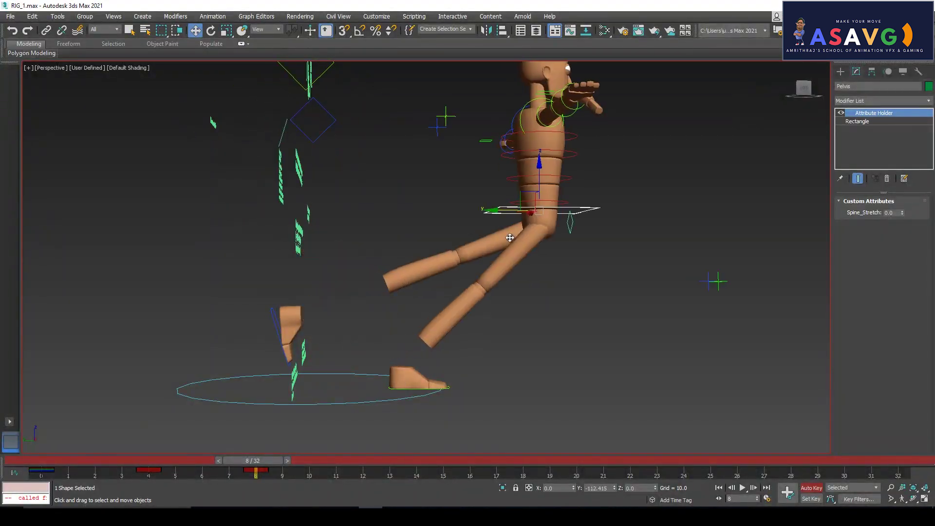
key(ctrl+z)
drag(323, 210, 333, 210)
middle_drag(501, 335, 511, 354)
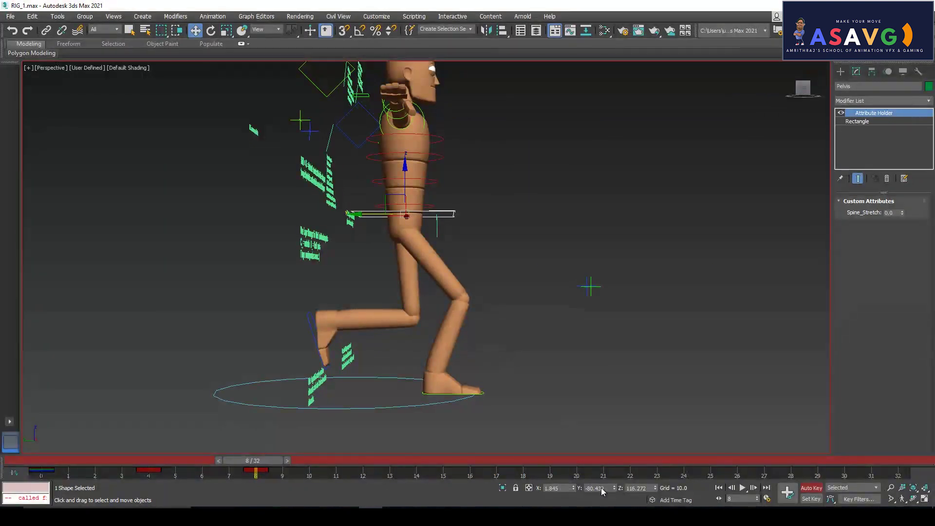
- Check the pass position's rear leg in the Photos reference, then raise the left foot control to about Z 71 and bring it forward
key(alt+Tab)
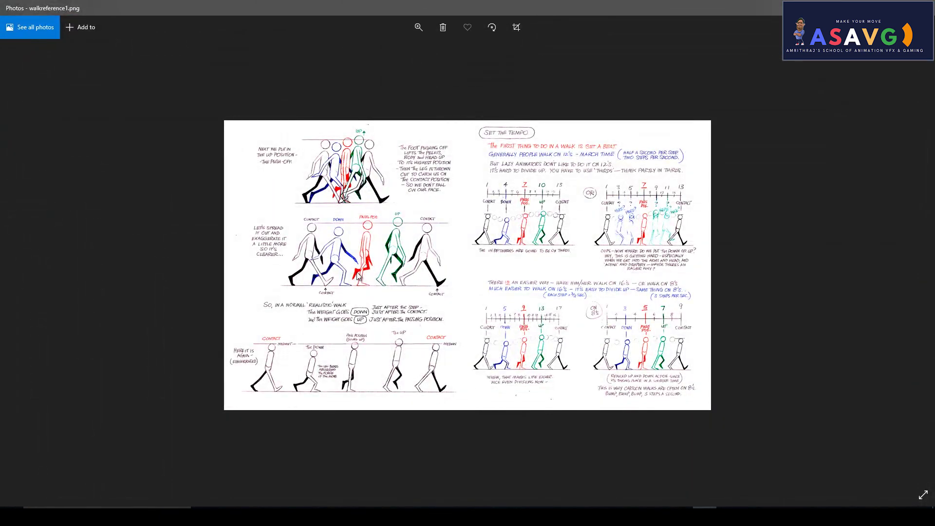
key(alt+Tab)
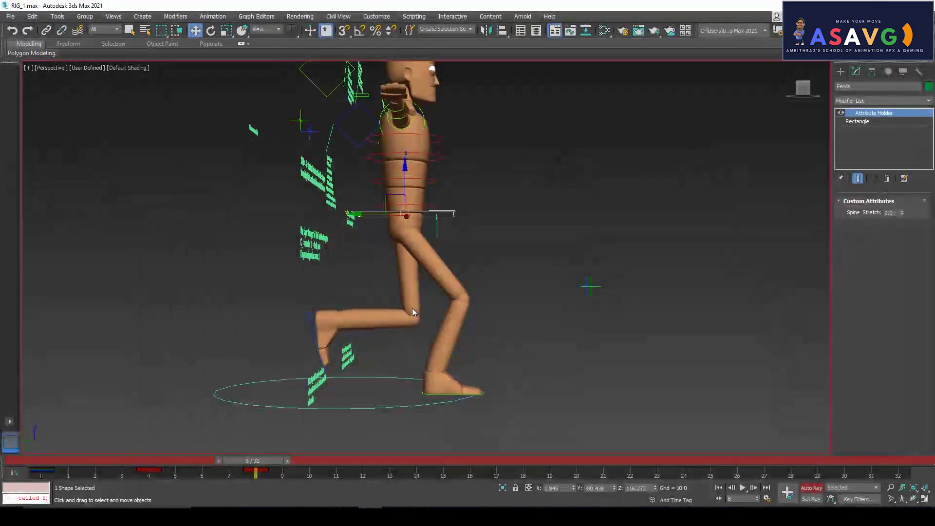
click(318, 343)
drag(322, 327, 337, 267)
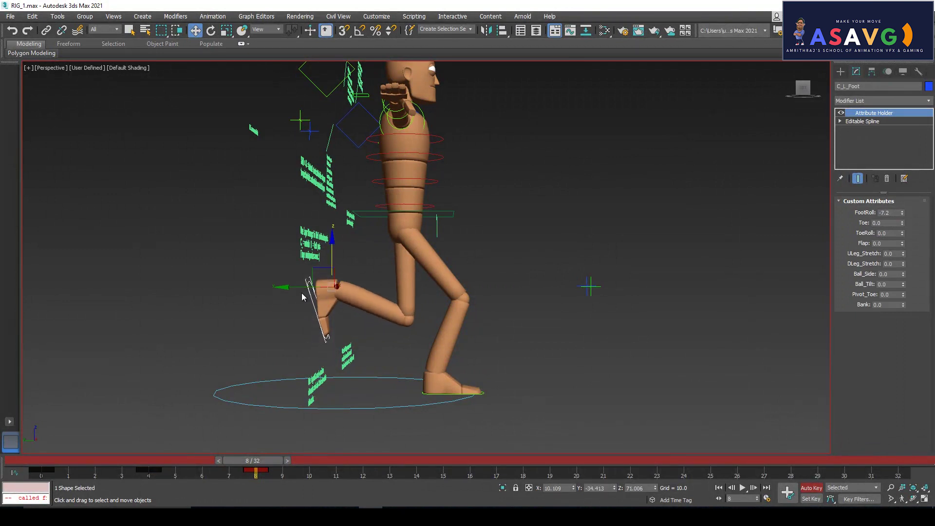
drag(288, 286, 333, 296)
- Rotate the left foot control further toe-down at frame 8 and set its FootRoll to -10.1
key(e)
drag(401, 341, 387, 342)
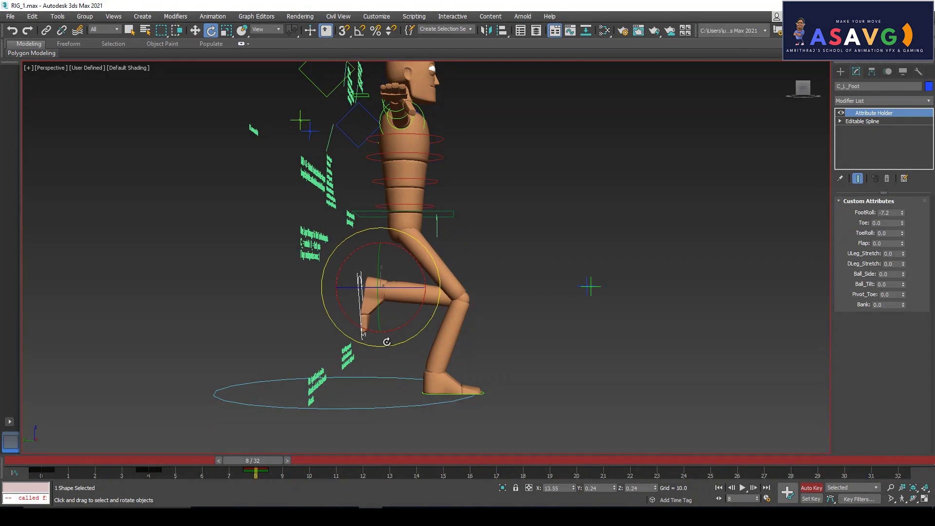
mouse_move(904, 215)
mouse_down()
mouse_move(903, 200)
mouse_move(902, 221)
mouse_up()
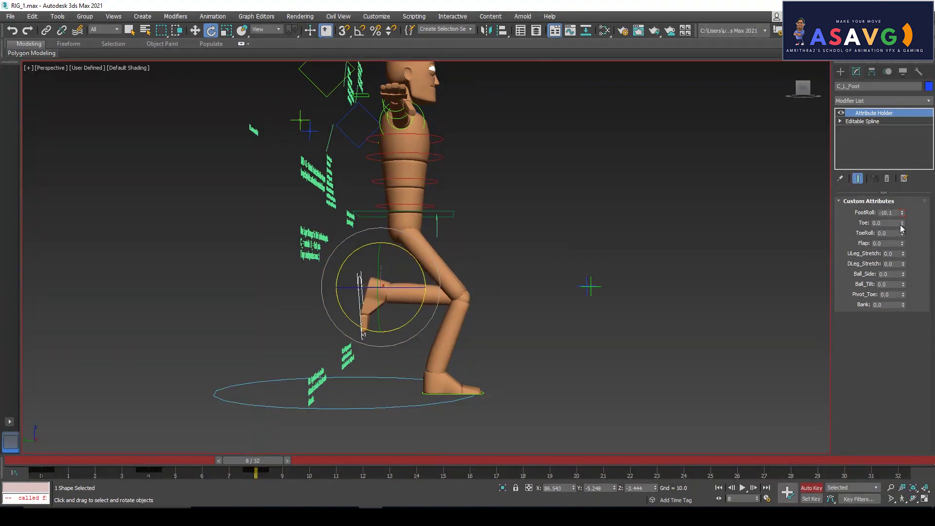
drag(408, 341, 401, 343)
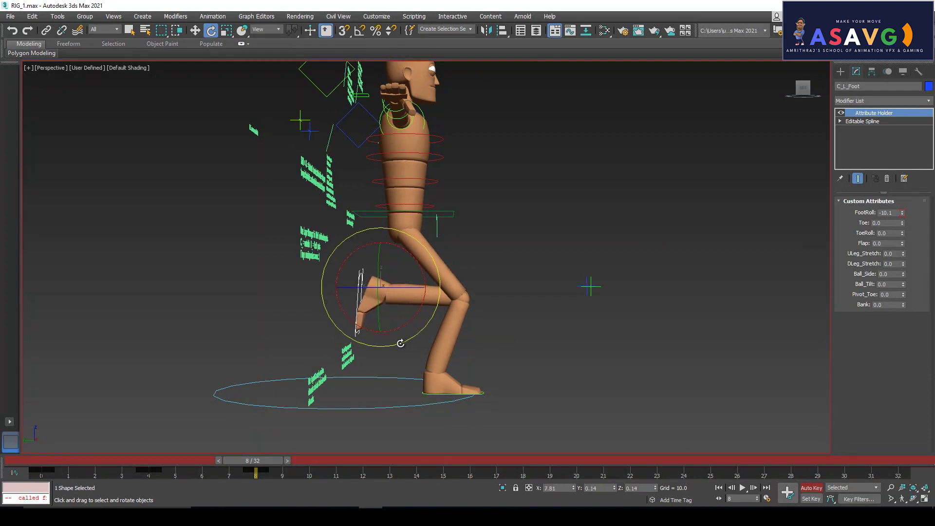
- Shift the pelvis control forward to about Y -88.3 at frame 8
click(431, 215)
key(w)
drag(385, 216, 398, 219)
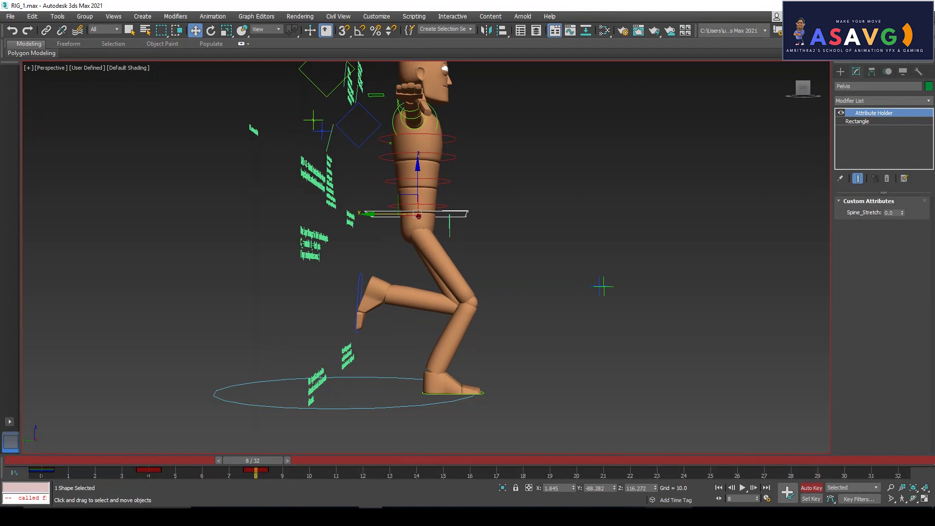
- Compare with the pass position in Photos, then move the left foot control forward and the pelvis control to about Y -91.6
key(alt+Tab)
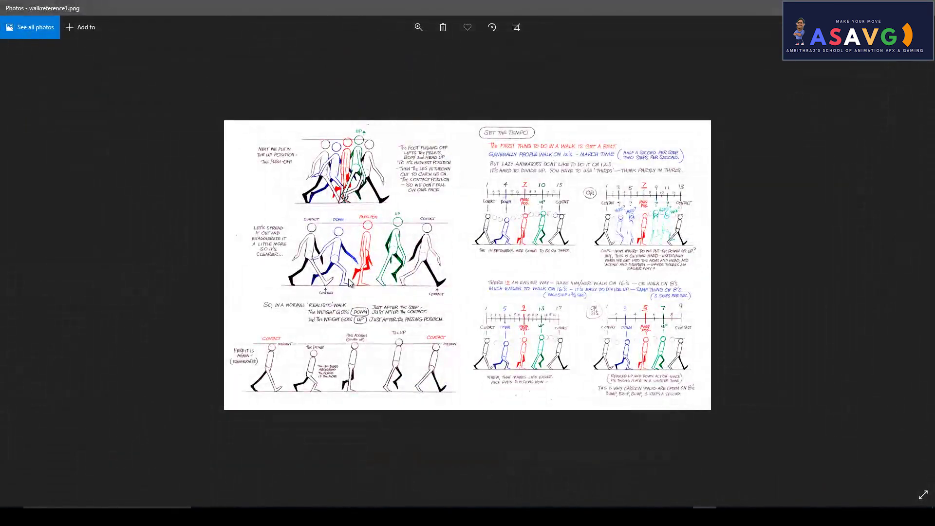
key(alt+Tab)
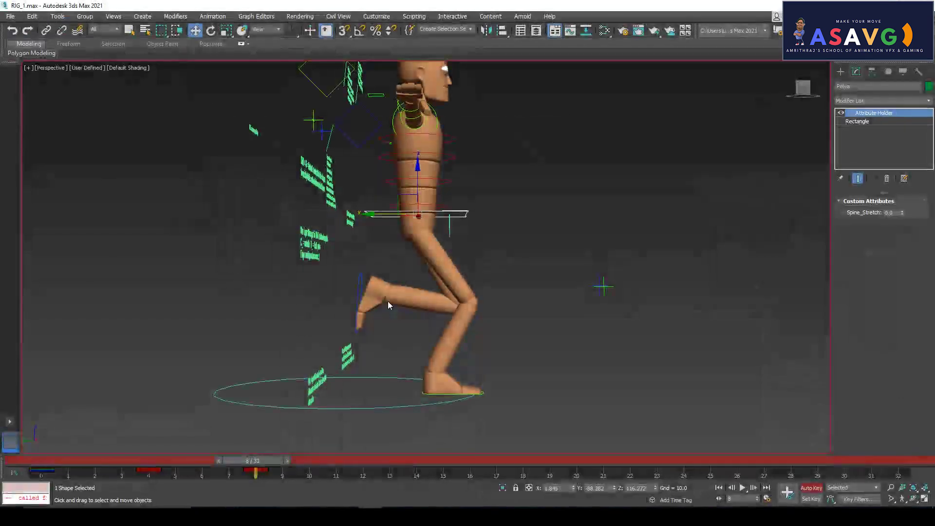
click(361, 305)
drag(348, 288, 378, 290)
click(391, 216)
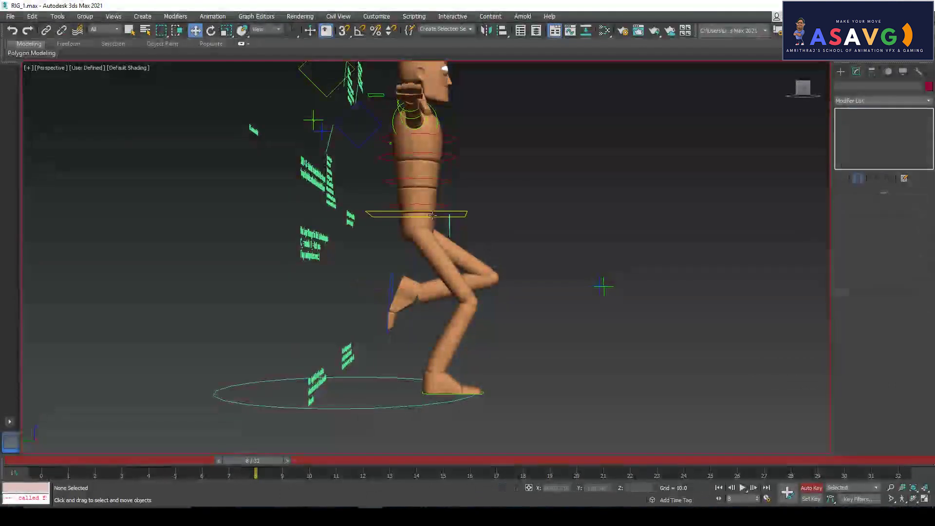
drag(380, 214, 386, 213)
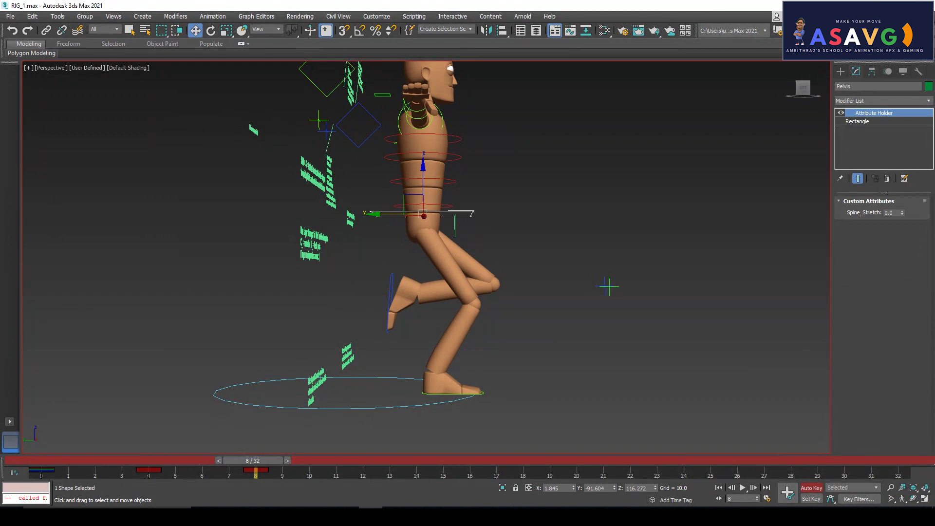
- Study the up position in the Photos reference and, at frame 12, move the pelvis control forward
drag(252, 462, 375, 469)
key(w)
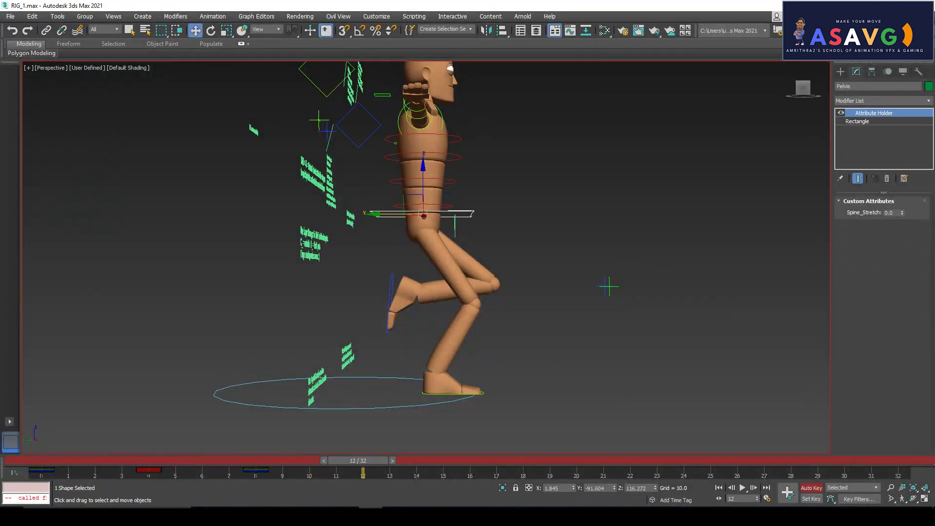
key(alt+Tab)
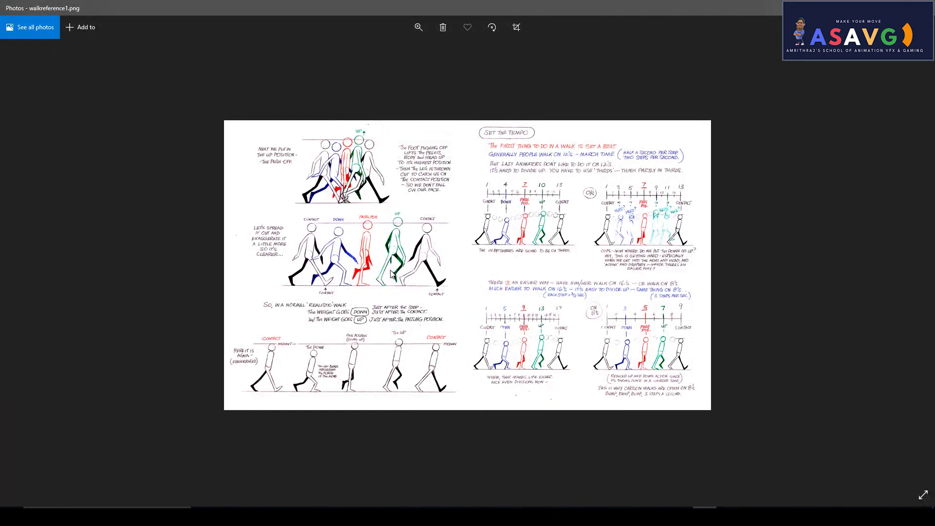
scroll(391, 274, up, 4)
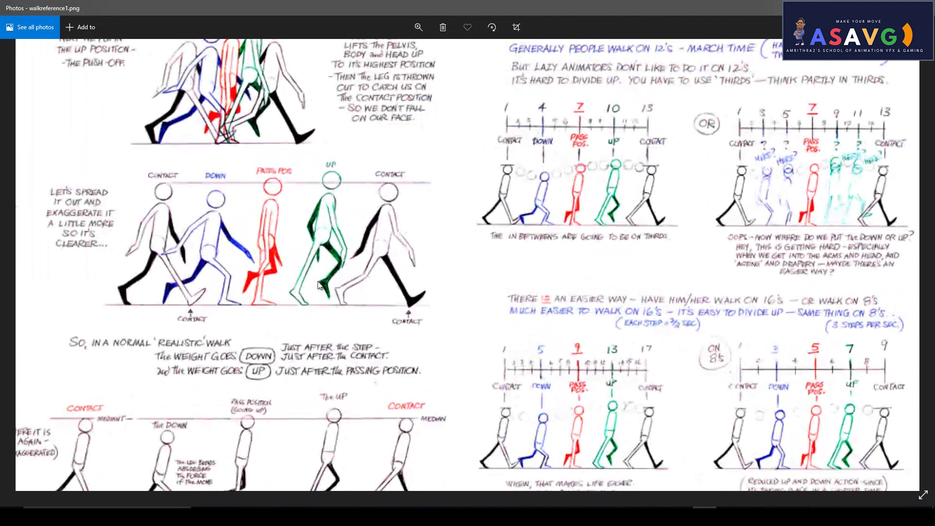
scroll(322, 280, down, 4)
key(alt+Tab)
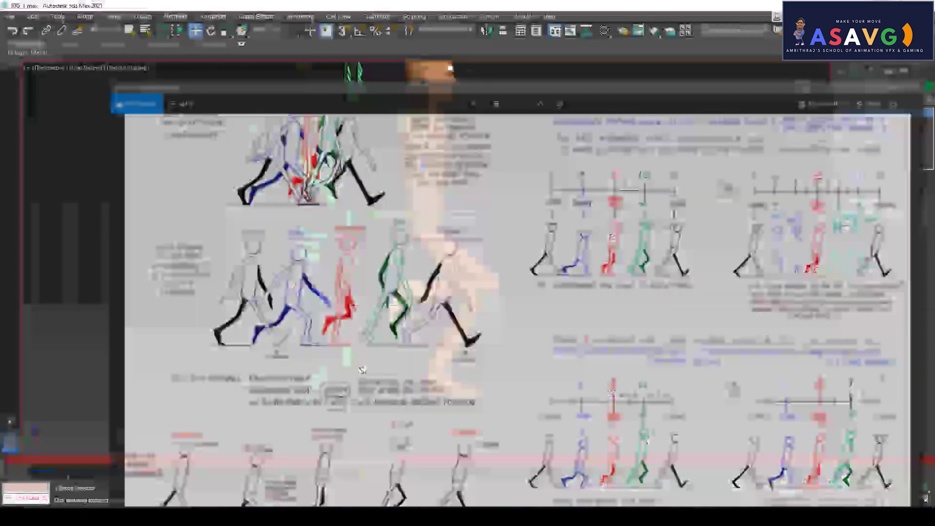
click(380, 236)
click(373, 214)
drag(374, 213, 396, 213)
- At frame 12, move the left foot control ahead of the standing leg and set its FootRoll to 0
click(392, 295)
drag(392, 295, 476, 298)
text(0)
key(Return)
- Rotate the left foot control so the toes slope down in front, and lower it to about Z 47
click(540, 352)
click(501, 292)
key(e)
drag(532, 345, 591, 298)
key(w)
drag(523, 272, 523, 302)
- Check the up position in Photos, then move the pelvis control forward and the left foot control forward and slightly down at frame 12
key(alt+Tab)
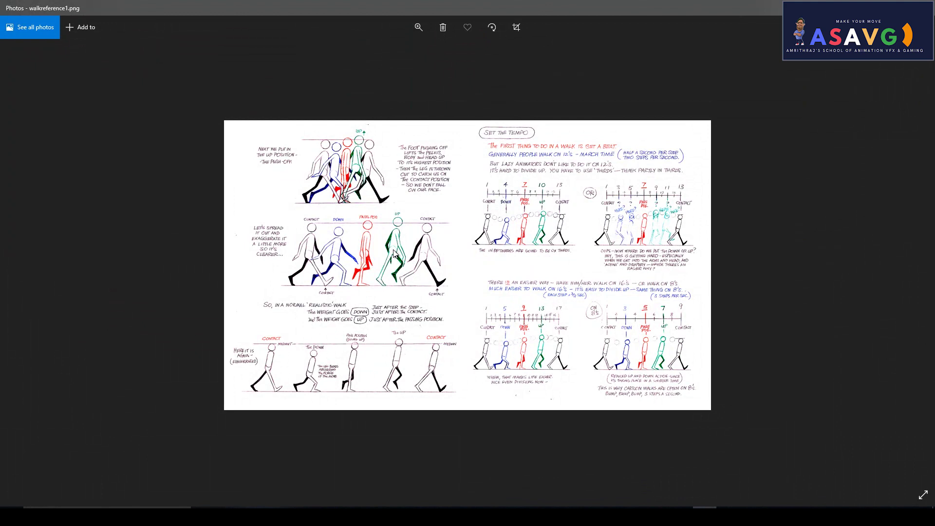
scroll(394, 253, up, 2)
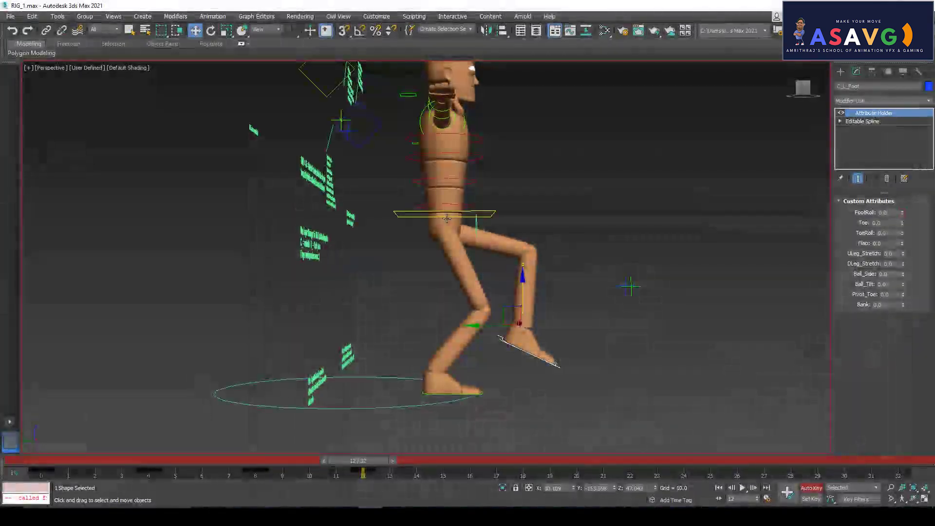
drag(398, 217, 445, 216)
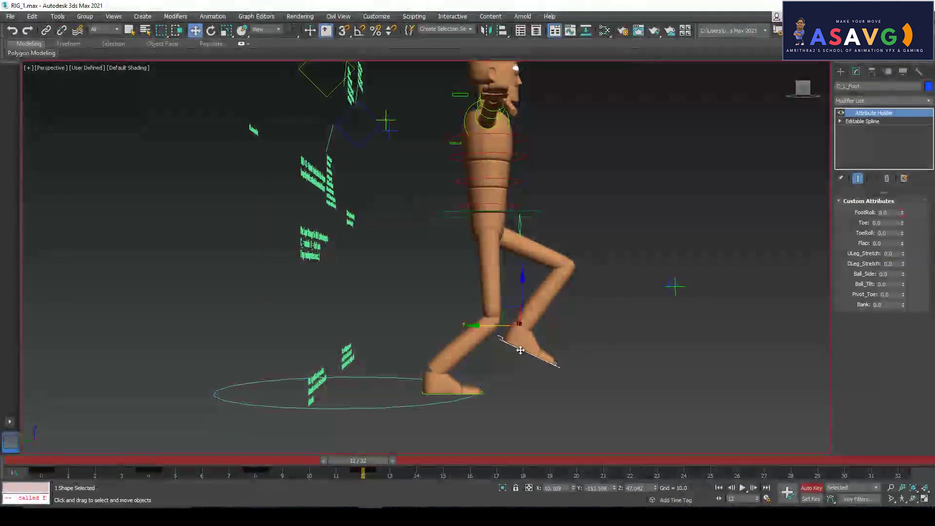
drag(521, 350, 494, 327)
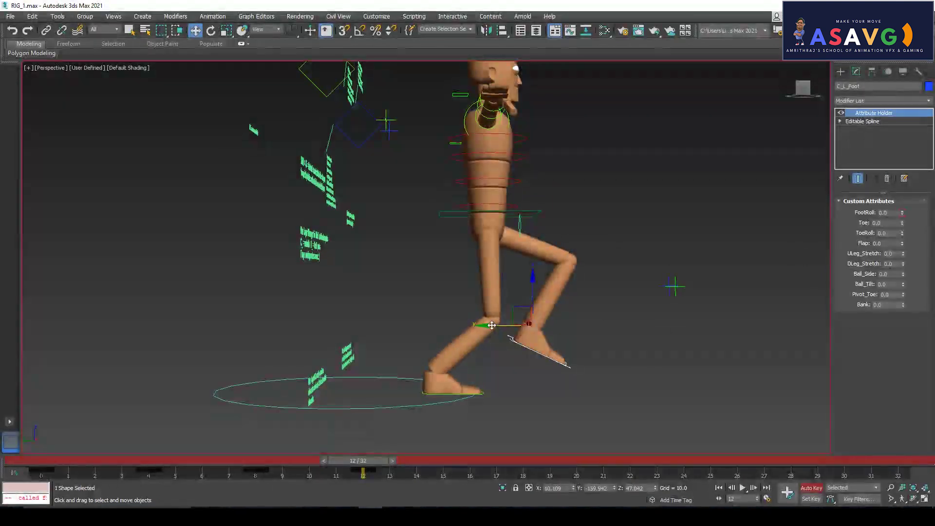
drag(490, 324, 508, 326)
drag(546, 289, 548, 296)
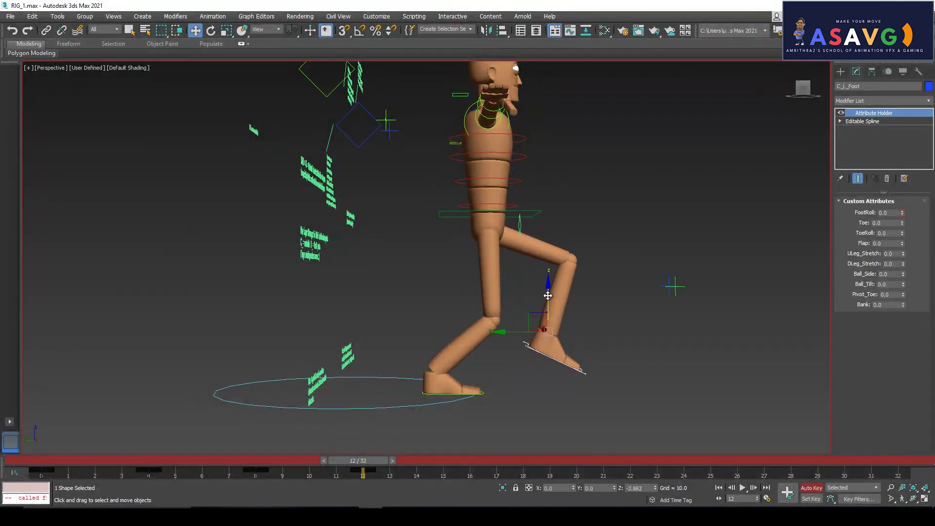
- Review the poses back to frame 0, then at frame 16 move the left foot control forward to about Y -188.7
drag(363, 463, 44, 491)
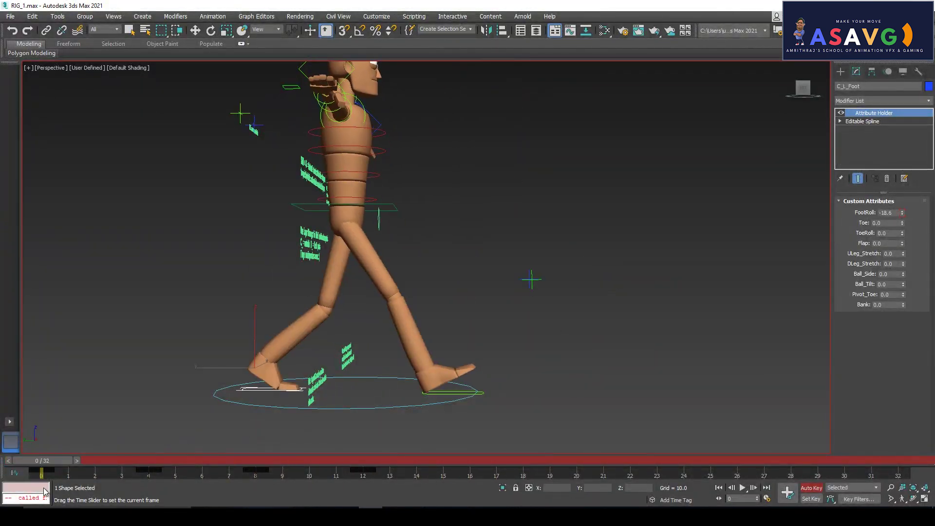
key(w)
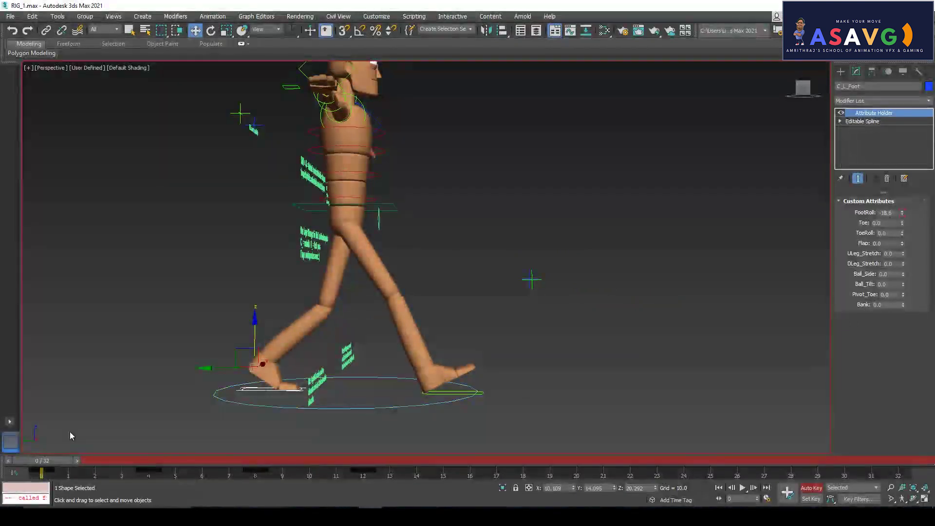
drag(42, 462, 479, 475)
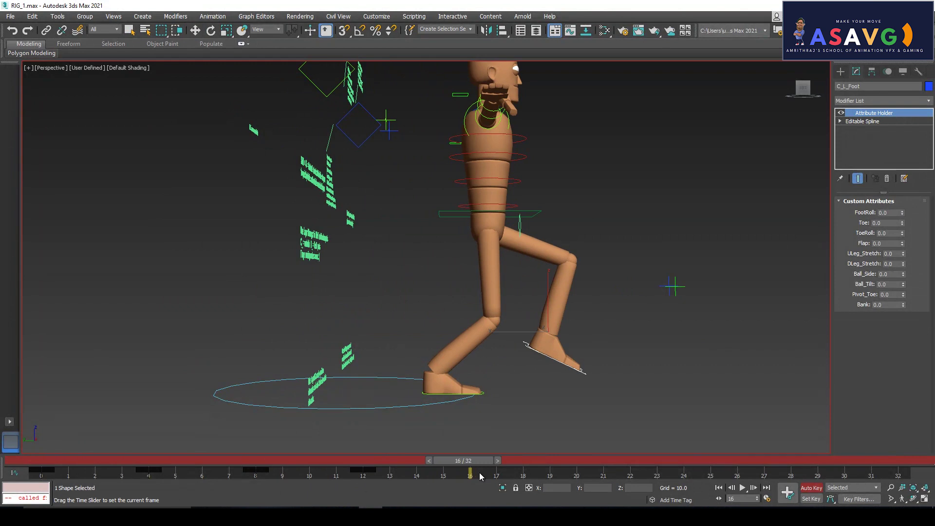
key(w)
drag(503, 333, 533, 332)
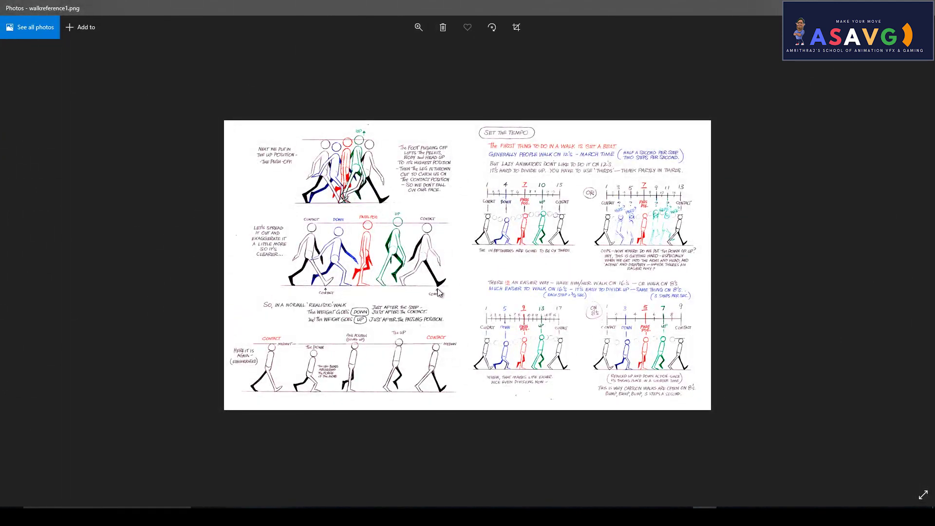
- Check the second contact pose in the Photos walk reference against the pose at frame 16
scroll(438, 301, up, 2)
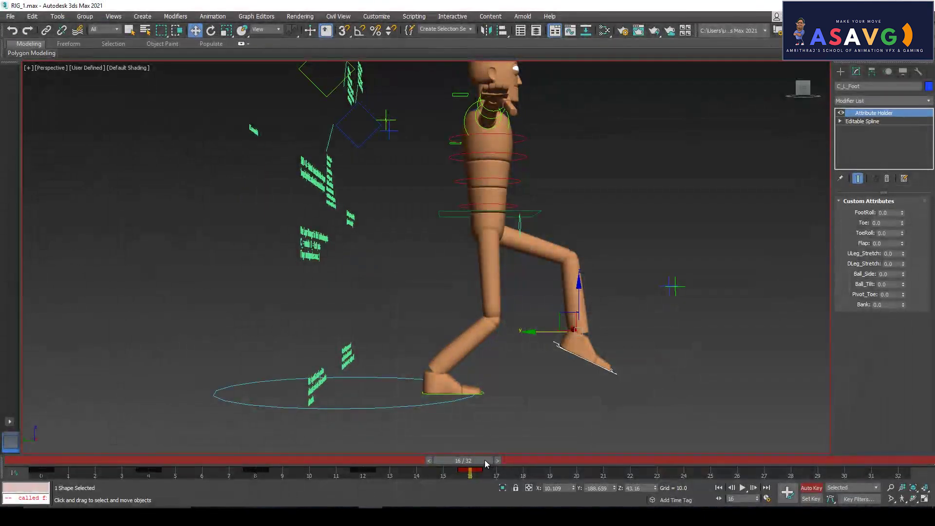
mouse_move(484, 460)
mouse_down()
mouse_move(379, 459)
mouse_move(479, 458)
mouse_up()
drag(479, 458, 490, 459)
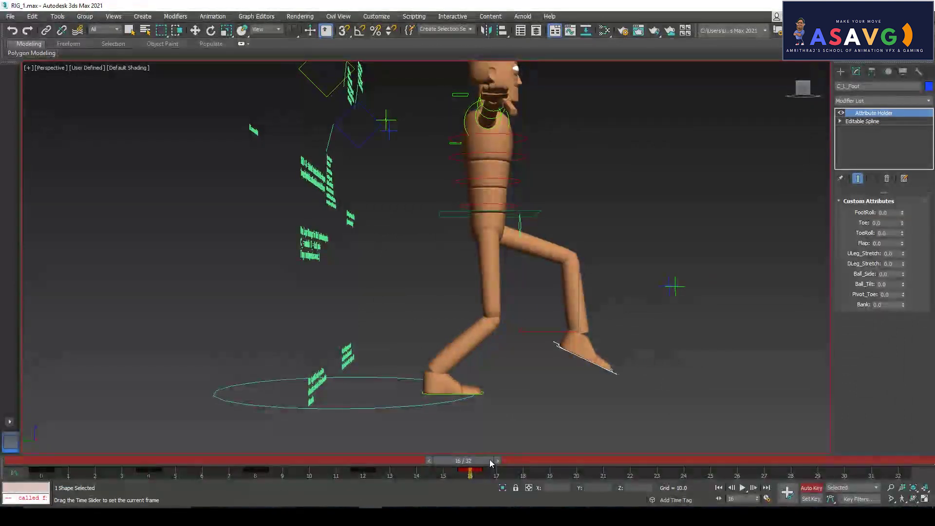
- At frame 16, rotate the left foot control flat, lower it to about Z 22.5, and move the pelvis control forward
key(w)
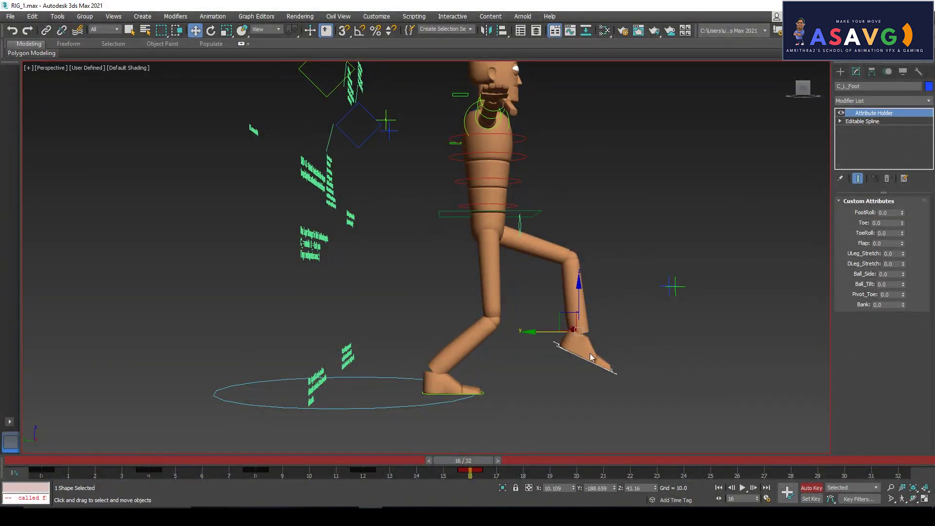
drag(579, 286, 580, 303)
key(e)
mouse_move(616, 390)
mouse_down()
mouse_move(622, 382)
mouse_move(637, 410)
mouse_up()
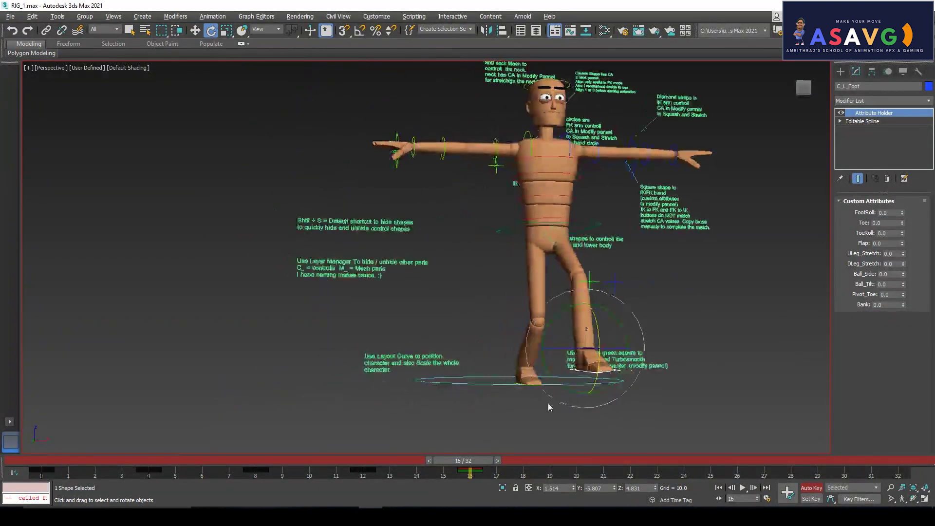
key(w)
drag(584, 322, 584, 341)
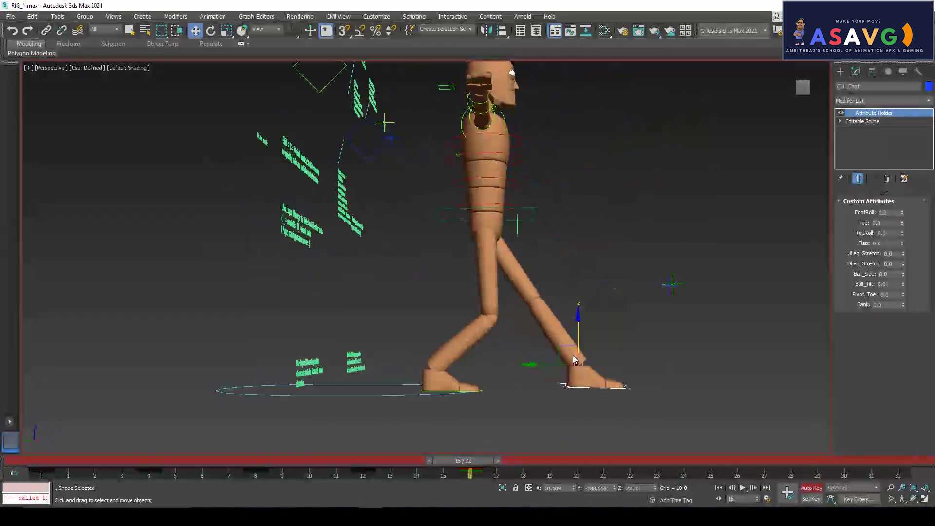
click(465, 219)
drag(453, 215, 481, 215)
- Set the left foot control's FootRoll to 12.6 and move it forward to about Y -202.9
click(581, 386)
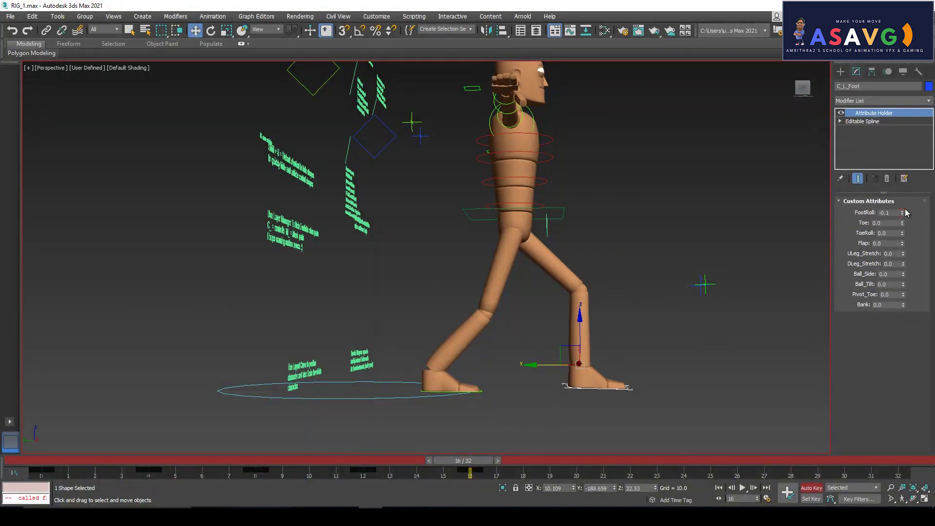
drag(903, 213, 885, 149)
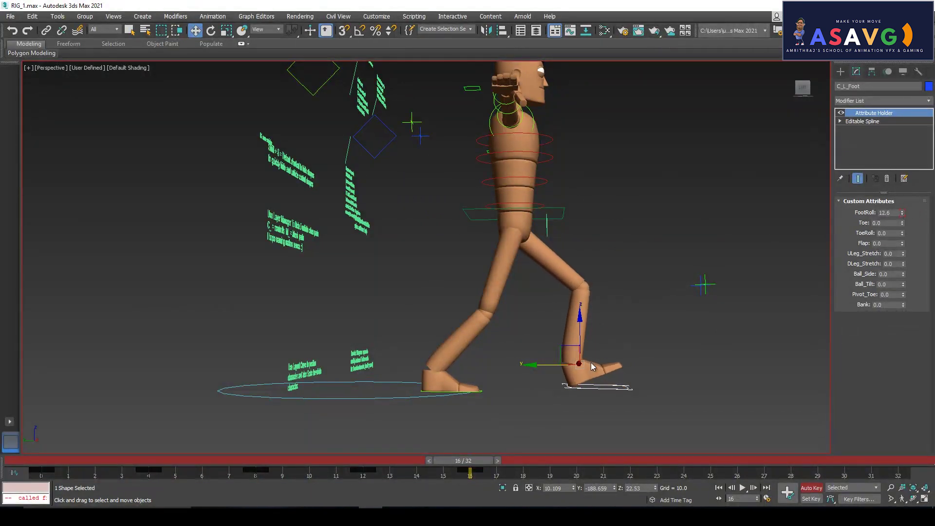
drag(532, 366, 555, 365)
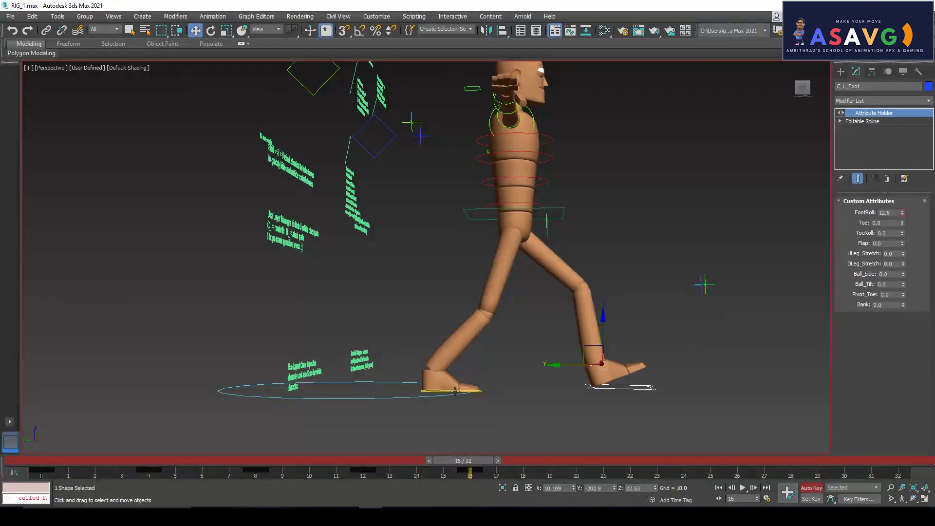
- Set the right foot control's FootRoll to -12.2 and move the pelvis control slightly forward
click(440, 393)
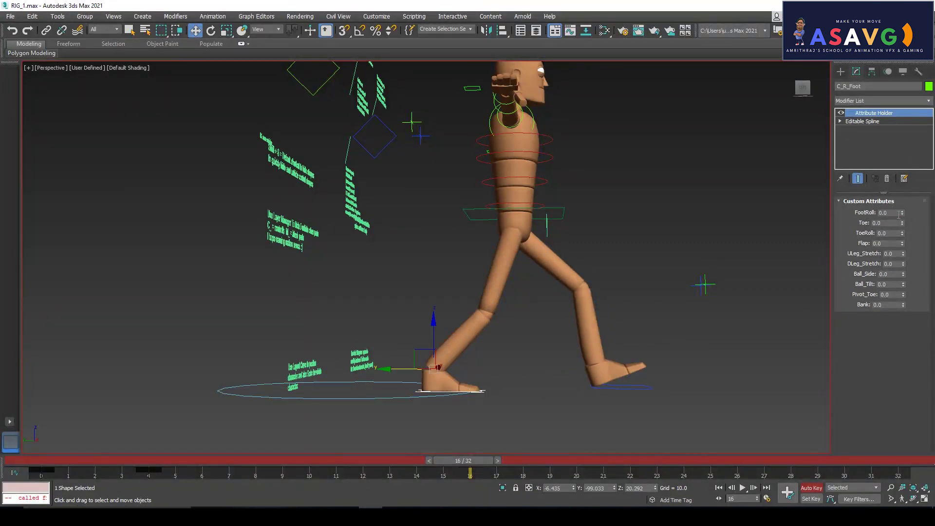
drag(902, 216, 888, 272)
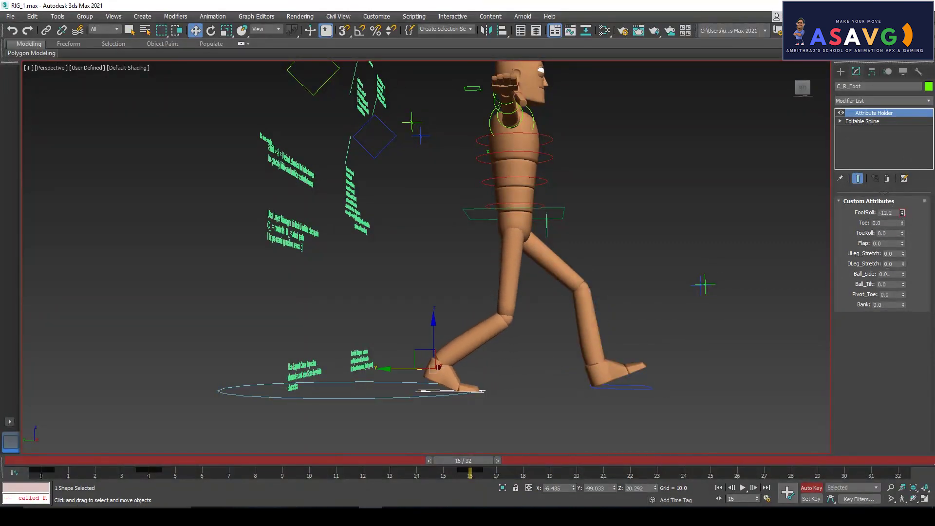
drag(467, 216, 477, 214)
alt+middle_drag(477, 214, 525, 295)
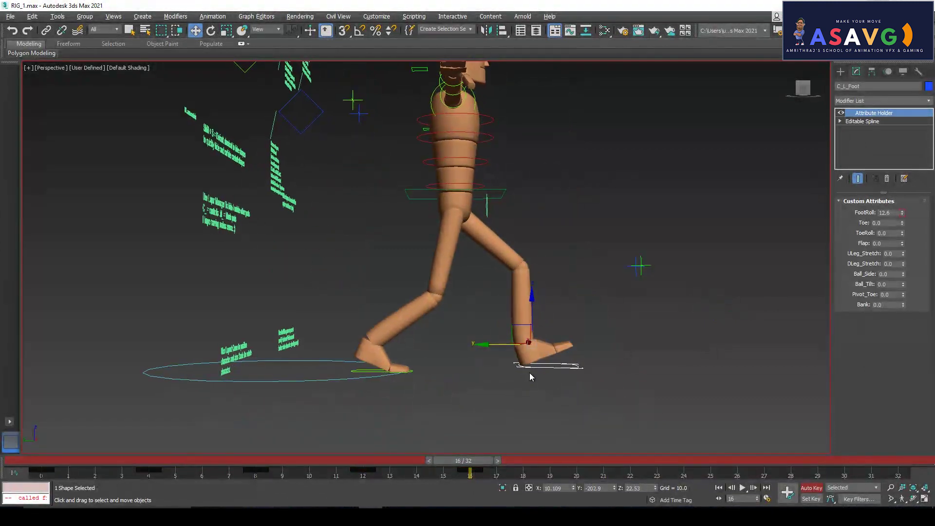
- Move the left foot control forward to about Y -213.2 and increase its FootRoll slightly at frame 16
drag(480, 345, 497, 347)
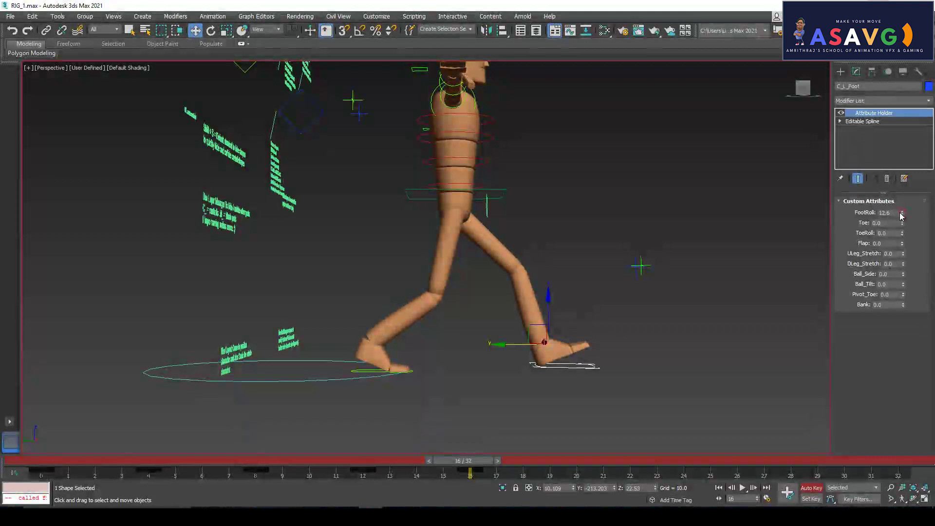
drag(902, 213, 901, 194)
- Review the earlier poses, then at frame 12 move the left foot control forward by about 18 units
drag(454, 461, 149, 472)
key(w)
alt+middle_drag(258, 379, 199, 422)
drag(154, 464, 363, 467)
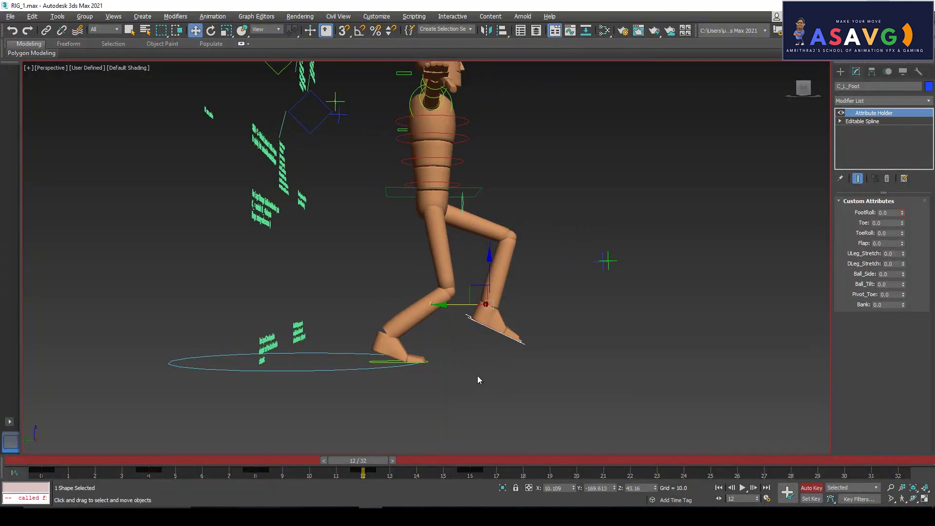
drag(443, 305, 470, 307)
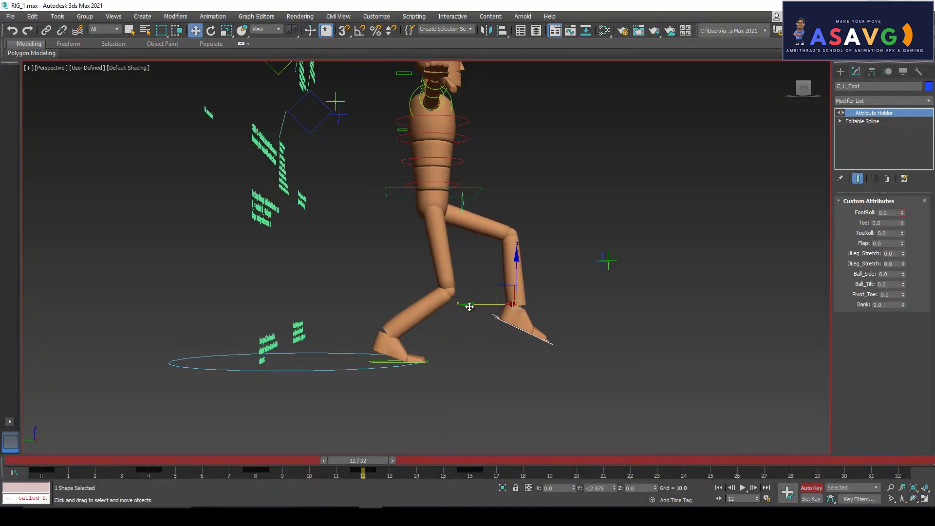
- Play the walk from frame 0, then return to frame 0 and examine the first contact pose
drag(365, 467, 43, 460)
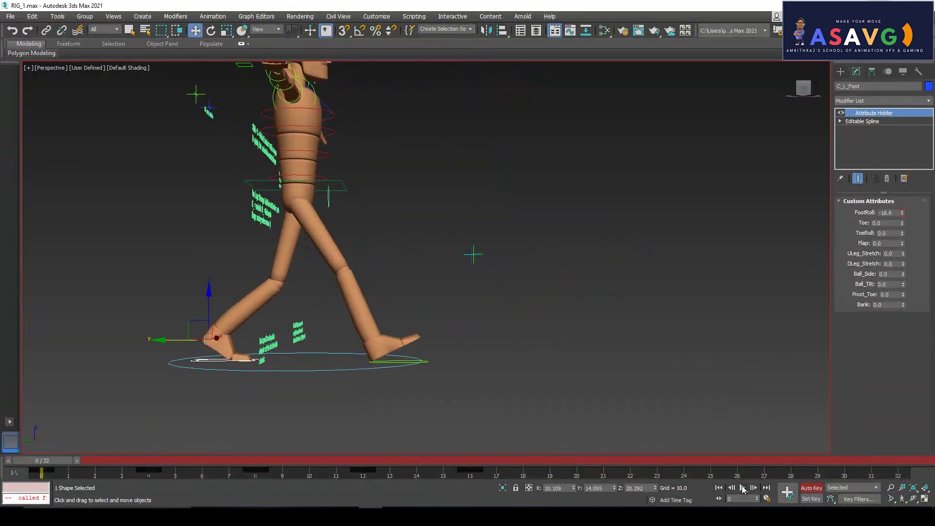
click(742, 488)
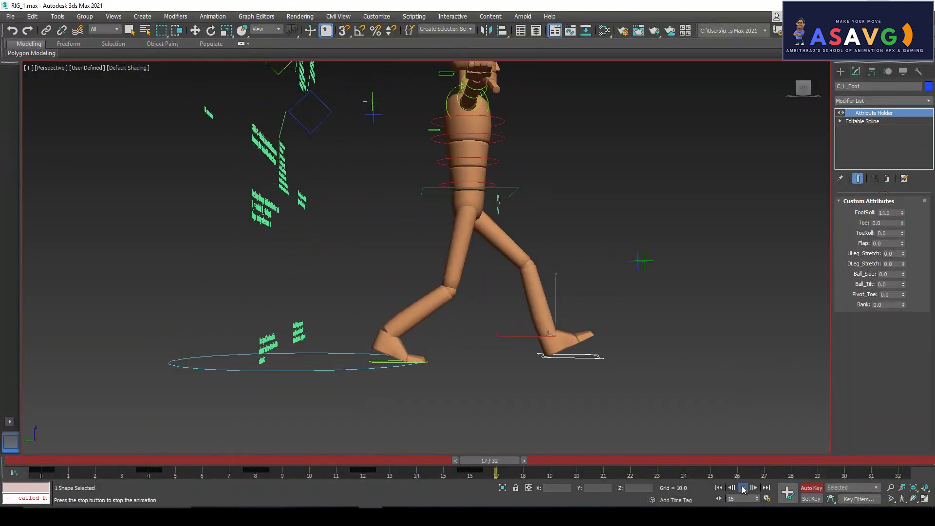
click(743, 488)
drag(41, 461, 41, 480)
key(w)
scroll(272, 250, down, 5)
scroll(291, 238, up, 6)
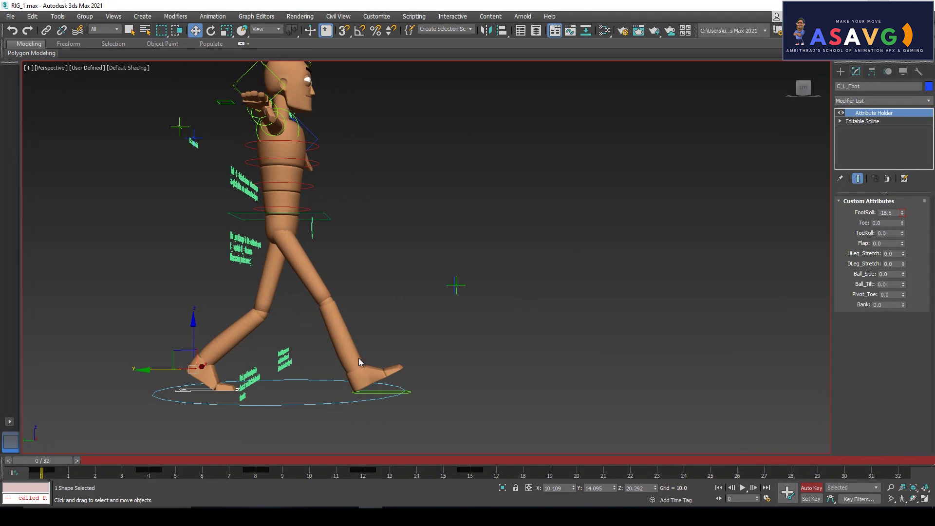
scroll(325, 304, down, 5)
scroll(331, 307, up, 6)
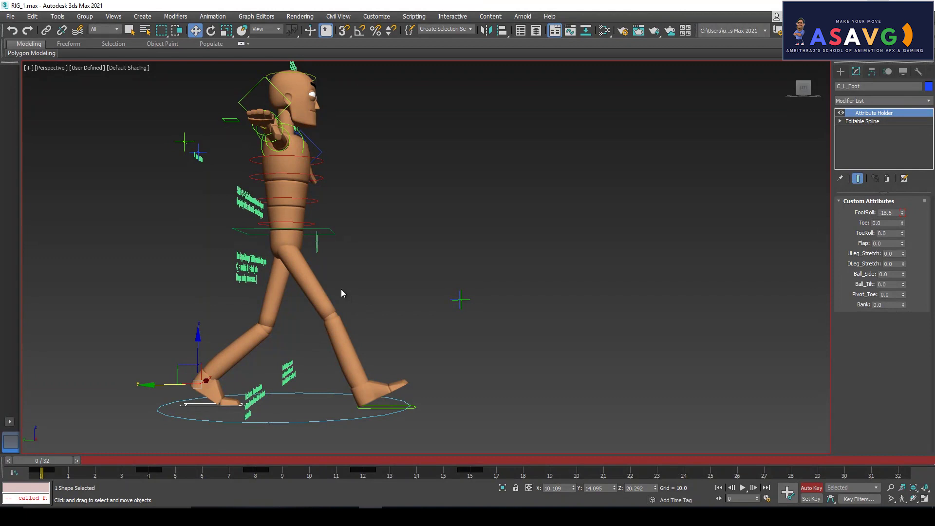
- Deselect the controls and create a preview animation of the Perspective view over the active time segment
mouse_move(31, 53)
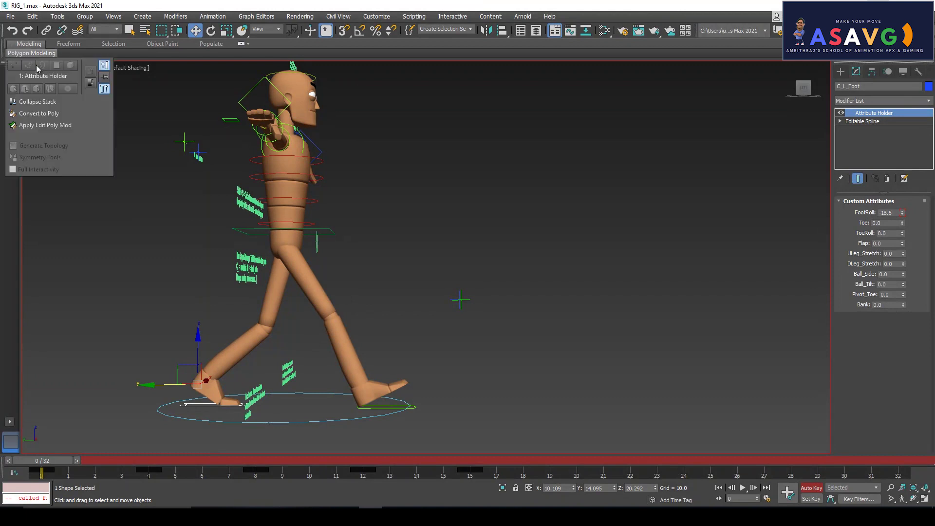
click(160, 99)
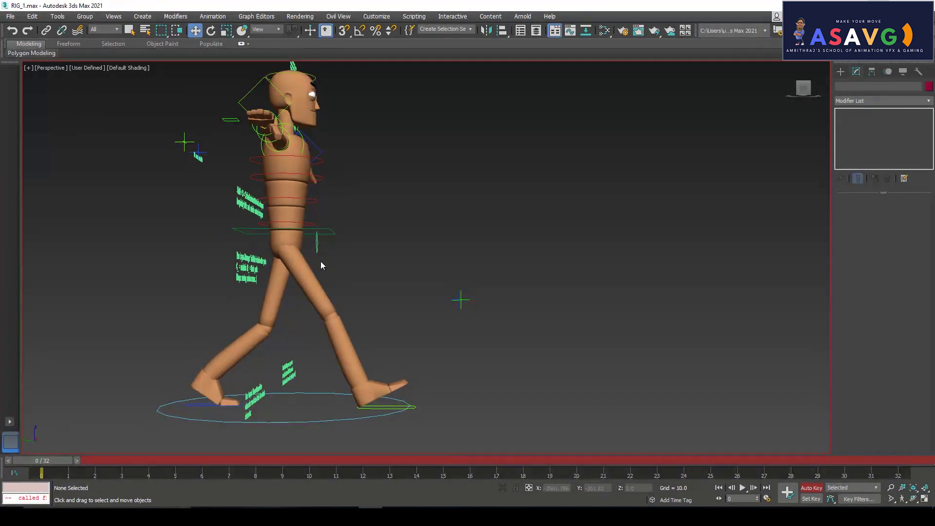
click(29, 68)
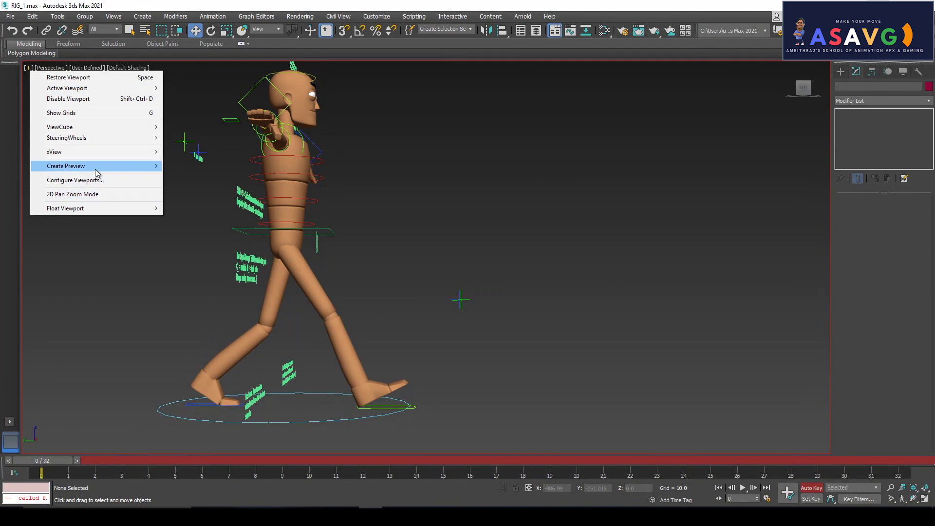
mouse_move(95, 168)
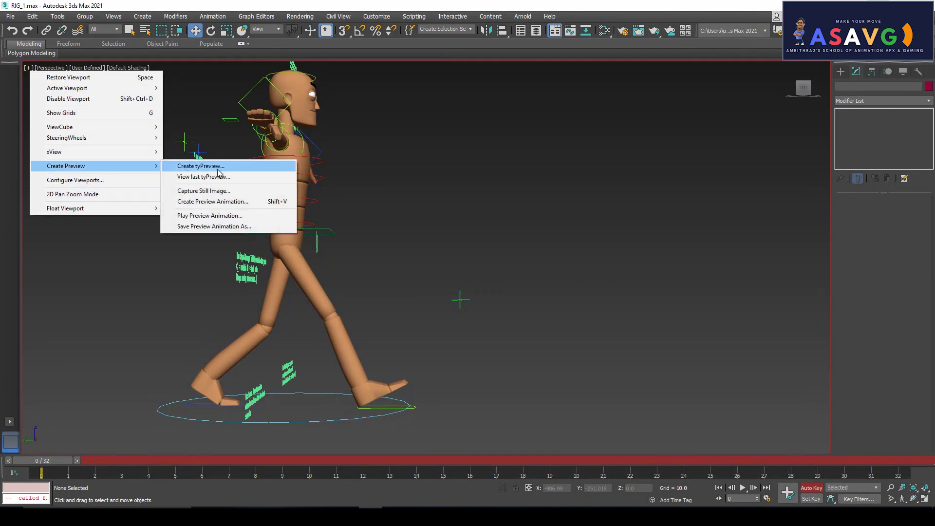
click(214, 201)
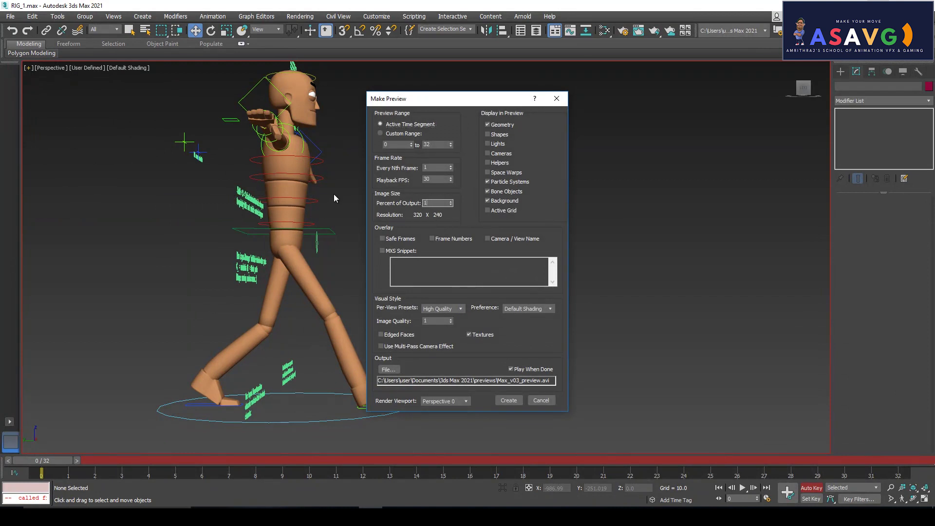
click(509, 400)
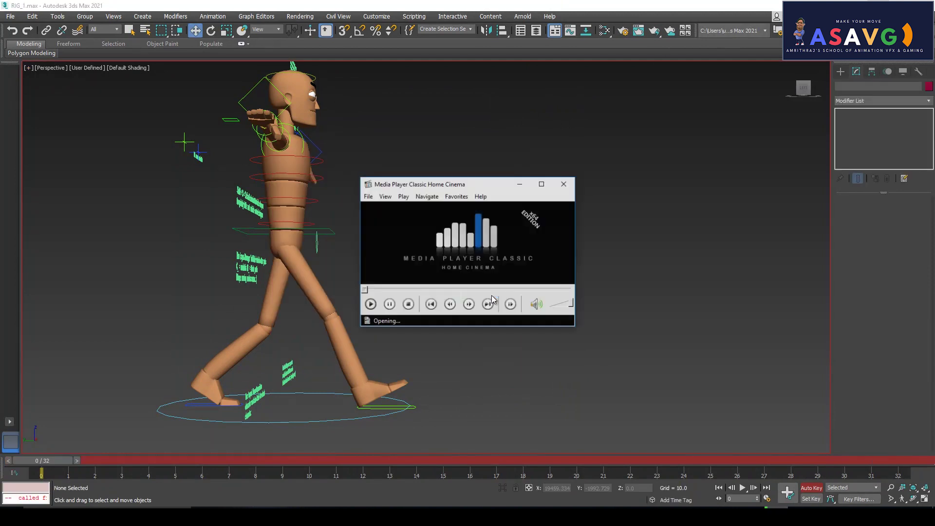
- Replay the preview Max_v03_preview.avi full screen in Media Player Classic to review the walk, then return to 3ds Max
click(590, 109)
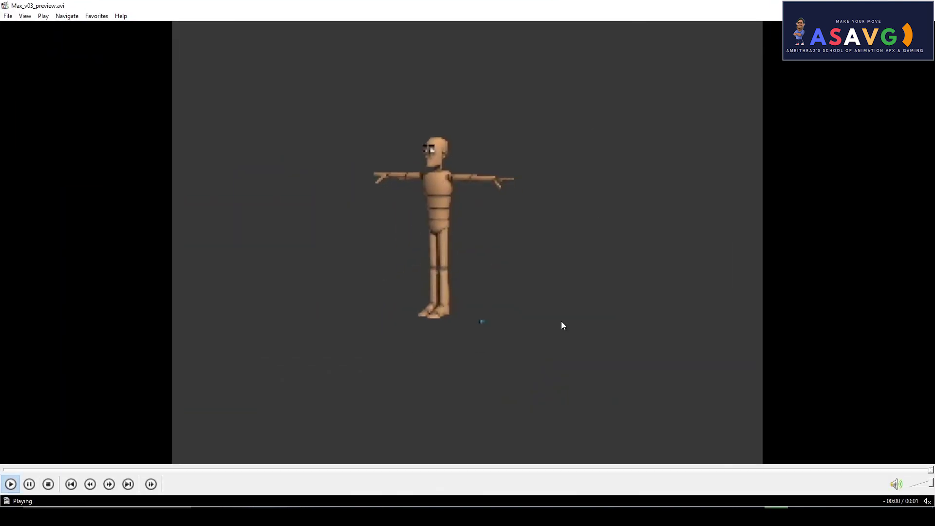
click(11, 484)
click(371, 296)
key(space)
double_click(531, 221)
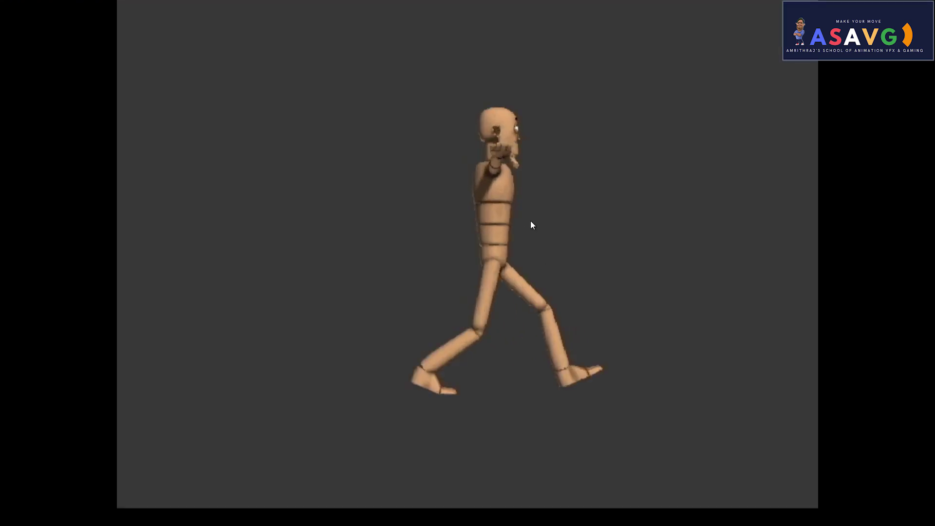
key(Escape)
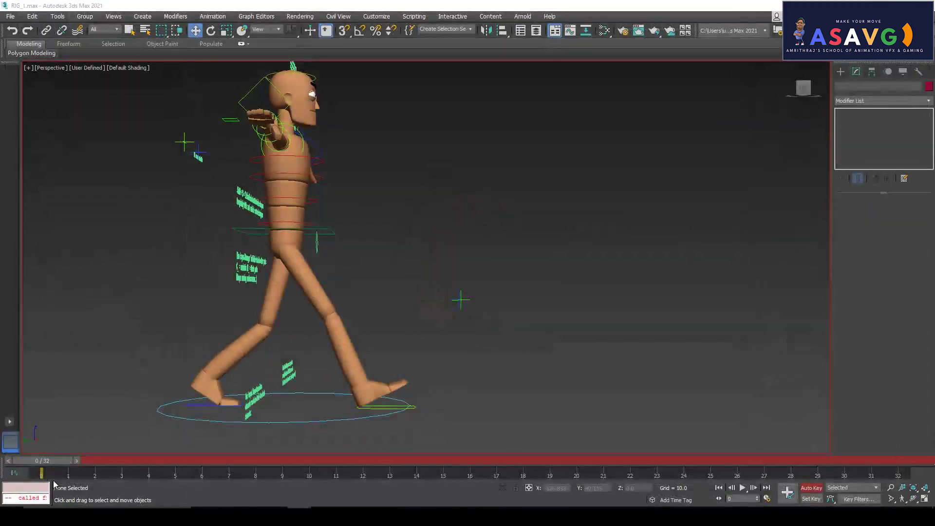
- Select the left foot control and lower its FootRoll at frame 4 to lift the heel
mouse_move(47, 460)
mouse_down()
mouse_move(160, 457)
mouse_move(44, 460)
mouse_up()
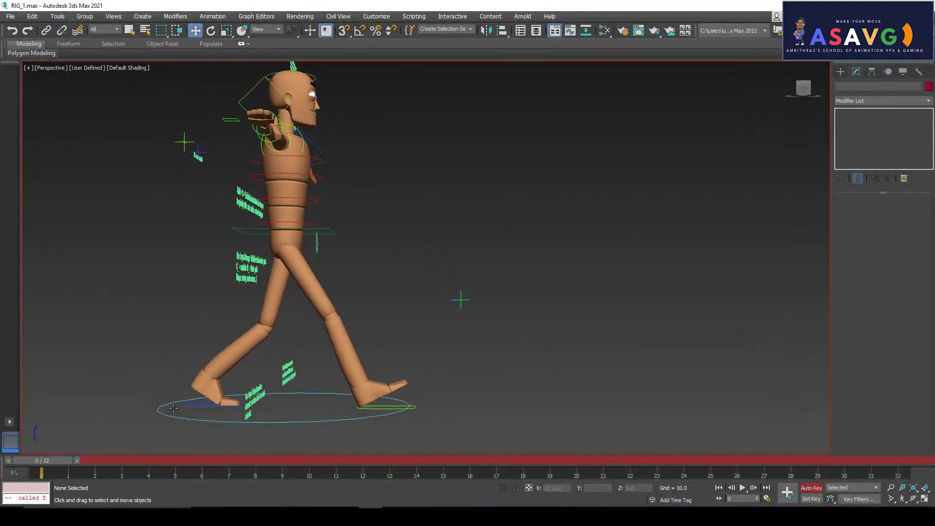
click(209, 403)
middle_drag(221, 414, 230, 370)
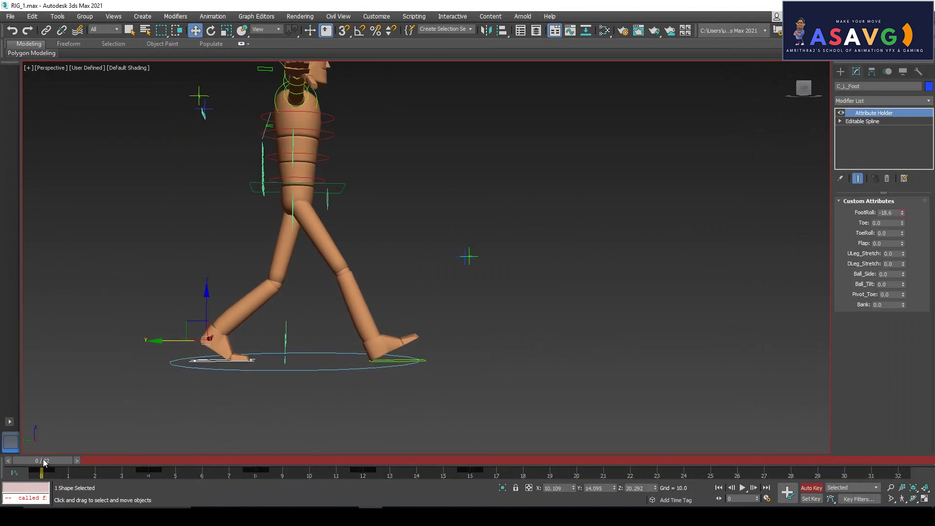
drag(55, 461, 29, 460)
key(w)
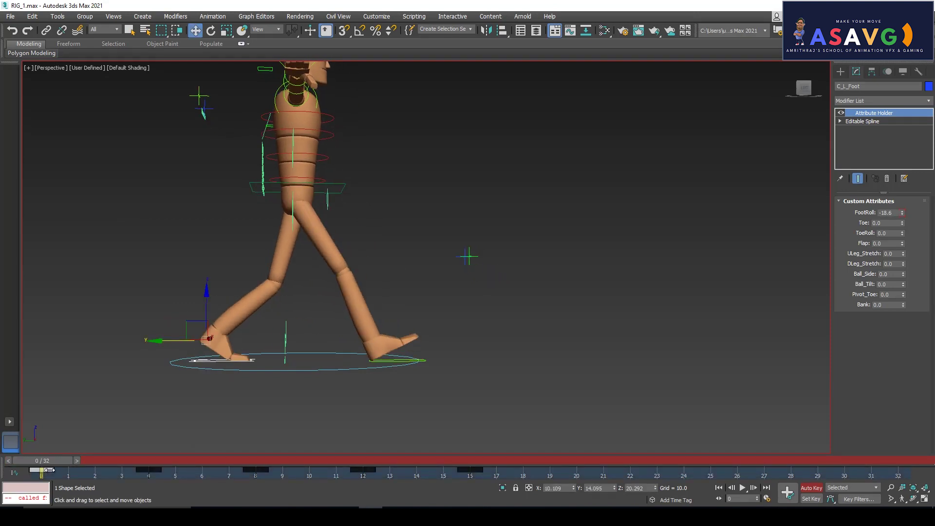
drag(51, 461, 149, 461)
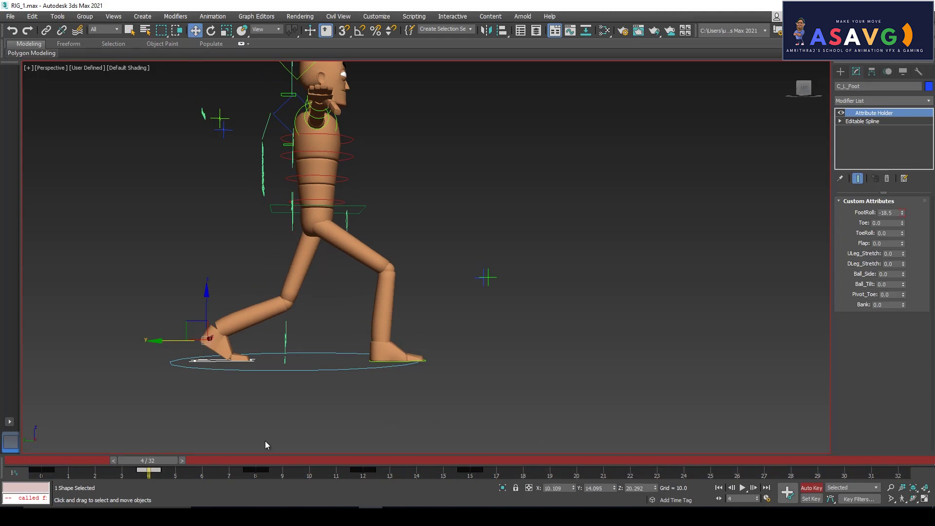
alt+middle_drag(257, 382, 263, 409)
drag(905, 215, 904, 250)
- Rotate the left foot control at frame 4 so the heel lifts further, and nudge it slightly forward
middle_drag(396, 352, 400, 298)
key(e)
drag(250, 362, 220, 378)
key(w)
mouse_move(219, 288)
mouse_down()
mouse_move(220, 276)
mouse_move(223, 288)
mouse_up()
- At frame 8, set the left foot control's FootRoll to about -2
drag(149, 465, 252, 459)
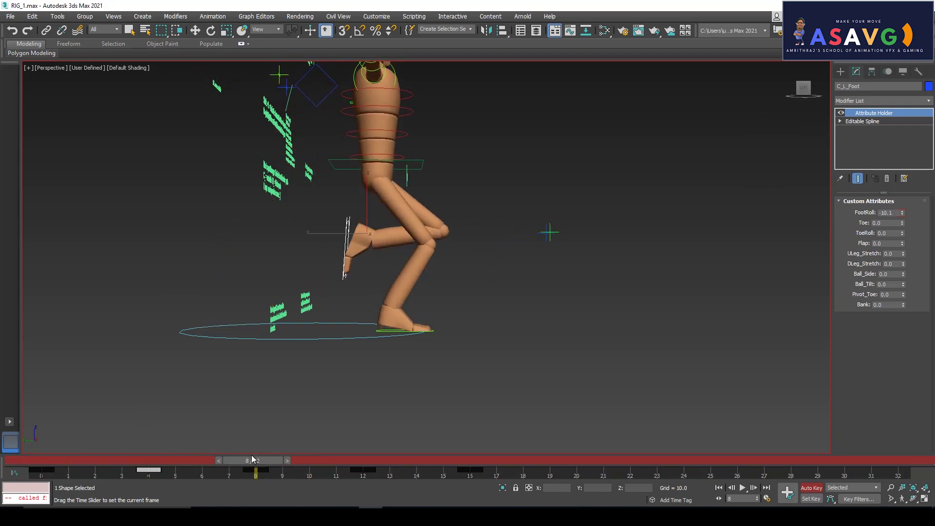
key(w)
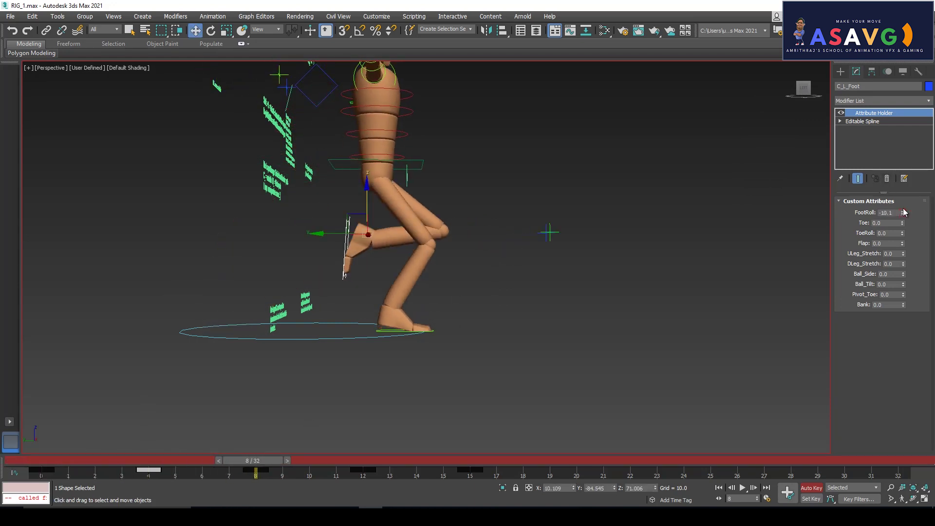
drag(905, 214, 905, 209)
key(e)
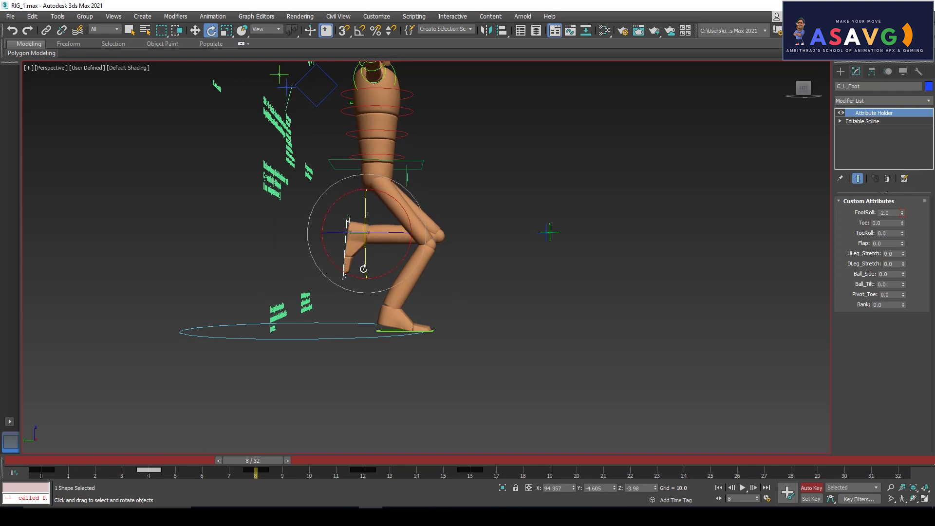
- At frame 12, rotate the left foot control so the toes point more steeply down, and raise it slightly
drag(253, 461, 364, 460)
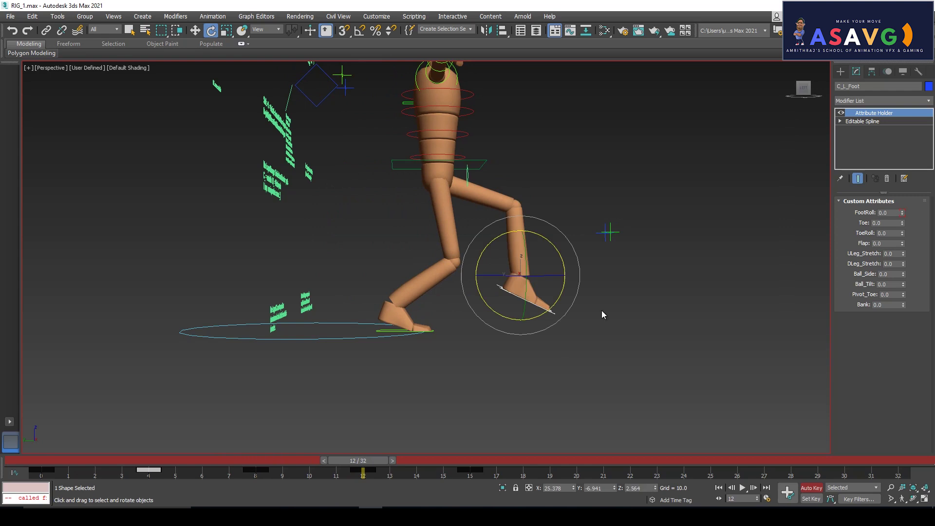
drag(540, 329, 526, 329)
mouse_move(356, 459)
mouse_down()
mouse_move(68, 460)
mouse_move(134, 461)
mouse_move(272, 484)
mouse_move(502, 477)
mouse_move(358, 478)
mouse_up()
key(e)
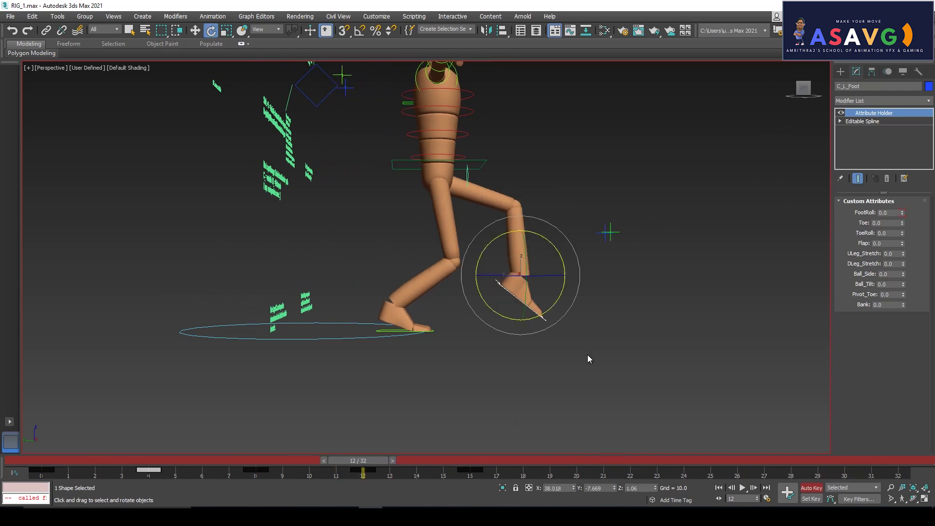
key(w)
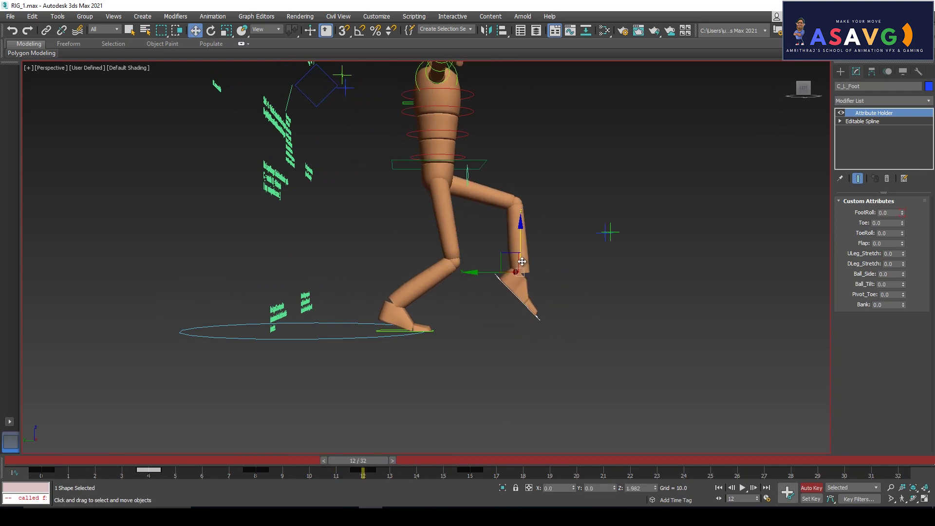
- At frame 8, swing the left foot's toes slightly further back and fine-tune the right foot control's FootRoll
drag(370, 460, 274, 463)
key(w)
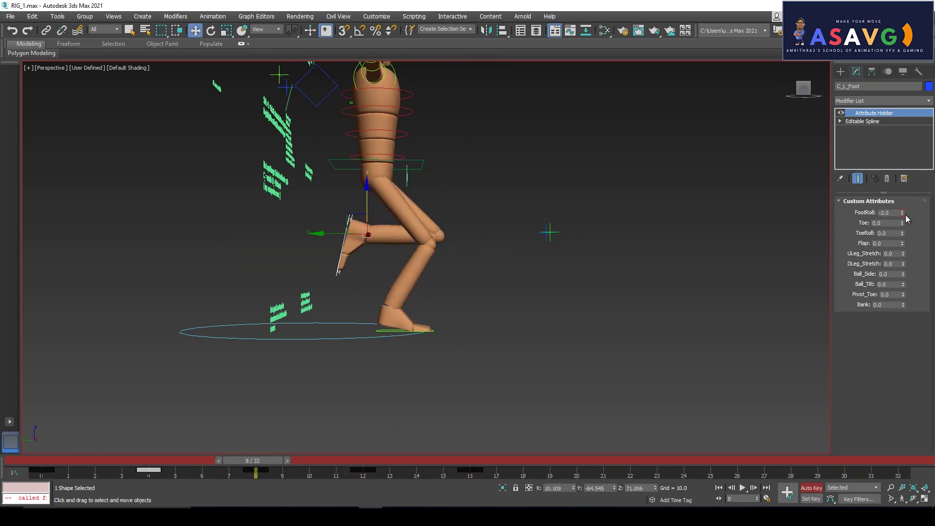
click(384, 331)
mouse_move(903, 215)
mouse_down()
mouse_move(902, 199)
mouse_move(902, 211)
mouse_up()
- Return to frame 0 and create a new preview animation of the Perspective viewport
drag(282, 463, 25, 459)
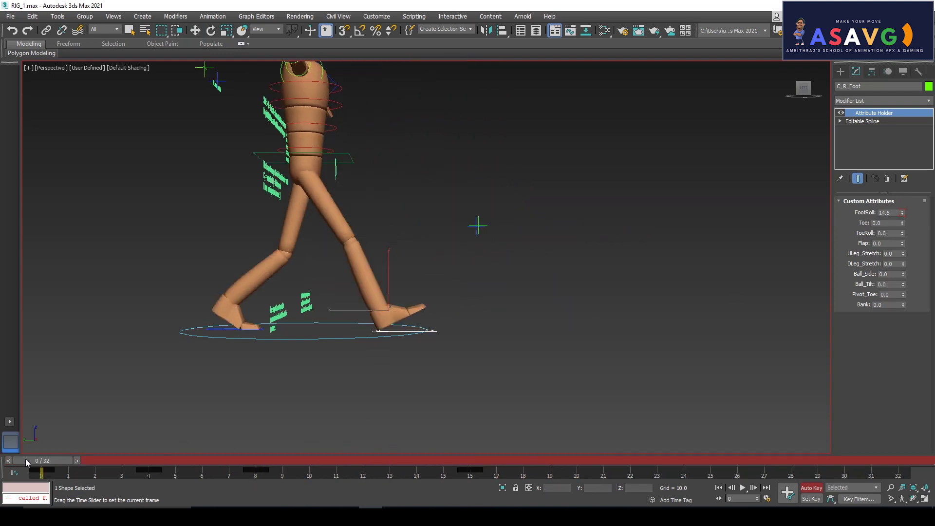
click(31, 69)
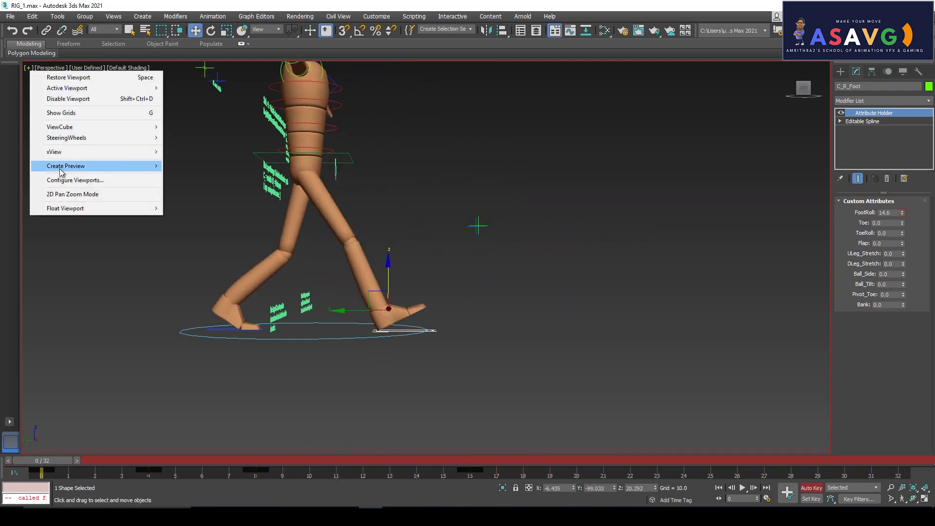
mouse_move(79, 169)
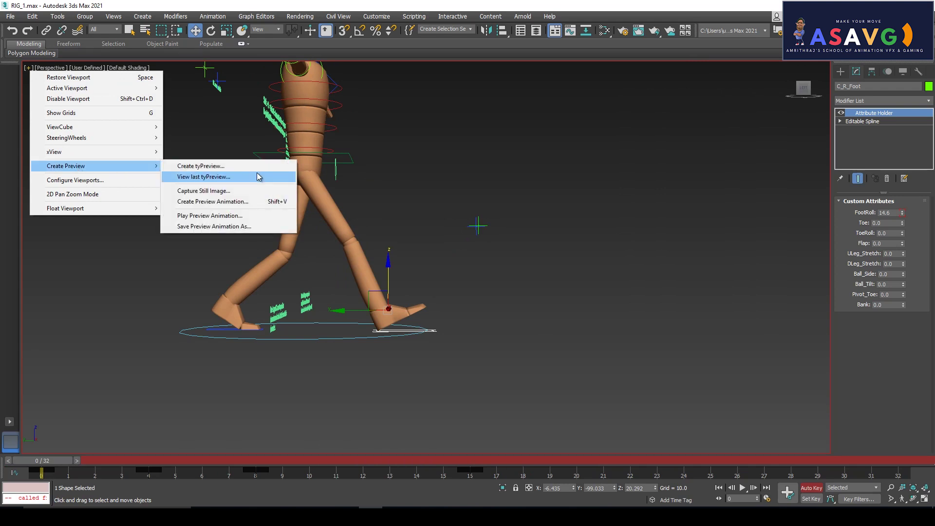
click(266, 201)
click(502, 396)
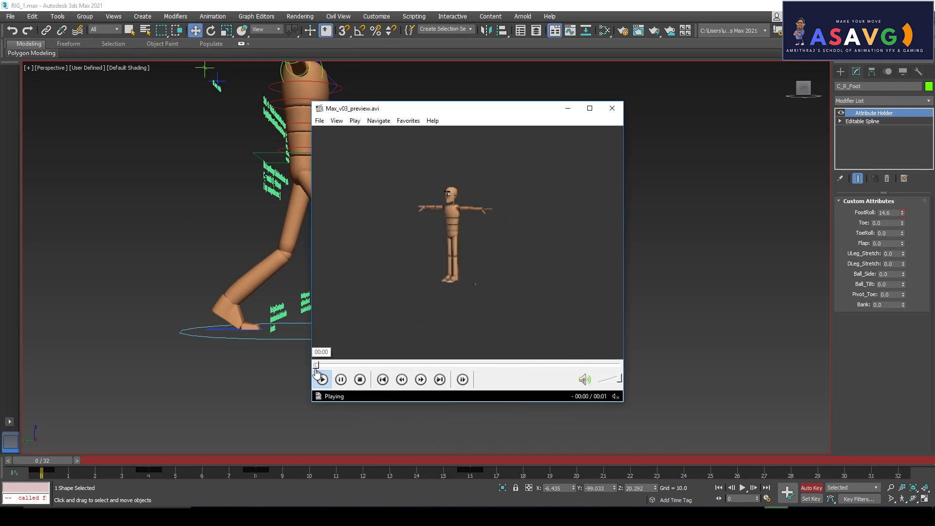
- Review the walk in the maximized Max_v03_preview.avi, pausing and replaying it, and close the player
click(341, 379)
key(space)
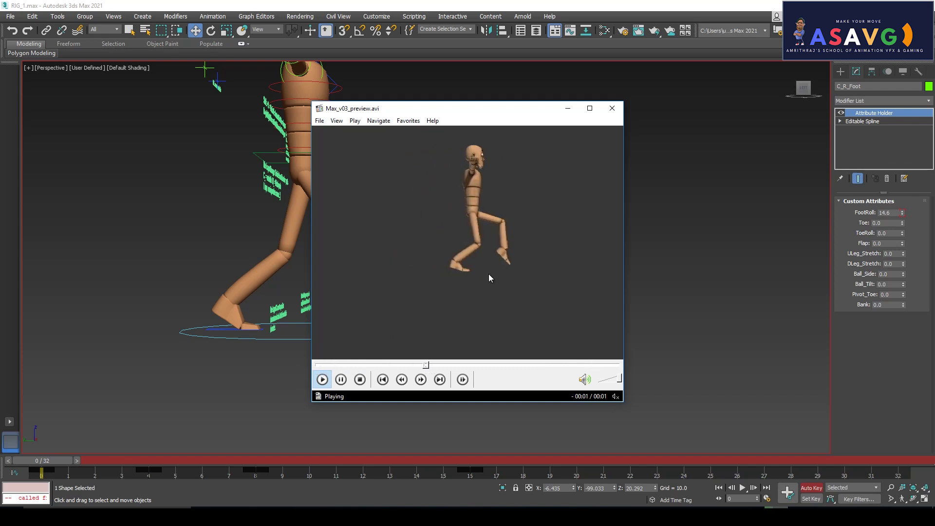
click(590, 109)
click(578, 324)
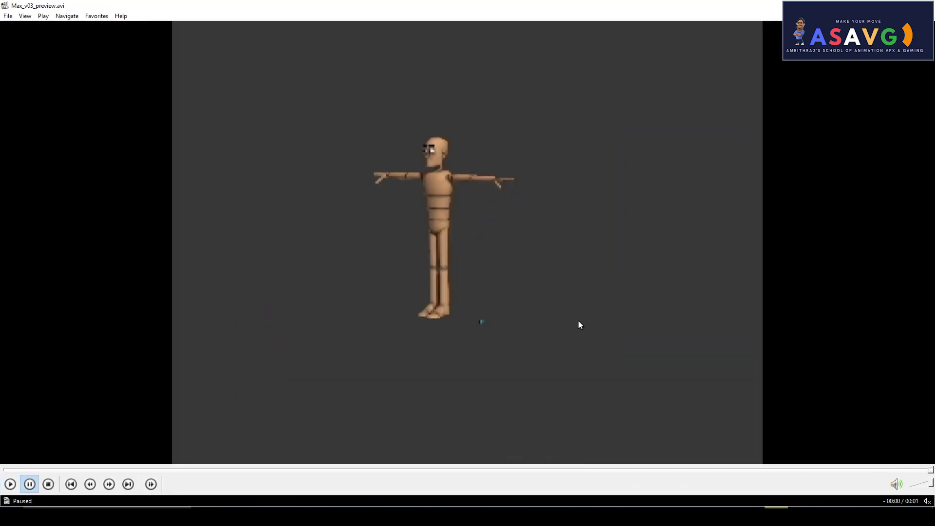
click(10, 483)
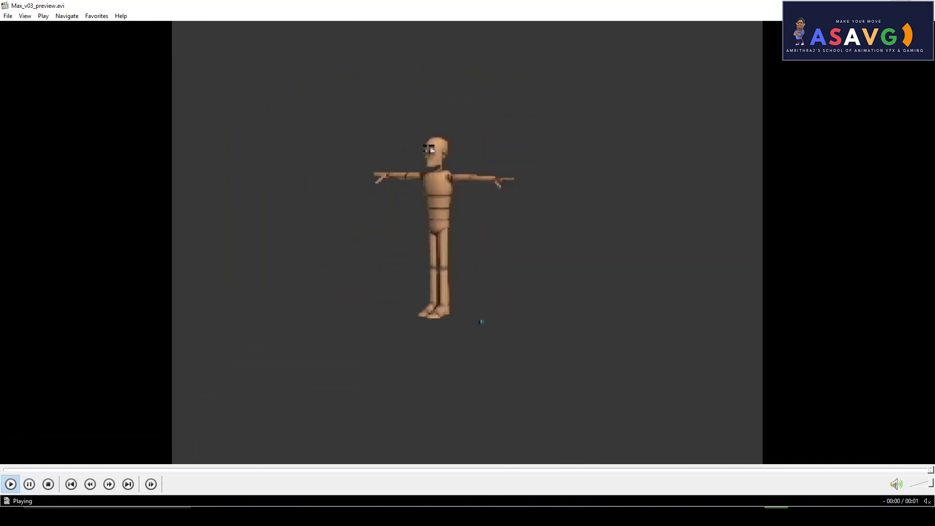
click(901, 5)
click(612, 108)
- Select the Pelvis control at frame 12 and raise it to lift the body for the up pose
drag(34, 465, 344, 466)
key(w)
click(477, 161)
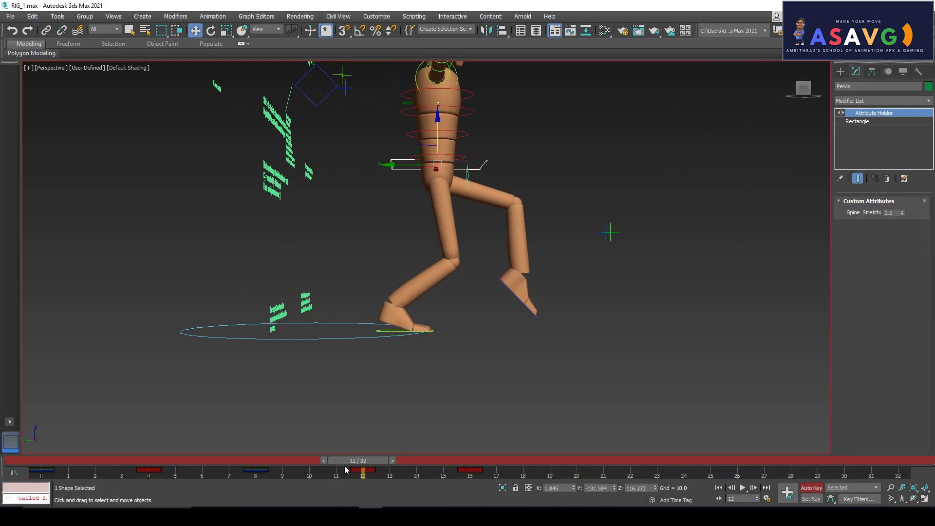
scroll(438, 317, down, 4)
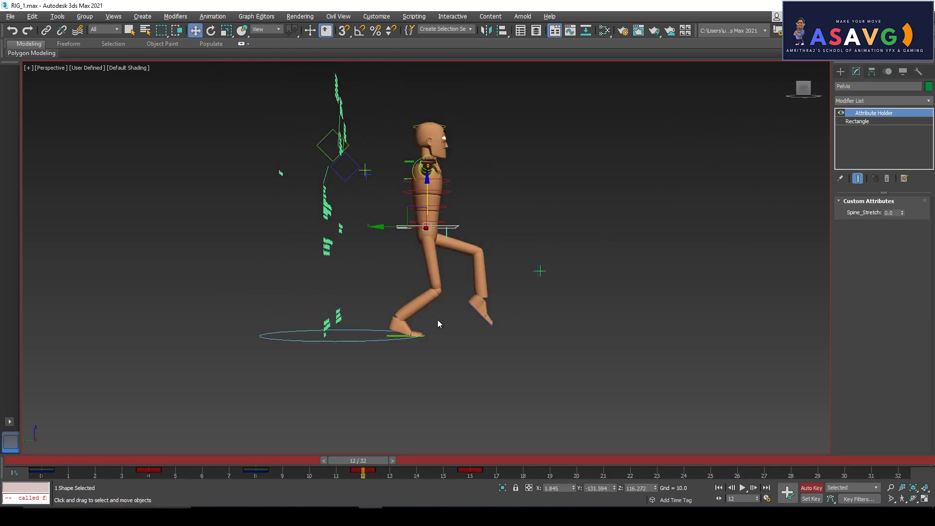
drag(428, 199, 429, 193)
- At frame 16, lower the Pelvis control slightly to a Z of about 113.3
drag(333, 457, 457, 481)
key(w)
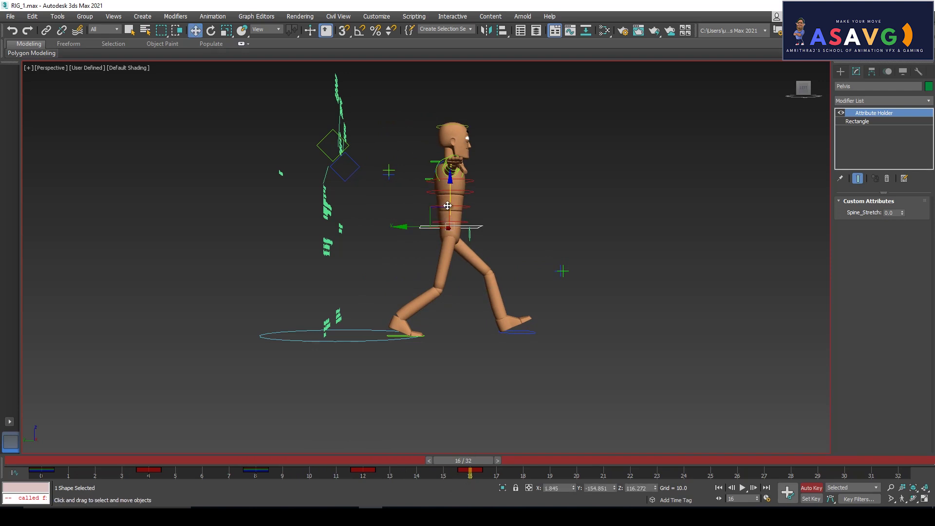
drag(447, 205, 450, 208)
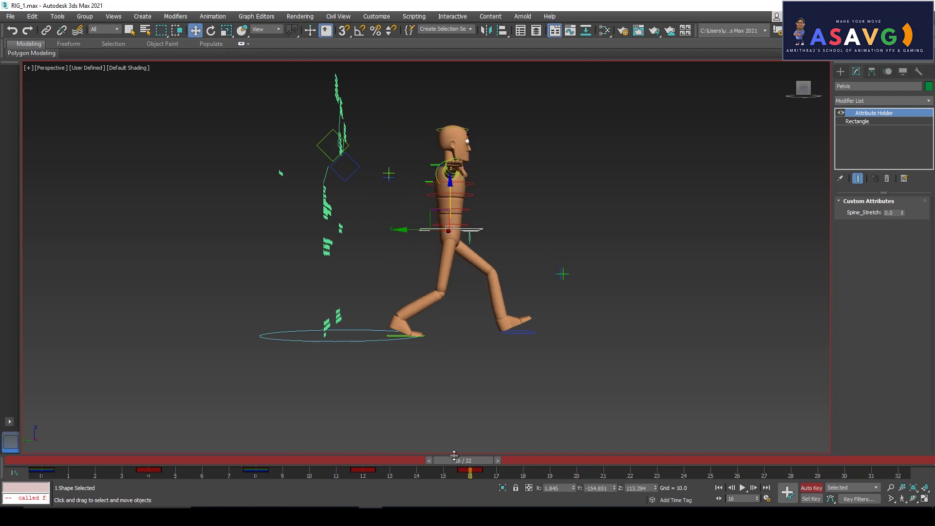
- Raise the Pelvis control at frame 8, and raise it further at frame 12 to a Z of about 127.5
drag(452, 463, 249, 466)
key(w)
drag(389, 214, 389, 208)
drag(234, 460, 365, 468)
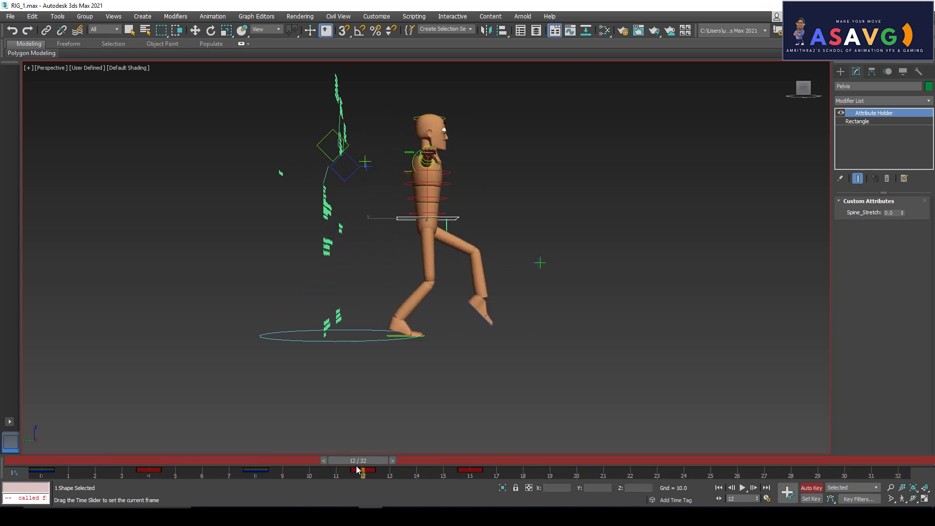
drag(426, 207, 426, 204)
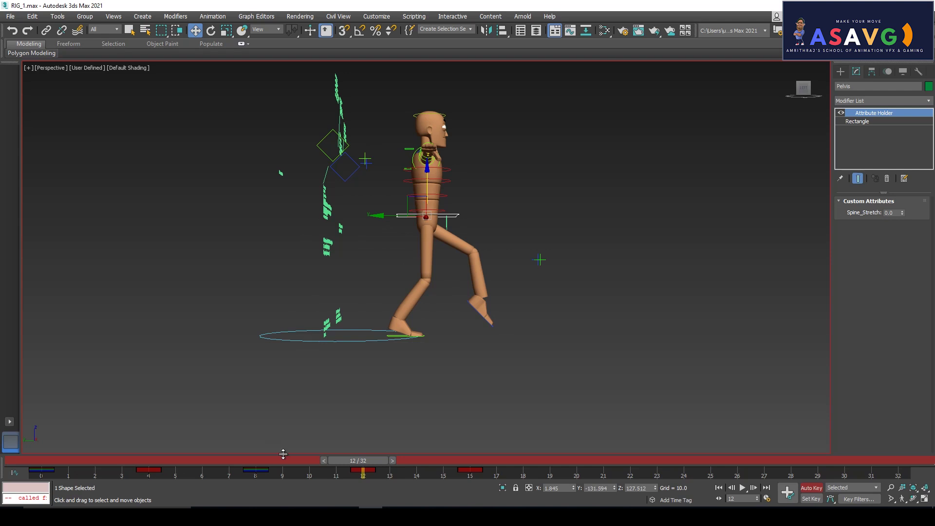
- Scrub the revised body motion up to frame 17, deselect the pelvis and create an updated preview animation
drag(356, 461, 496, 472)
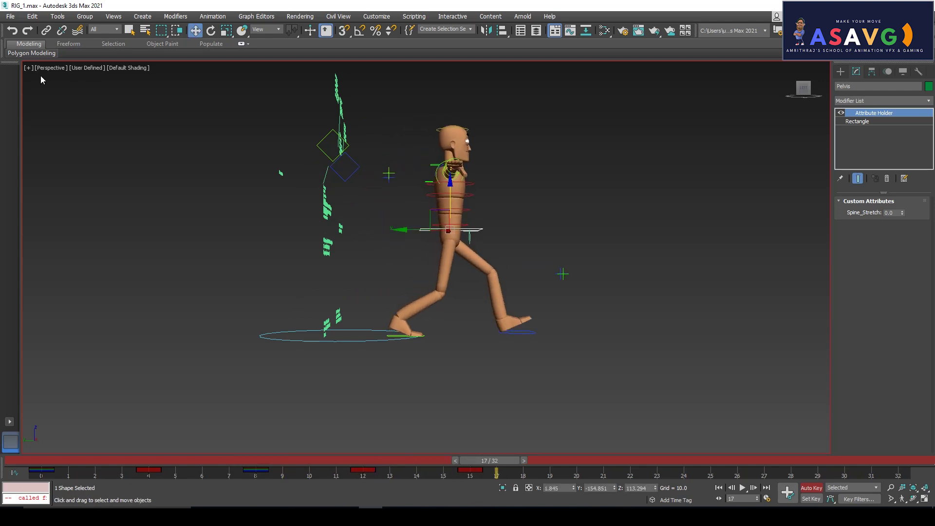
click(23, 70)
click(28, 67)
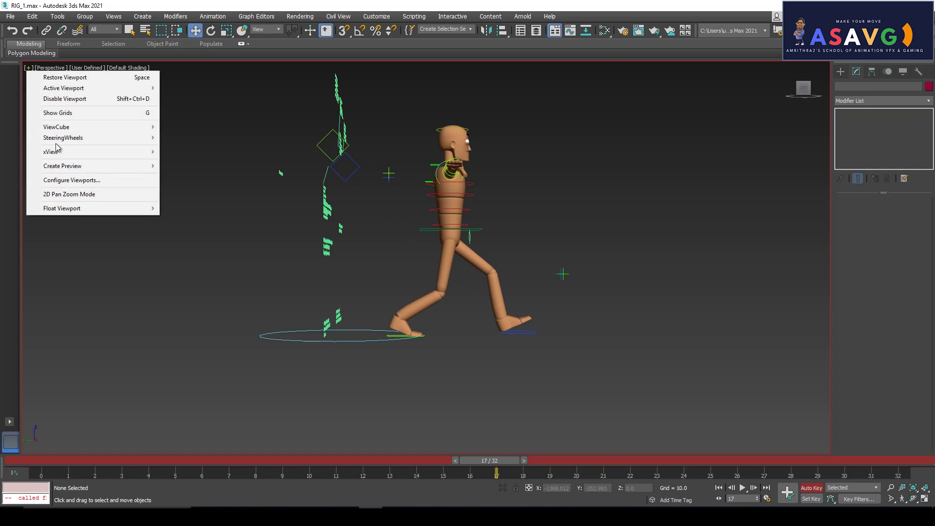
mouse_move(73, 166)
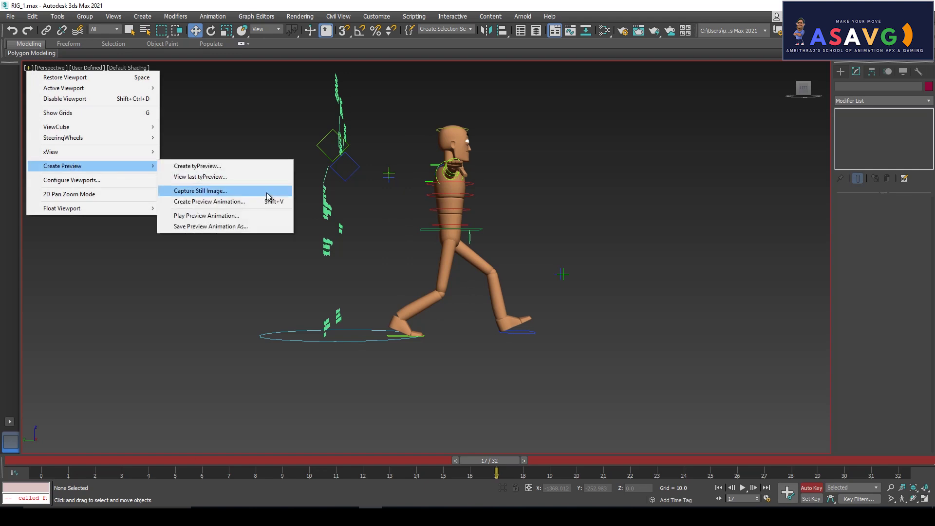
click(227, 202)
click(507, 400)
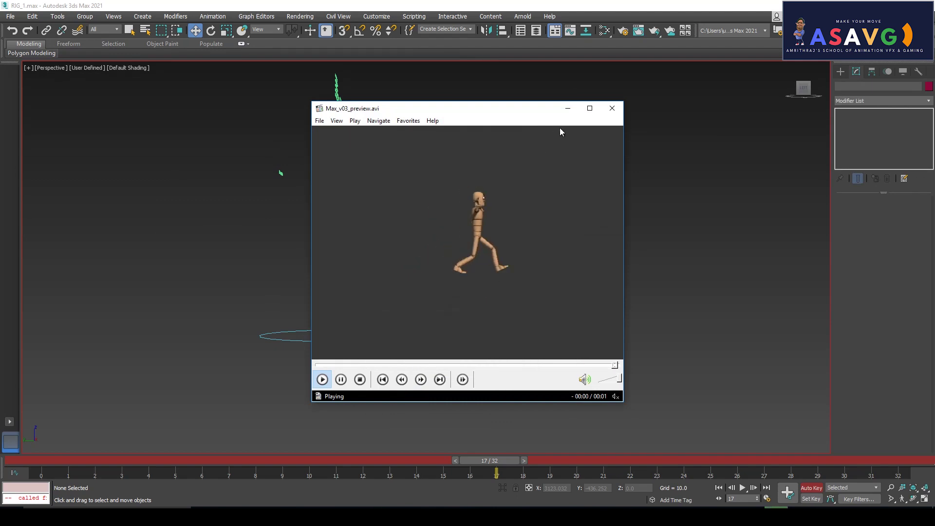
- Replay Max_v03_preview.avi in the maximized player to check the body's rise and fall, and return to 3ds Max
click(590, 108)
click(14, 478)
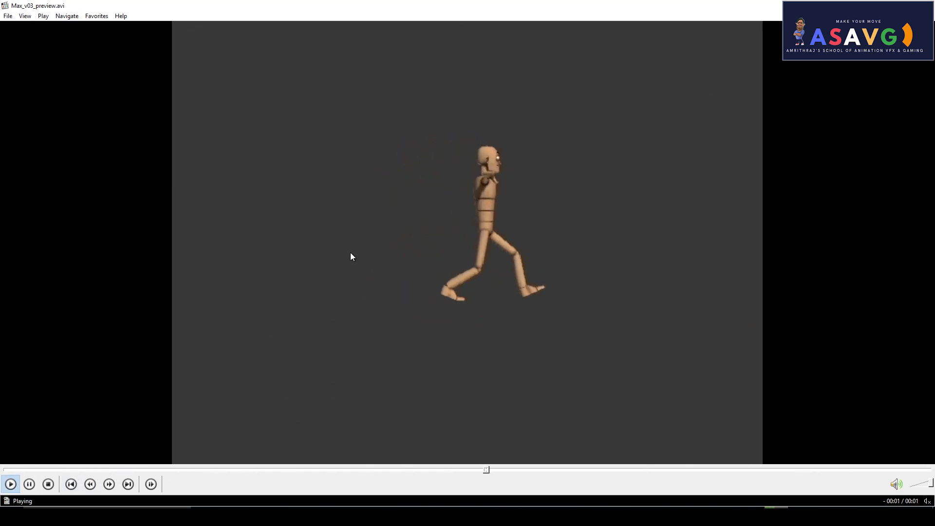
click(30, 483)
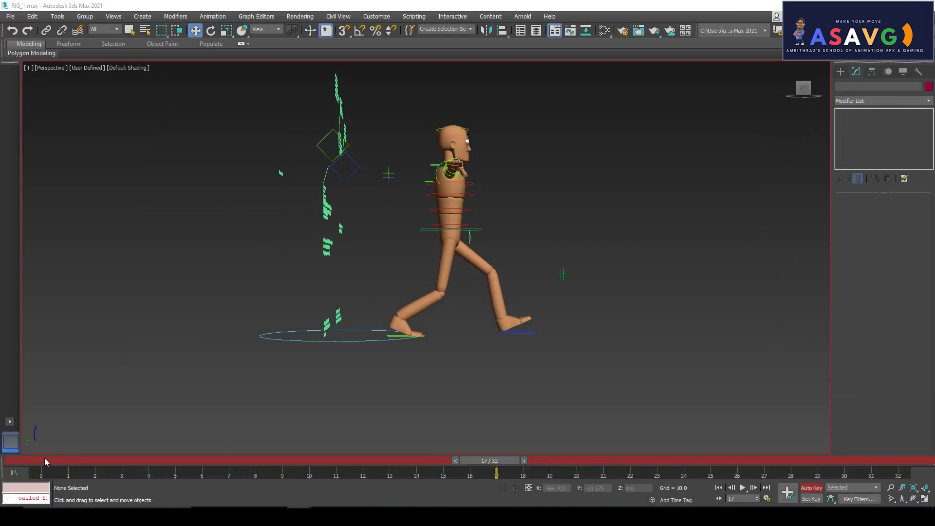
- Select the left foot control and rotate it at frame 8 so the toes swing further back
drag(45, 462, 256, 461)
click(310, 307)
key(e)
drag(389, 330, 381, 331)
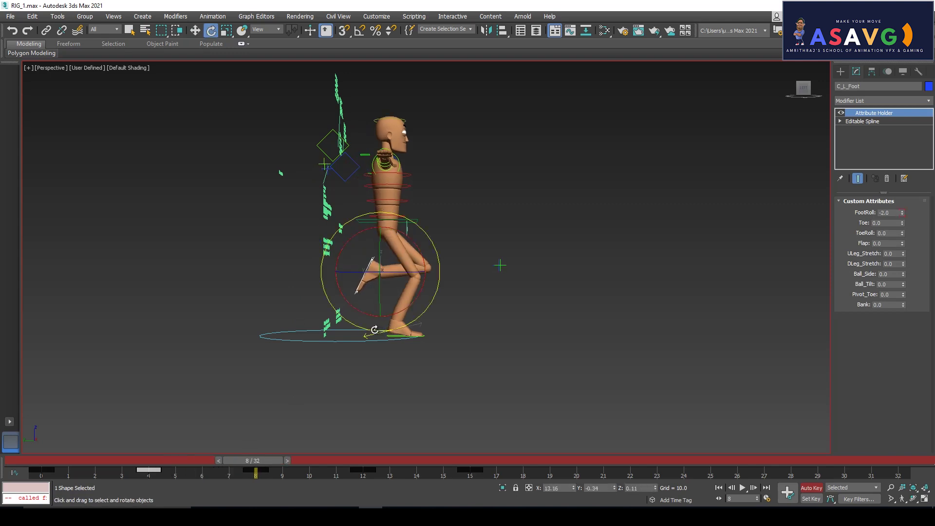
- At frame 12, refine the left foot control's rotation, undoing a trial move of the foot
drag(252, 464, 364, 473)
key(e)
key(e)
key(w)
mouse_move(479, 274)
mouse_down()
mouse_move(486, 263)
mouse_move(483, 287)
mouse_up()
key(ctrl+z)
key(e)
mouse_move(494, 350)
mouse_down()
mouse_move(503, 347)
mouse_move(497, 353)
mouse_up()
- From frame 0, create another preview animation, watch Max_v03_preview.avi and close the player
drag(363, 461, 48, 430)
key(e)
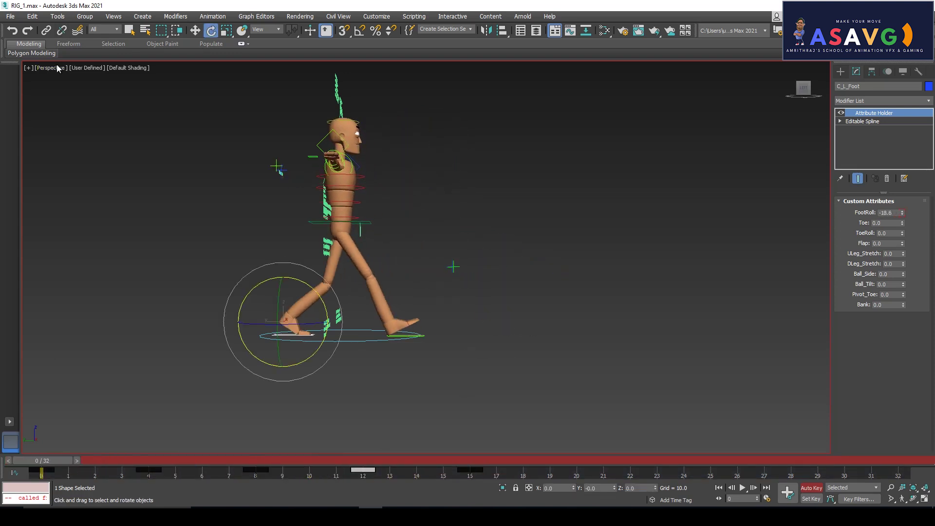
click(29, 68)
mouse_move(61, 166)
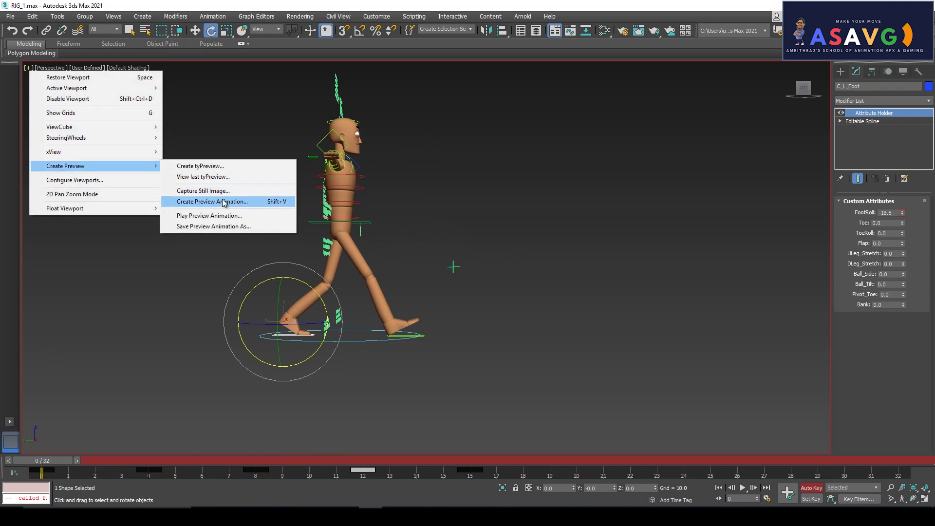
click(224, 202)
click(508, 402)
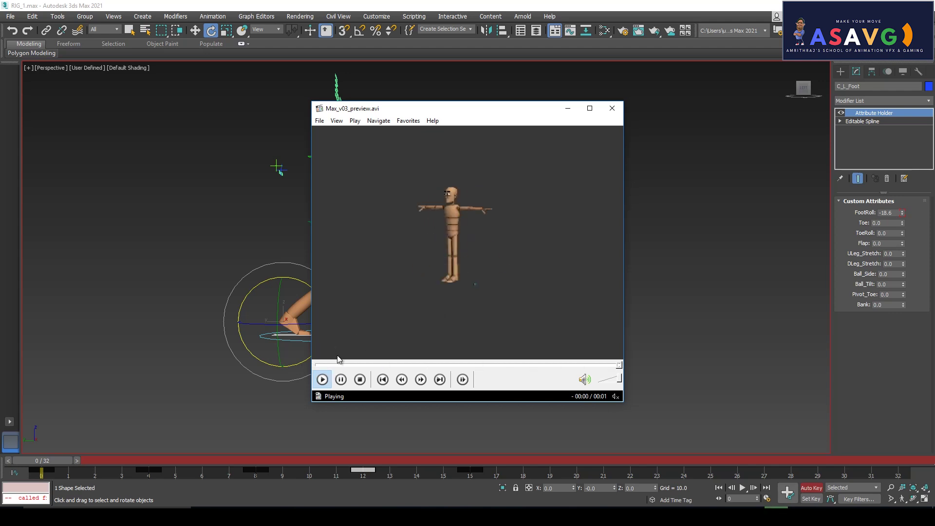
click(612, 109)
- Scrub through the walk to frame 20 and set the left foot control's FootRoll to 0 to plant the foot
drag(425, 466, 20, 455)
key(e)
drag(444, 464, 575, 462)
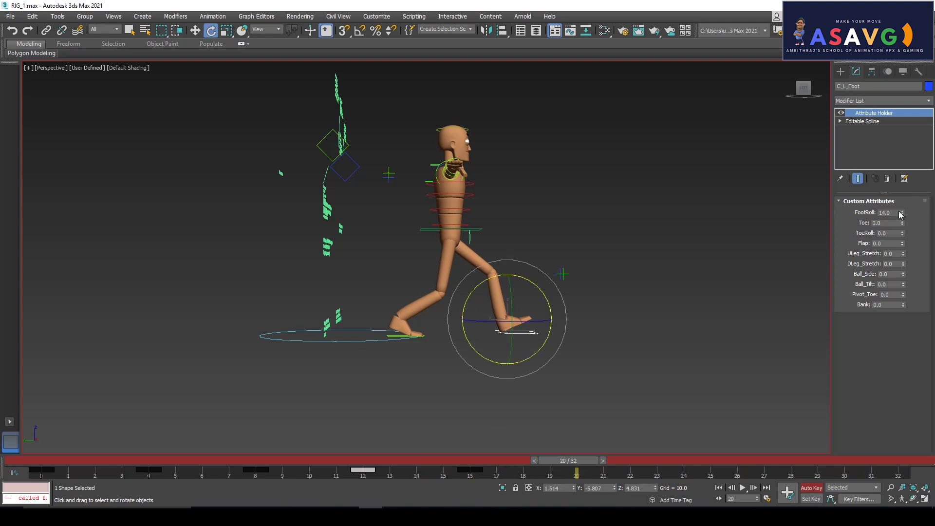
text(0)
key(Return)
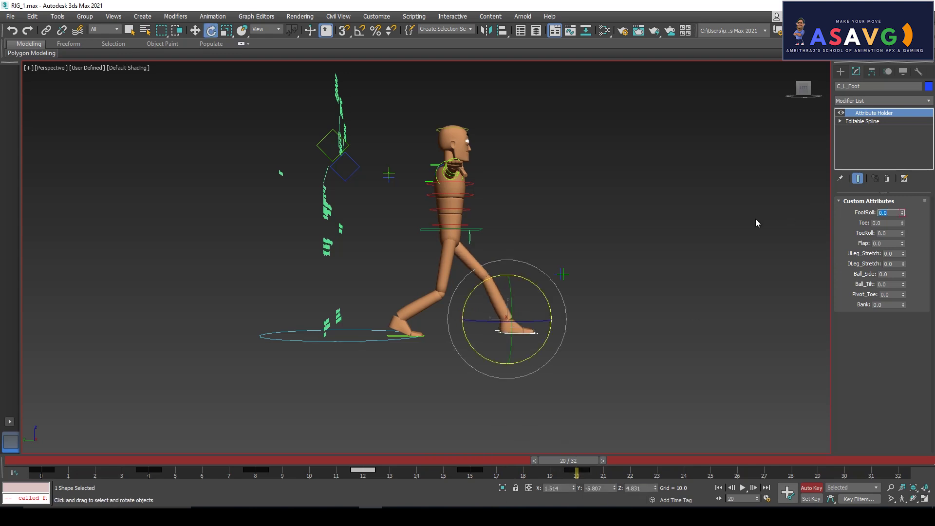
- At frame 20, move the pelvis control forward and down so the front knee bends into the down pose
middle_drag(569, 265, 555, 282)
click(414, 247)
key(w)
mouse_move(435, 234)
mouse_down()
mouse_move(437, 243)
mouse_move(409, 253)
mouse_move(451, 239)
mouse_up()
- At frame 20, set the right foot control's FootRoll to about -20.6, tilt the toes down and raise the foot
click(385, 353)
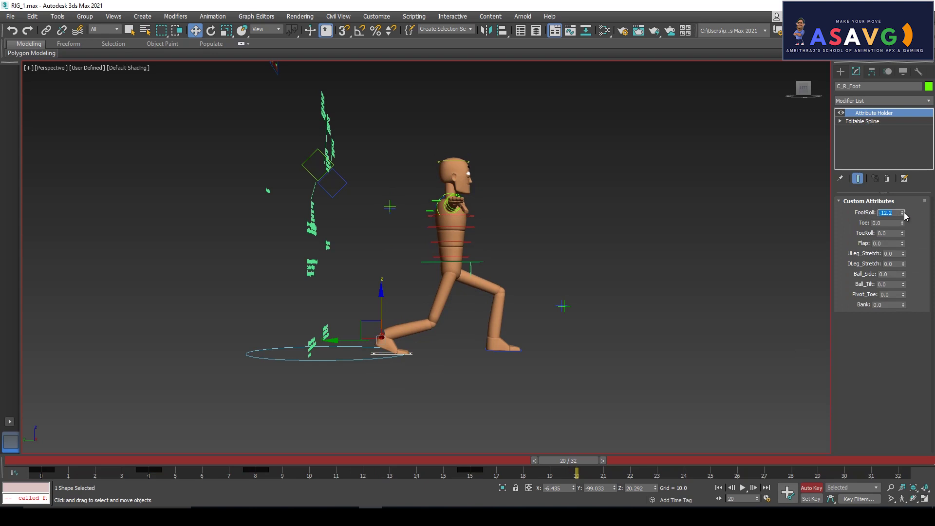
drag(902, 203, 902, 251)
key(e)
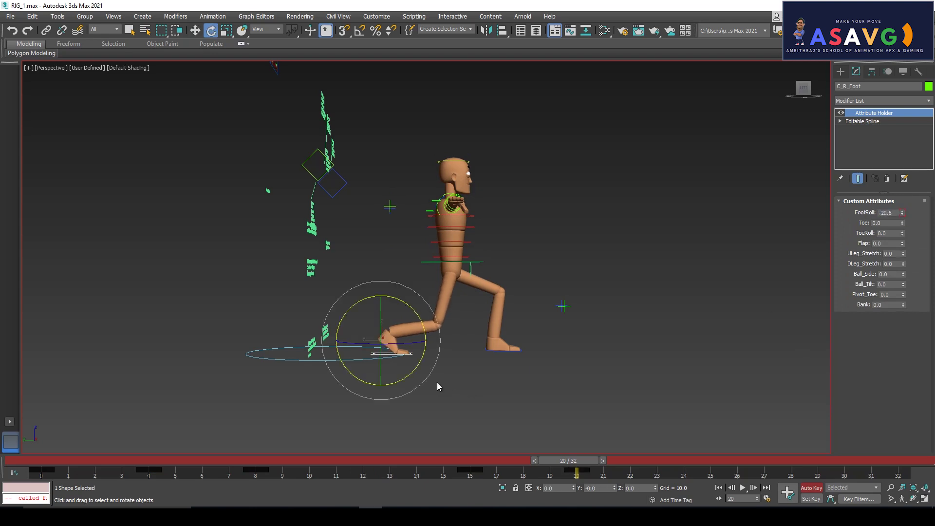
key(w)
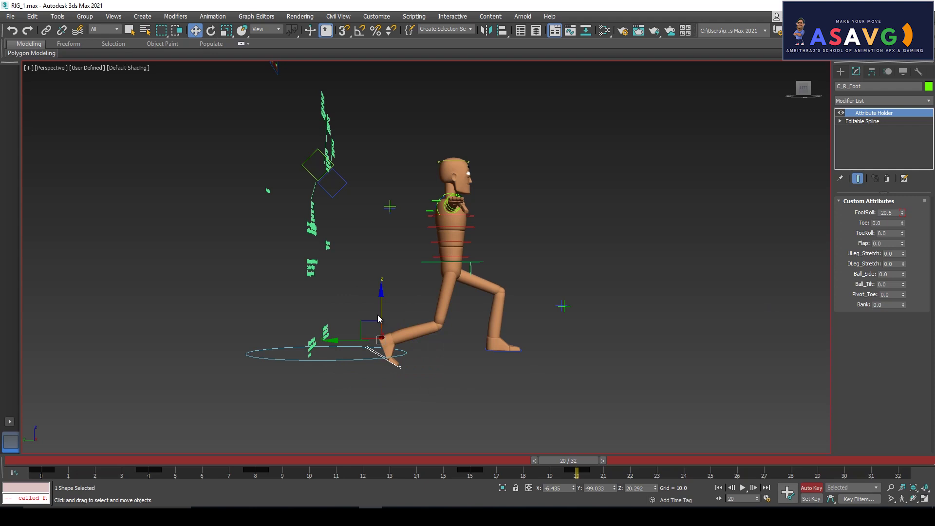
drag(380, 313, 381, 298)
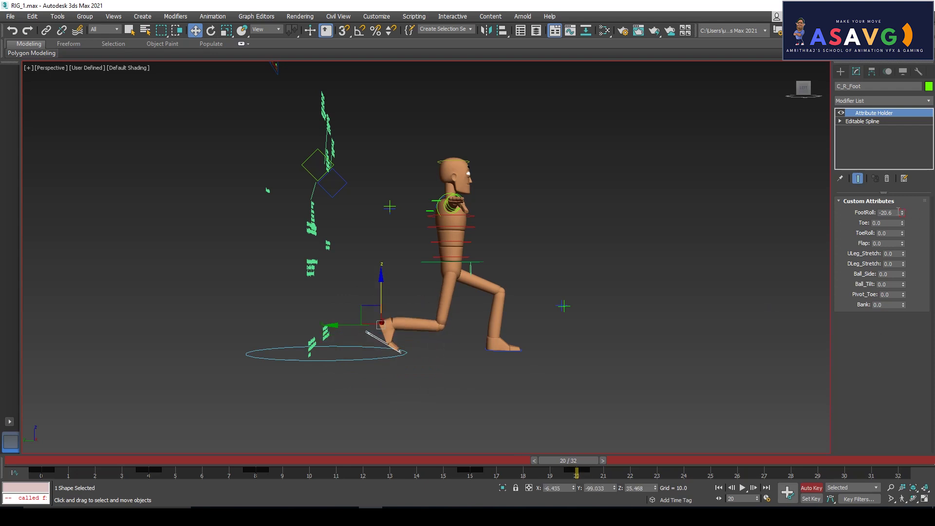
- Change the right foot control's FootRoll to about -5 at frame 20 and readjust its tilt
drag(895, 137, 895, 135)
key(e)
key(w)
mouse_move(595, 460)
mouse_down()
mouse_move(475, 460)
mouse_move(594, 460)
mouse_up()
key(e)
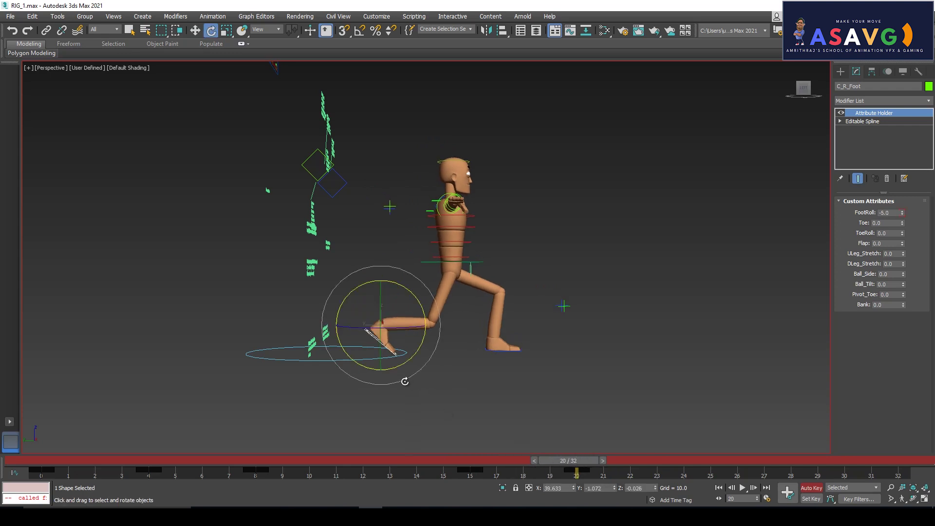
- Tilt the right foot control more steeply toward the toes at frame 20 and raise it slightly
drag(405, 381, 383, 395)
key(w)
drag(382, 309, 383, 301)
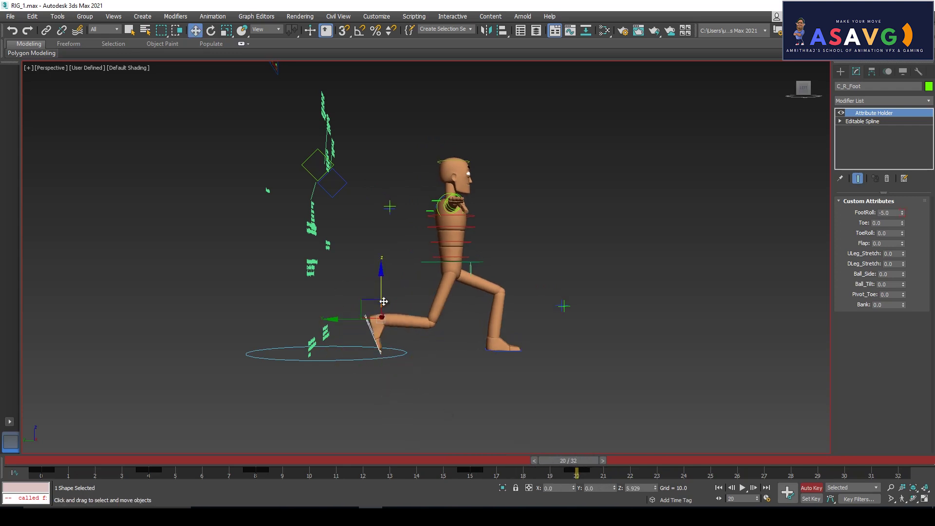
- Try tilting the right foot control almost vertical at frame 20 and raising it slightly
mouse_move(582, 464)
mouse_down()
mouse_move(441, 461)
mouse_move(579, 455)
mouse_up()
key(e)
drag(396, 376, 382, 370)
key(w)
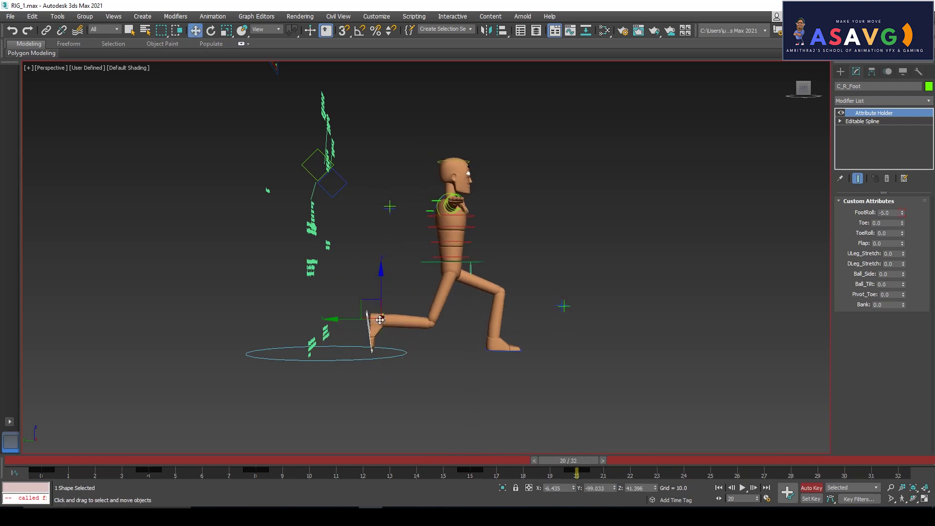
drag(383, 319, 385, 304)
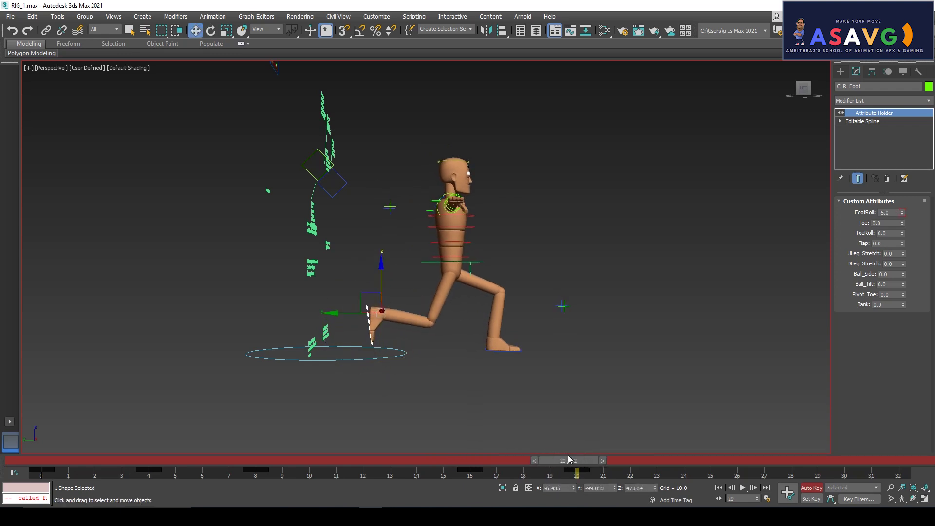
- Scrub back through the first step, key the right foot control at frame 12, and return to frame 20
drag(573, 465, 148, 462)
key(w)
drag(395, 352, 419, 357)
drag(449, 463, 577, 467)
key(w)
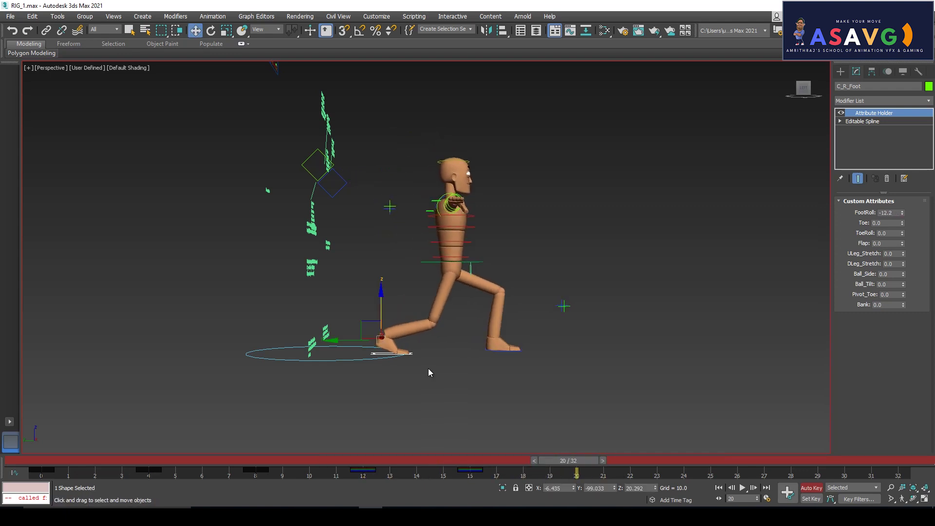
- At frame 20, set the right foot control's FootRoll to about -16.7 and tilt it toes-down
click(341, 355)
click(391, 354)
alt+middle_drag(390, 371, 502, 428)
key(e)
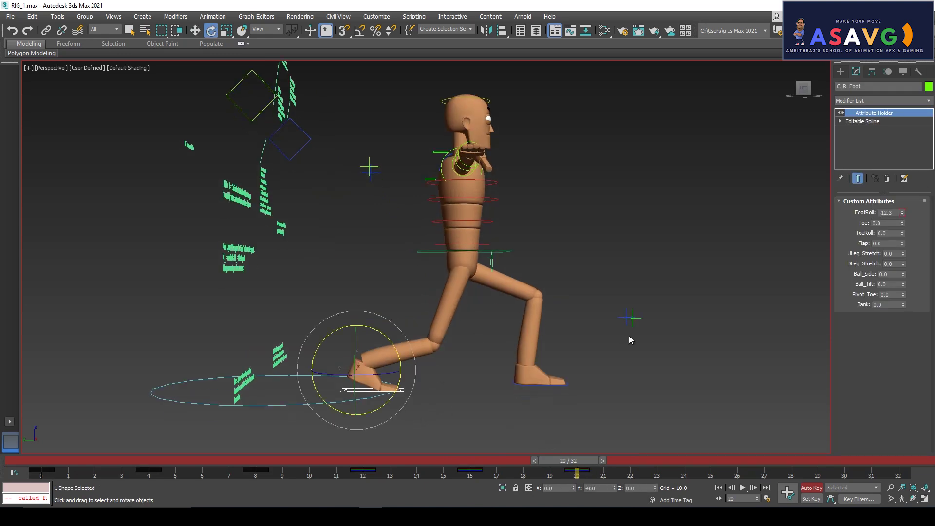
drag(902, 216, 898, 237)
drag(387, 420, 352, 439)
key(w)
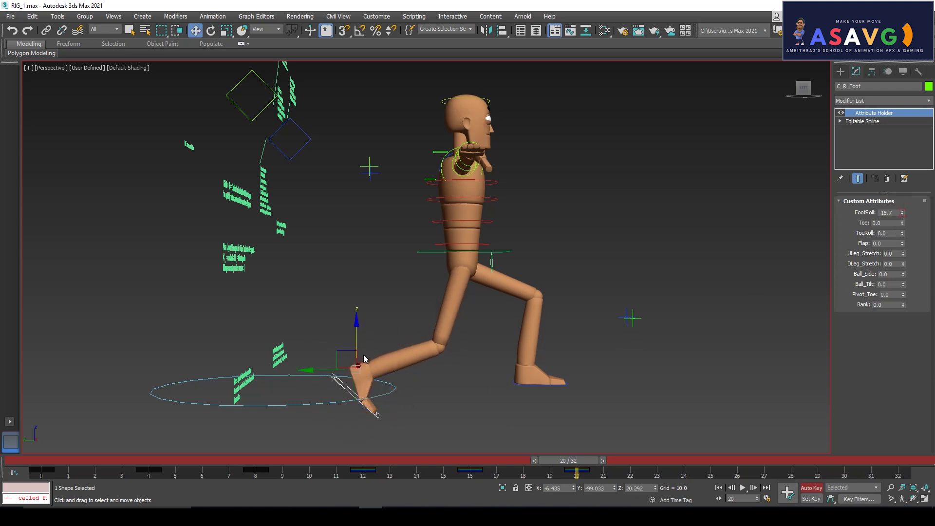
- Raise the right foot control at frame 20 until the rear shin is nearly horizontal, and steepen its tilt slightly
drag(361, 324, 362, 336)
mouse_move(568, 461)
mouse_down()
mouse_move(555, 461)
mouse_move(577, 461)
mouse_up()
key(e)
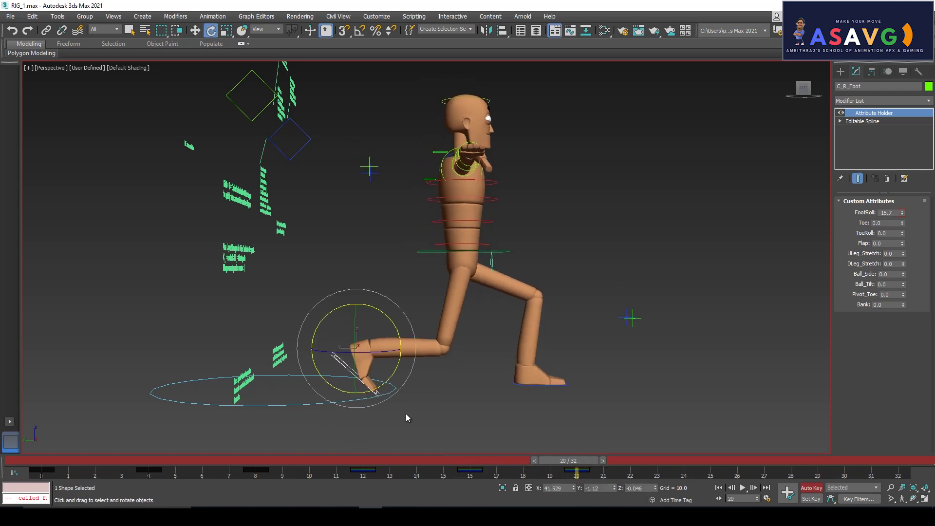
key(w)
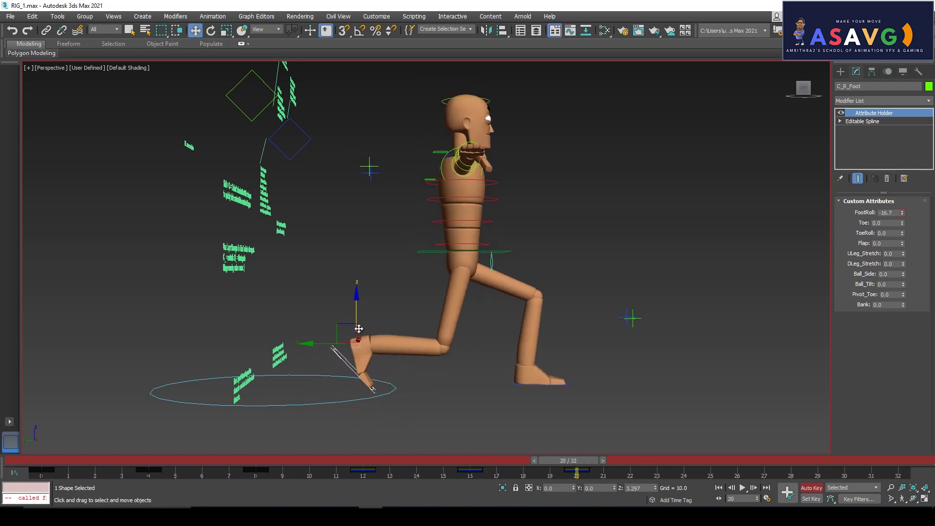
- At frame 24, move the pelvis control forward and up toward the passing pose
drag(574, 460, 602, 455)
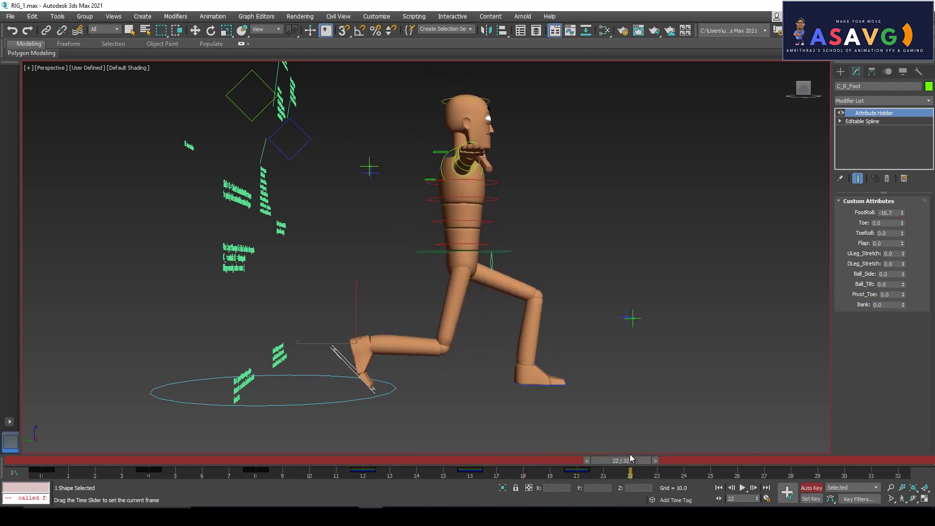
key(e)
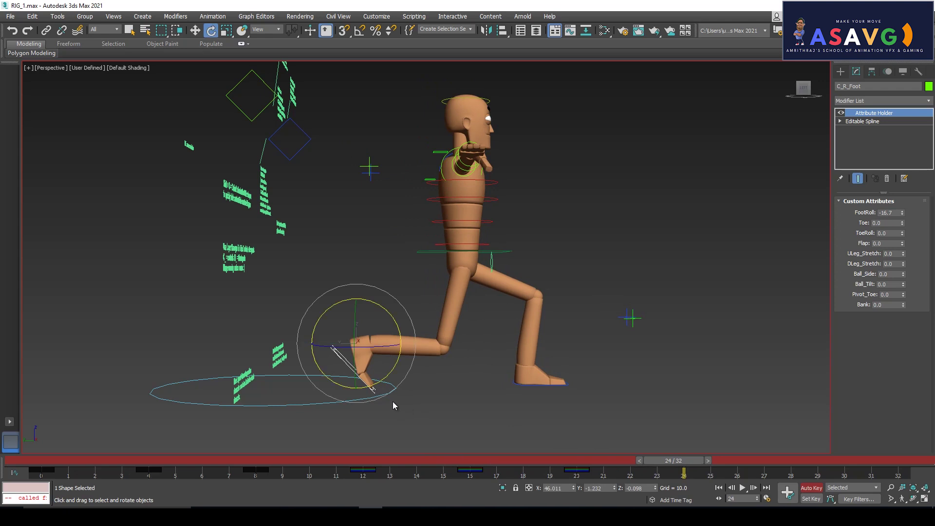
click(434, 252)
key(w)
drag(463, 240, 444, 238)
- At frame 24, raise the right foot control, bring it forward and tilt its toes steeply down and back
click(343, 363)
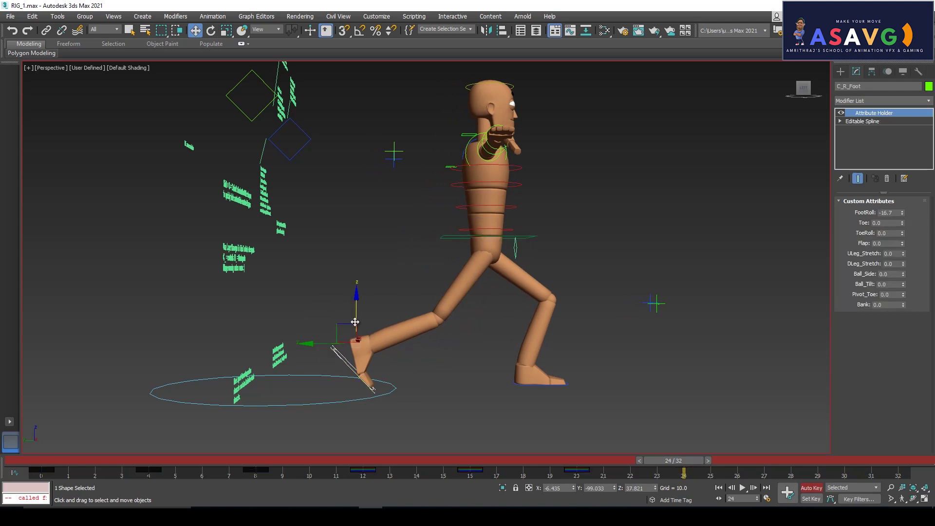
drag(355, 322, 358, 269)
drag(314, 289, 385, 289)
key(e)
drag(453, 342, 389, 355)
- Set the right foot control's FootRoll to 0 at frame 24 and move the foot further forward
text(0)
key(Return)
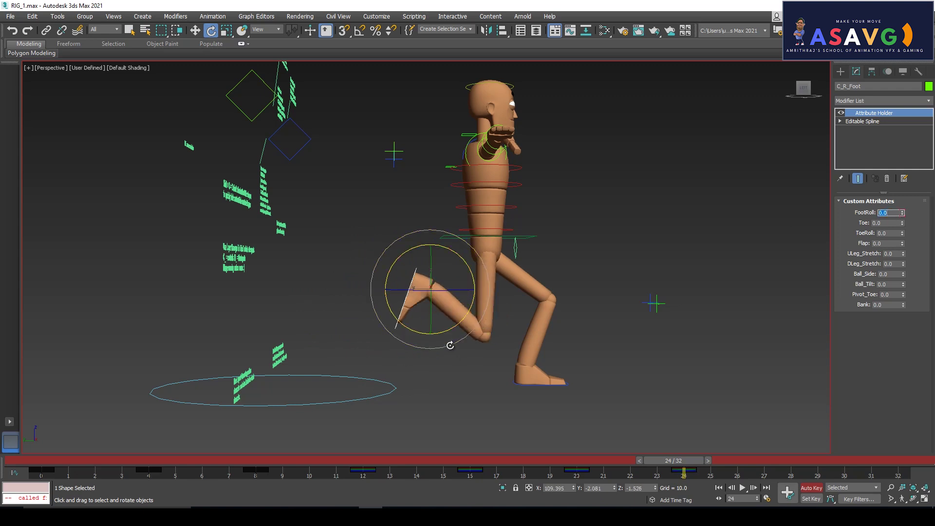
key(w)
drag(382, 298, 446, 311)
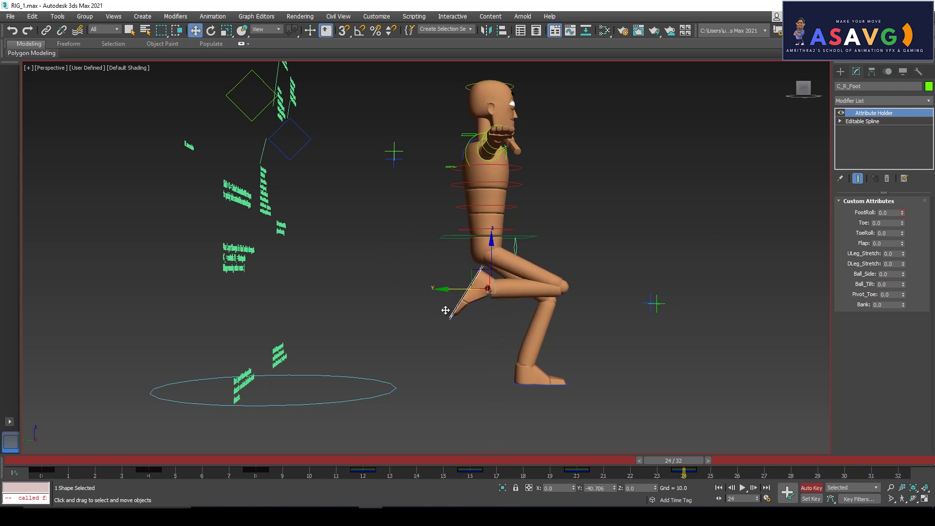
- Move the pelvis control forward over the planted foot at frame 24 and raise it, checking against the walk reference image
click(452, 237)
drag(441, 236, 489, 234)
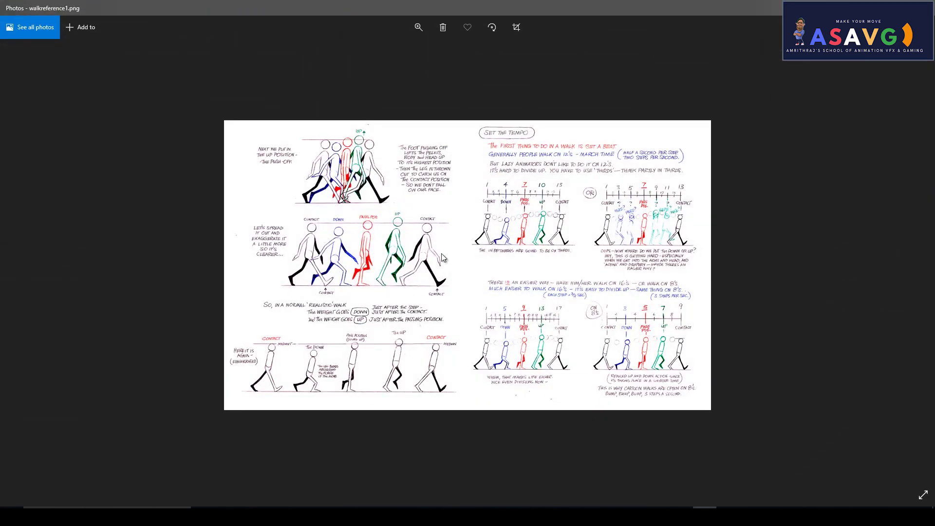
key(alt+Tab)
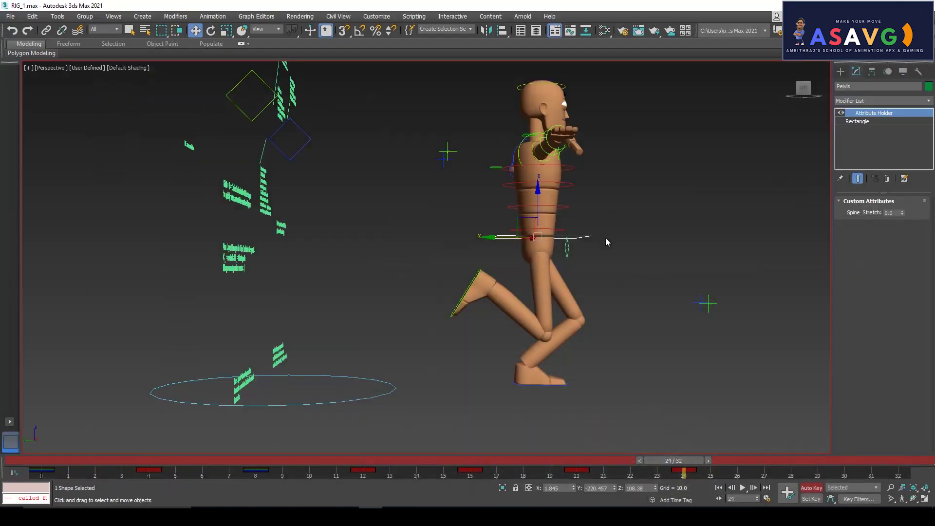
drag(537, 220, 537, 207)
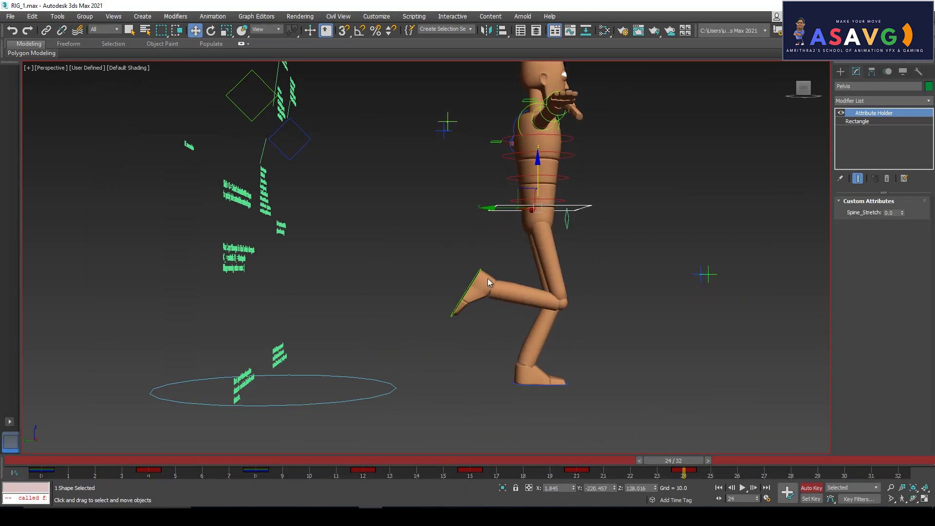
- At frame 24, set the right foot control's FootRoll to about -6.8 and lower the foot slightly
click(476, 282)
drag(902, 215, 902, 205)
key(e)
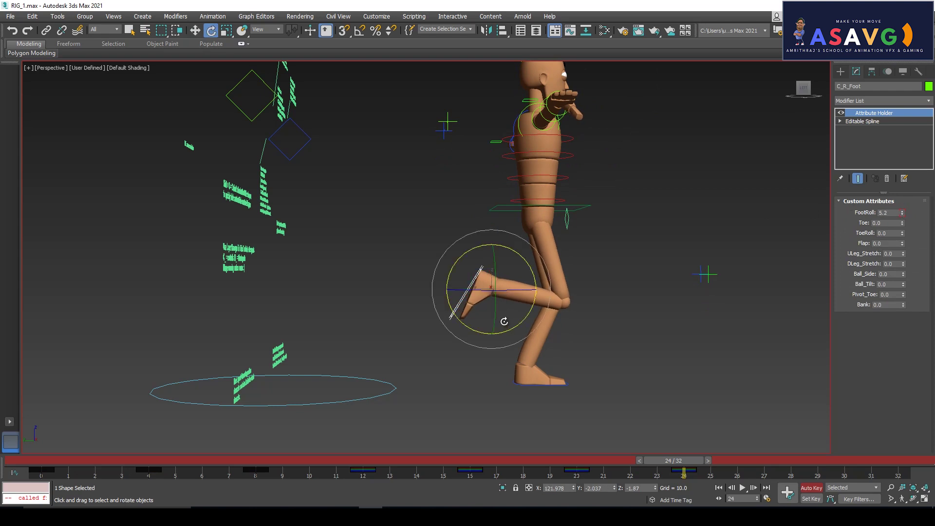
click(515, 345)
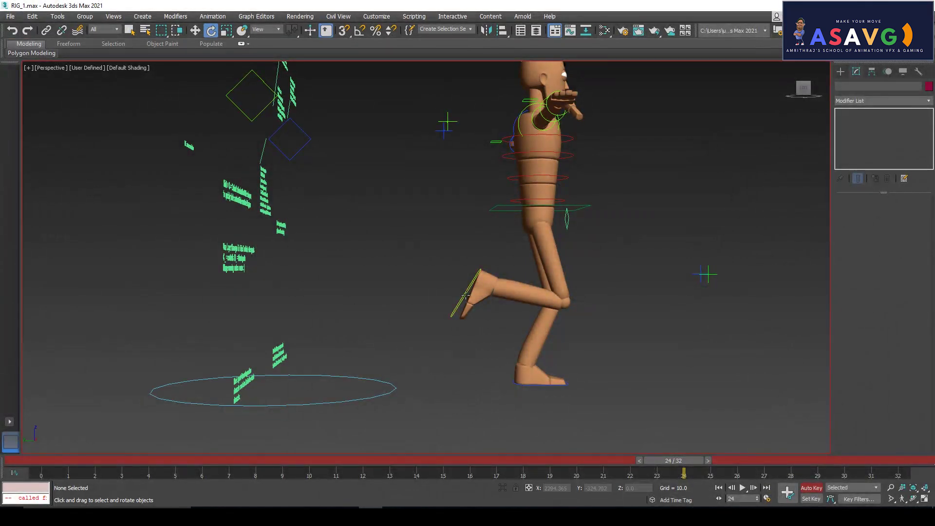
click(466, 294)
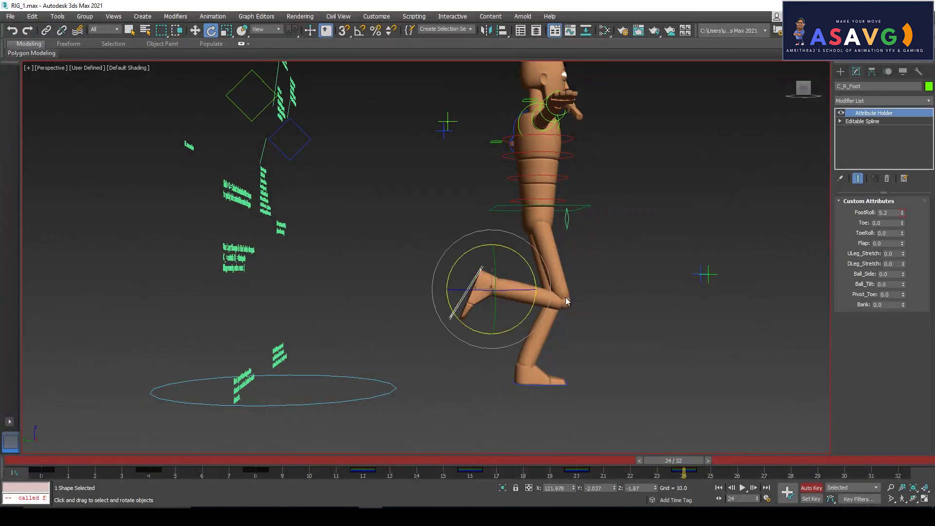
drag(903, 217, 874, 272)
key(w)
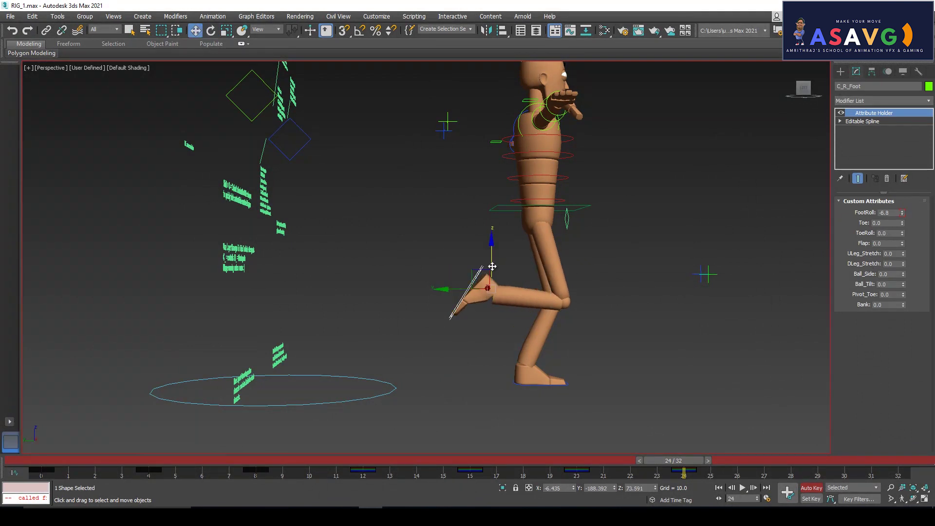
drag(492, 266, 492, 274)
- At frame 28, following the walk reference, swing the right foot control forward and down with toes tilted downward and FootRoll at -6.0
drag(673, 461, 782, 473)
key(w)
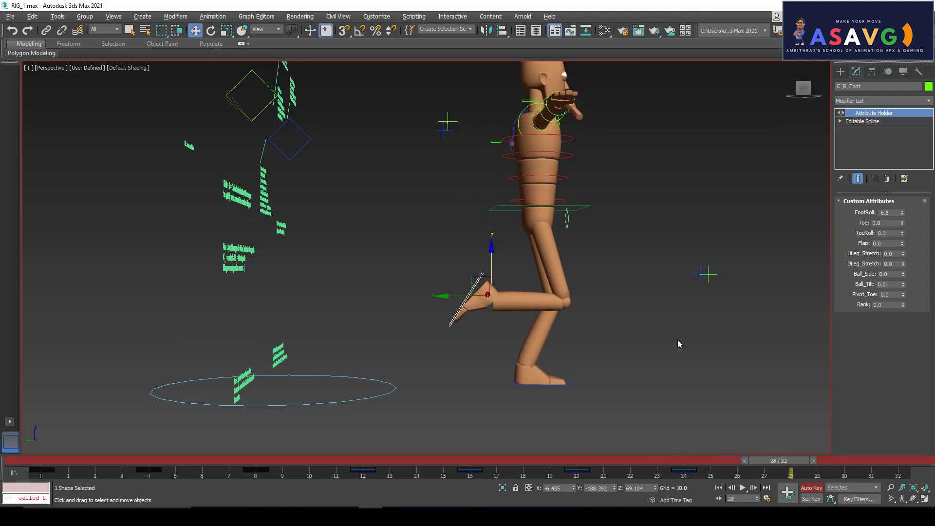
middle_drag(680, 344, 625, 363)
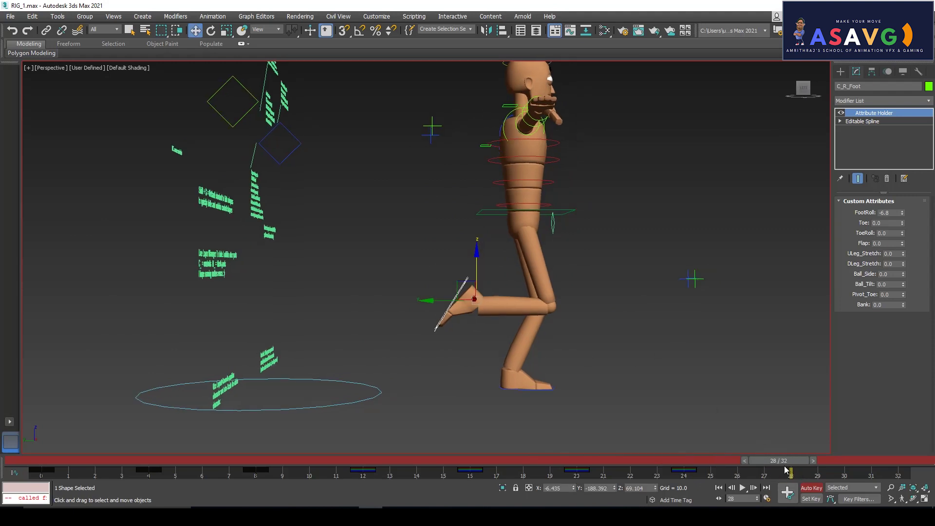
key(alt+Tab)
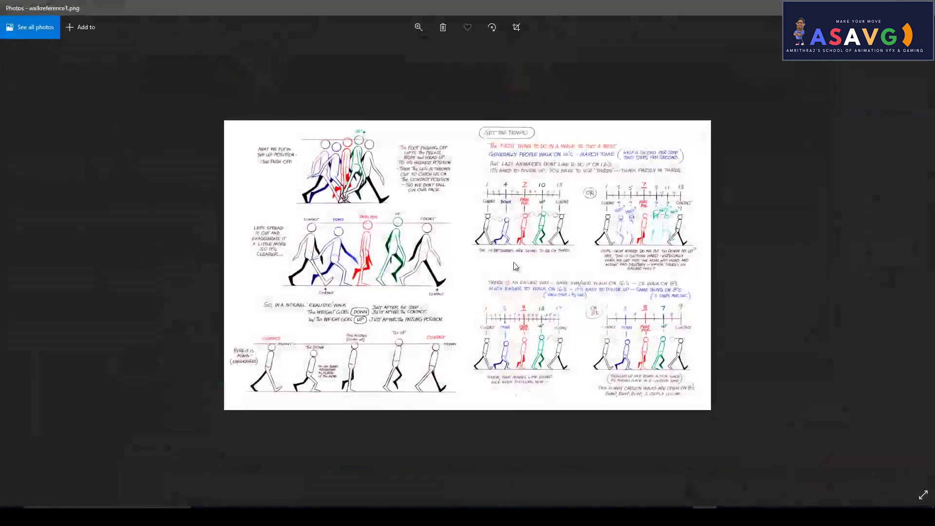
key(alt+Tab)
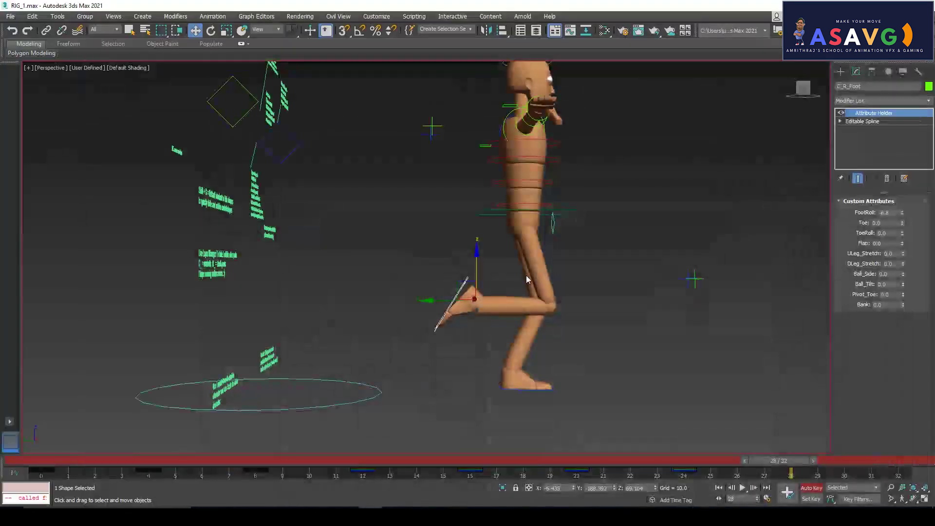
drag(432, 299, 565, 301)
key(e)
drag(638, 342, 677, 250)
drag(906, 199, 906, 203)
key(w)
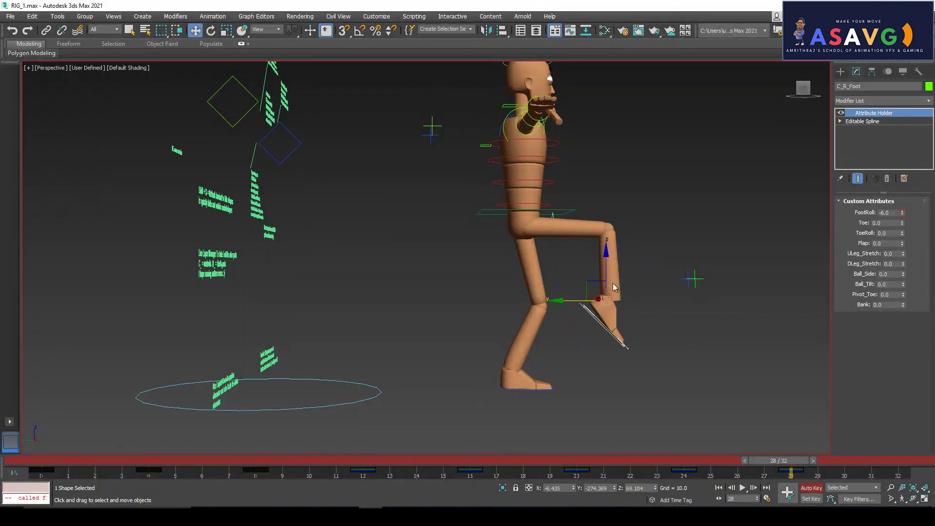
drag(603, 275, 603, 295)
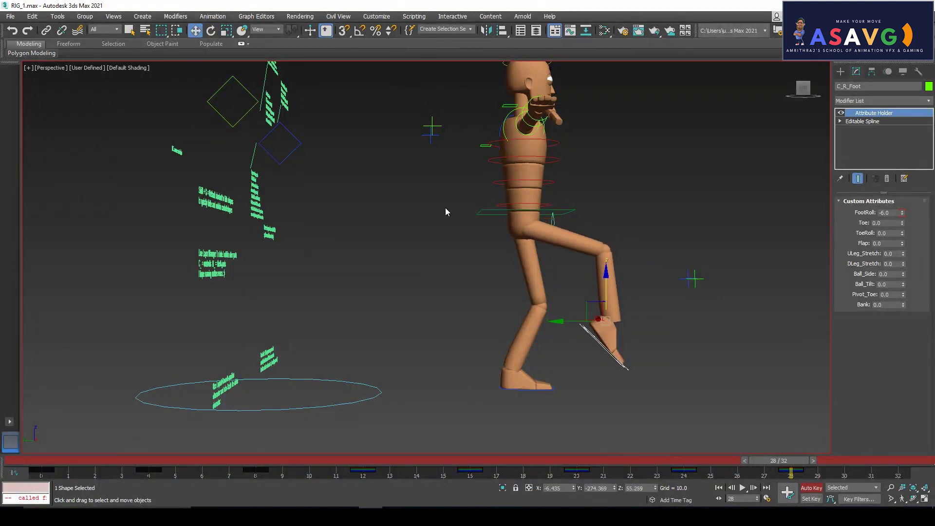
- At frame 28, shift the pelvis control forward over the planted foot and nudge the right foot control back slightly
drag(479, 212, 510, 214)
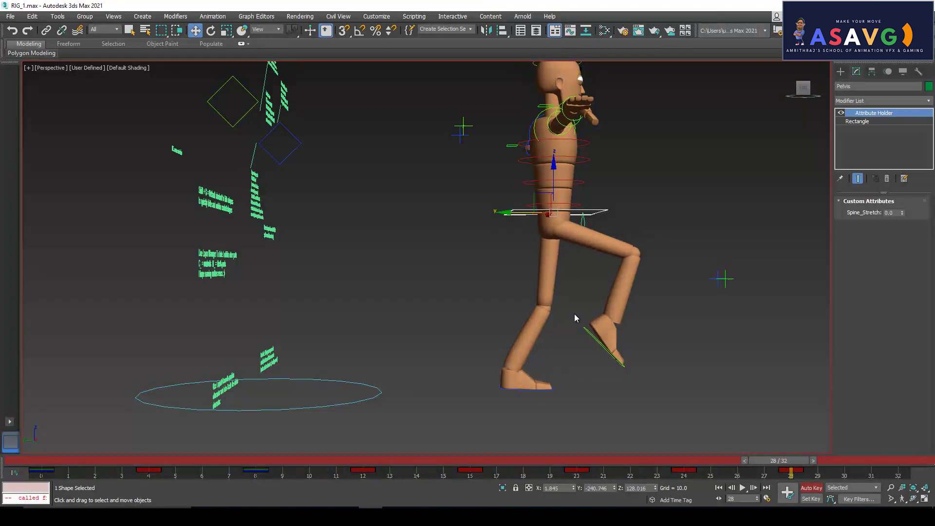
click(586, 332)
drag(598, 321, 601, 316)
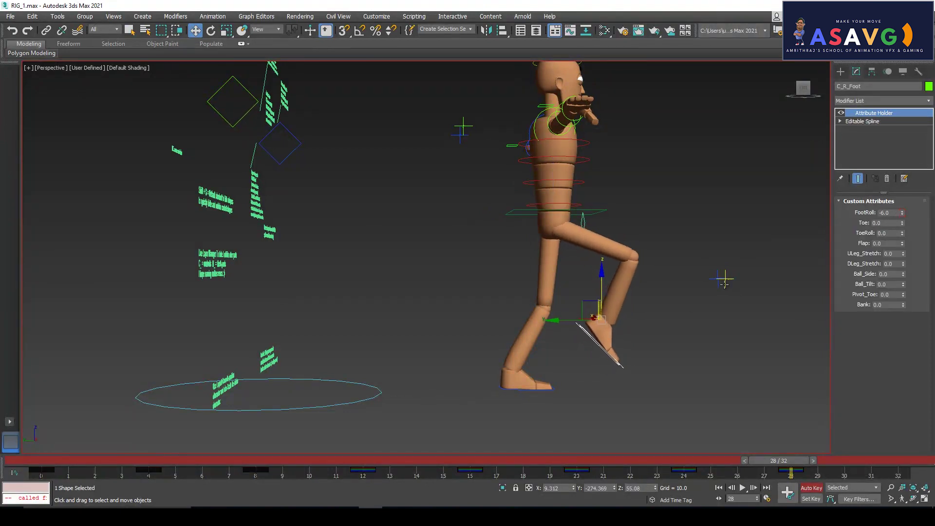
- At frame 32, move the right foot control forward and lower it toward the ground
drag(761, 461, 782, 455)
key(w)
drag(554, 323, 595, 321)
drag(645, 268, 628, 284)
- Move the pelvis control forward and down at frame 32 for the contact pose
click(531, 213)
middle_drag(552, 273, 452, 255)
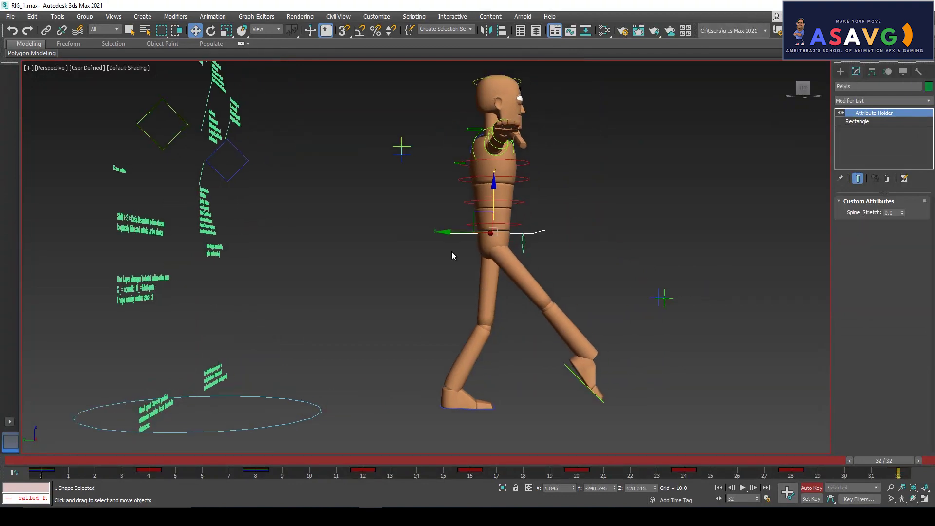
mouse_move(451, 233)
mouse_down()
mouse_move(482, 232)
mouse_move(461, 232)
mouse_up()
drag(518, 211, 544, 361)
- Set the right foot control's FootRoll to 0 at frame 32 and rotate the foot nearly level
click(568, 370)
middle_drag(568, 370, 549, 341)
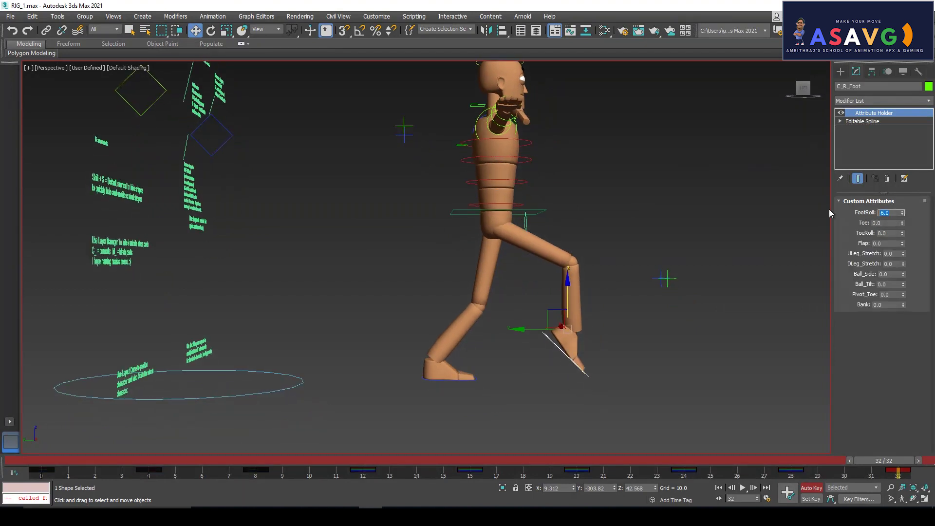
key(Return)
click(585, 372)
click(584, 373)
key(e)
drag(585, 383, 618, 341)
key(w)
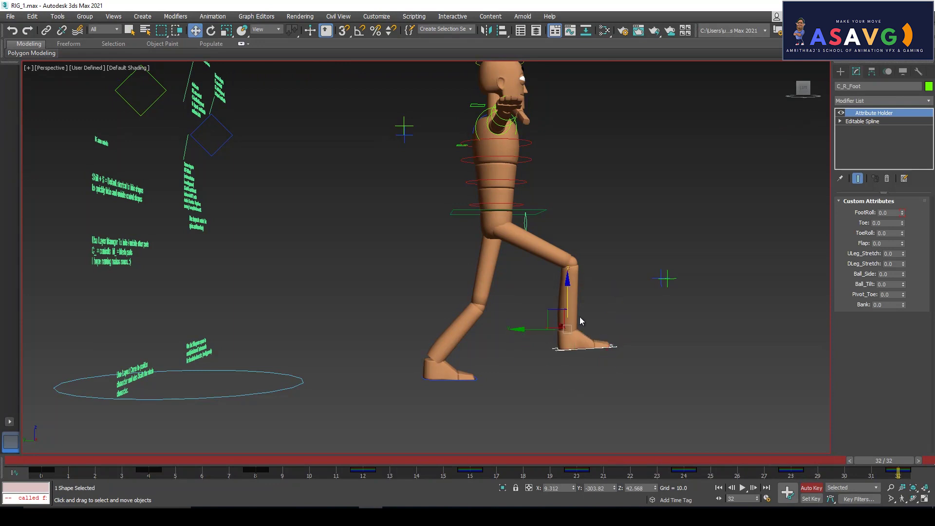
- Lower the right foot control to ground height at frame 32, pull it back slightly and fine-tune its tilt
drag(569, 304, 534, 355)
key(e)
click(576, 402)
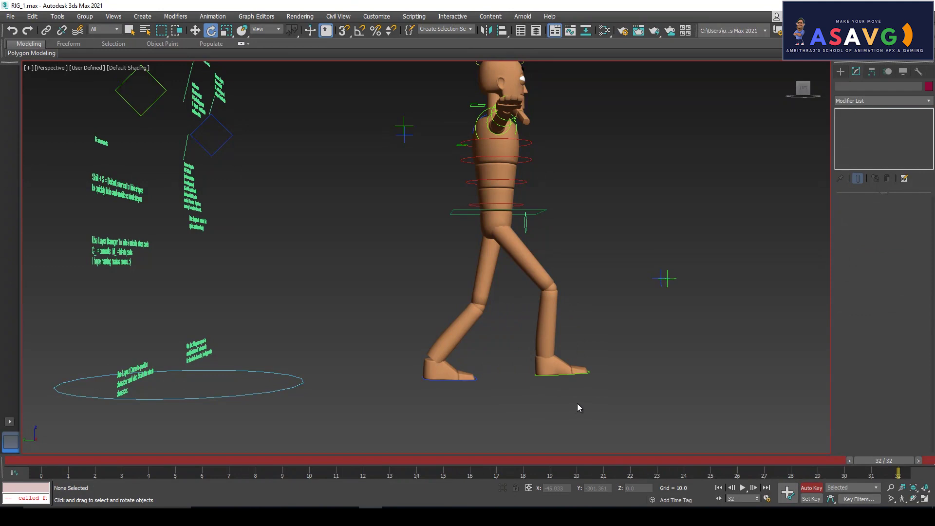
key(ctrl+z)
key(w)
drag(547, 339, 546, 349)
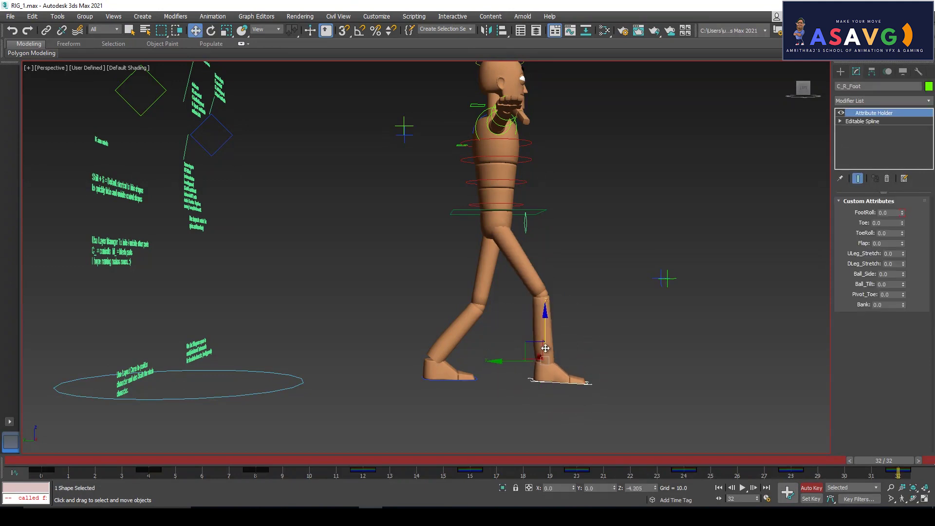
- At frame 32, shift the right foot control sideways to align it with the character's stance
scroll(546, 348, down, 3)
alt+middle_drag(545, 349, 605, 361)
drag(605, 361, 570, 363)
alt+middle_drag(599, 382, 501, 379)
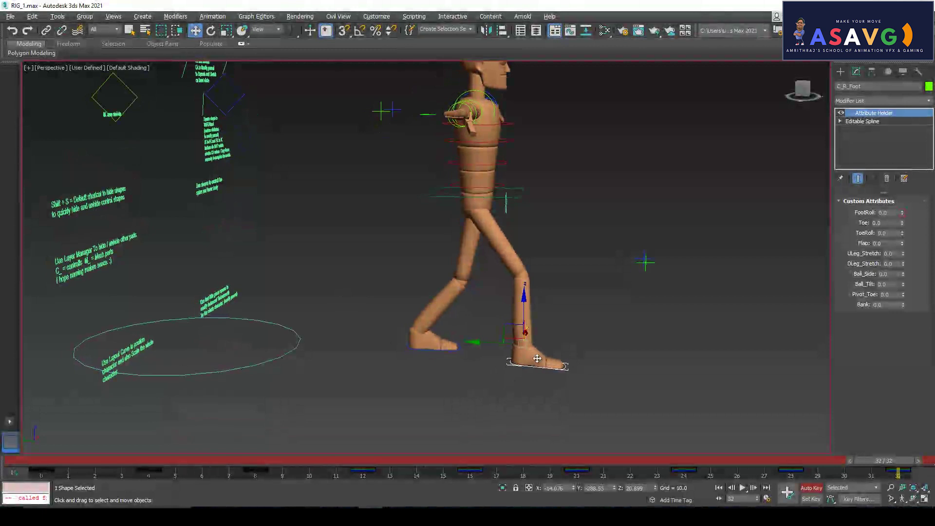
- At frame 32, set the right foot control's FootRoll to 11.3 to lift the toes and move it slightly forward
drag(903, 213, 903, 183)
alt+middle_drag(488, 377, 469, 348)
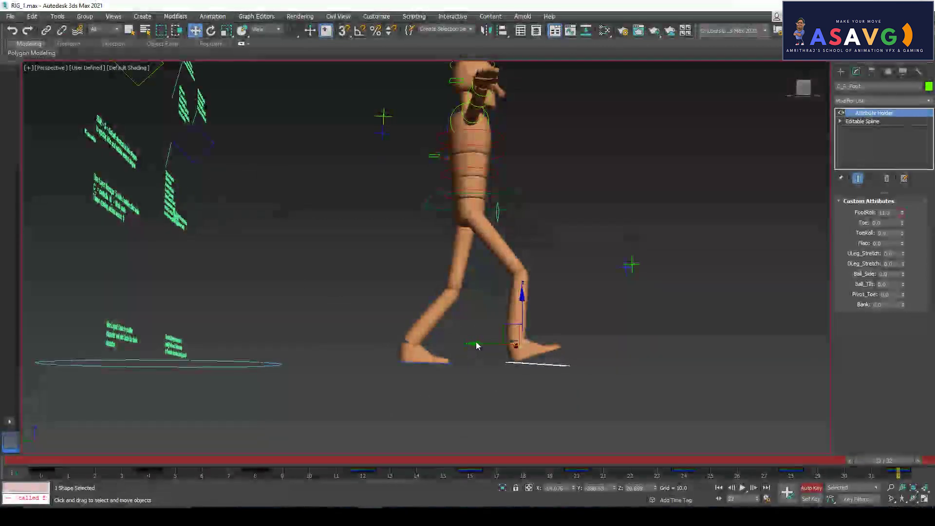
click(482, 342)
click(475, 342)
drag(475, 342, 490, 344)
alt+middle_drag(437, 372, 486, 200)
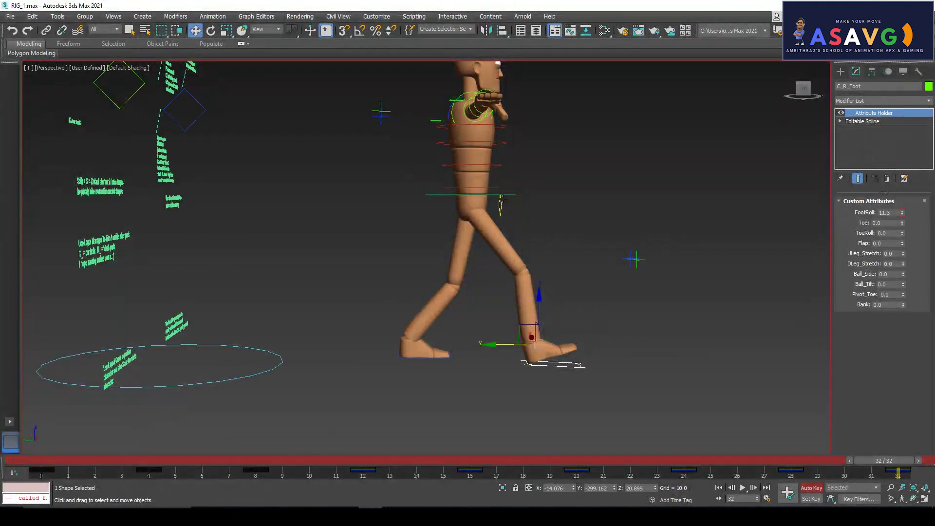
- At frame 32, set the right foot control's FootRoll to 14.3 and nudge the foot slightly forward
drag(903, 215, 902, 199)
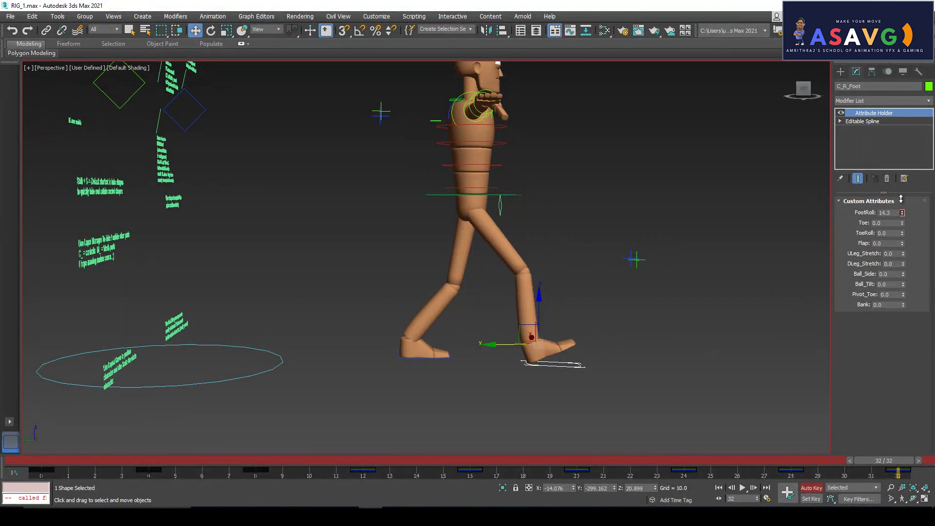
alt+middle_drag(434, 338, 445, 333)
drag(490, 346, 494, 345)
- At frame 32, adjust the left foot control's FootRoll to lift the heel with the toes planted on the ground
click(423, 361)
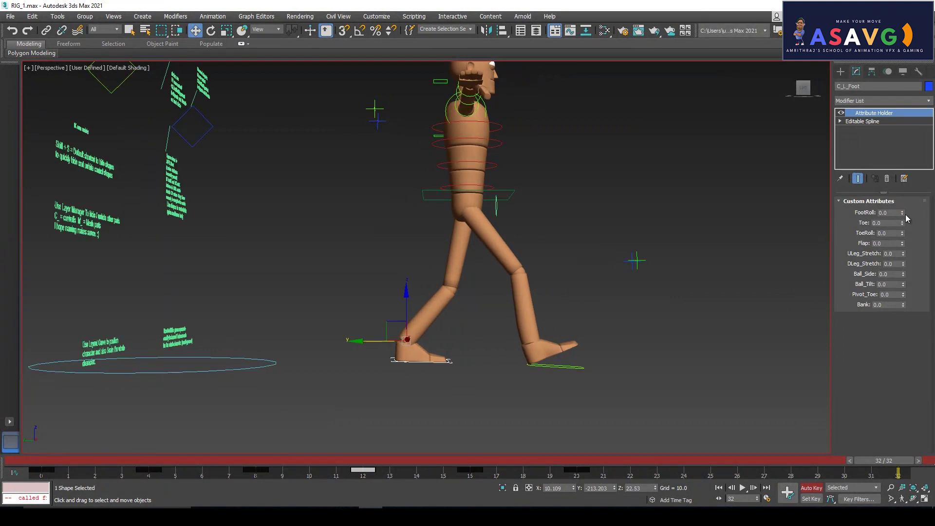
drag(902, 213, 881, 274)
click(505, 207)
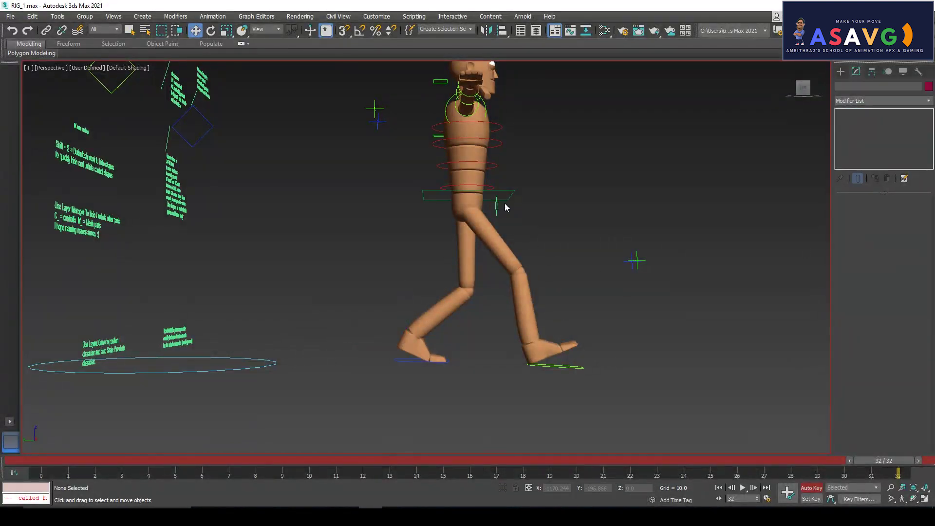
- Move the pelvis control forward at frame 32 and shift the right foot control forward to match
click(423, 194)
drag(424, 195, 436, 195)
click(551, 366)
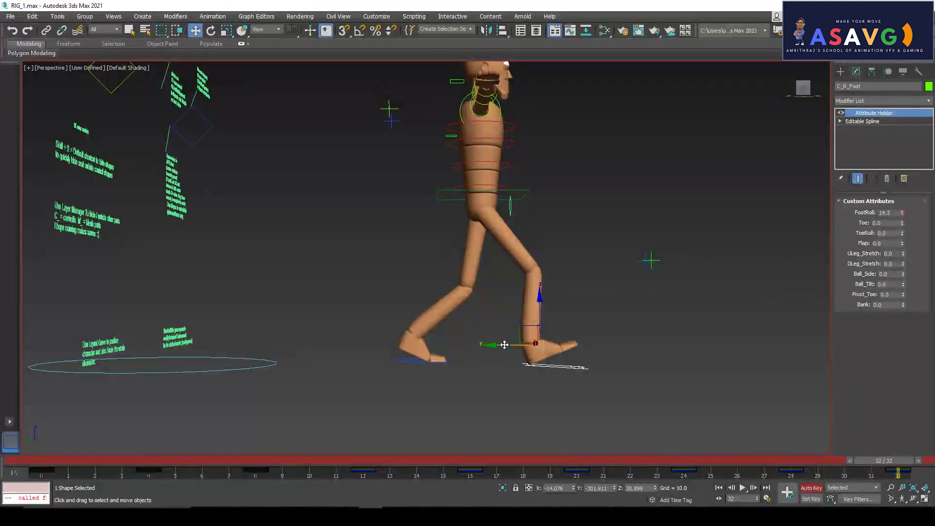
drag(504, 345, 517, 349)
- At frame 32, lower the pelvis control to a Z of 119.74 and extend the right foot control further forward
click(492, 199)
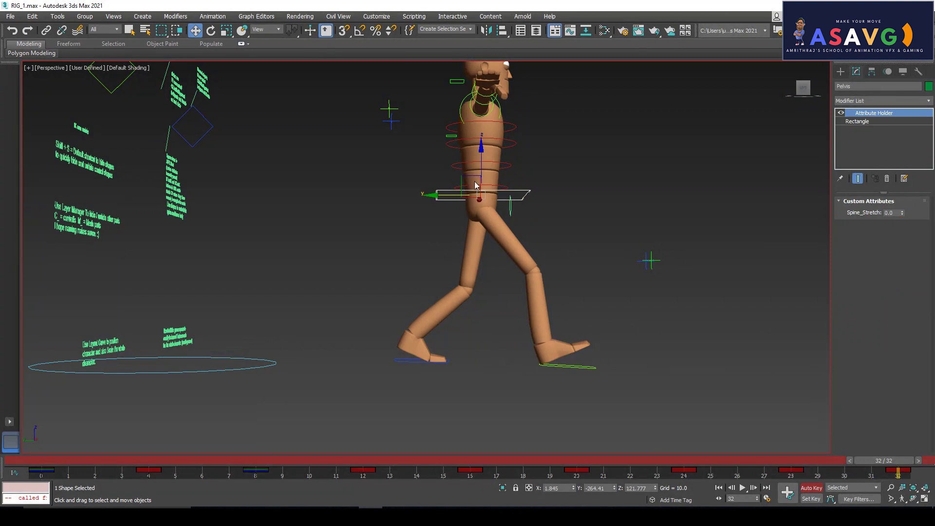
drag(481, 182, 483, 185)
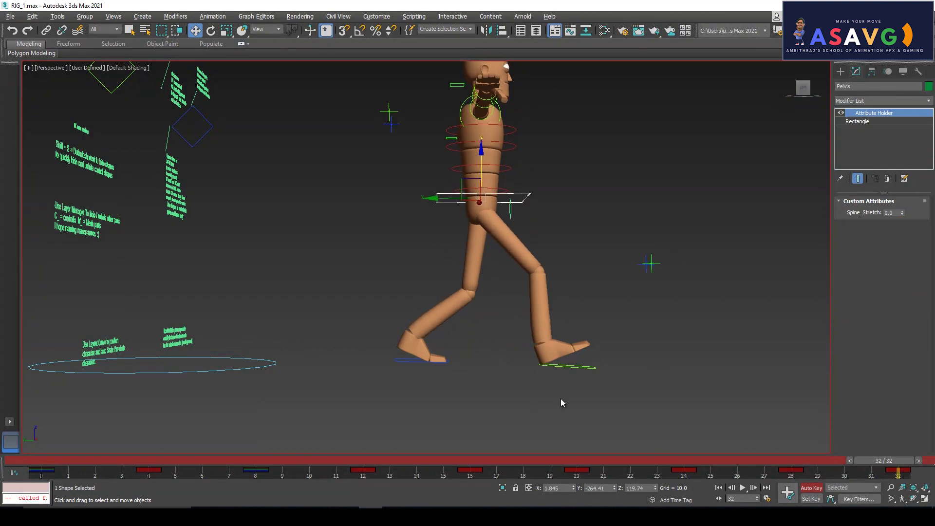
click(545, 365)
drag(505, 345, 518, 344)
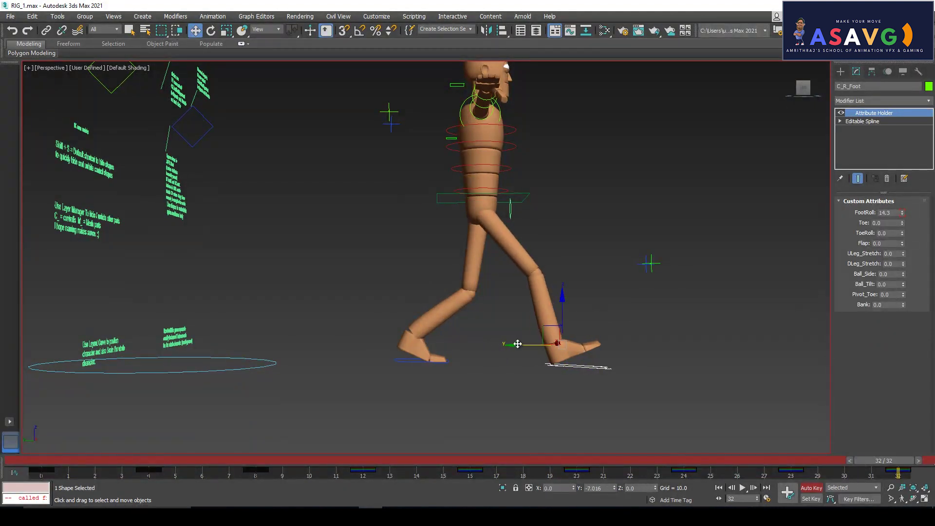
- Scrub the animation back from frame 32 to frame 29 to review the motion into the contact pose
drag(900, 466, 831, 460)
drag(878, 483, 818, 461)
key(w)
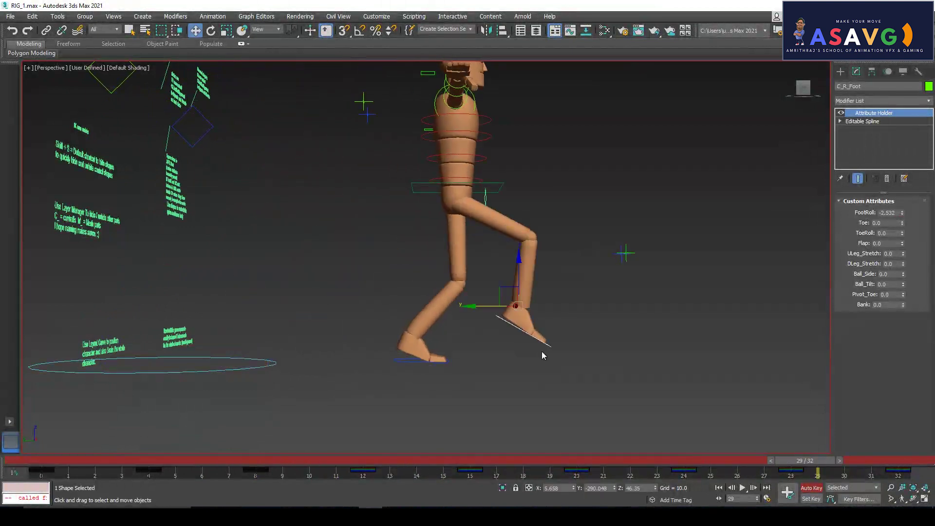
- Open the viewport's preview creation options for making a preview of the walk animation
click(27, 68)
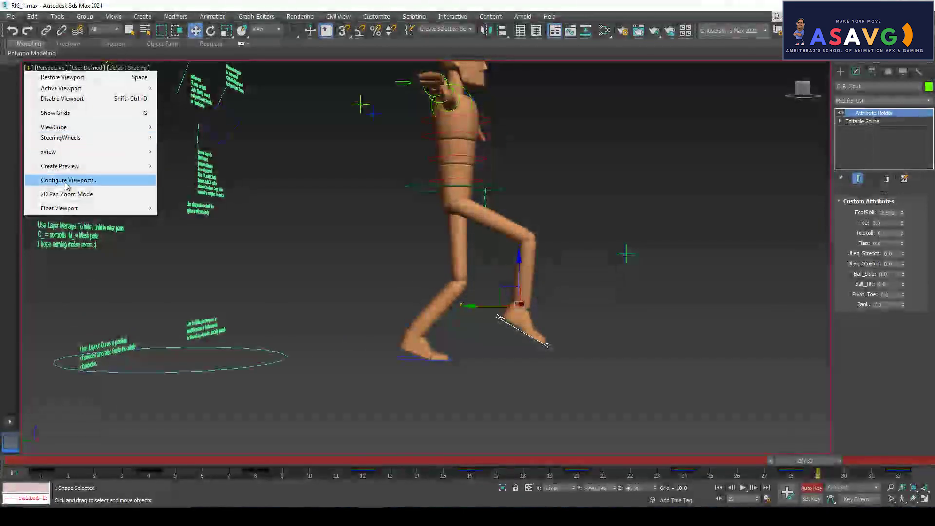
mouse_move(69, 166)
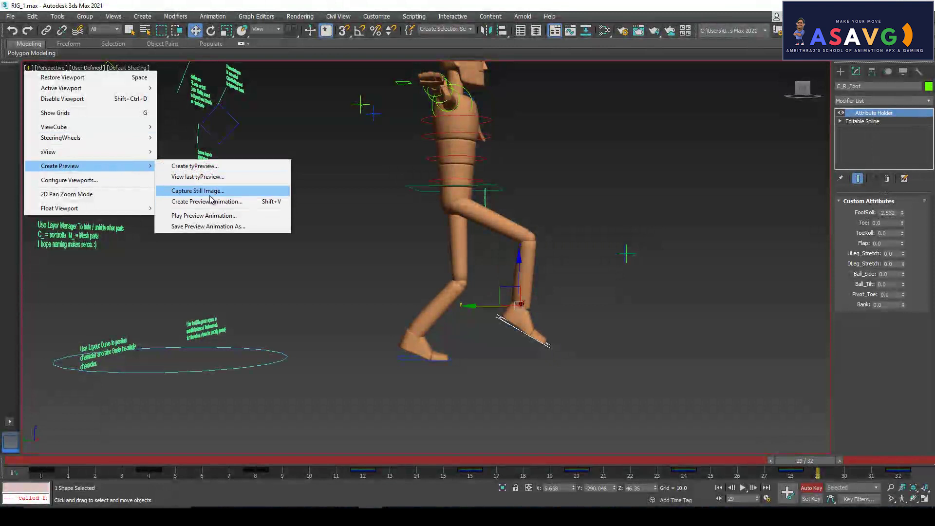
- Create a preview animation of the perspective viewport and replay it in an enlarged player window
click(206, 201)
click(508, 400)
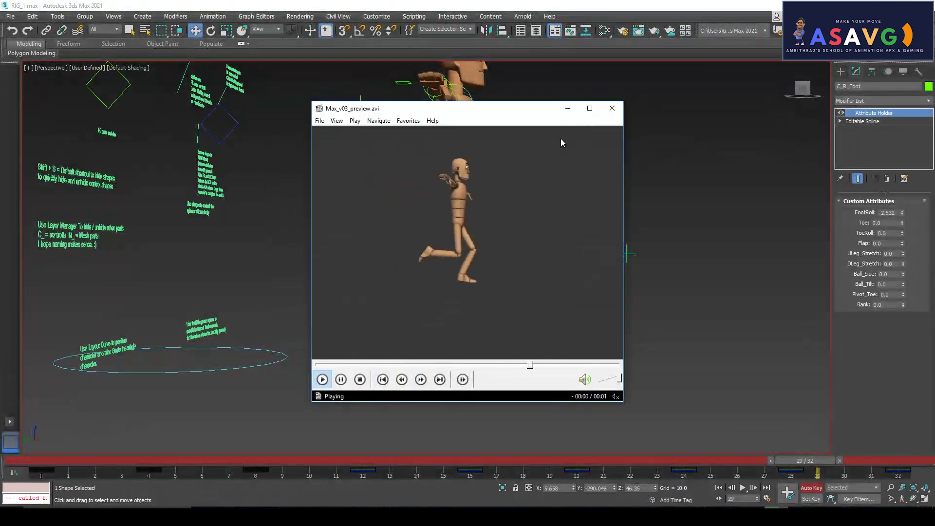
click(590, 108)
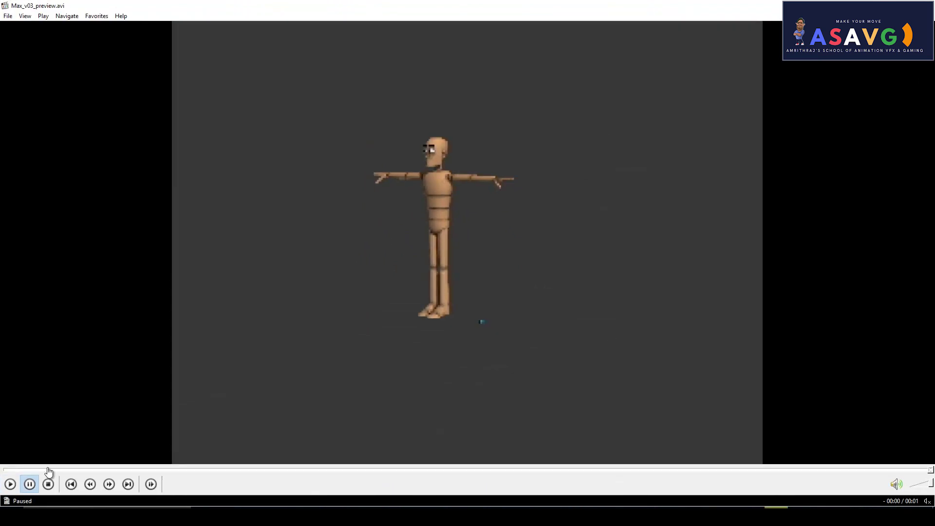
click(10, 483)
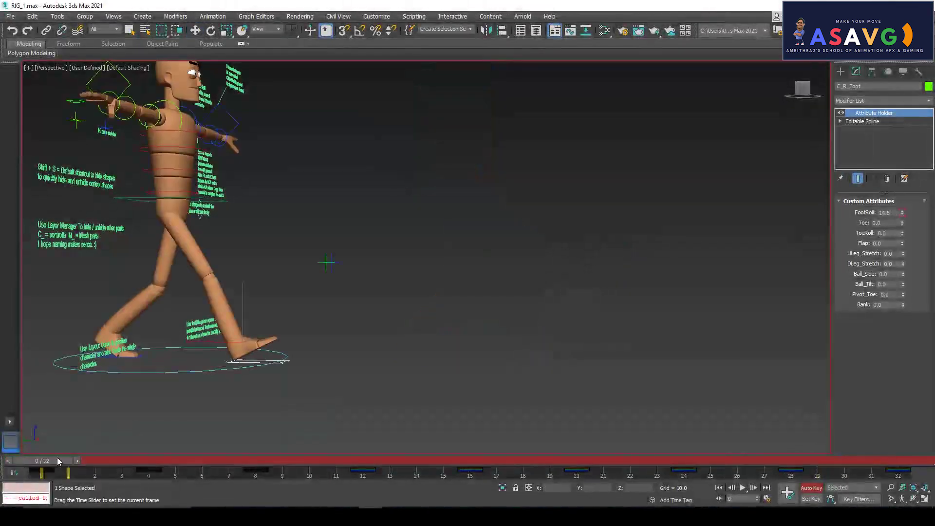
- Select the pelvis control of the walking character and set the current frame to 2
drag(57, 458, 160, 453)
middle_drag(350, 233, 403, 242)
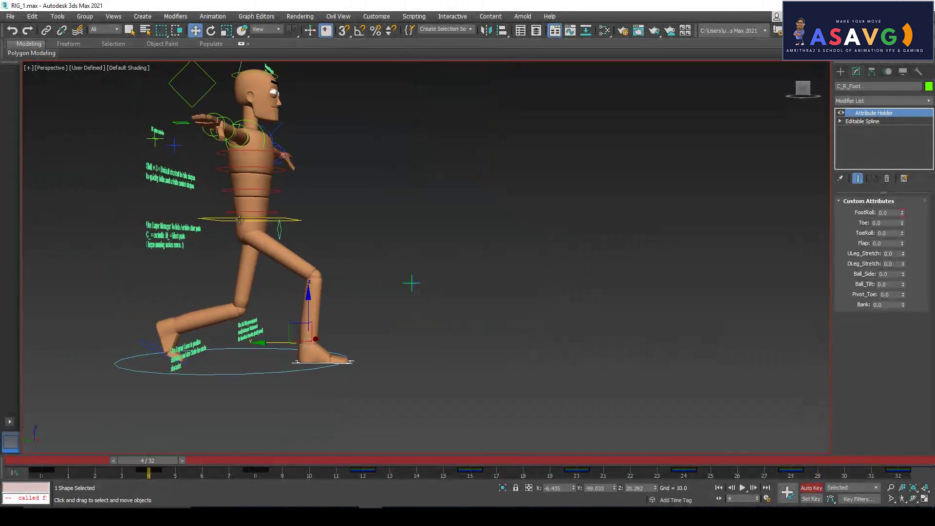
click(239, 219)
drag(141, 464, 83, 474)
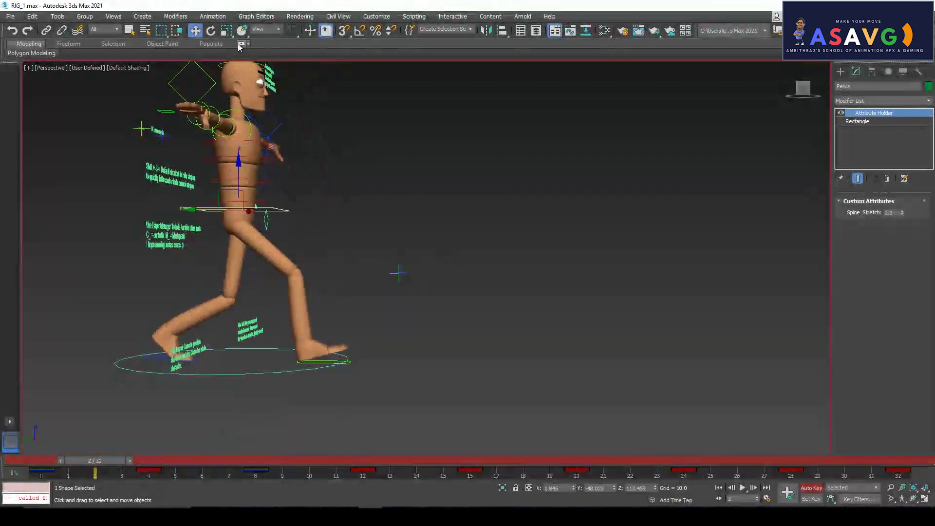
- Show the pelvis animation curves in the Curve Editor, enlarge its window and place it beside the character
click(258, 17)
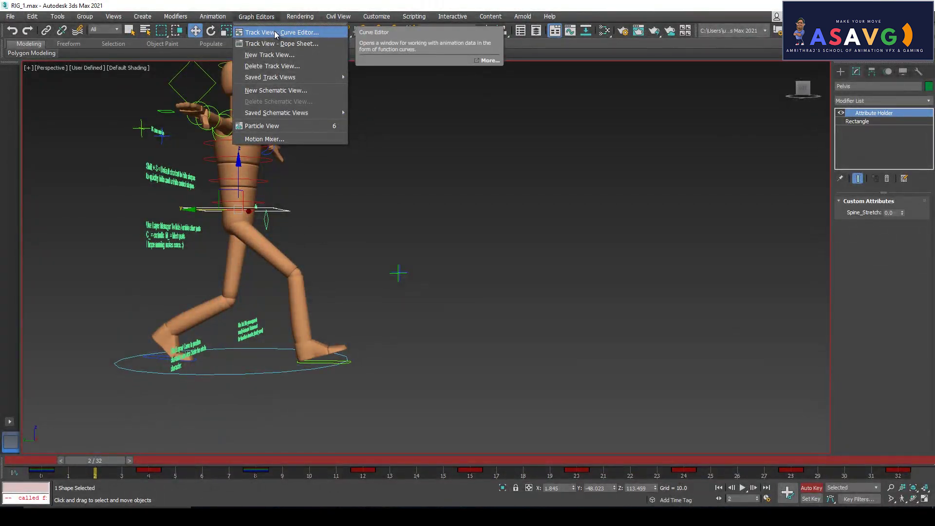
click(276, 33)
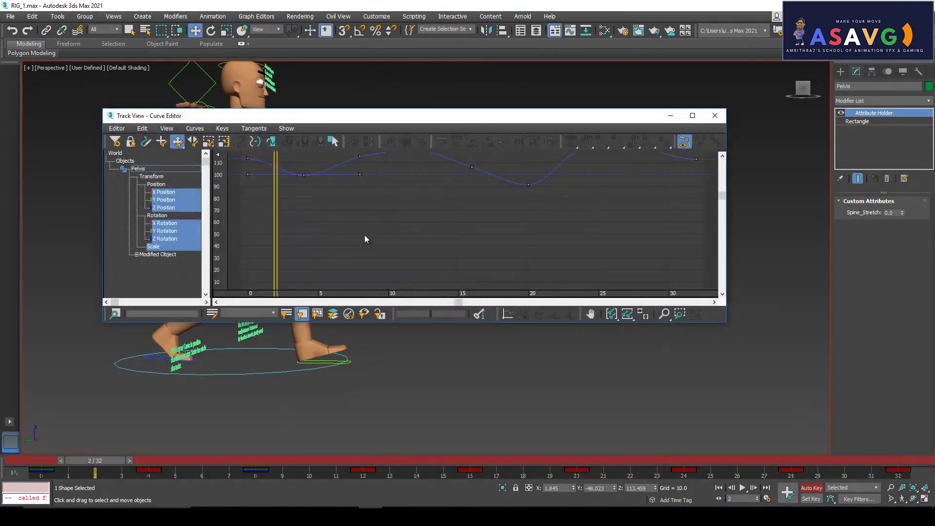
drag(726, 321, 814, 471)
middle_drag(511, 322, 568, 311)
drag(237, 116, 581, 171)
- Shift the pelvis control slightly backward along its Y axis at frame 2
mouse_move(201, 210)
mouse_down()
mouse_move(209, 209)
mouse_move(201, 206)
mouse_up()
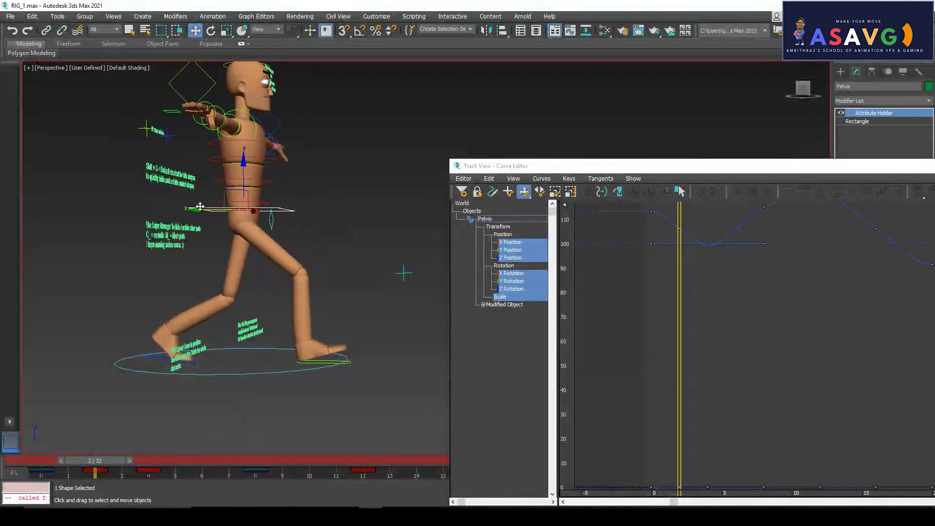
alt+middle_drag(200, 207, 209, 265)
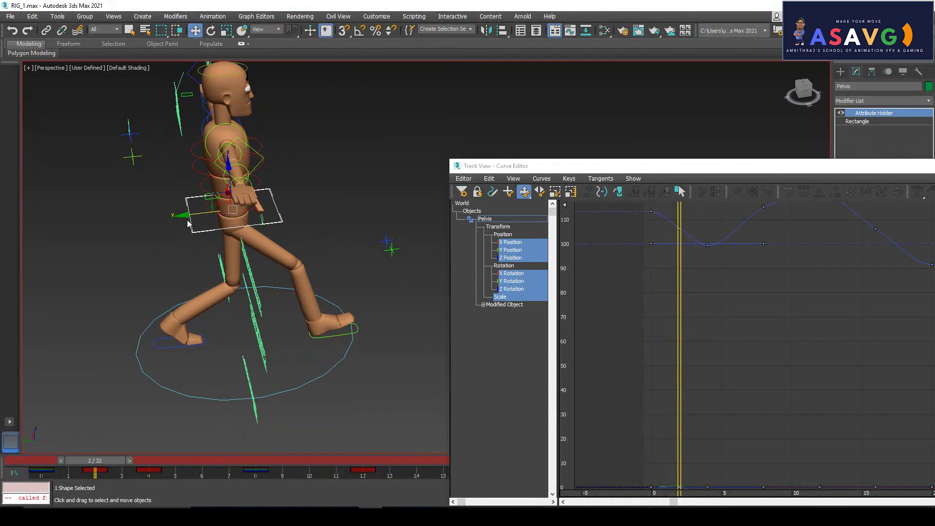
drag(188, 214, 201, 209)
alt+middle_drag(200, 246, 213, 180)
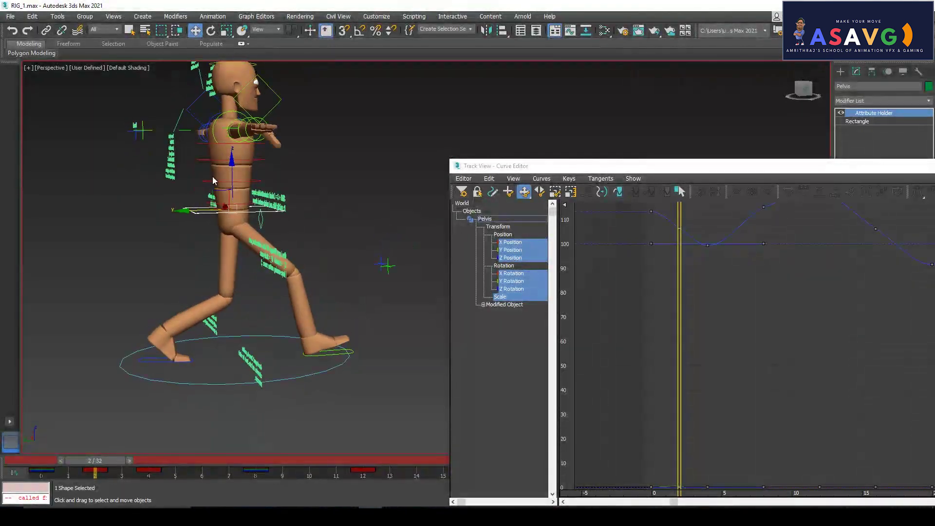
- Isolate the pelvis Y Position curve in the Curve Editor and fit it in the graph
drag(605, 172, 470, 128)
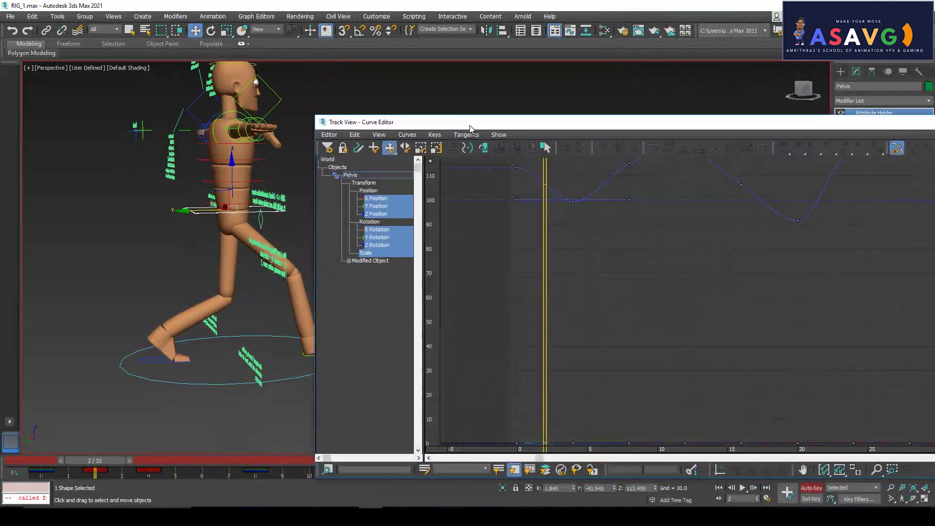
click(377, 209)
drag(630, 127, 481, 105)
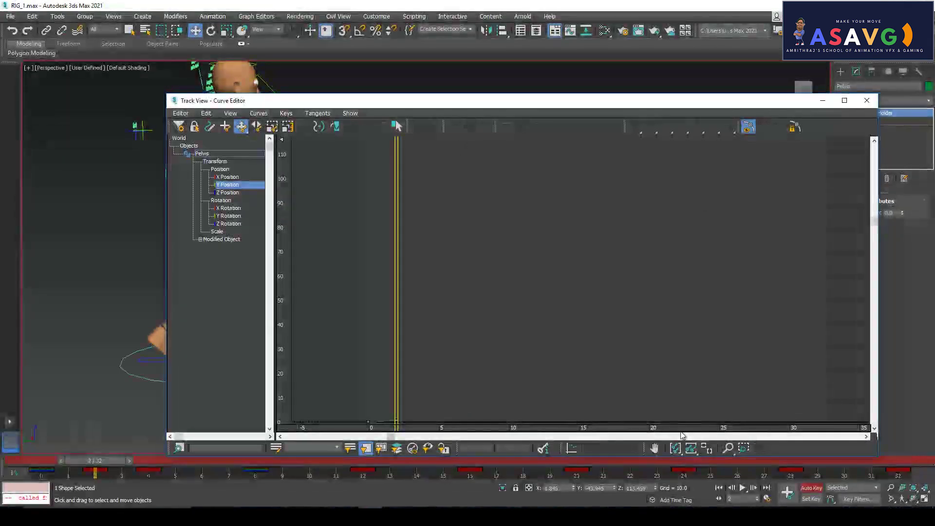
click(706, 450)
drag(414, 104, 529, 101)
- Delete the pelvis Y Position key at frame 12 to smooth the forward motion
drag(79, 457, 341, 463)
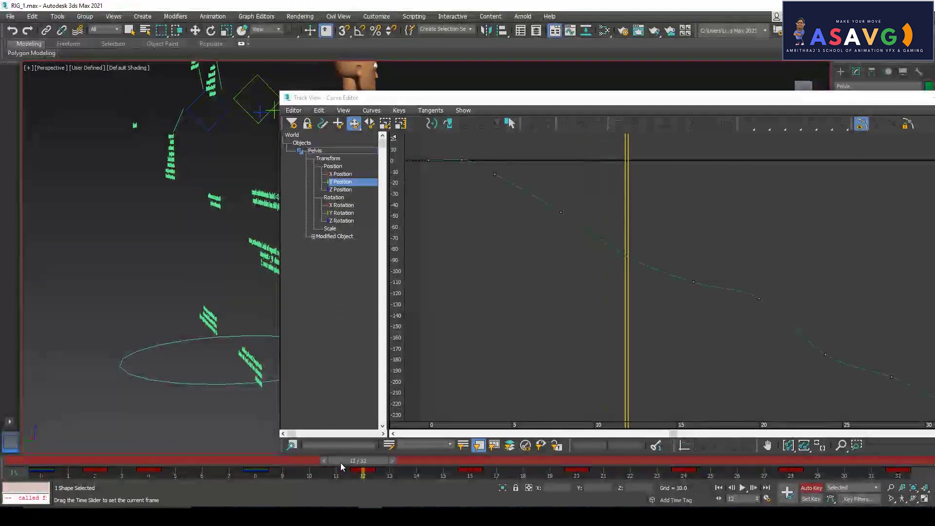
drag(498, 99, 641, 106)
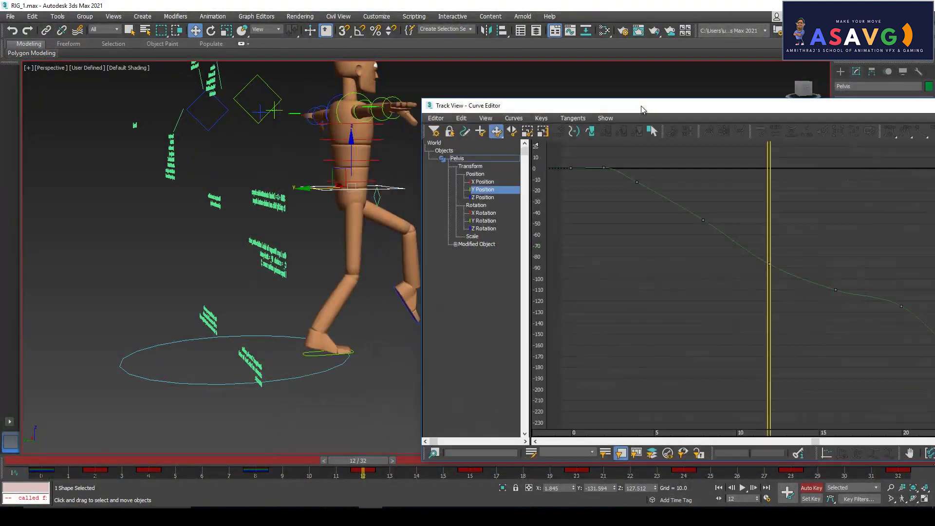
click(769, 265)
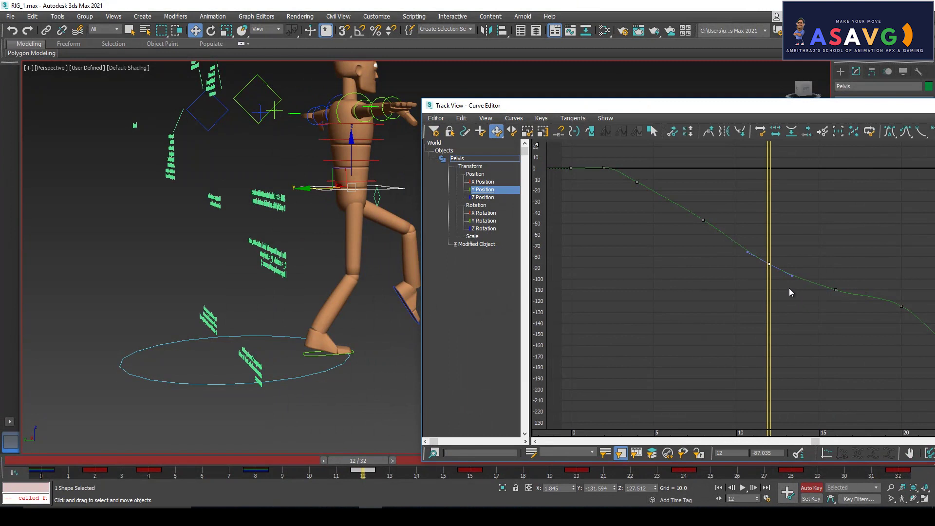
key(Delete)
drag(348, 276, 285, 300)
drag(743, 252, 787, 278)
key(ctrl+z)
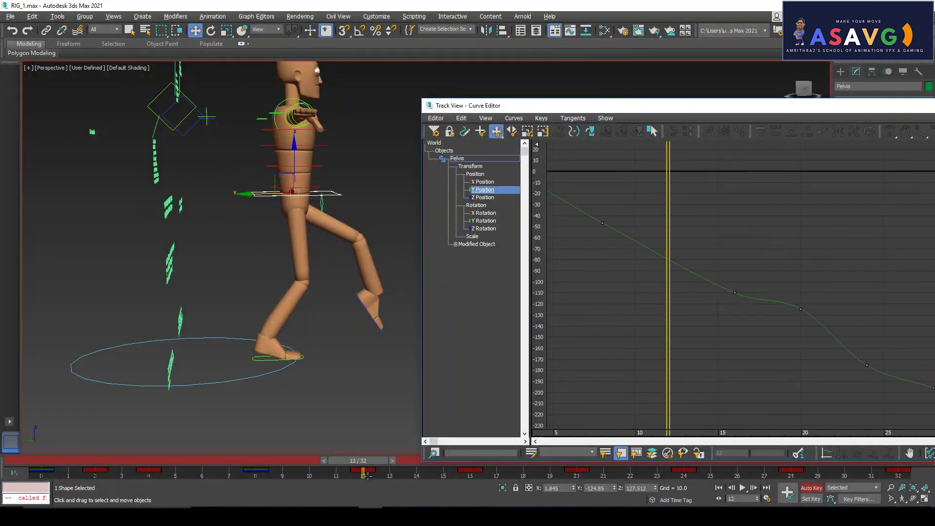
- Try deleting the pelvis Y Position key at frame 16, then undo the deletion
drag(369, 463, 475, 466)
click(734, 292)
key(Delete)
key(ctrl+z)
middle_drag(739, 312, 656, 316)
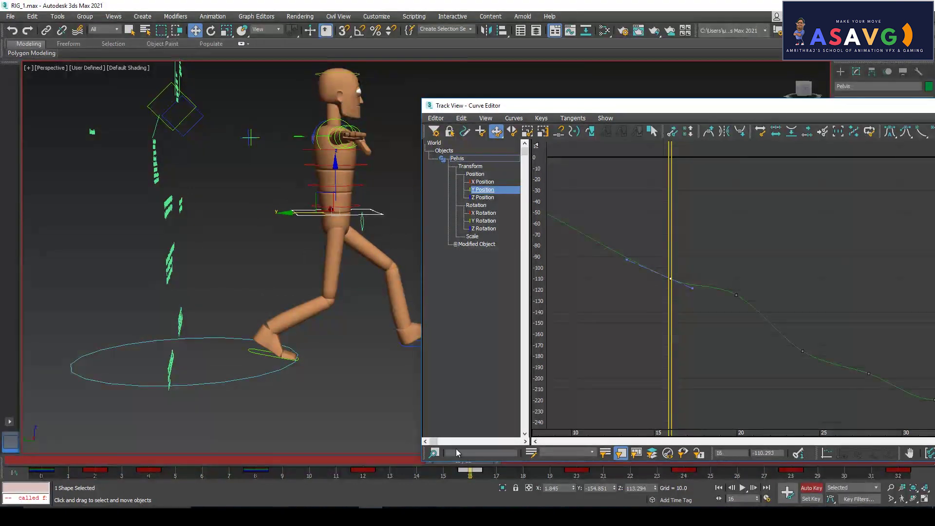
- Go to frame 20 and delete the pelvis Y Position key there
drag(507, 105, 512, 88)
drag(483, 461, 574, 462)
key(w)
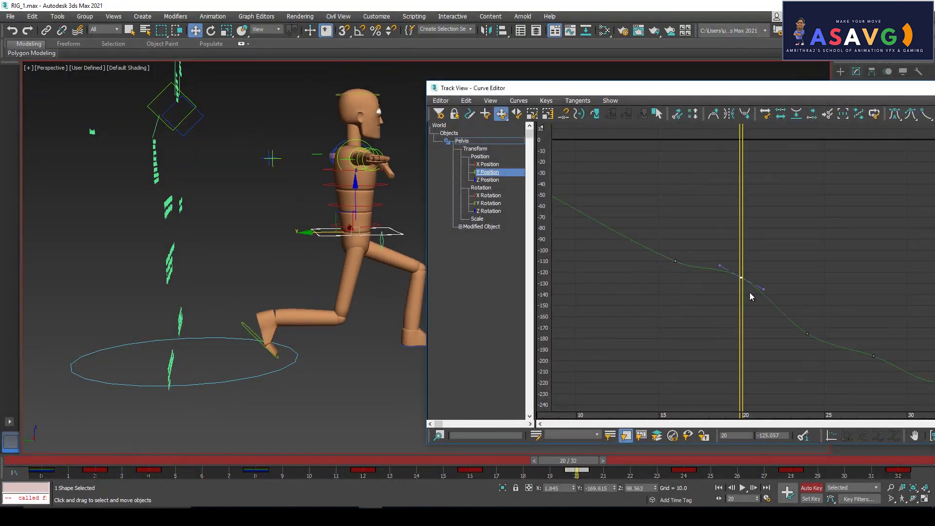
key(ctrl+z)
middle_drag(785, 297, 715, 273)
- Delete the pelvis Y Position key at frame 28 and minimize the Curve Editor
key(period)
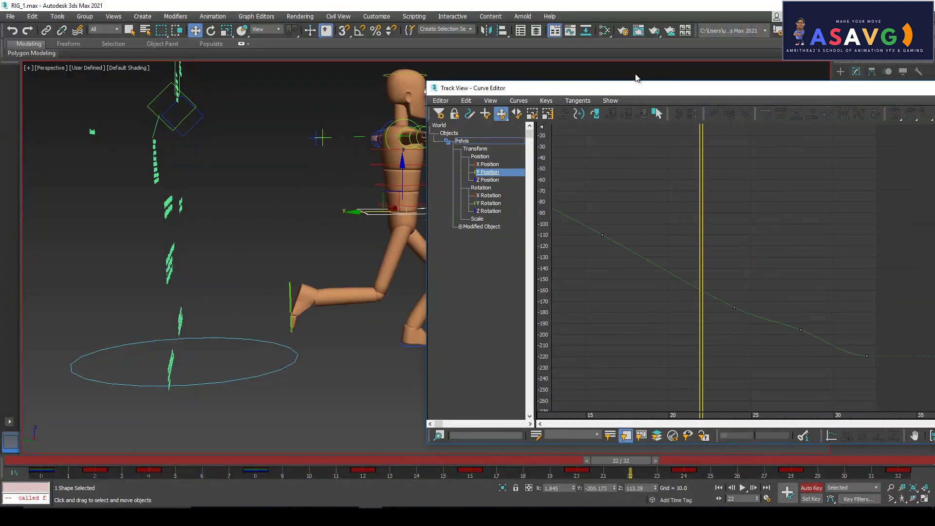
drag(636, 92, 736, 97)
key(period)
key(period)
key(period)
key(period)
key(period)
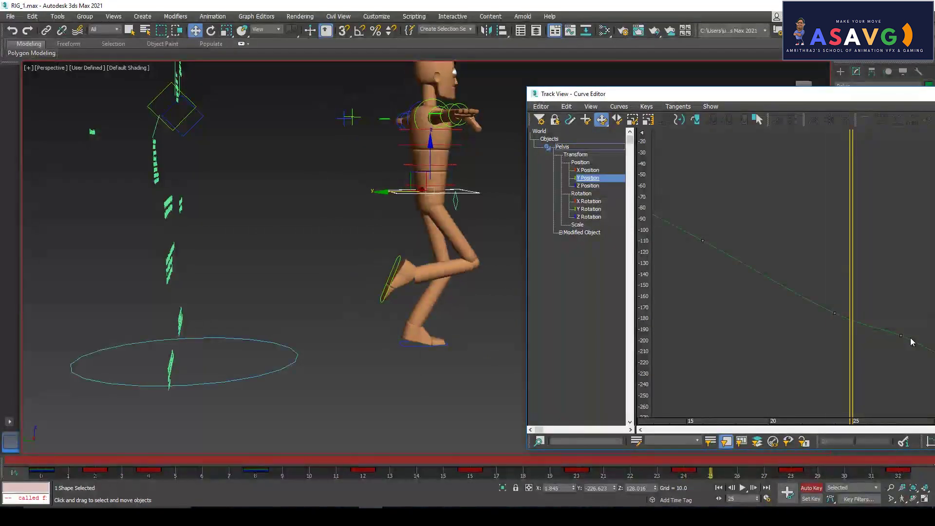
key(period)
drag(872, 317, 916, 379)
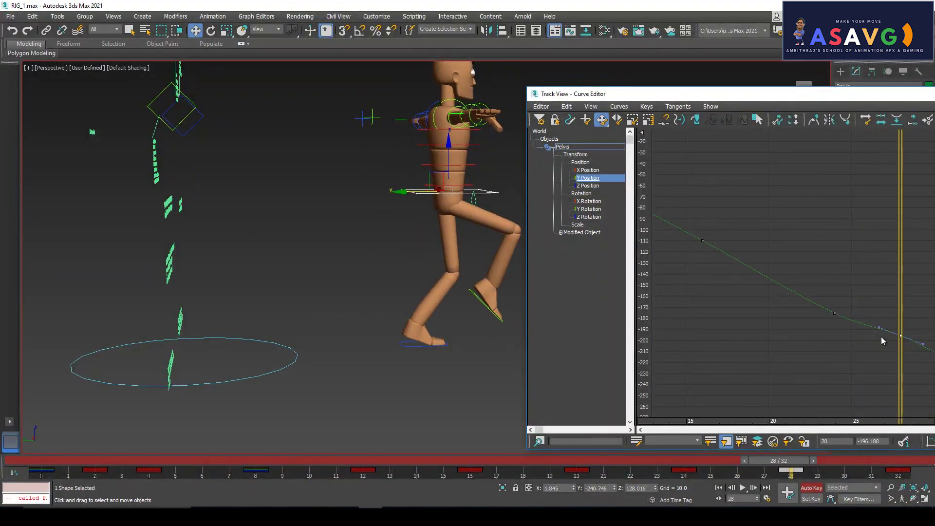
key(Delete)
drag(689, 91, 364, 70)
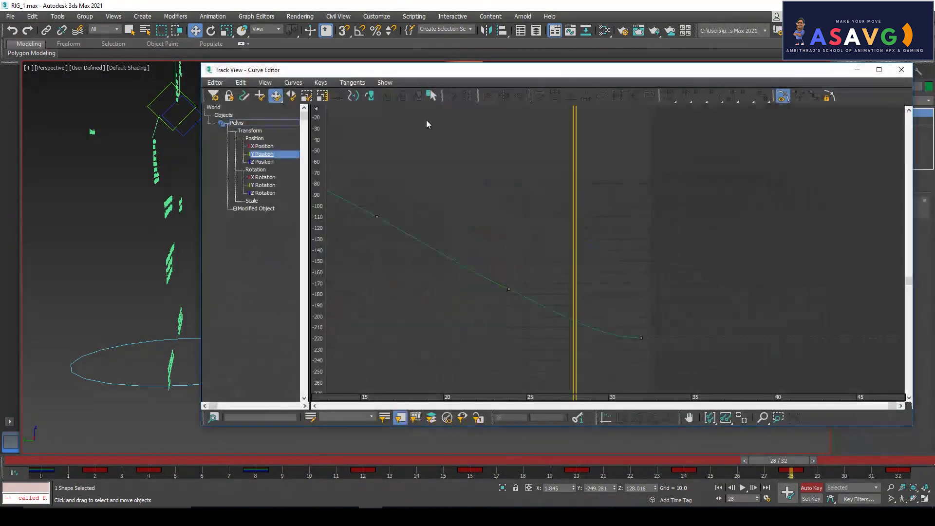
middle_drag(595, 289, 541, 291)
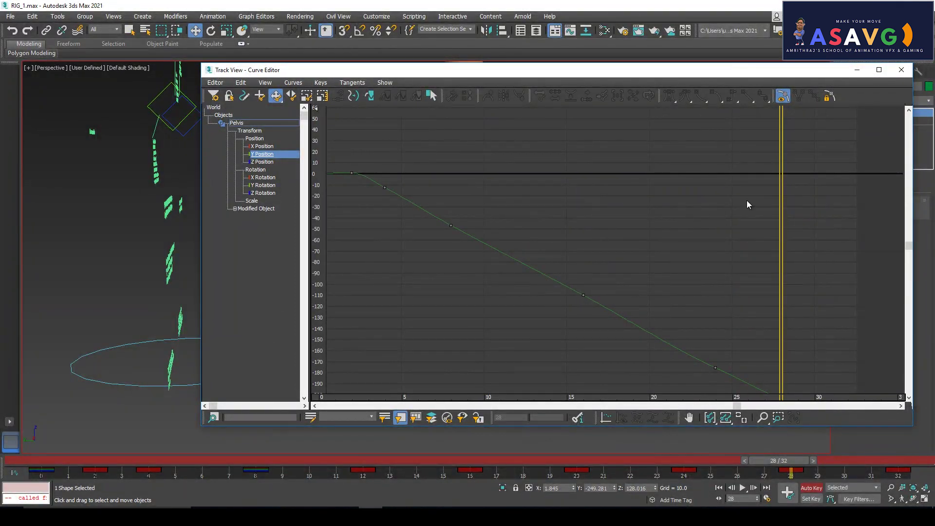
click(858, 70)
- Raise the left foot control and pull it back toward the body at frame 14
drag(356, 460, 426, 463)
key(w)
alt+middle_drag(434, 390, 428, 354)
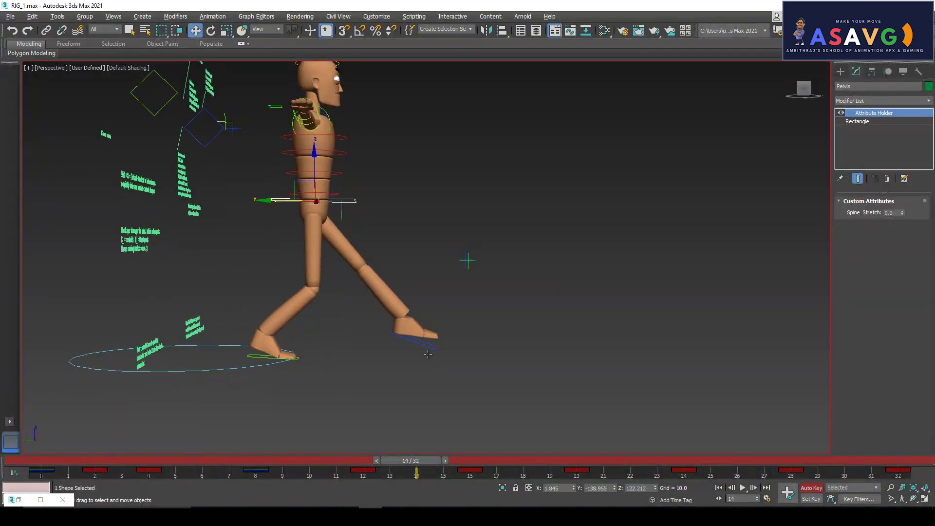
click(410, 347)
drag(410, 331, 367, 298)
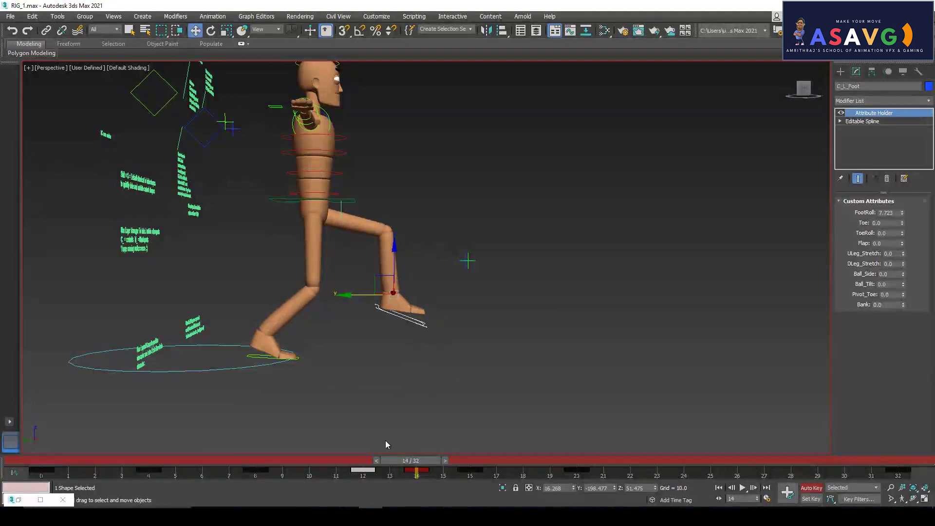
- Delete the left foot control's key at frame 12
drag(400, 461, 367, 465)
key(w)
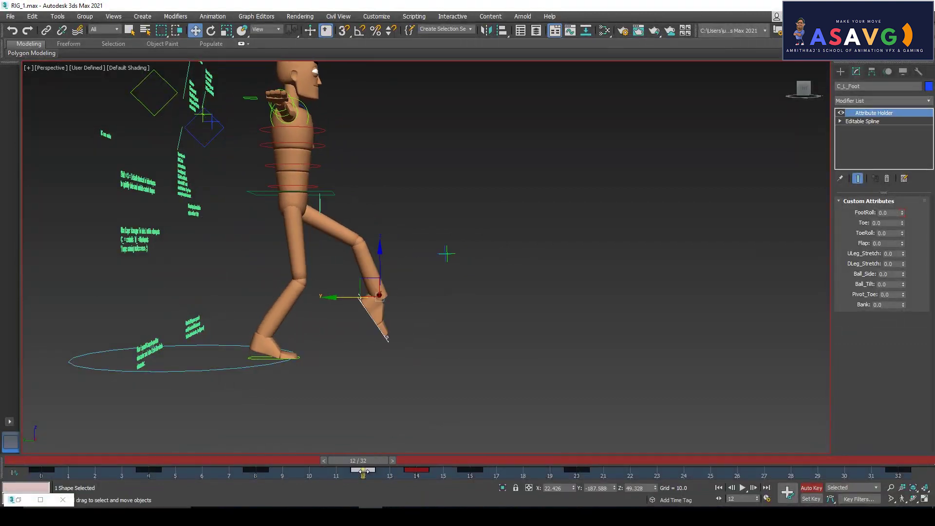
key(Delete)
- Move the right foot control forward and adjust its rotation at frame 20
drag(415, 475, 580, 477)
key(ctrl+z)
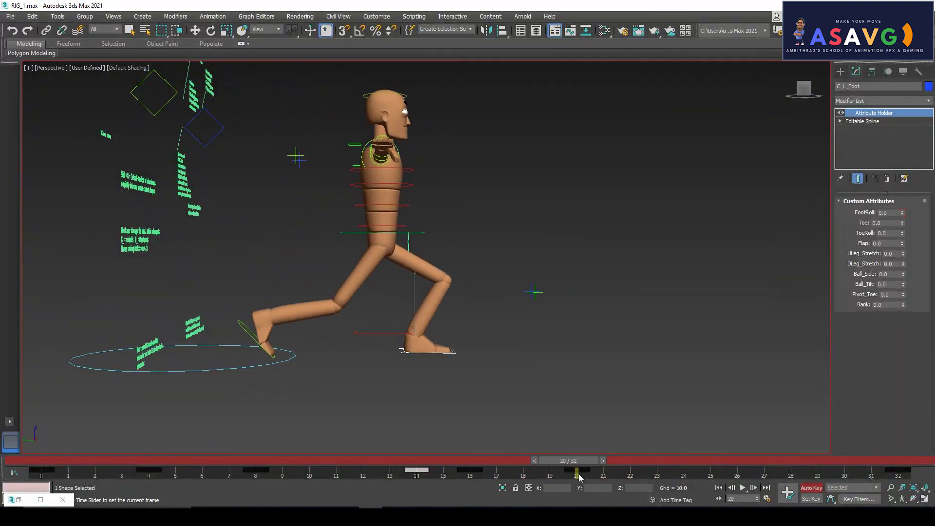
click(259, 342)
middle_drag(230, 324, 235, 313)
drag(232, 305, 273, 305)
key(e)
click(316, 368)
click(327, 353)
mouse_move(328, 353)
mouse_down()
mouse_move(313, 362)
mouse_move(313, 348)
mouse_up()
- Return to frame 0 and compare the pose with the walkreference1.png image in Photos
drag(569, 460, 38, 463)
key(e)
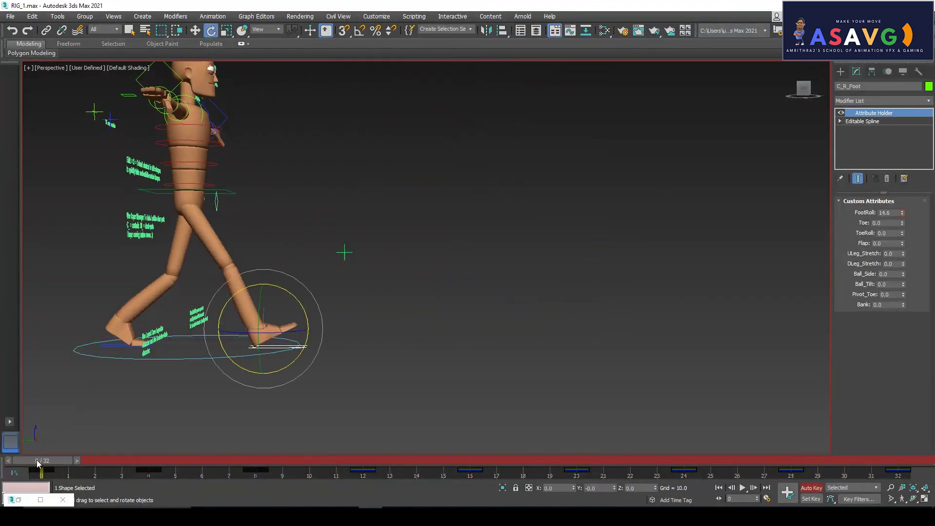
key(alt+Tab)
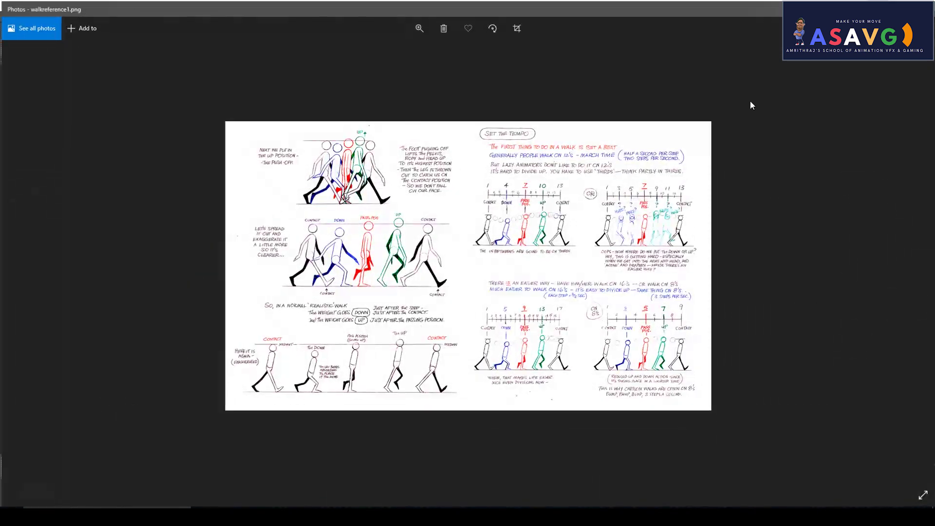
key(alt+Tab)
- Check the pose at frame 32, select the pelvis control and go to frame 9
drag(312, 463, 898, 473)
key(e)
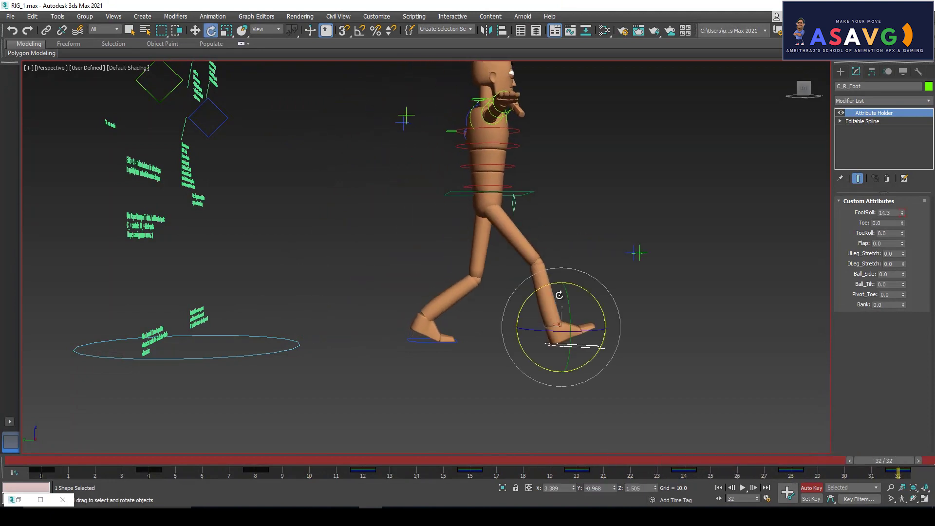
alt+middle_drag(559, 295, 554, 247)
click(523, 191)
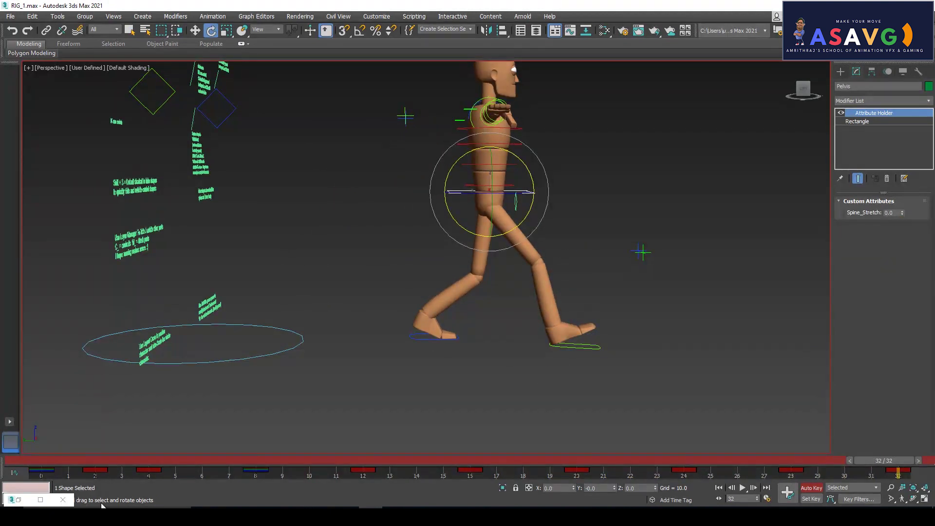
drag(33, 458, 279, 434)
key(e)
- Restore the minimized Curve Editor and isolate the pelvis Z Position curve
click(257, 16)
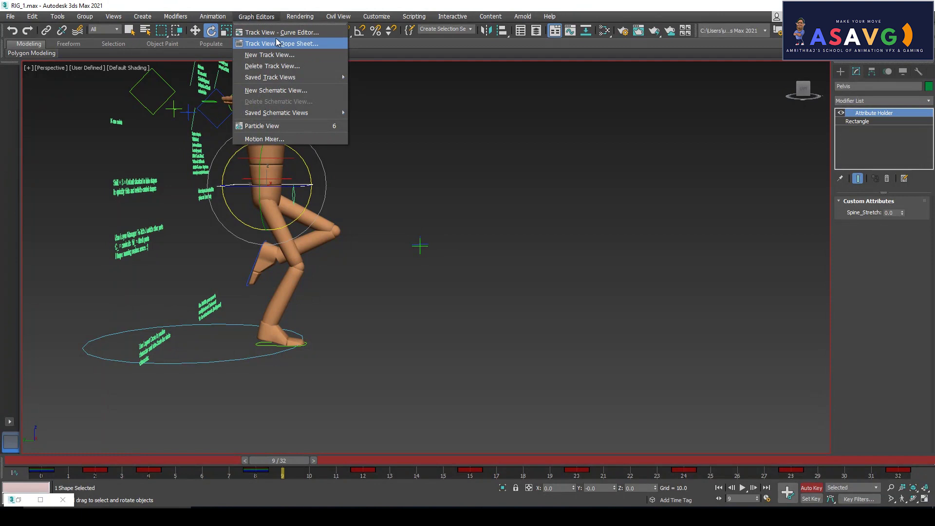
alt+middle_drag(325, 276, 383, 340)
key(w)
alt+middle_drag(273, 201, 345, 227)
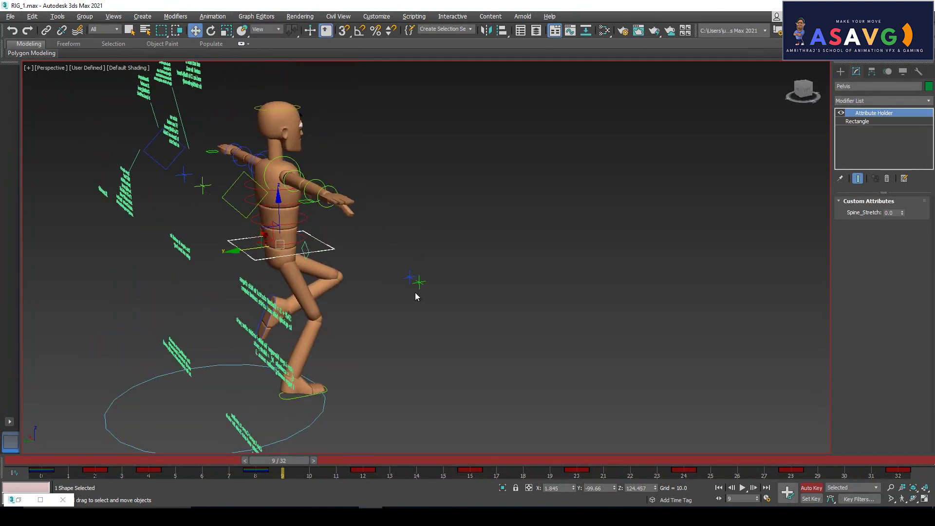
click(257, 16)
click(272, 37)
click(266, 18)
click(270, 36)
click(26, 503)
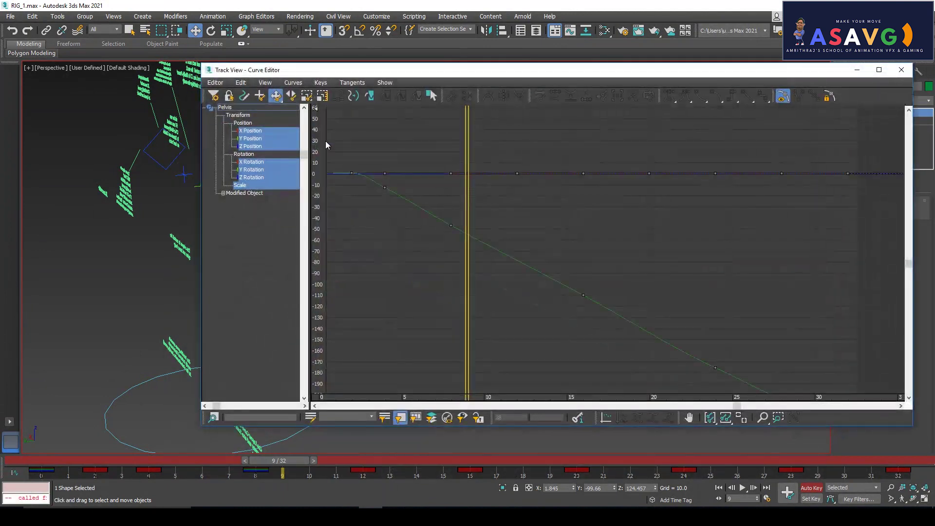
click(252, 170)
click(250, 146)
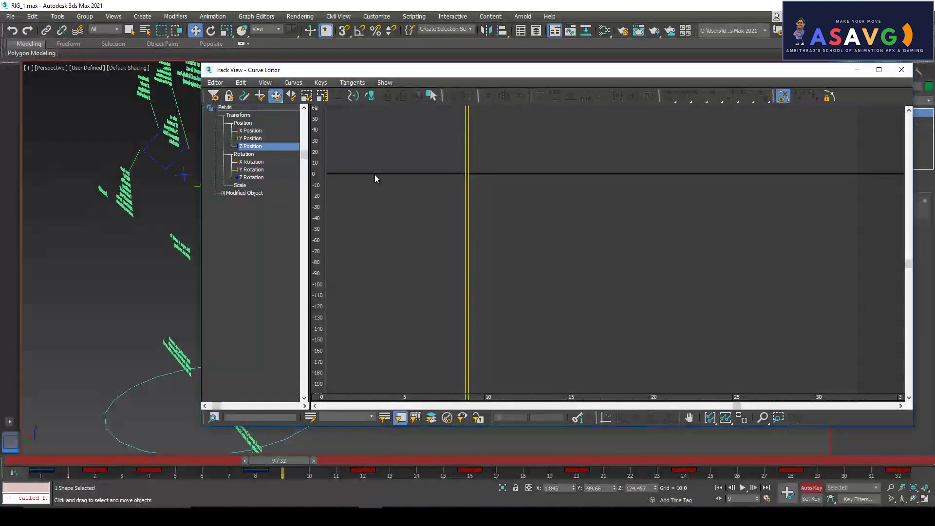
- Frame the whole pelvis Z Position curve and move the Curve Editor aside to check the character's pose at frame 13
mouse_move(637, 259)
middle_down()
mouse_move(609, 259)
mouse_move(624, 256)
middle_up()
click(735, 418)
middle_drag(534, 218, 593, 226)
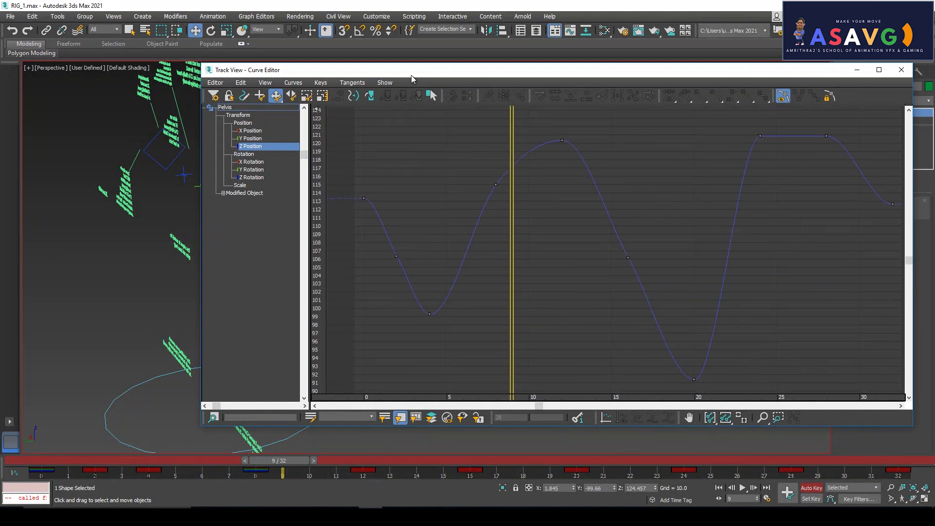
drag(416, 69, 539, 89)
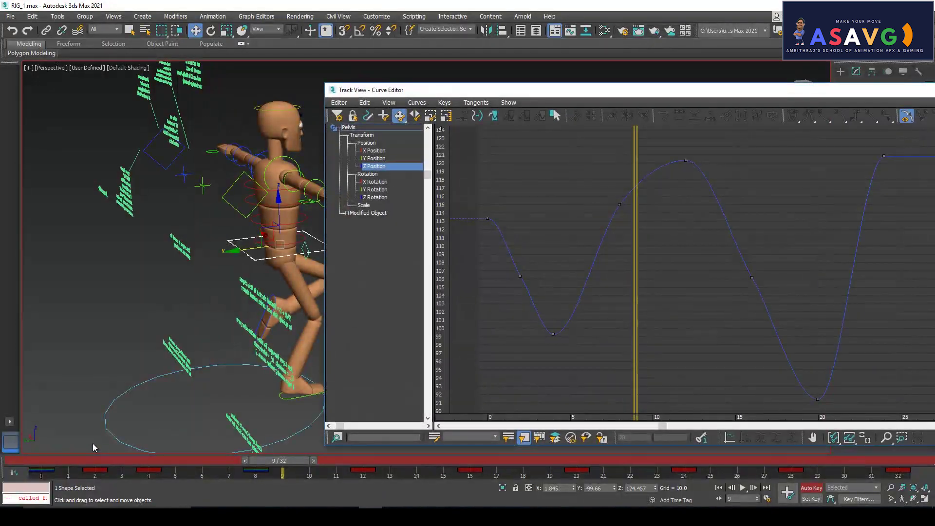
drag(75, 456, 384, 475)
key(w)
middle_drag(819, 369, 764, 360)
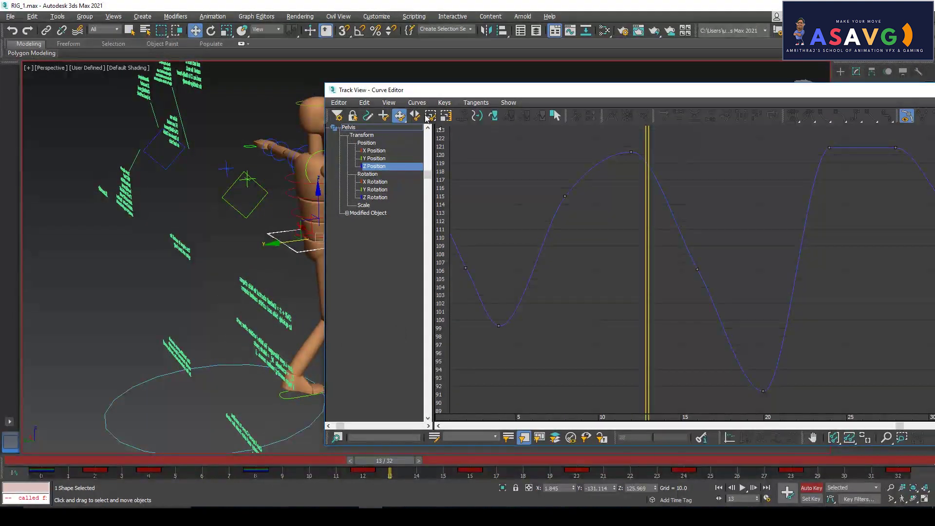
- Move the Curve Editor clear of the character and compare the frame 20 pose with the pelvis height curve
drag(423, 92, 565, 98)
drag(370, 468, 577, 471)
middle_drag(905, 355, 845, 339)
middle_drag(659, 337, 728, 336)
middle_drag(881, 373, 858, 370)
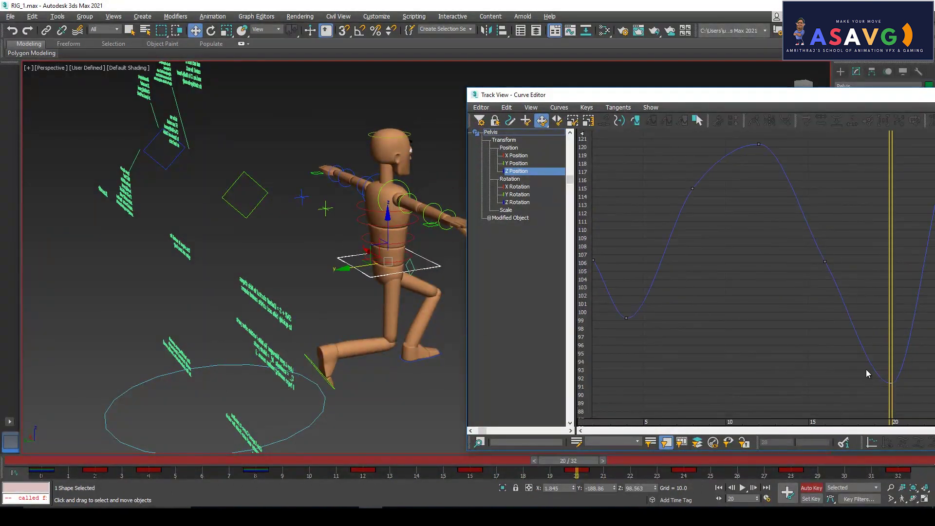
- Try raising the pelvis Z Position key at frame 20 to about 100, and undo the change
click(890, 383)
drag(738, 103, 601, 105)
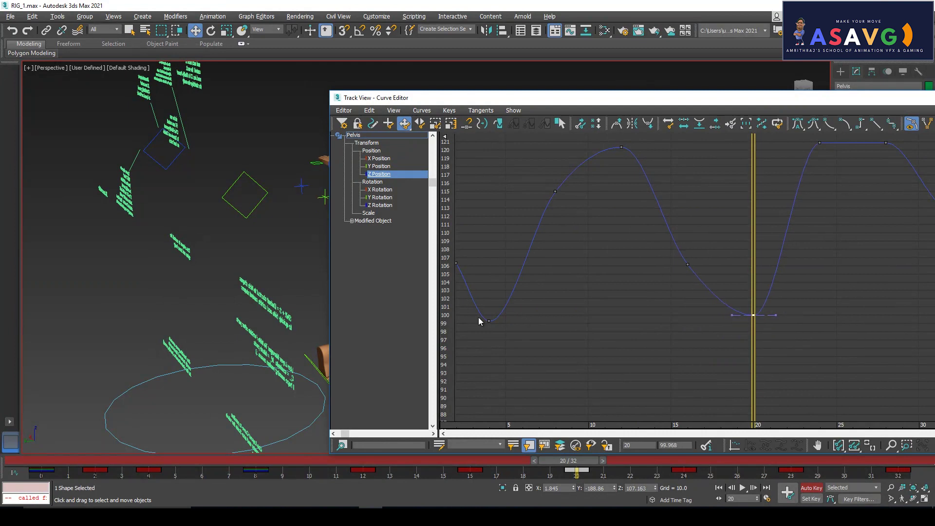
middle_drag(781, 337, 811, 345)
key(ctrl+z)
key(ctrl+z)
- Raise the pelvis Z Position key at frame 20 to about 98.85 and minimize the Curve Editor
click(797, 386)
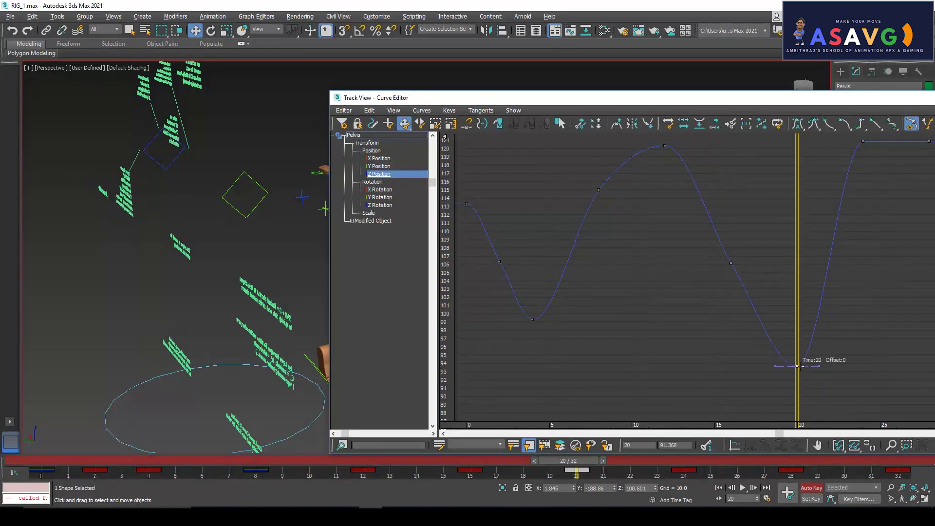
drag(802, 325, 803, 323)
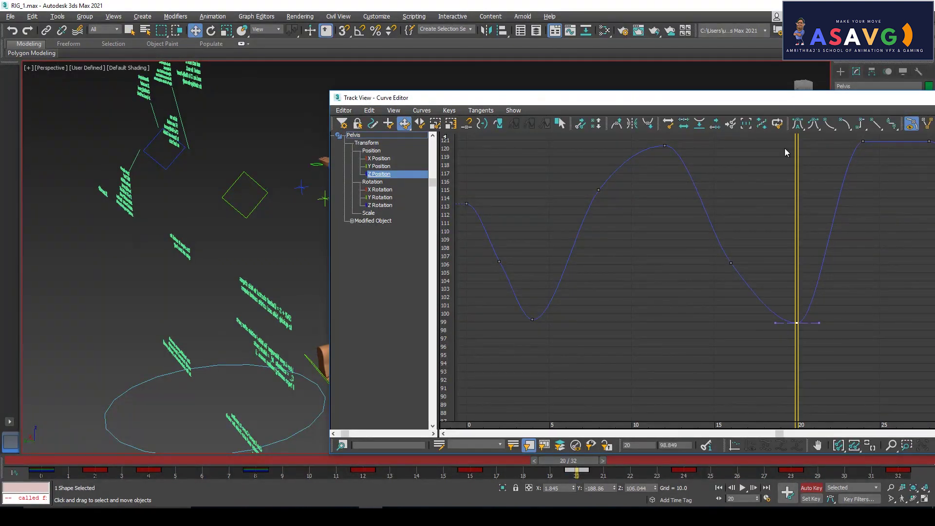
drag(771, 102, 632, 150)
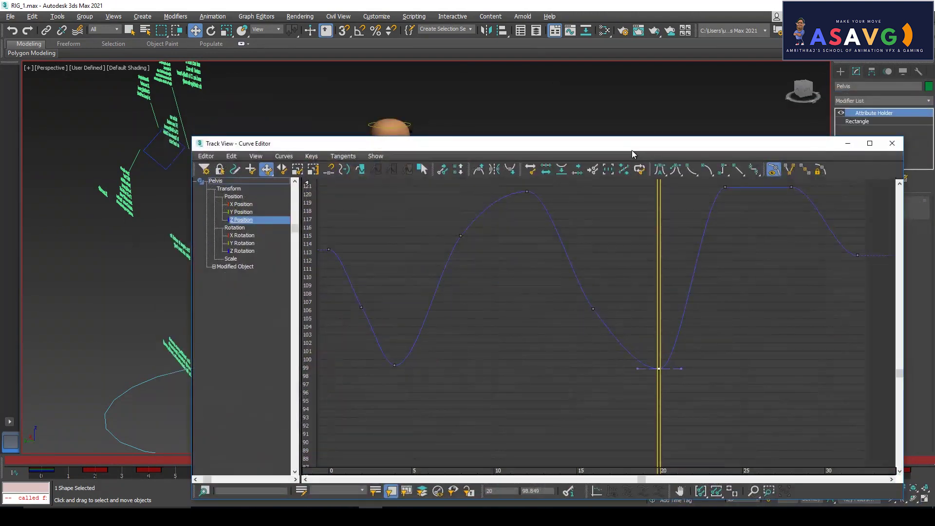
click(848, 143)
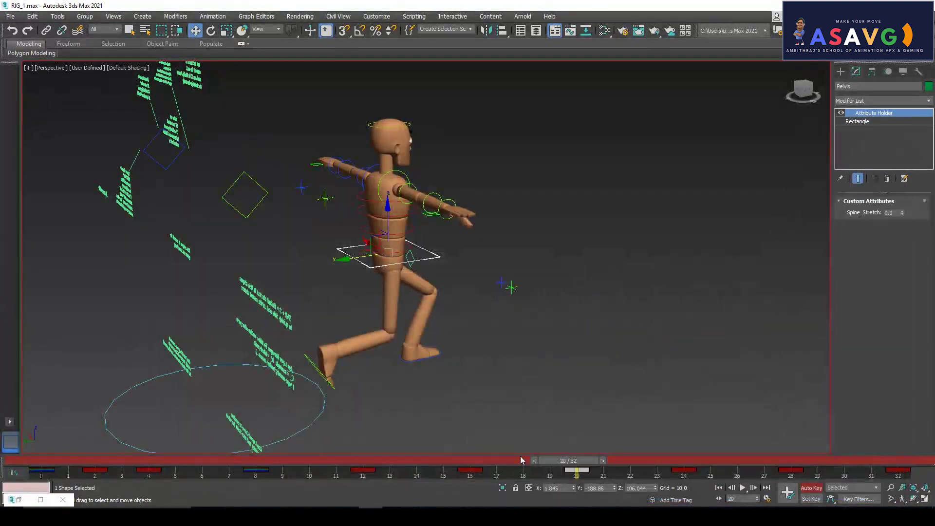
- Check the pose at frame 28, inspect the pelvis Z Position key at frame 24, and minimize the Curve Editor again
drag(578, 462, 752, 482)
click(41, 501)
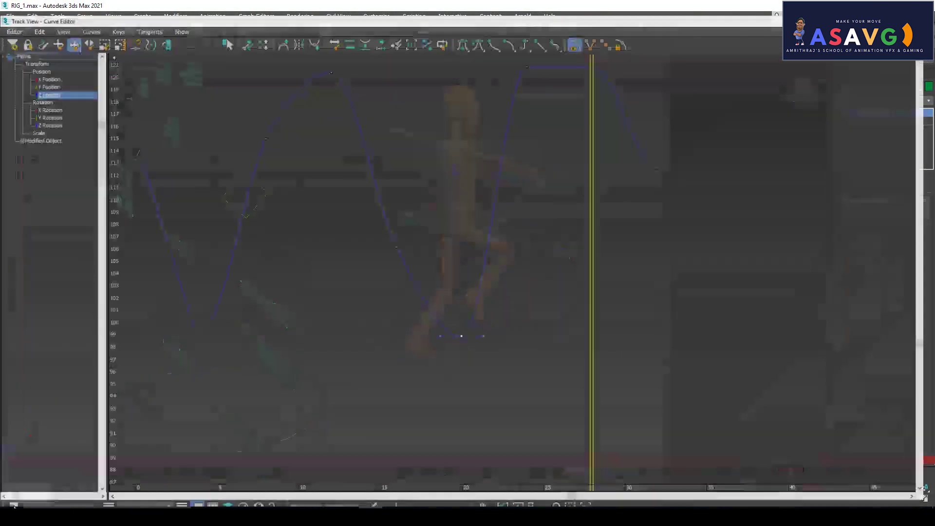
middle_drag(597, 108, 607, 112)
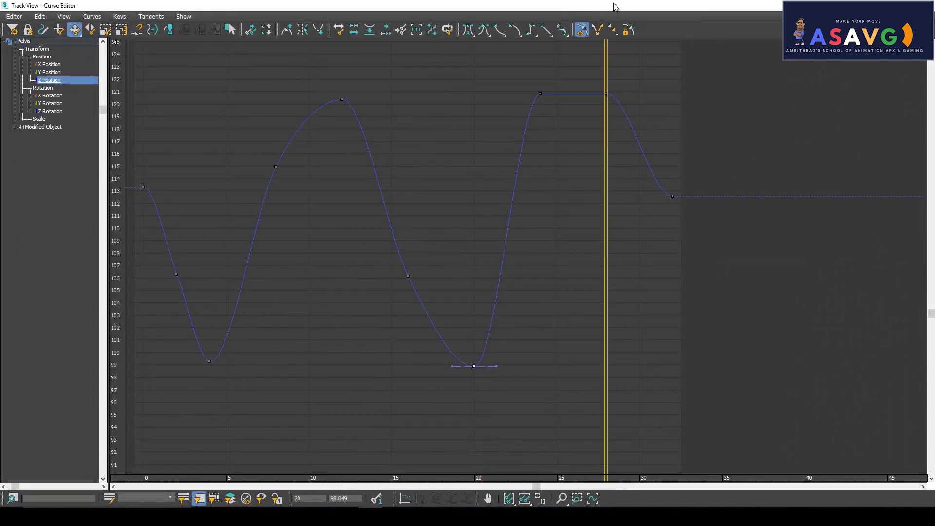
drag(532, 8, 580, 178)
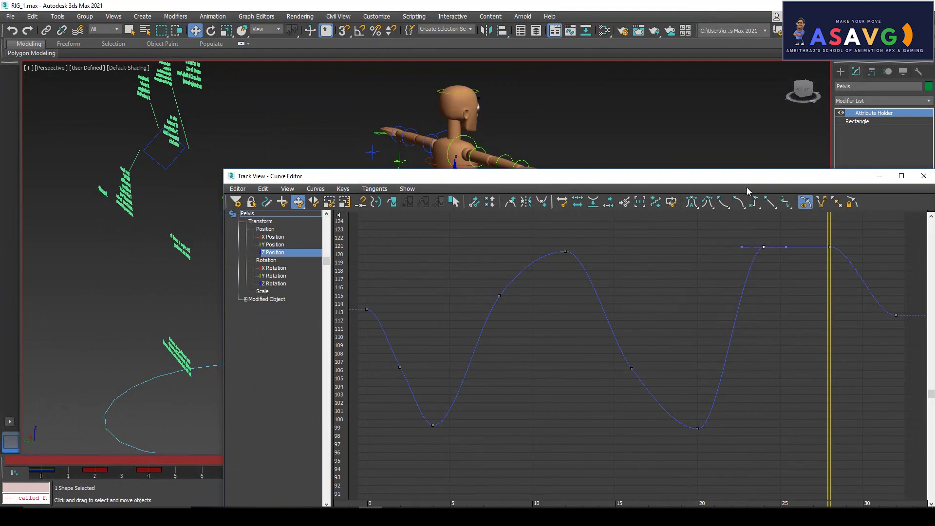
drag(745, 181, 718, 178)
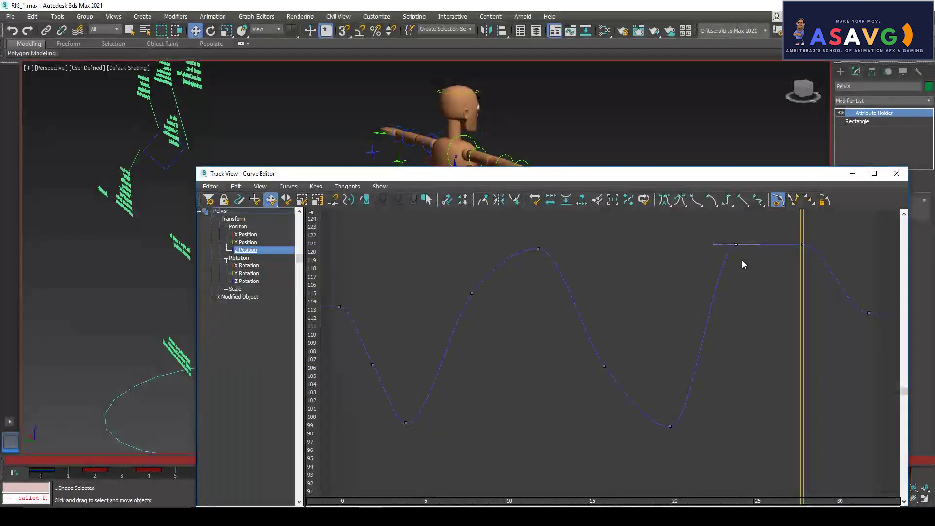
click(852, 174)
- Review the walk through frame 29 from the side and return to frame 0
click(570, 460)
drag(570, 461, 805, 460)
key(w)
alt+middle_drag(627, 362, 584, 359)
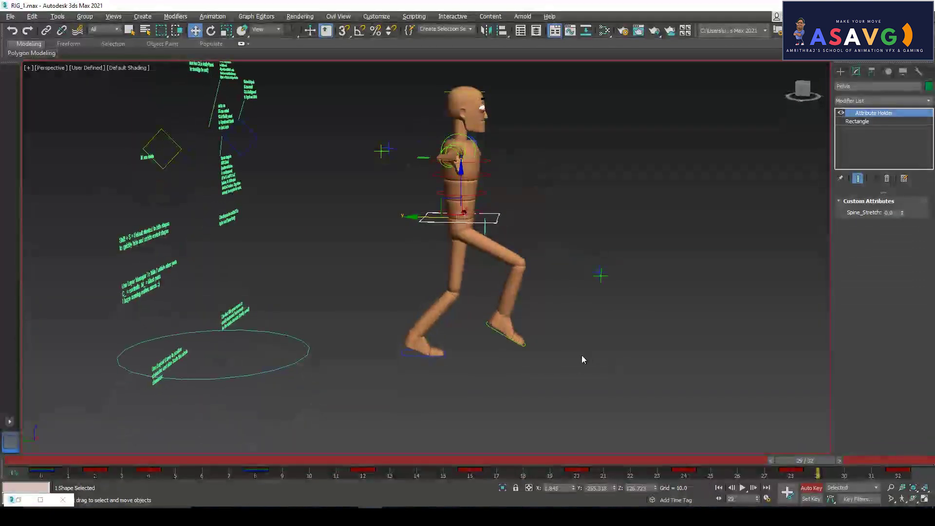
drag(97, 459, 41, 461)
alt+middle_drag(231, 342, 349, 354)
- Create a preview animation of the Perspective view, watch Max_v03_preview.avi beside the scene, and close the player
click(27, 68)
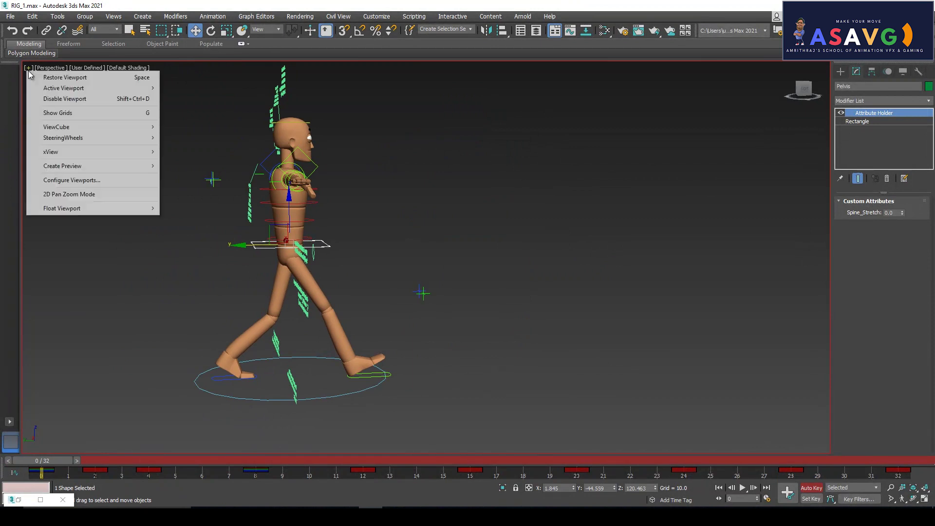
mouse_move(103, 166)
click(202, 201)
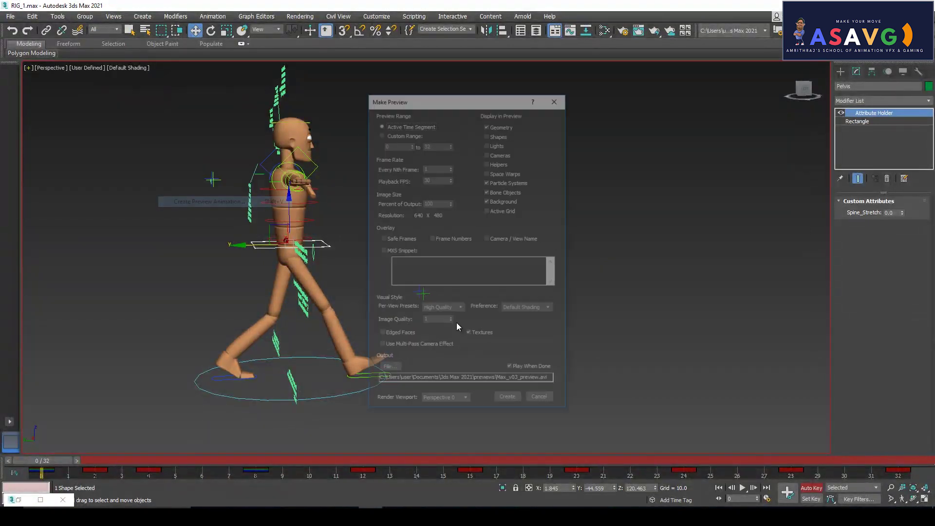
click(497, 399)
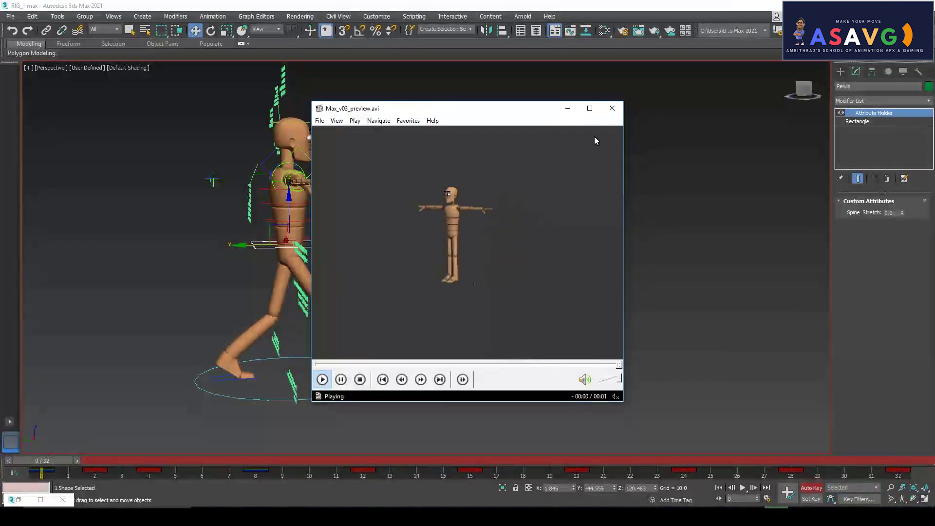
click(590, 109)
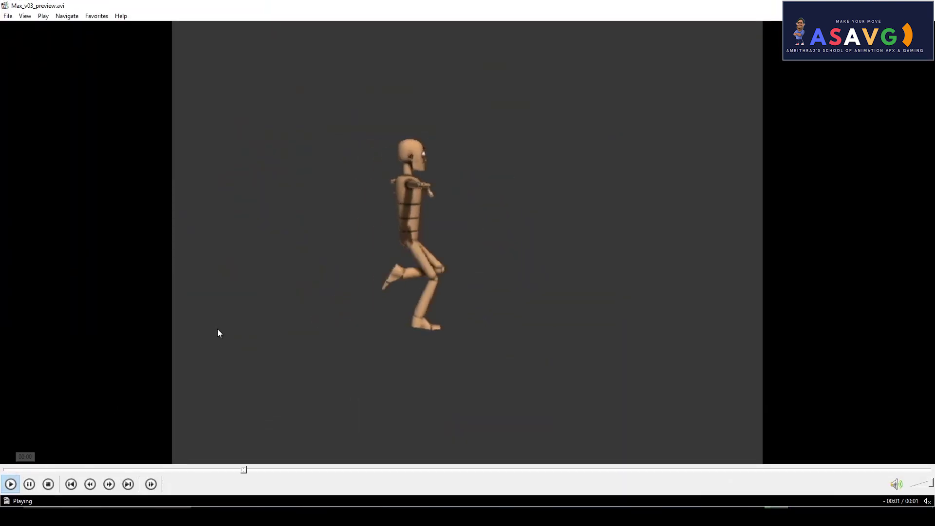
key(super+Left)
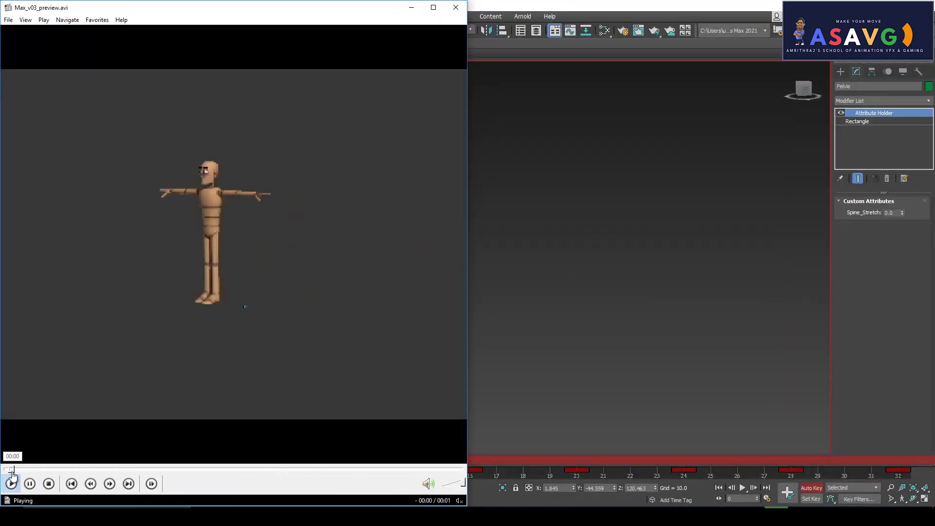
click(456, 14)
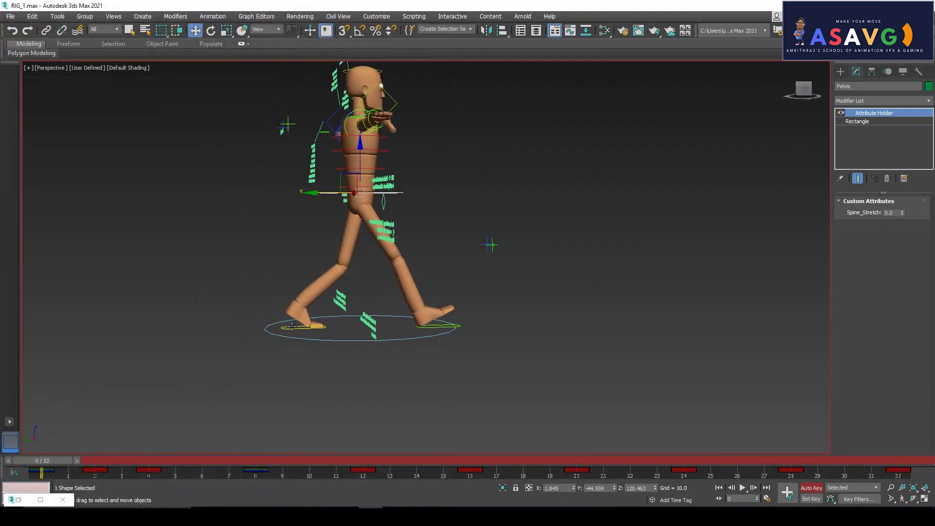
- Select the left foot control, review its motion up to frame 14, and key an adjusted foot position at frame 12
click(291, 326)
drag(42, 460, 240, 453)
drag(245, 453, 417, 465)
key(w)
key(w)
middle_drag(466, 400, 425, 392)
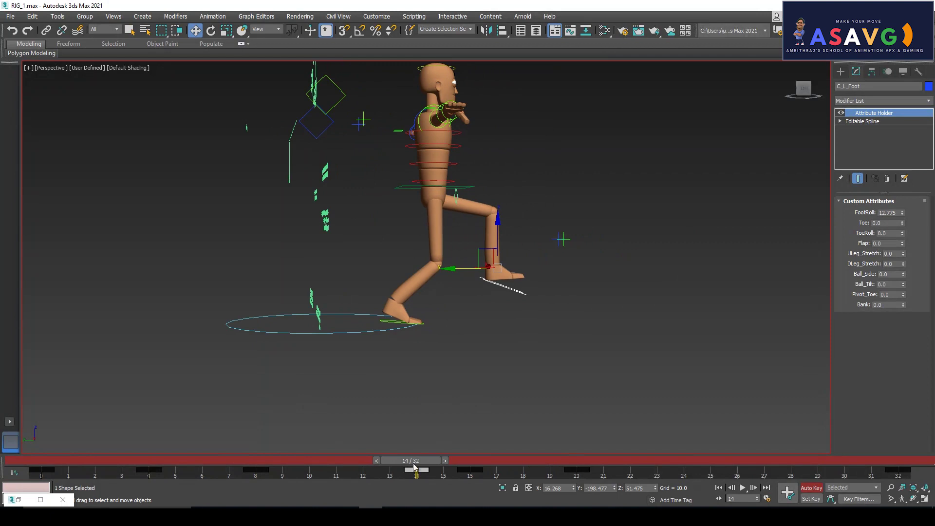
drag(409, 470, 352, 468)
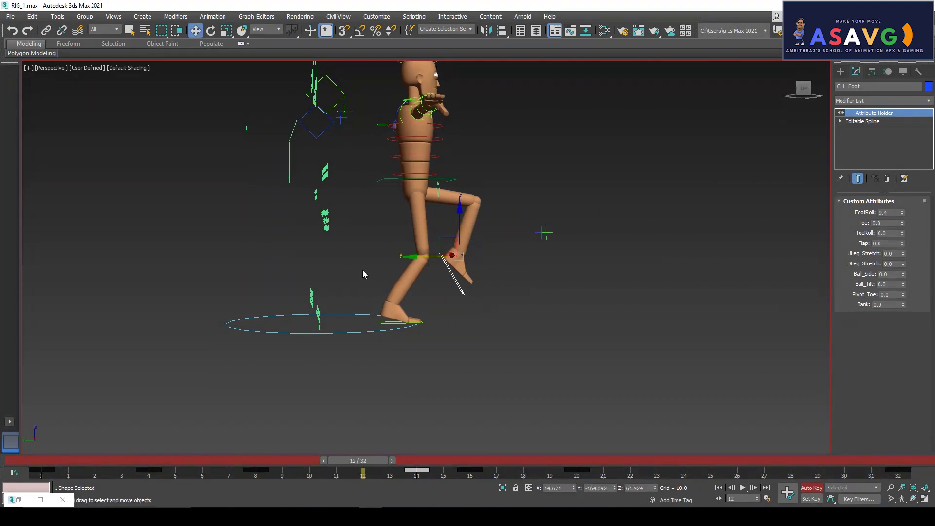
drag(361, 457, 418, 475)
key(w)
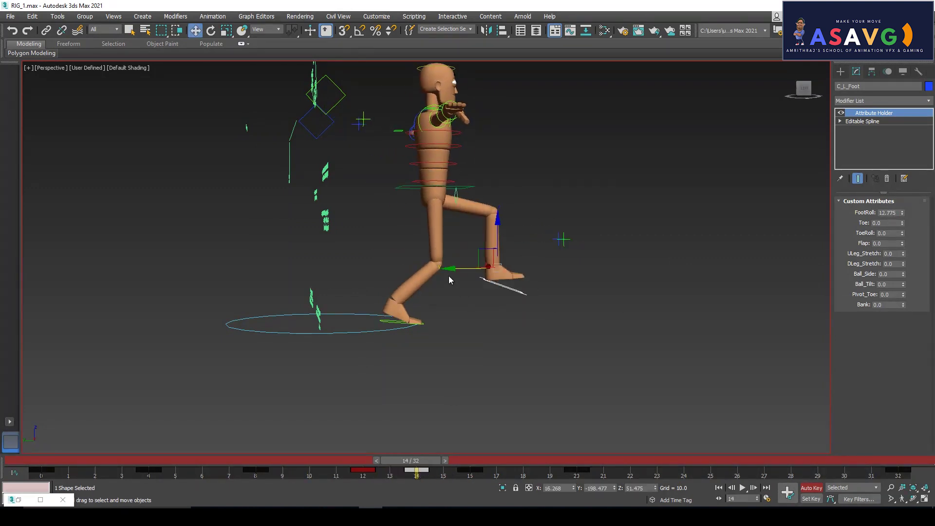
- Lower the left foot control at frame 8 and check the pose at frame 20
drag(425, 459, 271, 456)
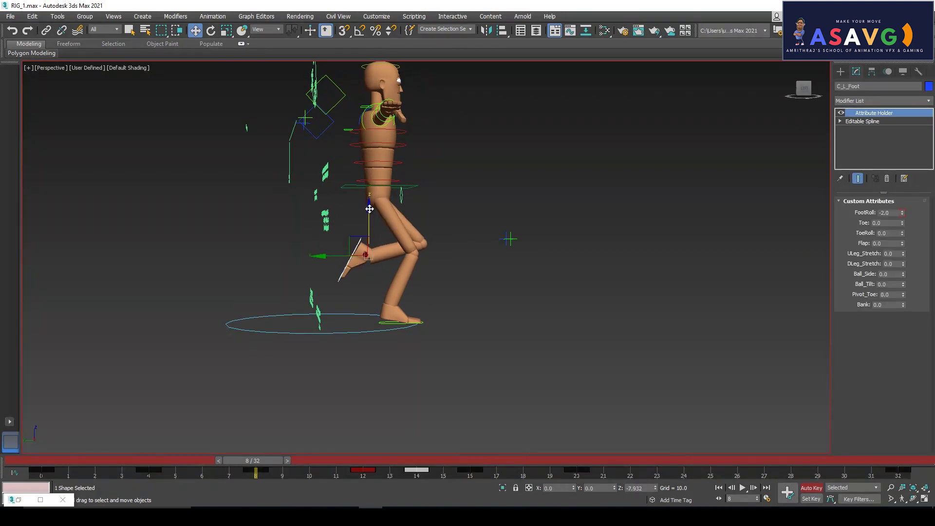
drag(267, 461, 587, 472)
key(w)
middle_drag(611, 384, 562, 379)
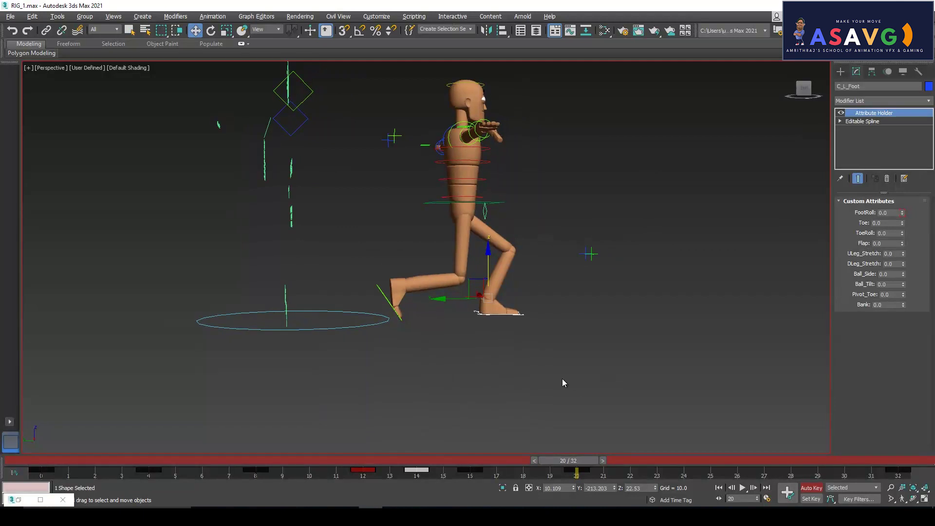
- Reposition the left foot control at frame 20 and copy its frame 20 key to frame 32 to keep the foot planted
mouse_move(560, 460)
mouse_down()
mouse_move(454, 461)
mouse_move(604, 463)
mouse_move(538, 469)
mouse_move(575, 468)
mouse_up()
key(w)
drag(444, 301, 469, 300)
middle_drag(528, 385, 503, 384)
click(578, 471)
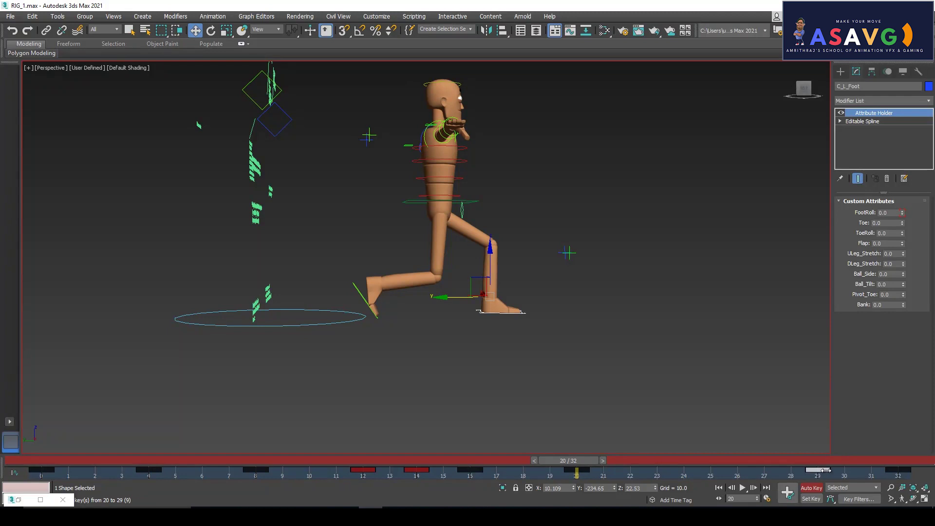
drag(573, 465, 471, 475)
click(578, 469)
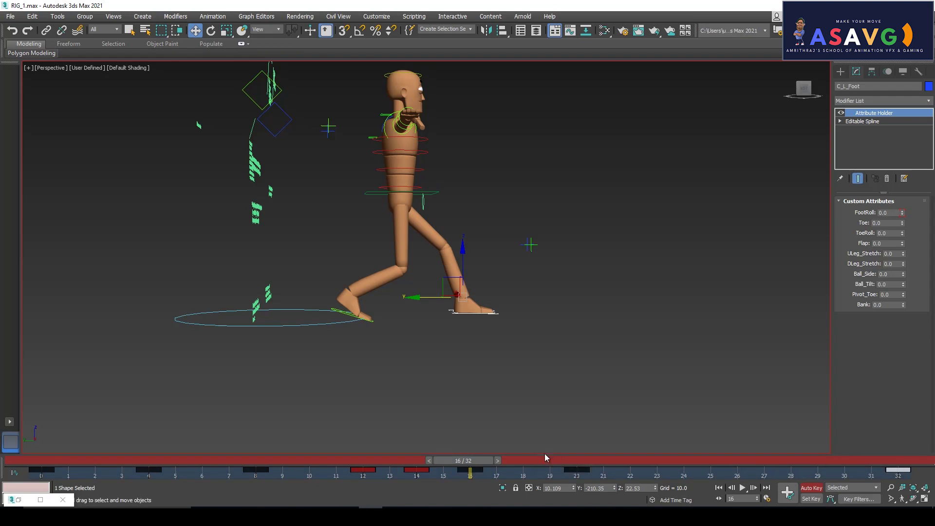
- Select the pelvis control, adjust its height at frame 27, and delete its key at frame 28
drag(471, 464, 766, 461)
click(472, 180)
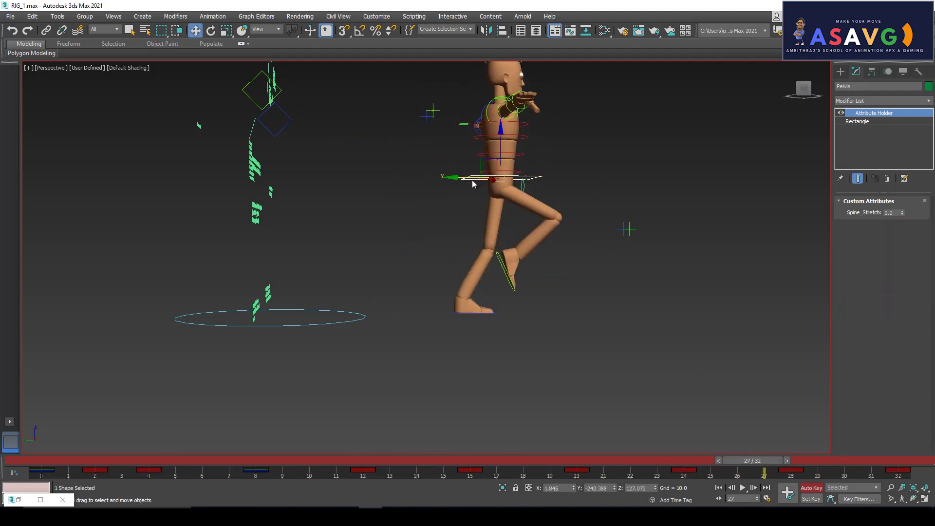
drag(502, 126, 506, 180)
key(ctrl+z)
drag(743, 465, 392, 464)
key(w)
click(790, 471)
key(Delete)
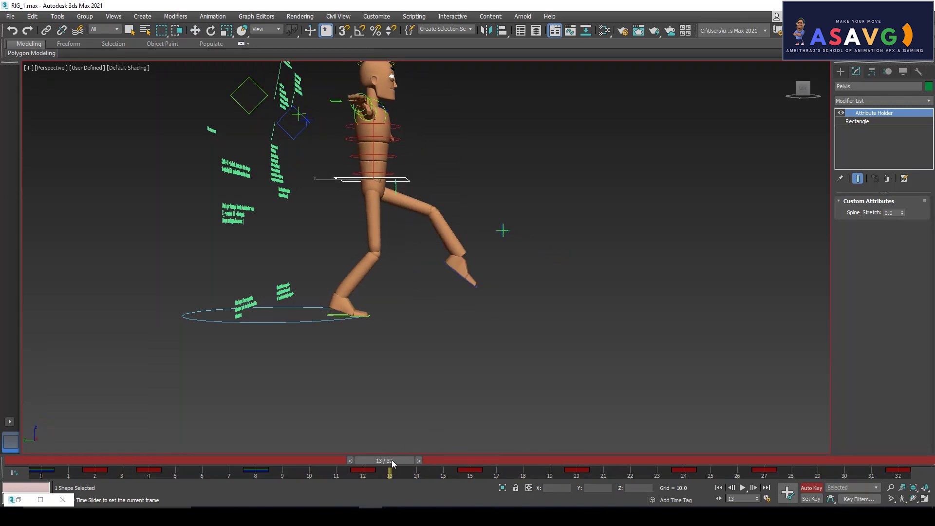
- Lower and rotate the left foot control at frame 12, and move it back with a toe-down tilt at frame 14
click(454, 277)
alt+middle_drag(454, 278, 456, 324)
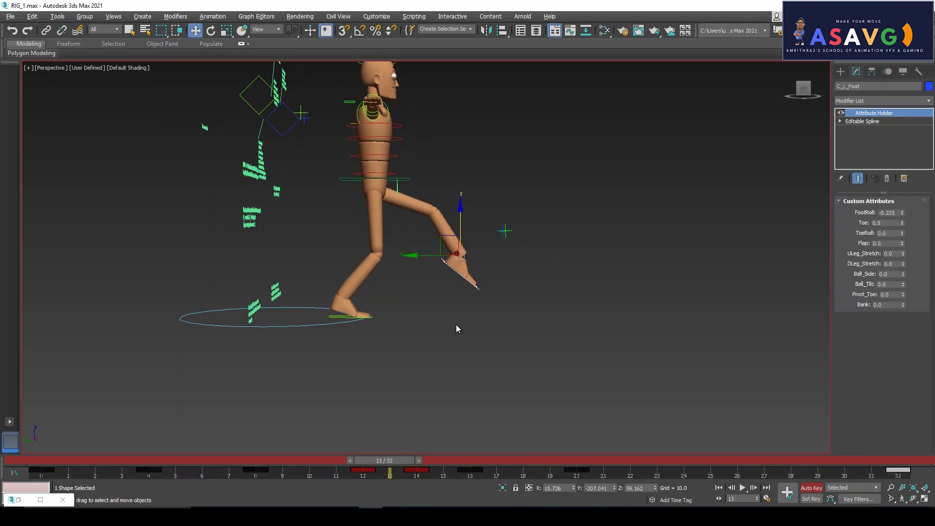
drag(376, 463, 358, 463)
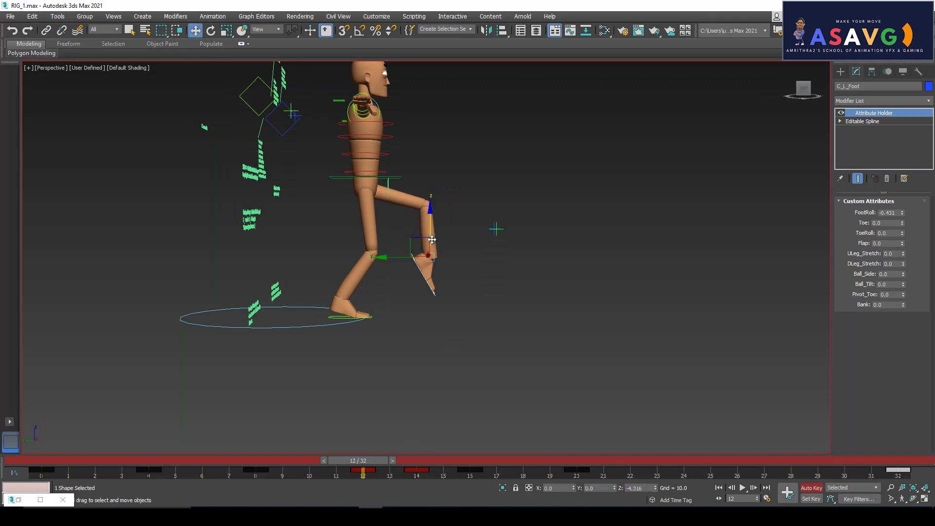
drag(373, 461, 416, 455)
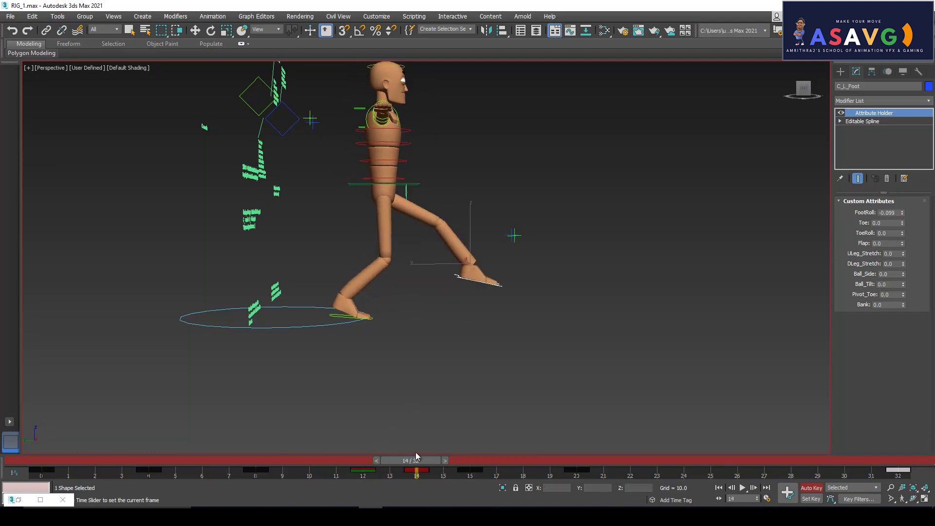
click(487, 321)
click(485, 318)
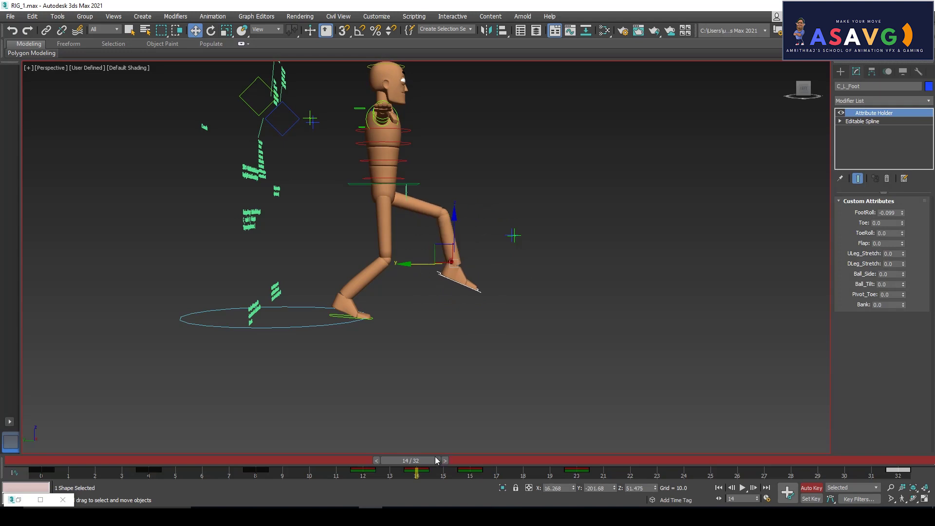
- Select the pelvis control and lower it slightly at frame 32
drag(412, 460, 902, 475)
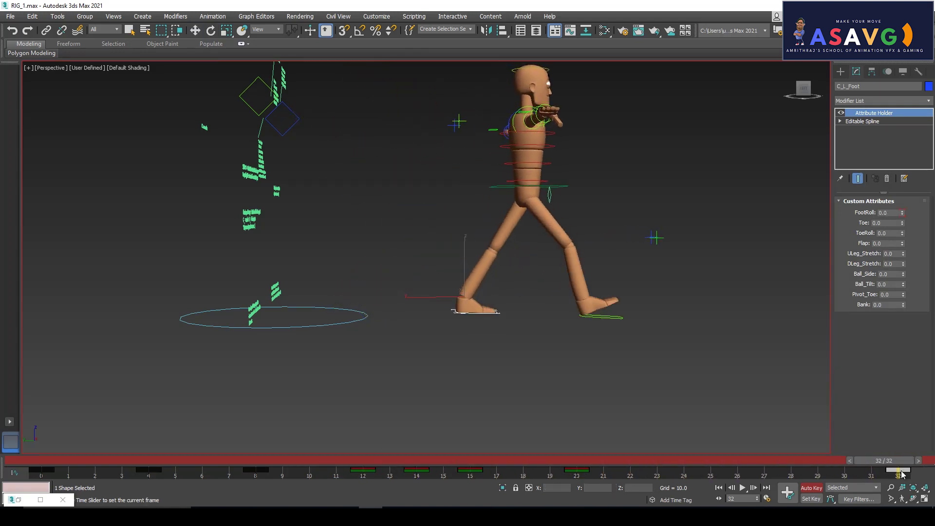
click(509, 187)
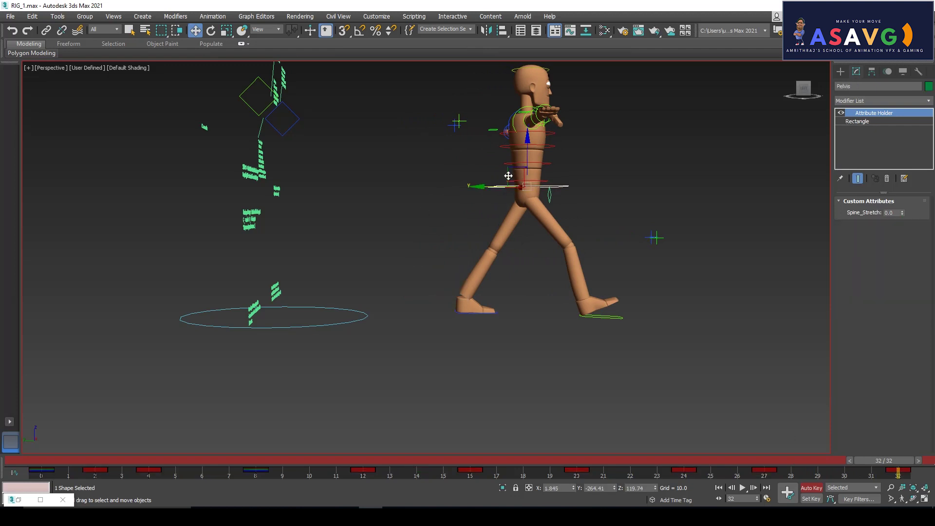
drag(528, 170, 526, 179)
- Lower the pelvis control at frame 20 and raise it slightly at frame 27
drag(872, 461, 587, 460)
key(w)
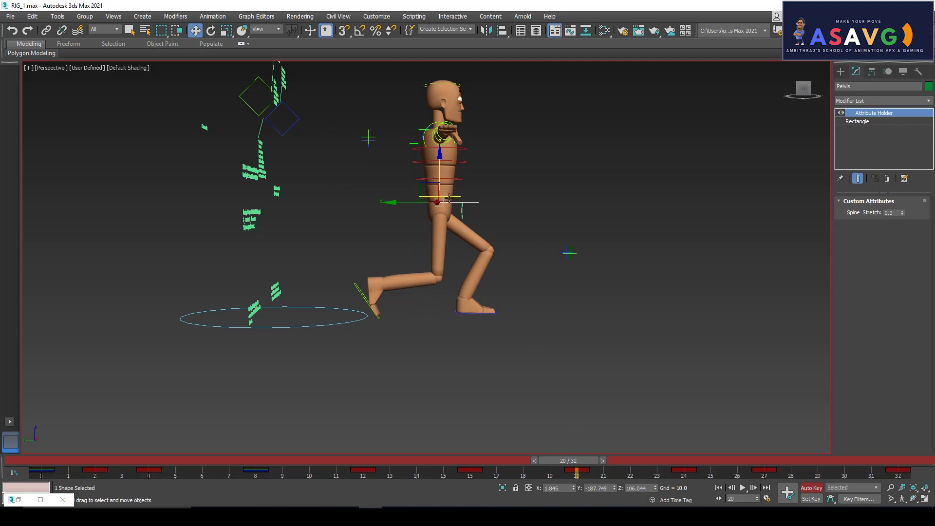
drag(438, 186, 439, 194)
drag(558, 467, 749, 465)
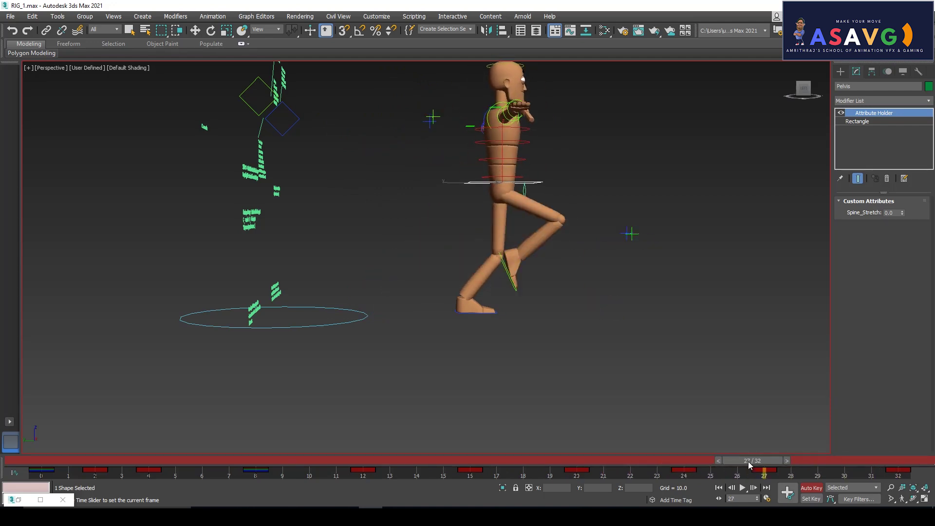
drag(502, 169, 502, 166)
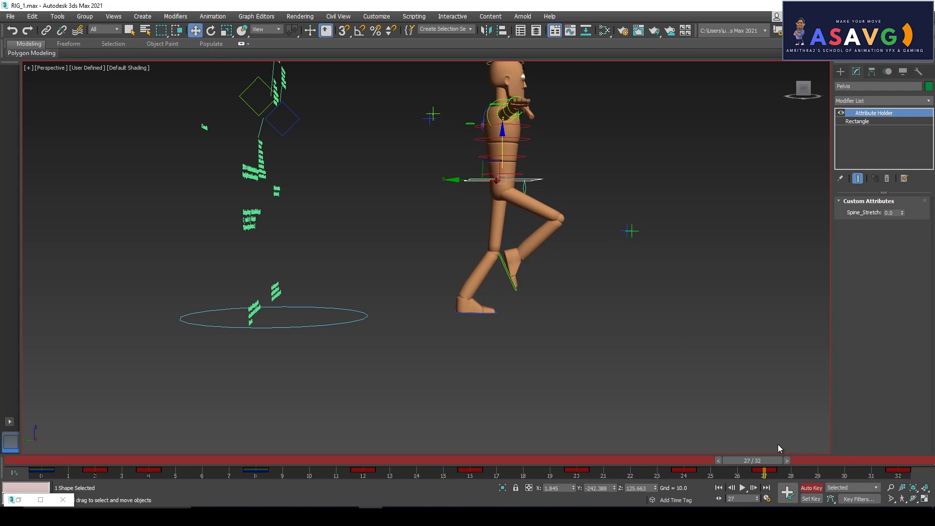
- Create a preview animation of the walk from frame 0, watch it full screen, and scrub through the frames to review the motion
drag(772, 460, 41, 448)
click(25, 68)
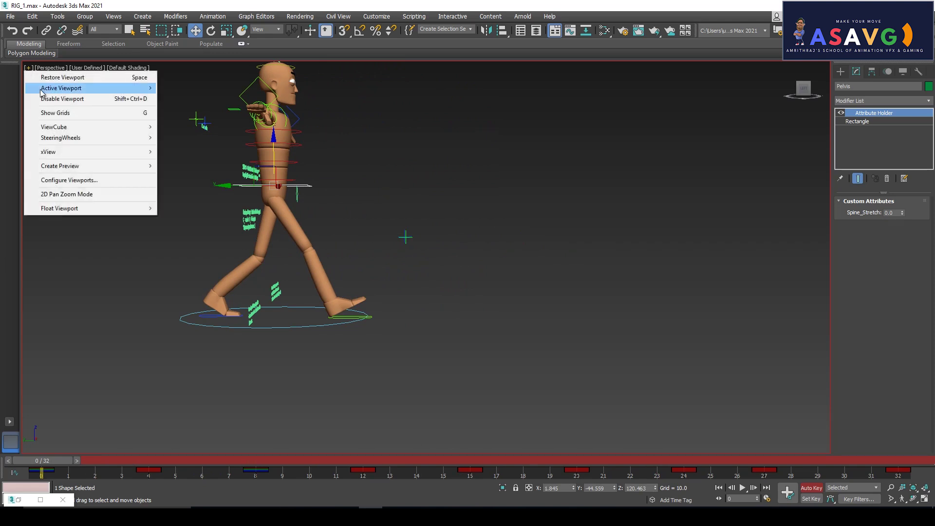
mouse_move(69, 168)
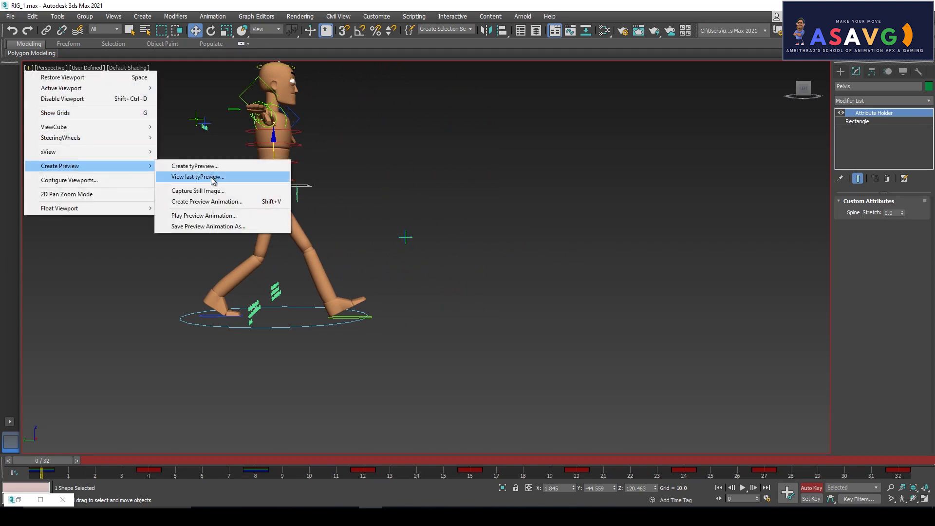
click(210, 202)
click(503, 407)
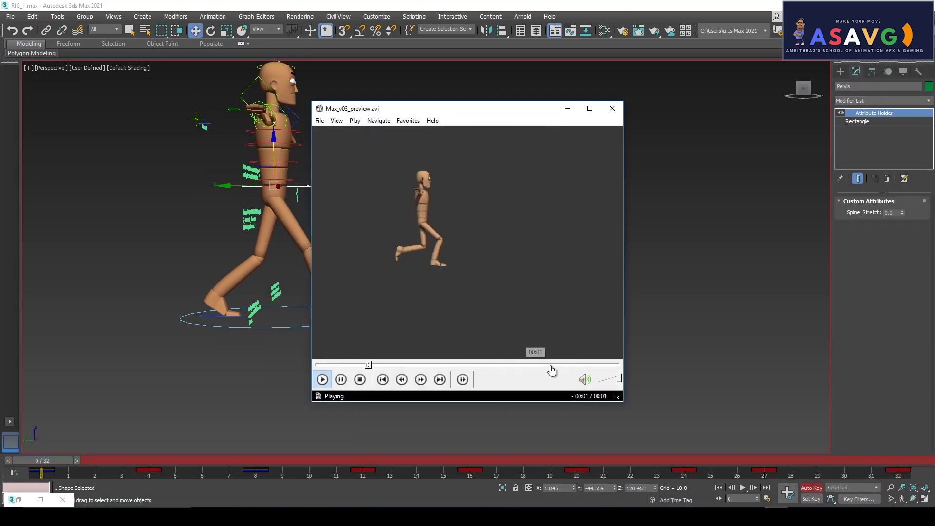
click(586, 111)
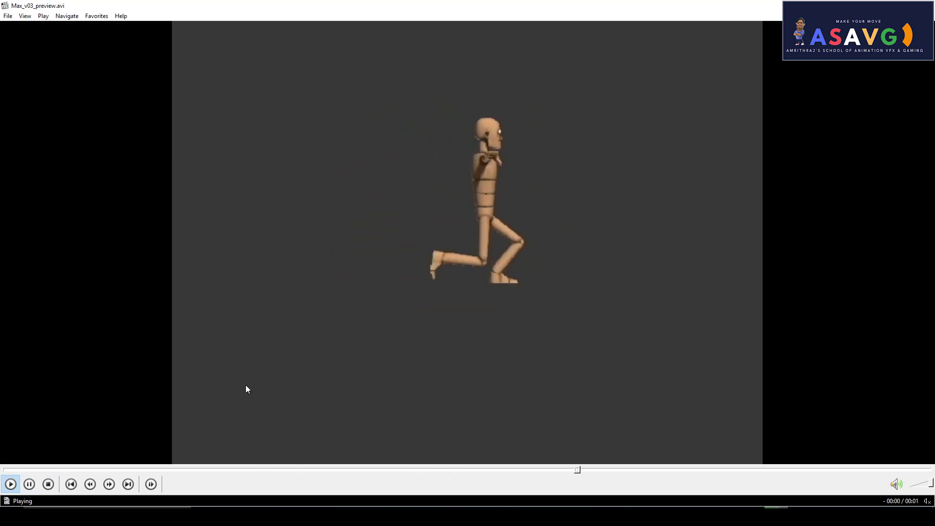
click(924, 5)
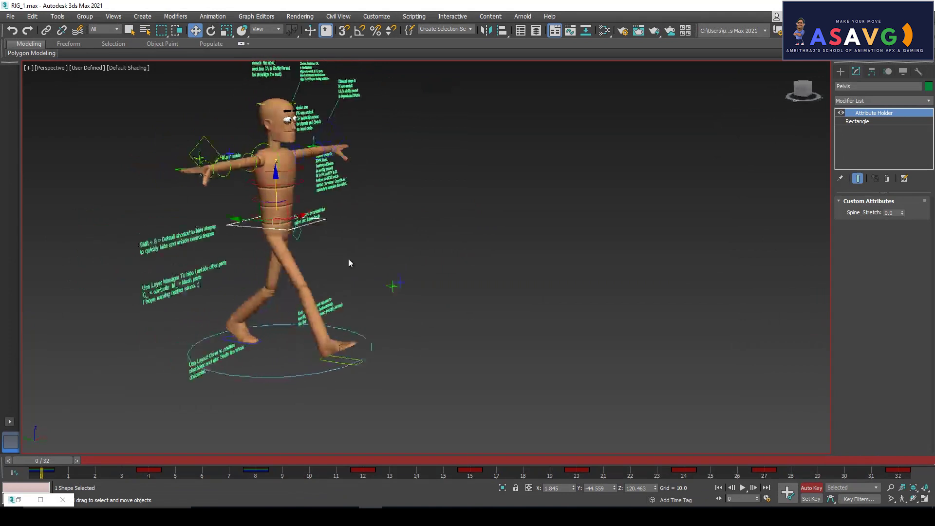
drag(61, 459, 20, 465)
alt+middle_drag(427, 317, 371, 312)
drag(112, 460, 324, 452)
drag(545, 450, 30, 428)
key(w)
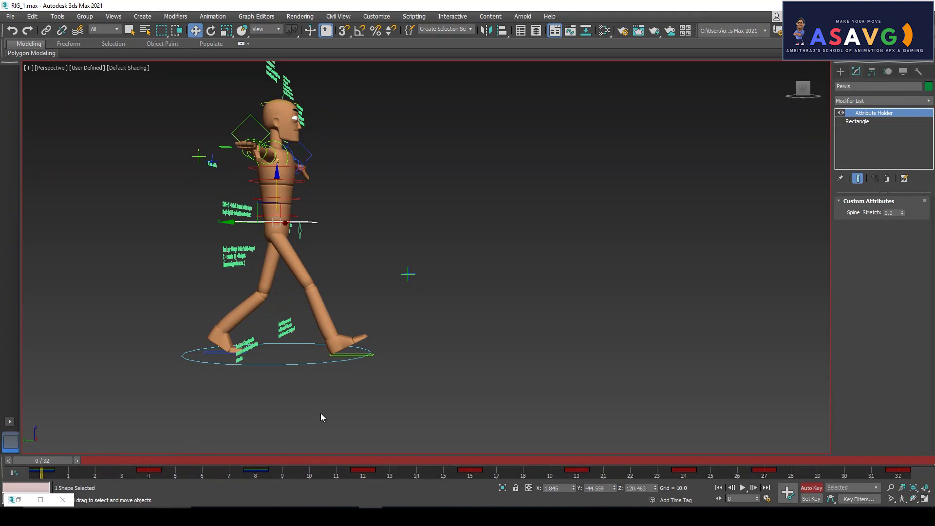
- Select the head control and tilt the head down at frame 0
mouse_move(326, 384)
alt+middle_down()
mouse_move(346, 375)
mouse_move(328, 352)
mouse_move(337, 343)
mouse_move(279, 183)
mouse_move(306, 258)
mouse_move(287, 273)
alt+middle_up()
click(281, 166)
drag(48, 459, 160, 468)
key(e)
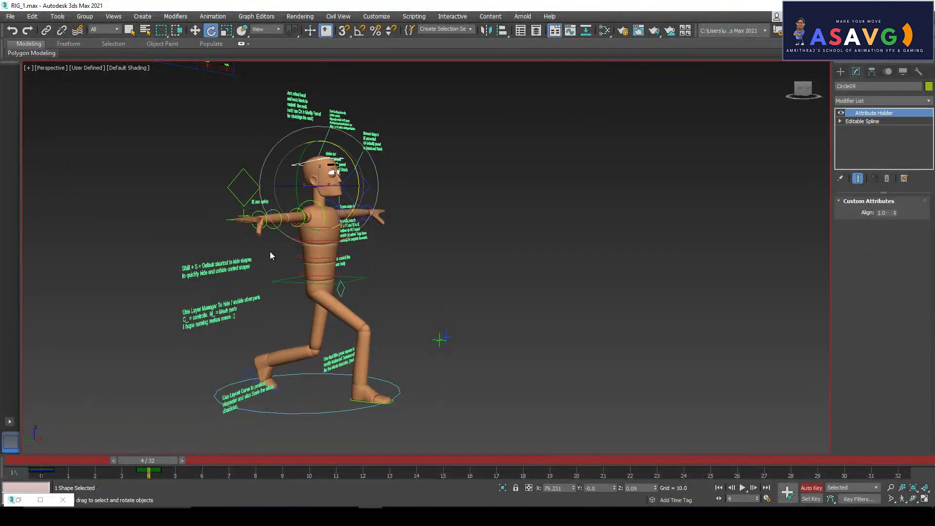
click(54, 460)
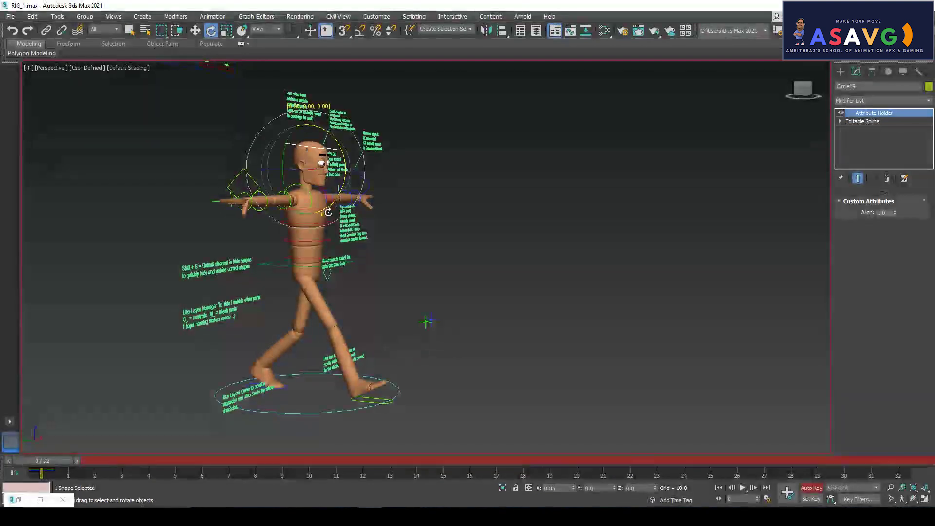
drag(333, 202, 336, 305)
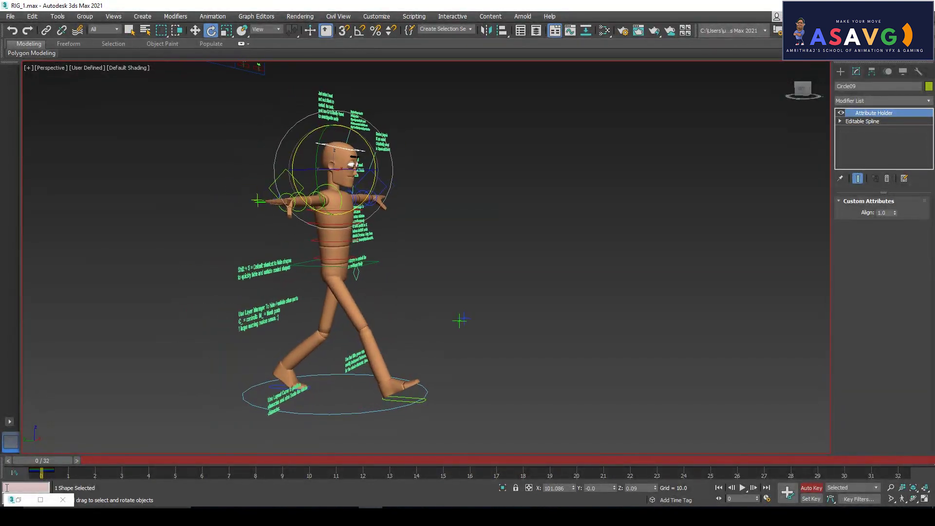
- Rotate the head control at frame 4 so the head tilts upward
drag(38, 466, 136, 461)
key(e)
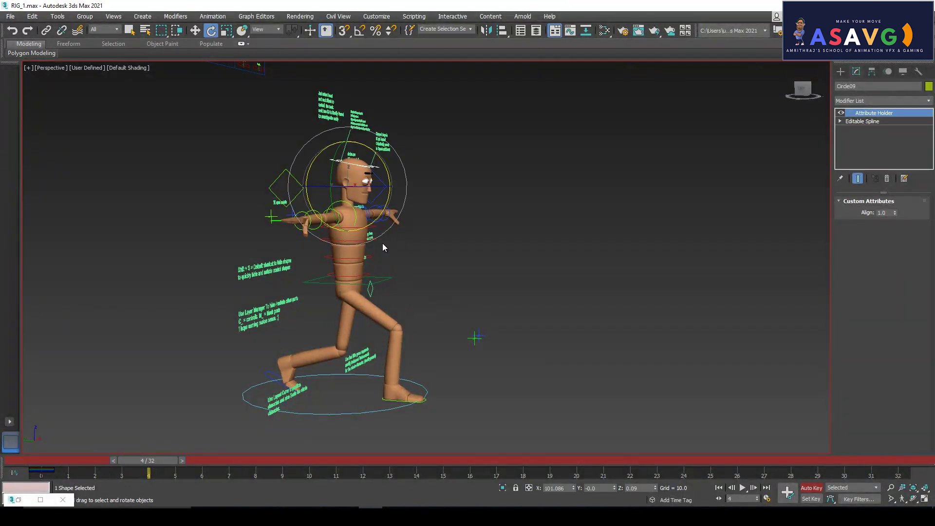
drag(384, 231, 392, 216)
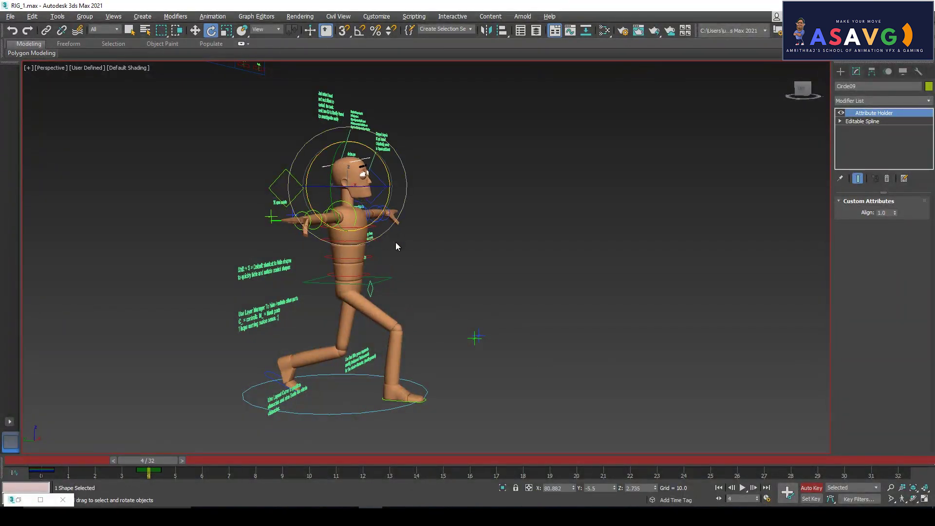
alt+middle_drag(396, 242, 312, 251)
mouse_move(366, 219)
mouse_down()
mouse_move(366, 202)
mouse_move(366, 212)
mouse_up()
alt+middle_drag(336, 232, 297, 239)
- Rotate the head control at frame 11 so the head tilts downward
drag(132, 461, 283, 440)
key(e)
middle_drag(352, 361, 347, 364)
drag(279, 463, 329, 457)
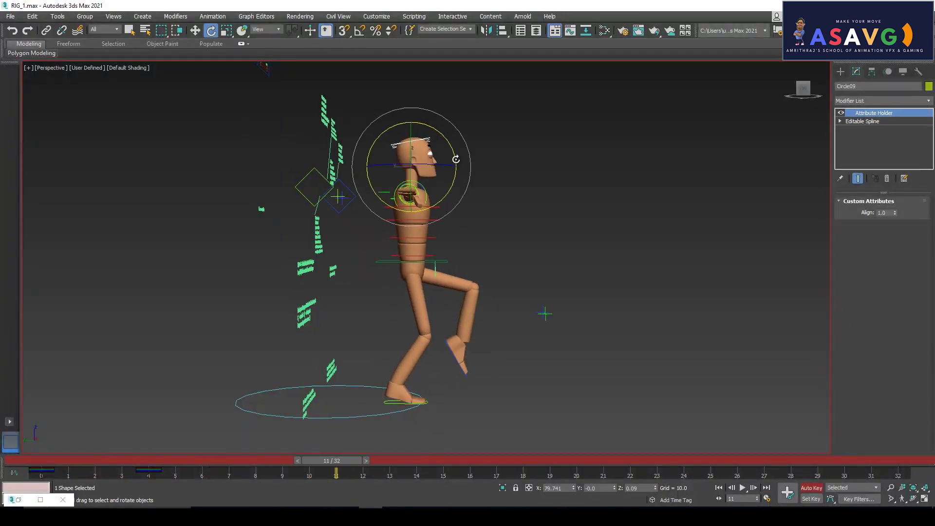
click(459, 204)
key(ctrl+z)
drag(457, 204, 446, 216)
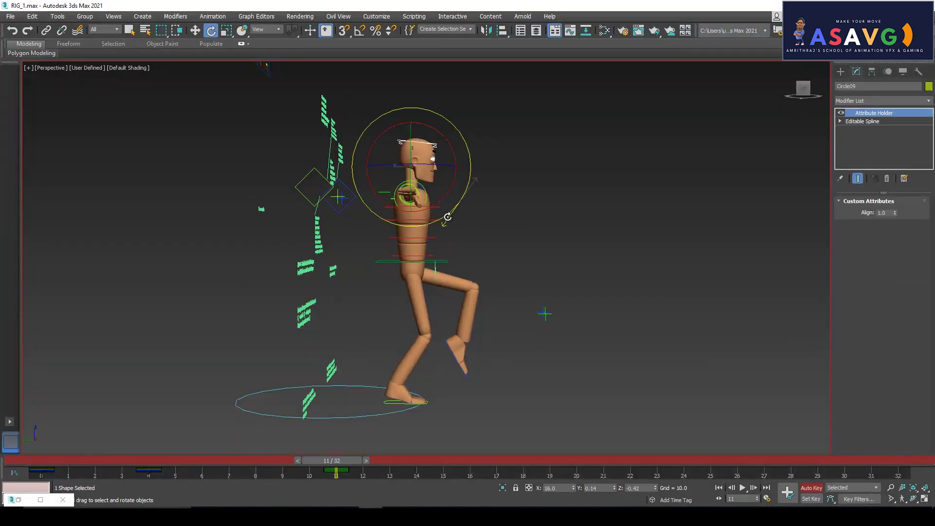
- Tilt the head up at frame 18 and back down at frame 27
drag(340, 467, 523, 467)
key(e)
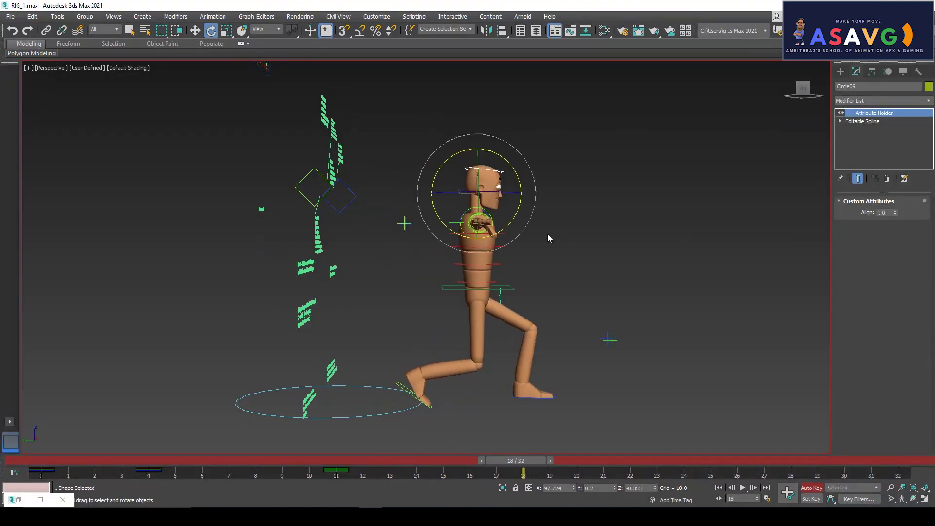
drag(521, 227, 527, 224)
drag(526, 467, 763, 460)
click(700, 476)
key(e)
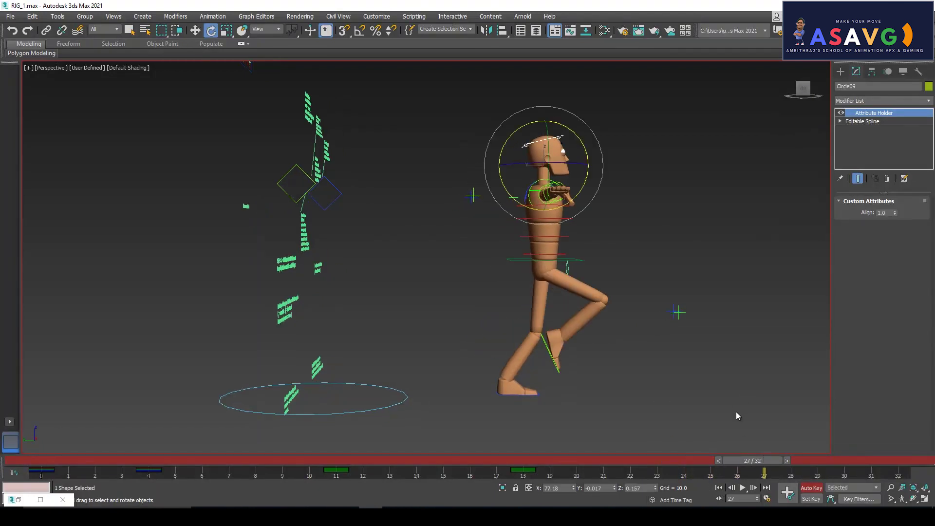
drag(587, 210, 582, 220)
- Render a new preview to check the head motion, and play and scrub the animation in the viewport up to frame 14
drag(760, 460, 42, 482)
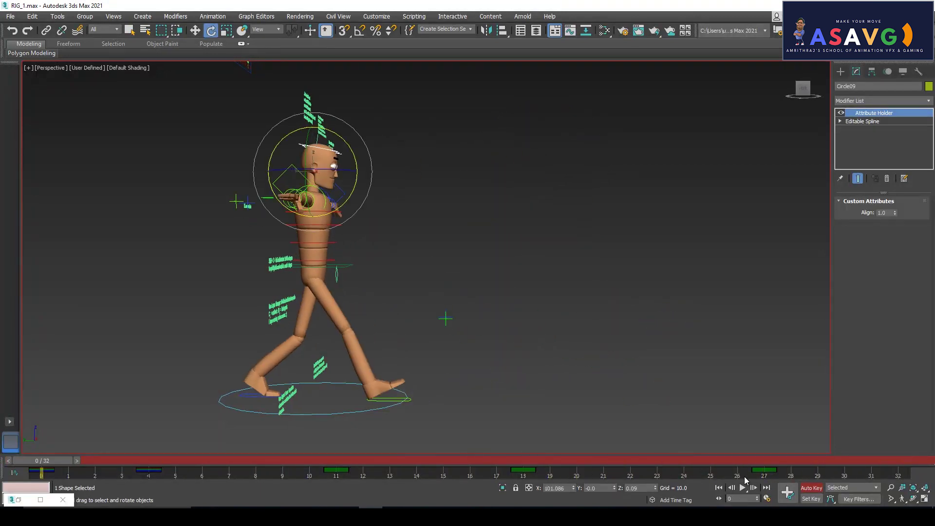
click(26, 69)
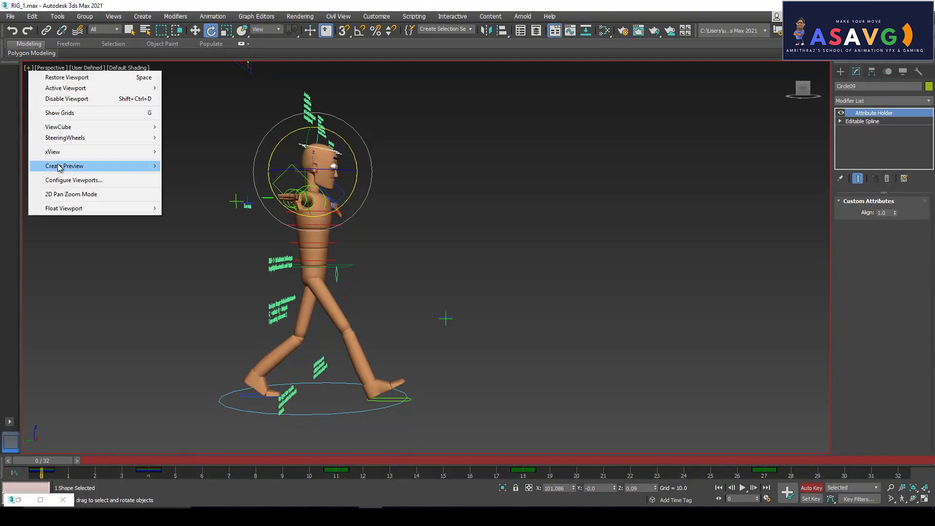
mouse_move(61, 166)
click(201, 201)
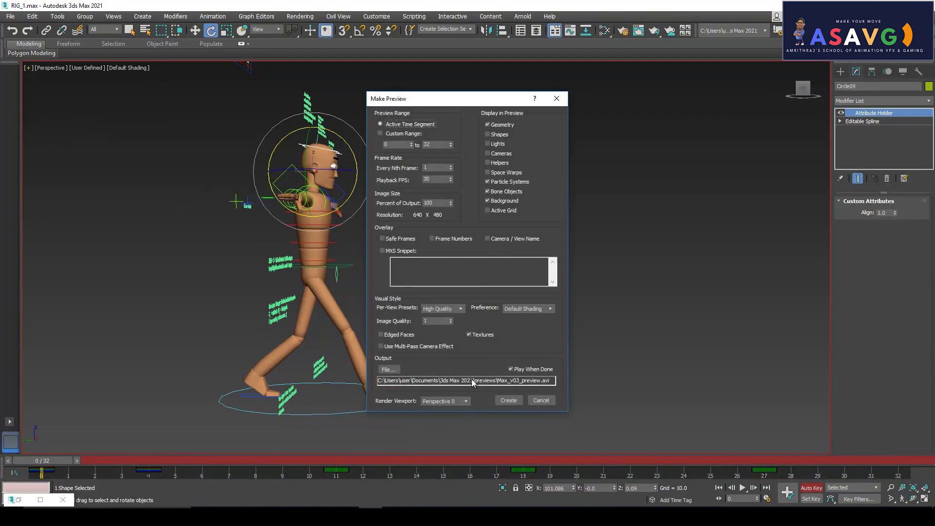
click(506, 401)
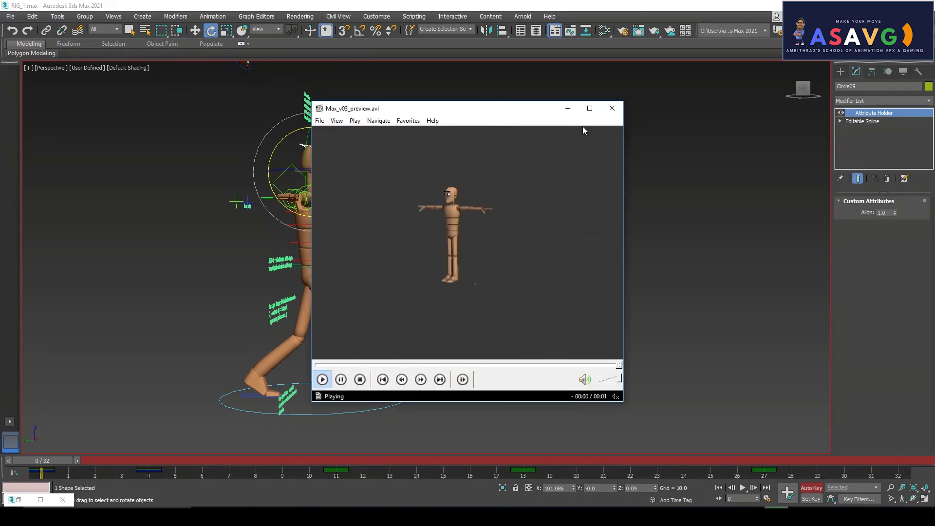
click(589, 109)
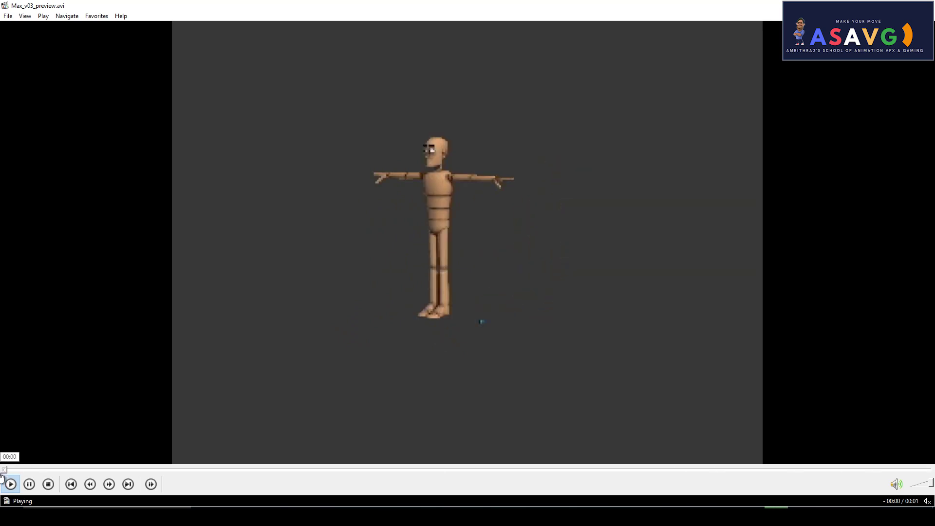
click(917, 1)
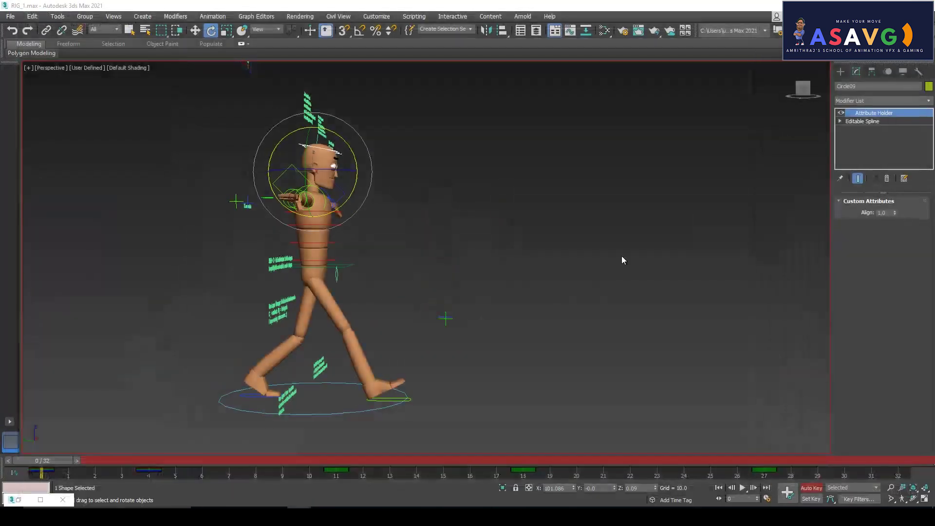
drag(75, 461, 44, 461)
key(e)
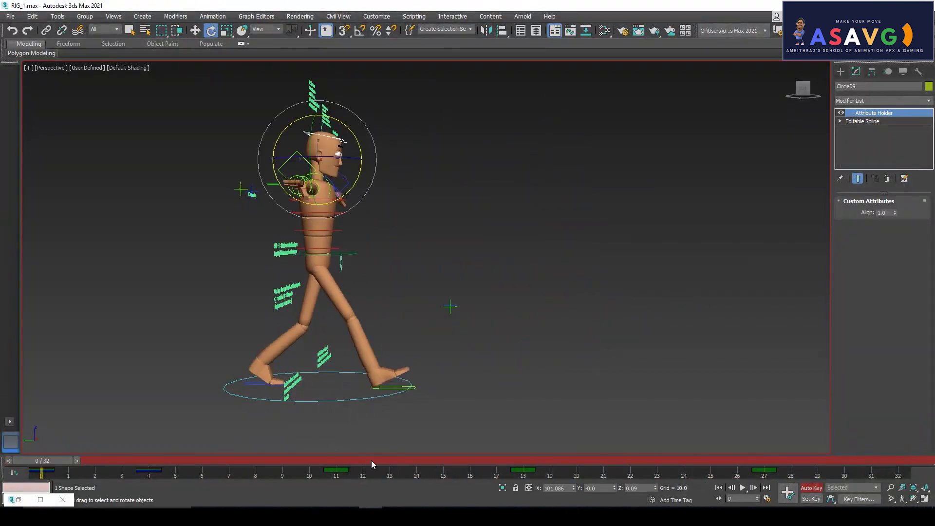
click(742, 488)
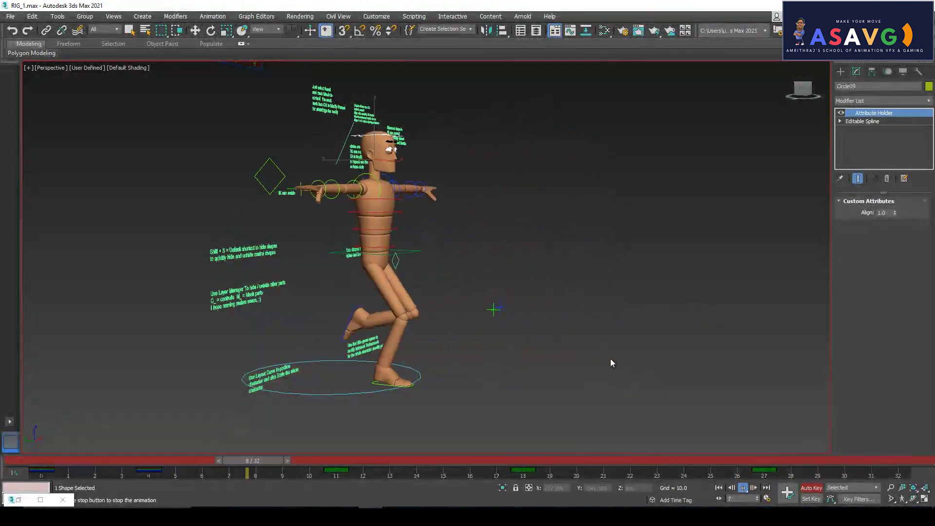
key(slash)
drag(122, 461, 454, 480)
key(e)
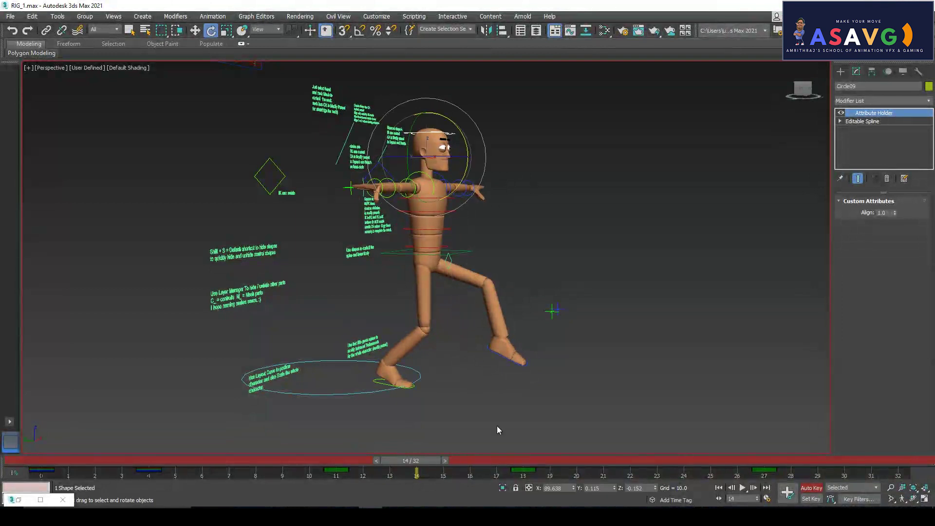
- Select the left foot control at frame 14, try out a Toe bend, and cancel that change
click(524, 366)
alt+middle_drag(484, 378, 507, 375)
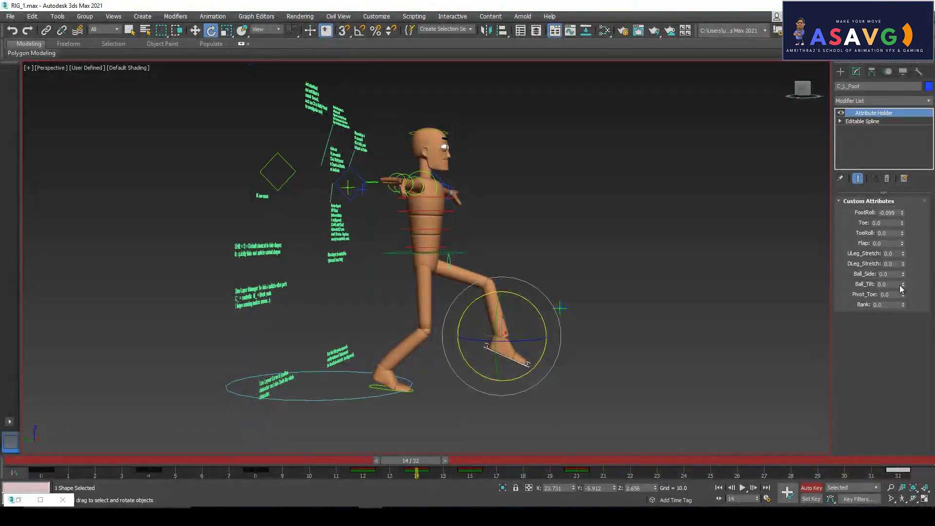
drag(901, 222, 891, 174)
right_click(902, 223)
- Bend the left foot's toes at frame 8 by setting the Toe attribute to -25.5
drag(26, 460, 141, 456)
key(e)
alt+middle_drag(234, 358, 273, 349)
drag(158, 463, 263, 462)
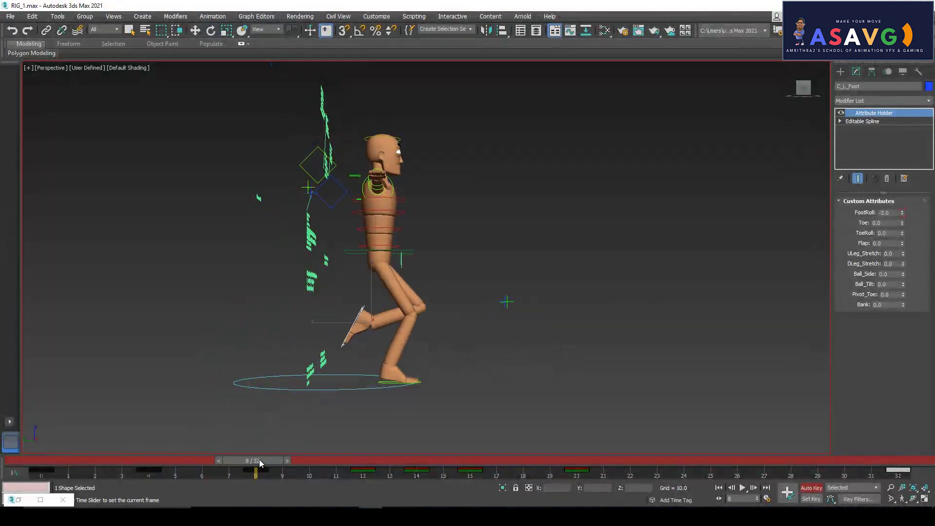
drag(902, 222, 899, 339)
- Raise the left foot's toes at frame 14 by setting the Toe attribute to 19.8
drag(244, 461, 411, 461)
key(e)
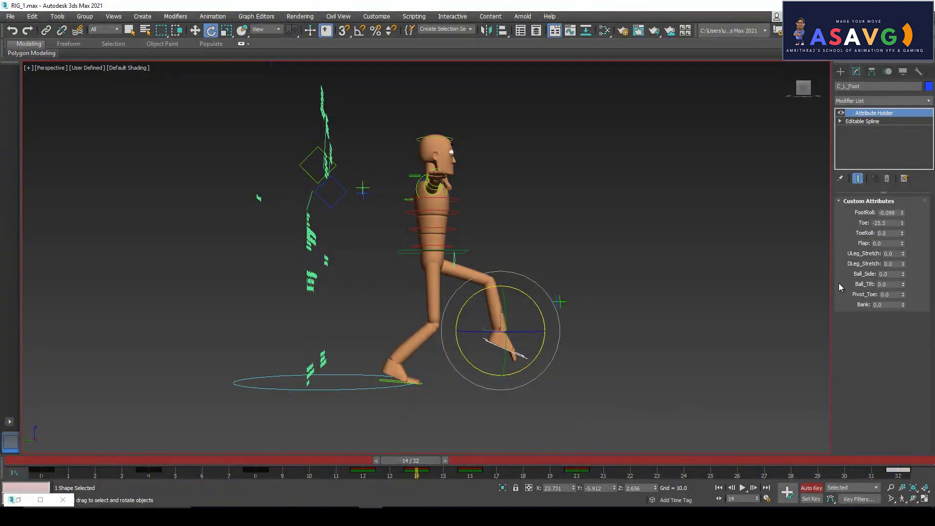
drag(902, 223, 783, 501)
- Adjust the left foot's Toe bend at frames 16 and 15, and check the planted foot at frame 20
drag(417, 460, 465, 478)
key(e)
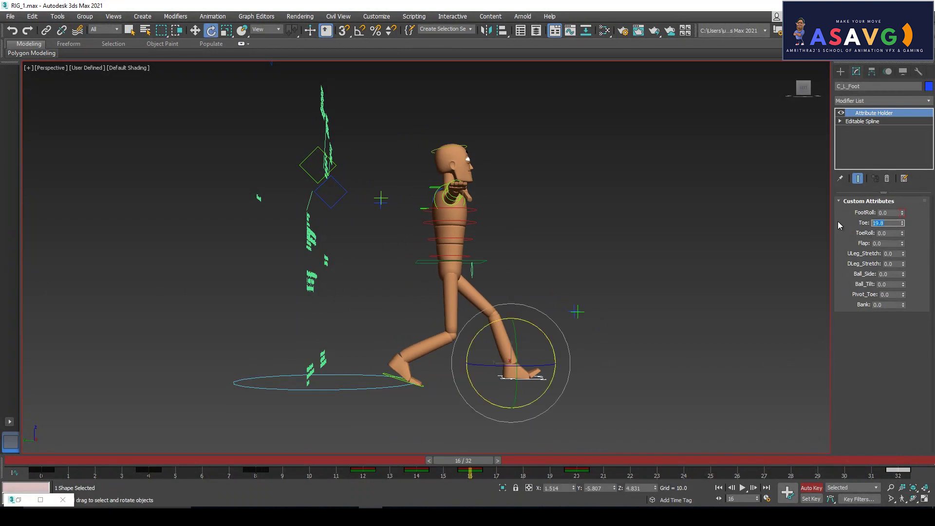
mouse_move(443, 466)
mouse_down()
mouse_move(177, 442)
mouse_move(318, 449)
mouse_move(421, 472)
mouse_move(526, 474)
mouse_move(418, 478)
mouse_move(521, 475)
mouse_move(442, 469)
mouse_up()
key(e)
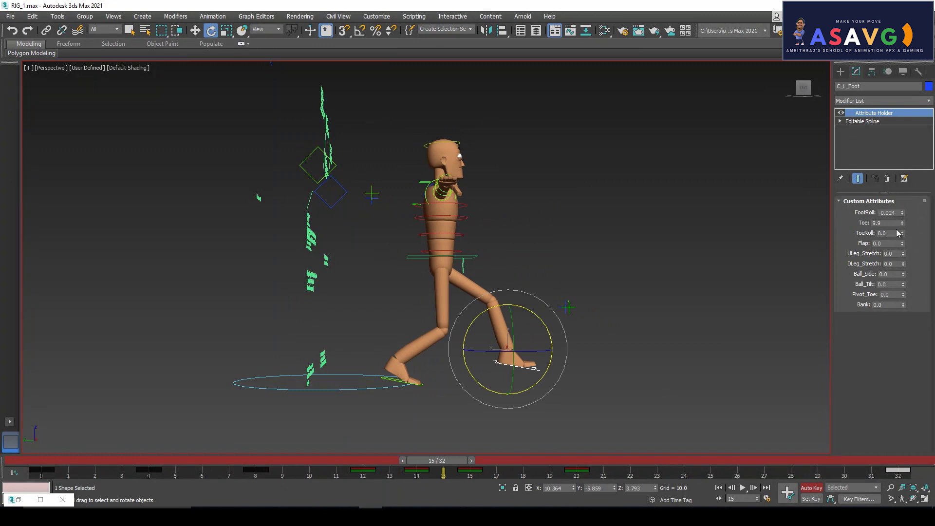
drag(440, 460, 576, 468)
key(e)
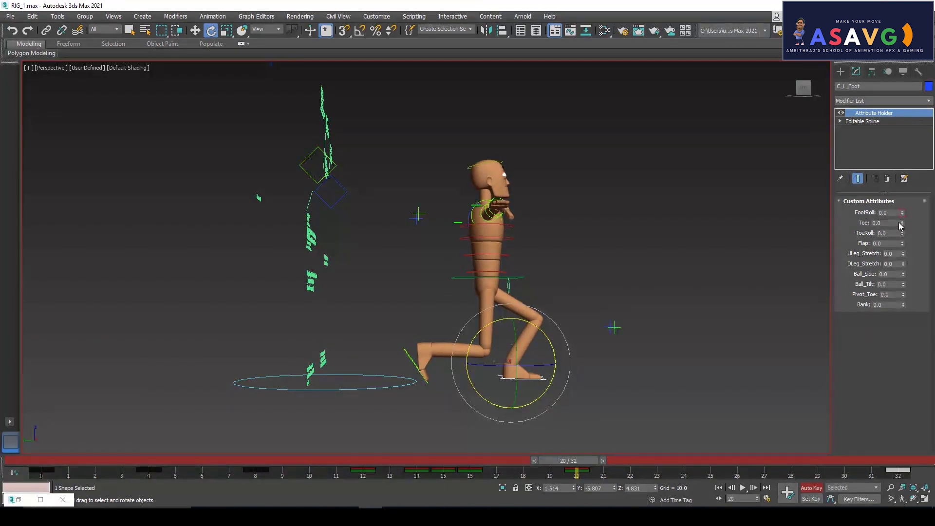
- Select the right foot control and bend its toes at frame 22 by setting the Toe attribute to -23.1
key(w)
click(408, 359)
drag(577, 460, 628, 461)
drag(904, 224, 887, 315)
- Adjust the right foot's Toe attribute at the landing, using about 6.0 at frame 30 and 0 at frame 32
drag(628, 461, 837, 448)
key(w)
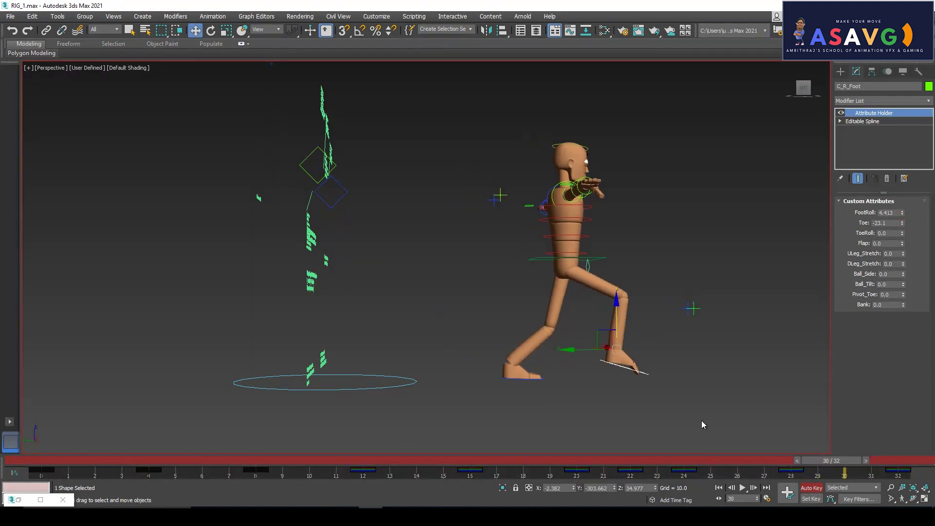
drag(904, 225, 903, 195)
drag(819, 466, 871, 462)
text(w)
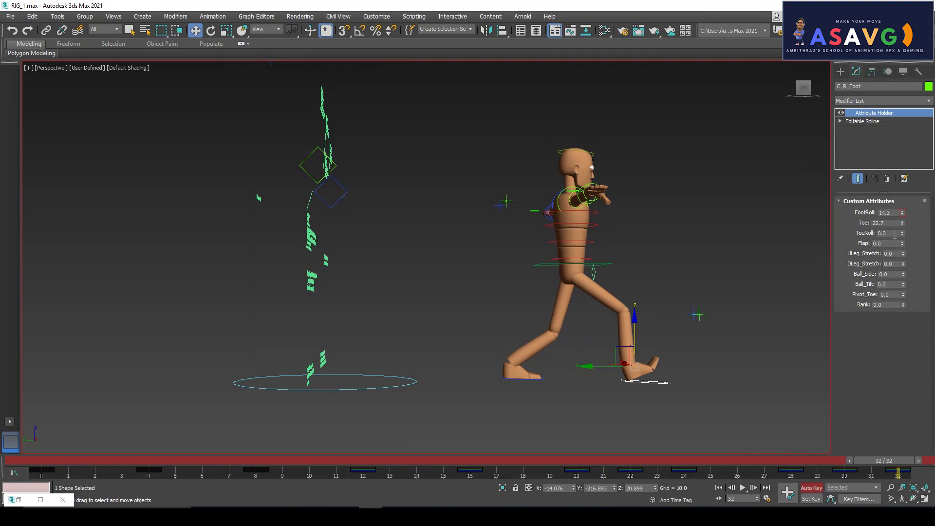
text(0)
key(Return)
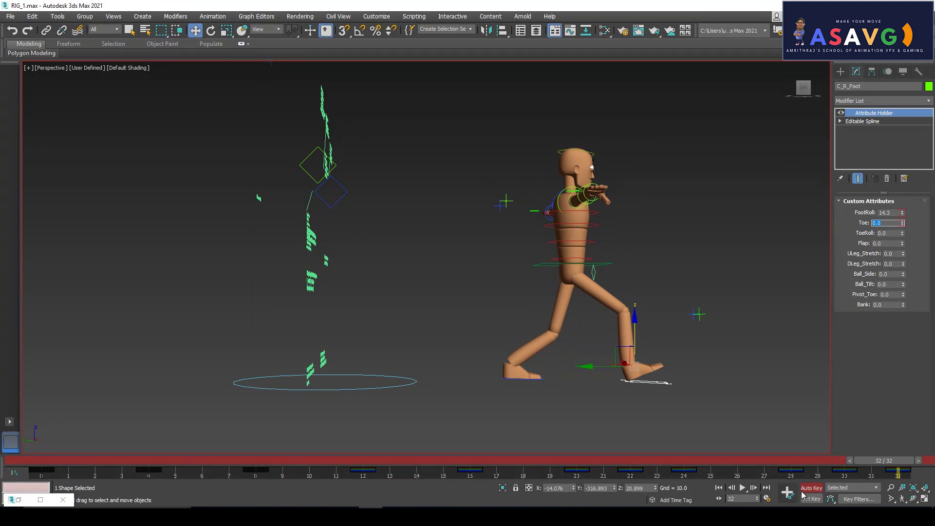
drag(893, 470, 844, 464)
key(w)
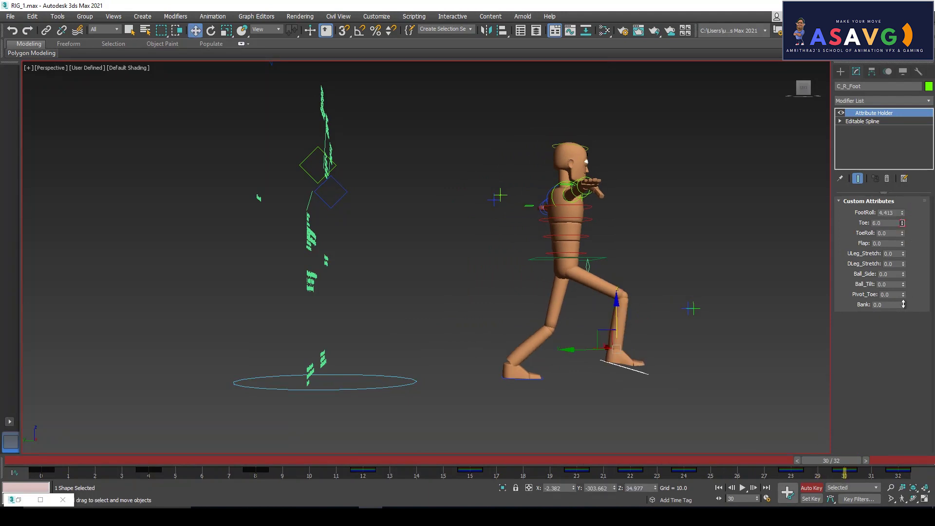
- Flatten the planted right foot's toes at frame 8 by setting the Toe attribute to 0
drag(841, 462, 120, 461)
key(w)
mouse_move(439, 398)
alt+middle_down()
mouse_move(442, 410)
mouse_move(422, 392)
alt+middle_up()
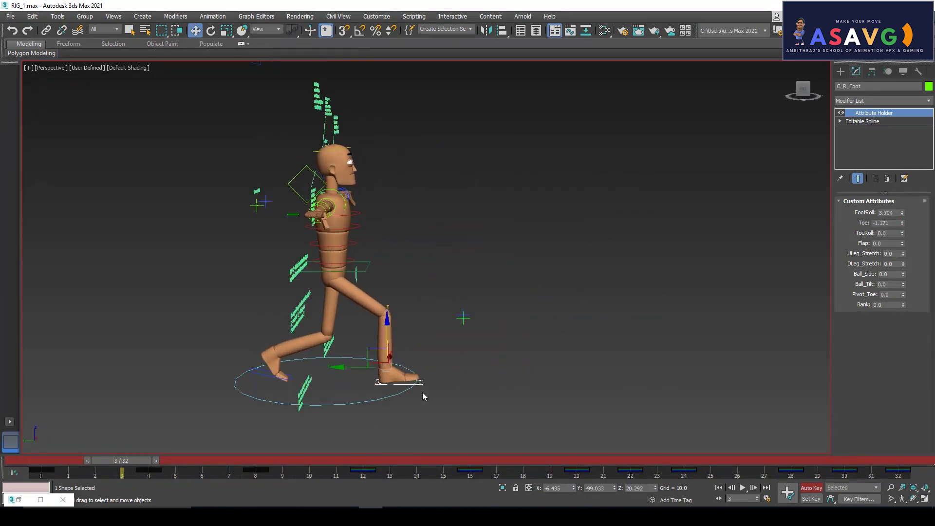
drag(119, 461, 253, 460)
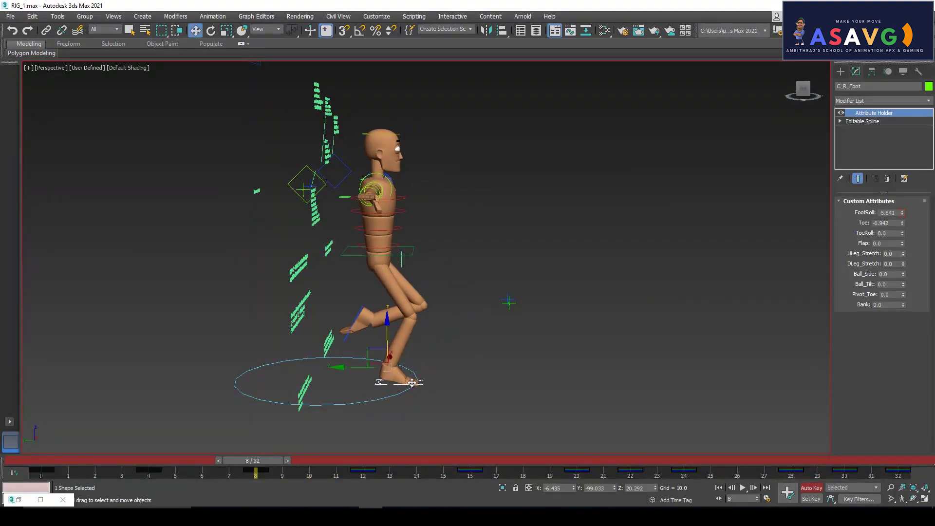
double_click(896, 224)
text(0)
key(Return)
- Set the right foot's Toe attribute to 0 at frames 12 and 16
drag(253, 460, 362, 460)
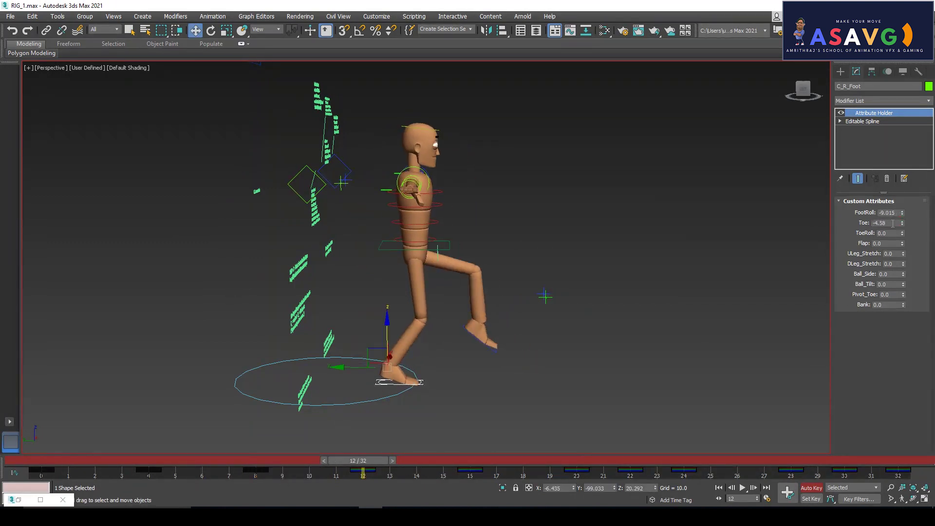
text(0)
key(Return)
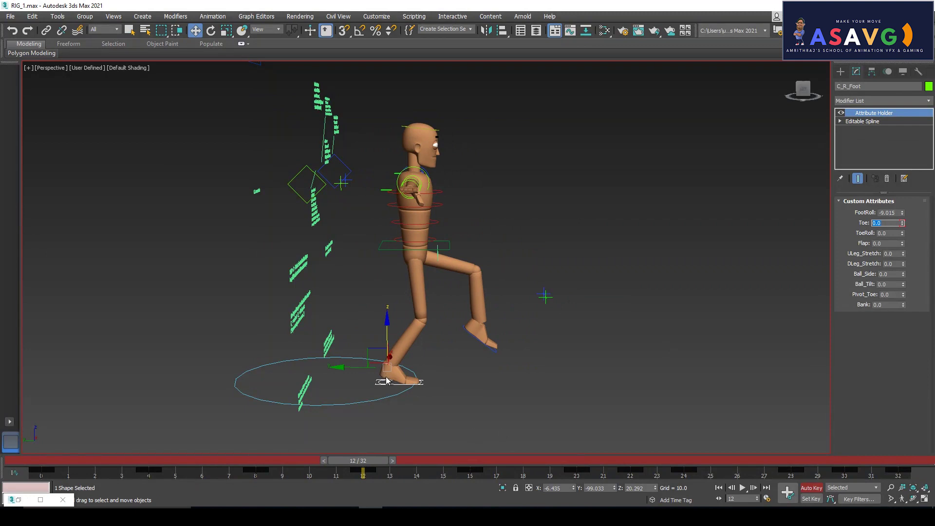
drag(389, 465, 470, 473)
key(w)
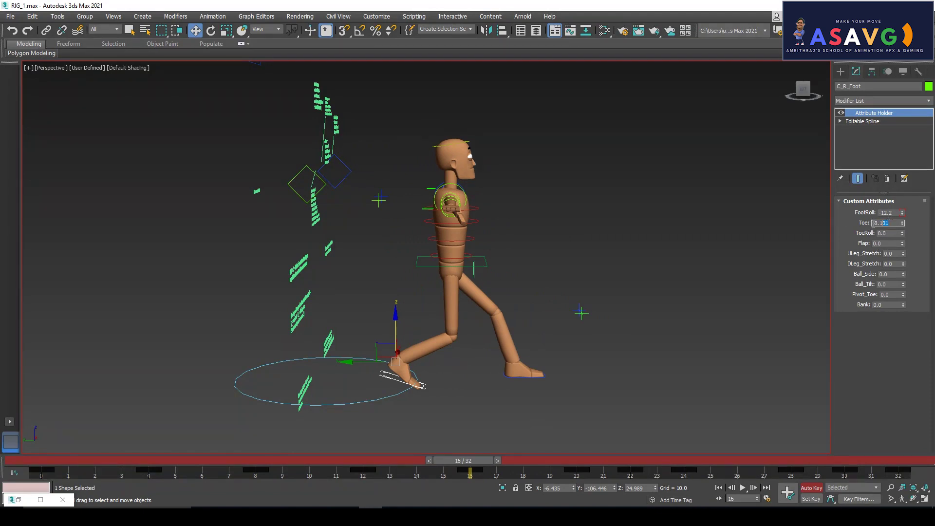
text(0)
key(Return)
- Return to frame 0, create a preview animation of the walk, and enlarge the playback window
drag(463, 466, 41, 473)
key(w)
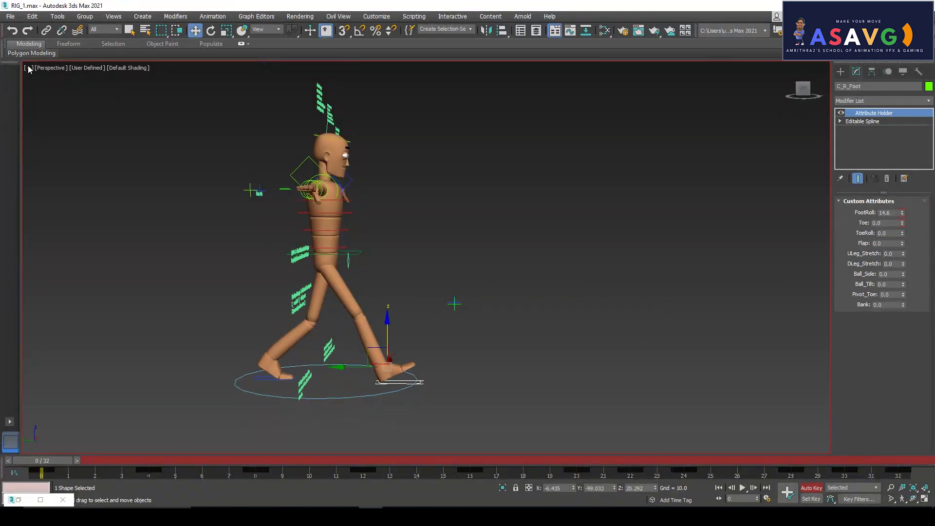
click(28, 69)
mouse_move(62, 166)
click(202, 201)
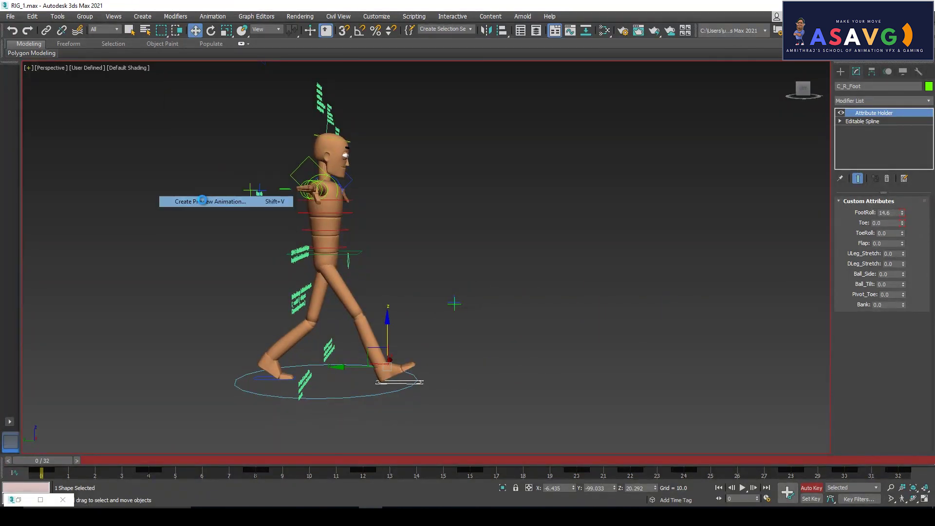
click(508, 400)
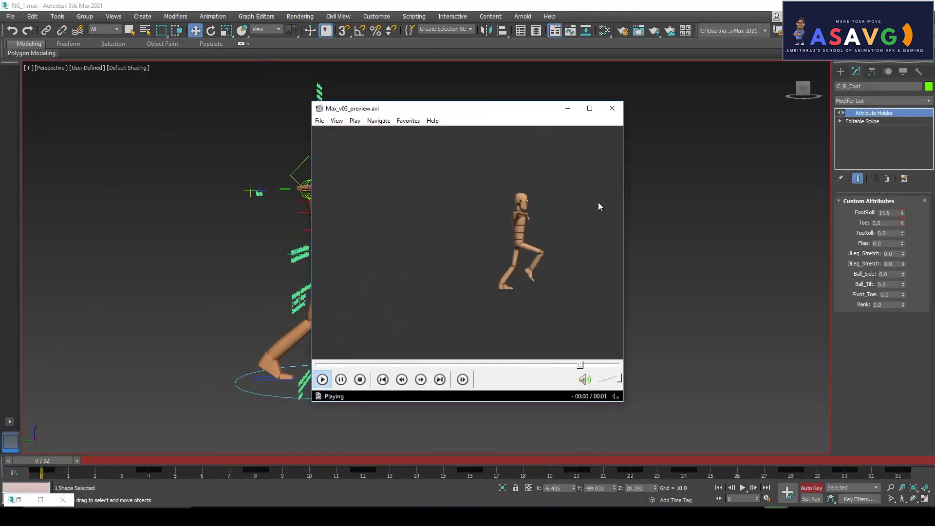
click(589, 109)
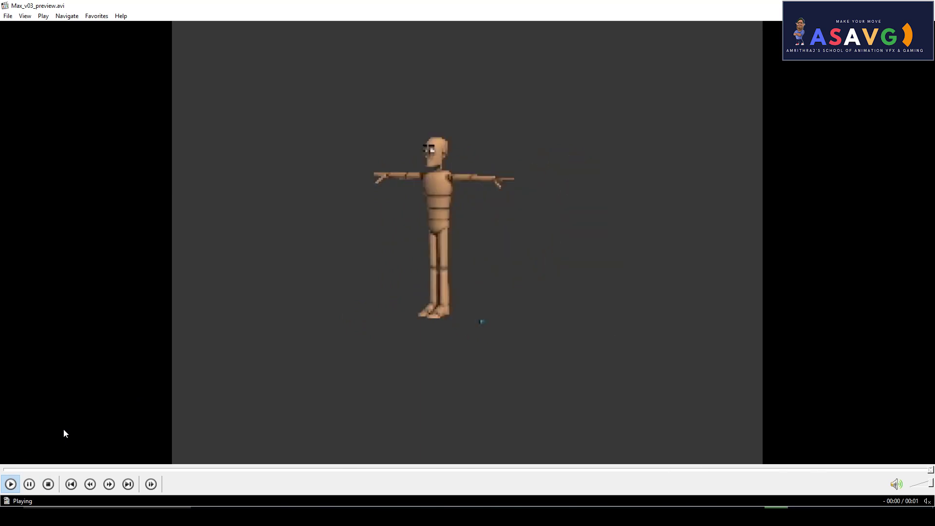
- Replay and pause the walk preview at several points to examine the character's leg and foot motion
key(space)
click(10, 484)
key(space)
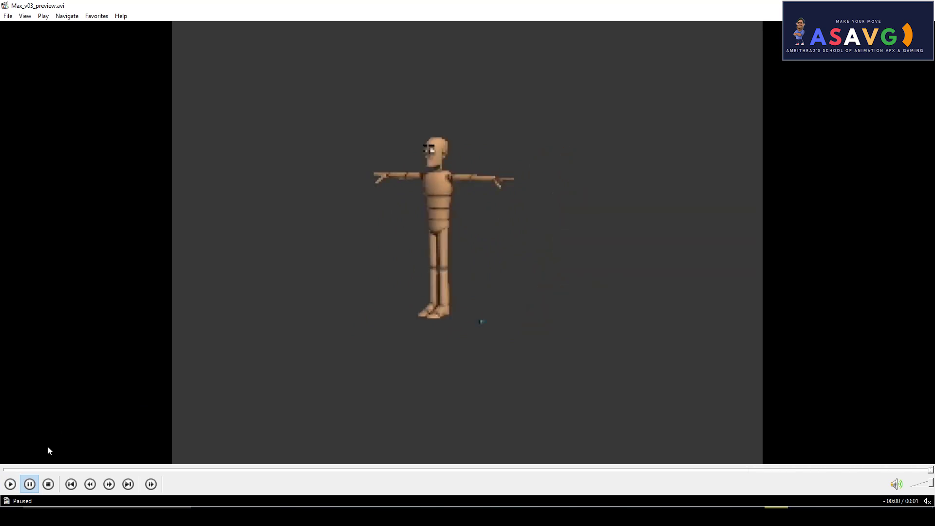
key(space)
key(space)
click(16, 470)
key(space)
click(44, 469)
key(space)
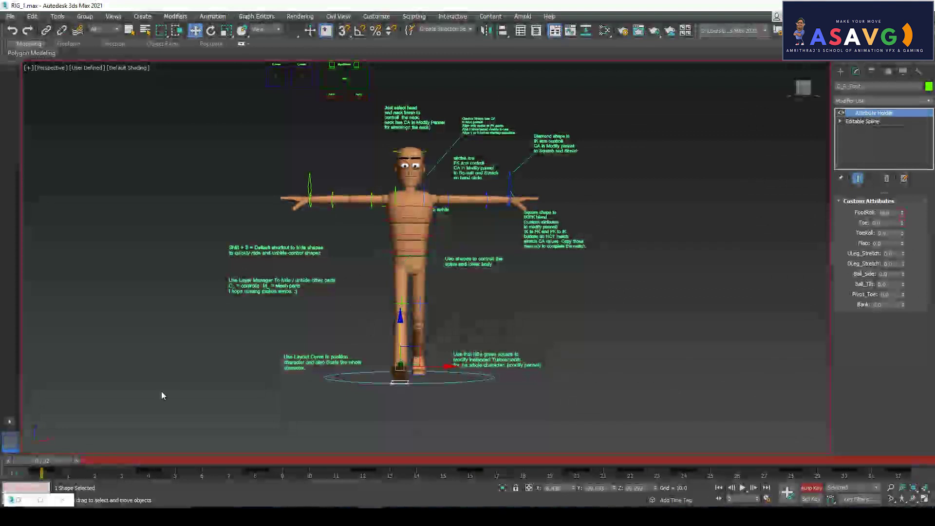
- Select the left foot control at frame 16 and inspect the foot placement from the front
drag(110, 459, 528, 477)
alt+middle_drag(517, 404, 506, 429)
click(440, 390)
drag(524, 460, 476, 461)
key(w)
alt+middle_drag(458, 395, 485, 415)
click(472, 392)
click(439, 393)
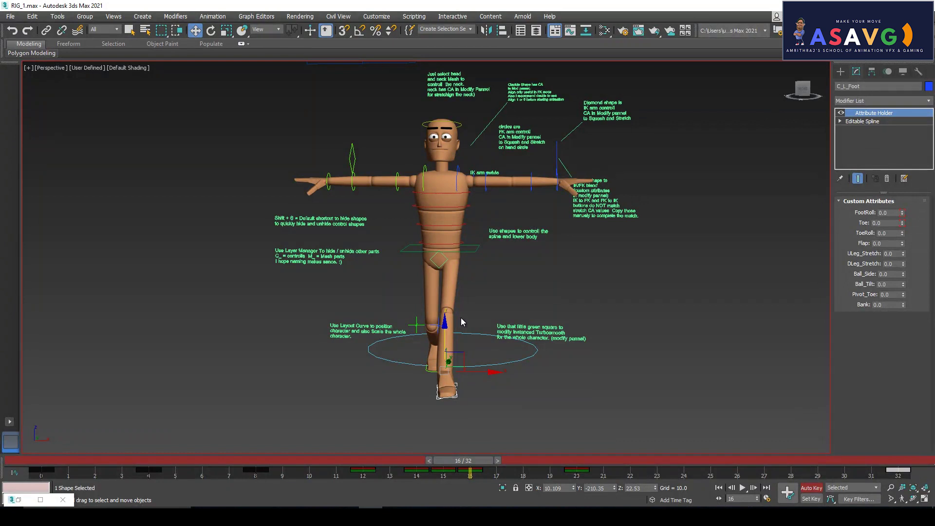
- Scrub through the walk from frame 0 and examine the foot placement from the front and side
drag(470, 464, 41, 462)
key(w)
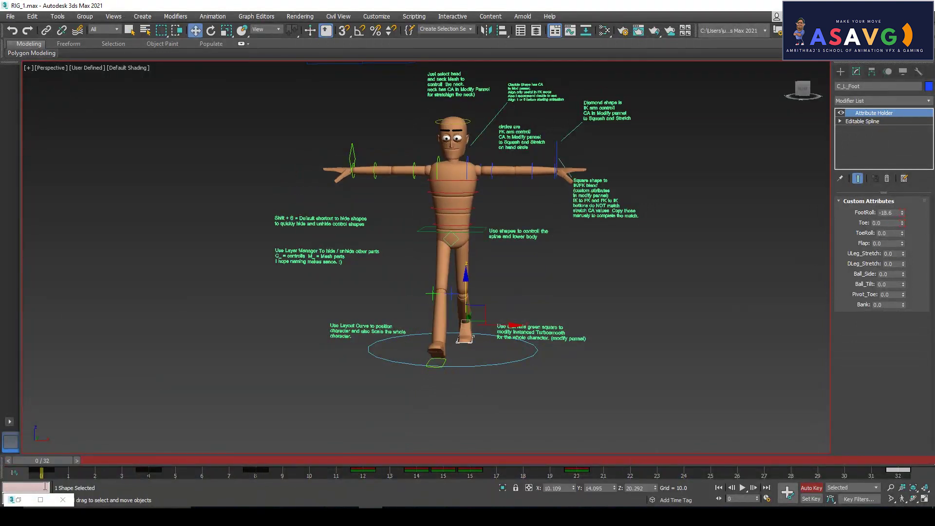
alt+middle_drag(390, 387, 403, 365)
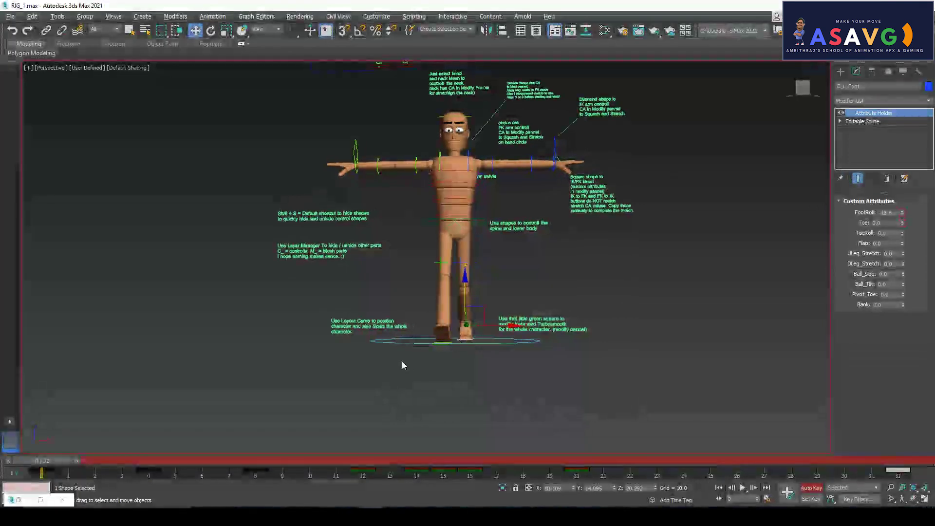
drag(244, 460, 42, 460)
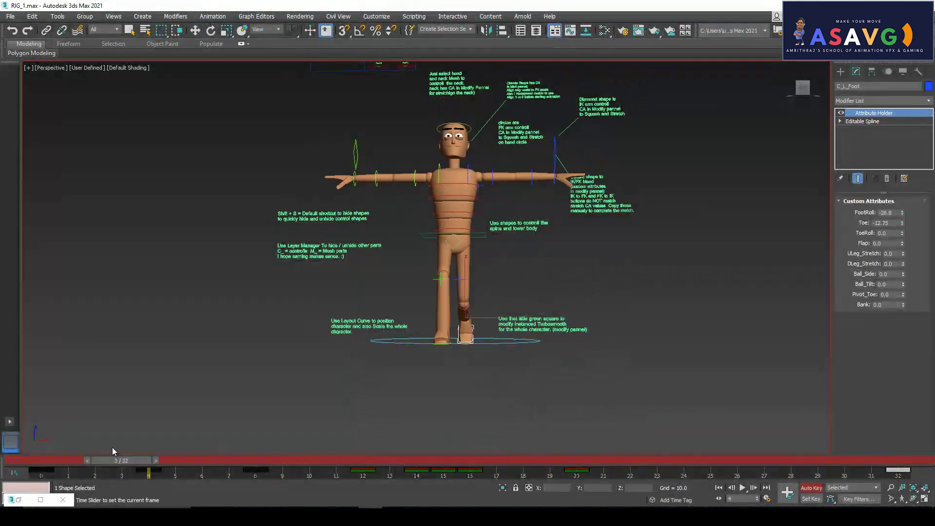
mouse_move(345, 333)
alt+middle_down()
mouse_move(473, 327)
mouse_move(458, 331)
alt+middle_up()
drag(101, 461, 575, 461)
click(603, 476)
key(w)
alt+middle_drag(355, 350, 409, 358)
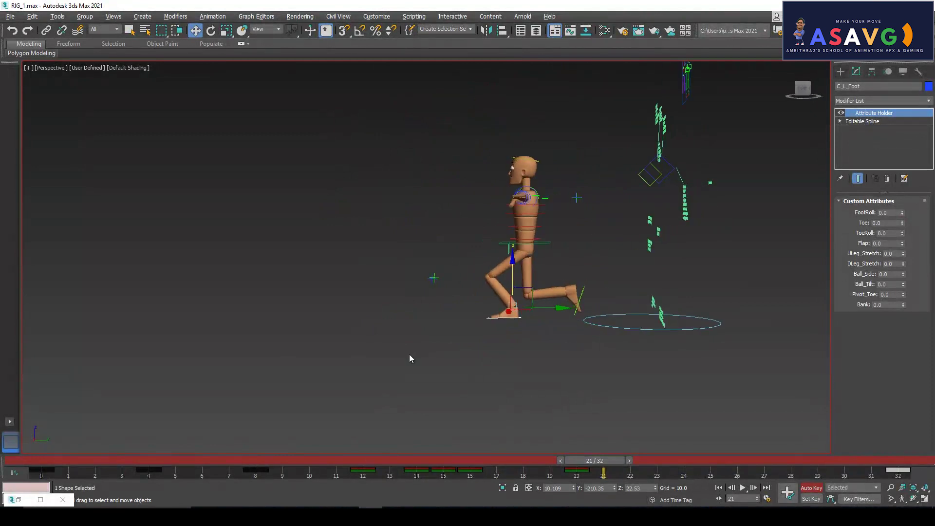
drag(594, 461, 778, 461)
alt+middle_drag(492, 346, 458, 393)
- Move the right foot control sideways at frame 28, away from the left leg it crosses
drag(758, 460, 791, 461)
key(w)
scroll(454, 373, up, 3)
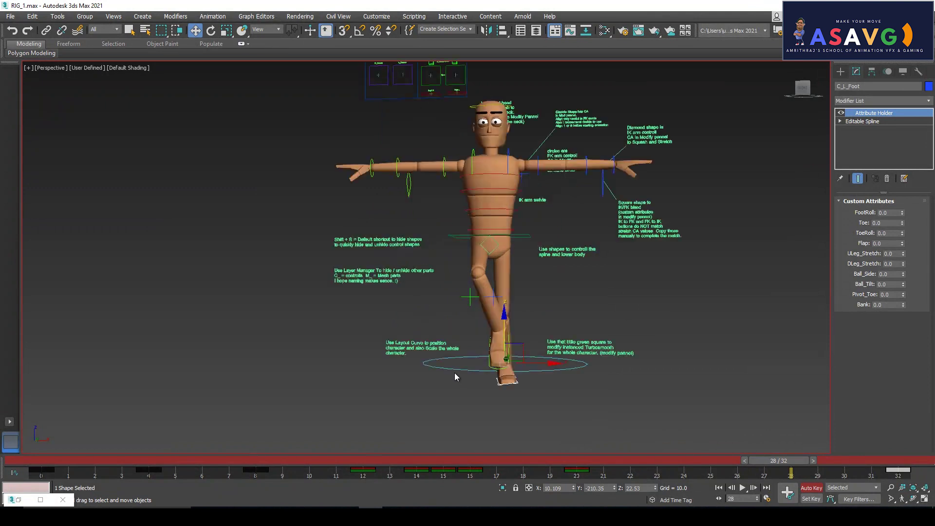
click(523, 343)
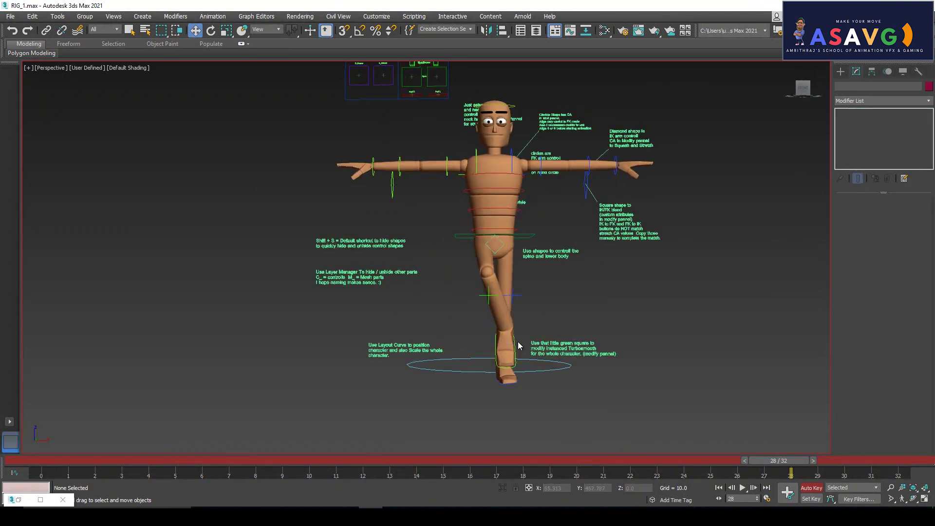
click(513, 345)
drag(554, 326, 531, 326)
- Check the right foot at frame 32 from the front, and scrub the walk from the side to examine its path
drag(775, 461, 903, 460)
key(w)
alt+middle_drag(554, 326, 571, 330)
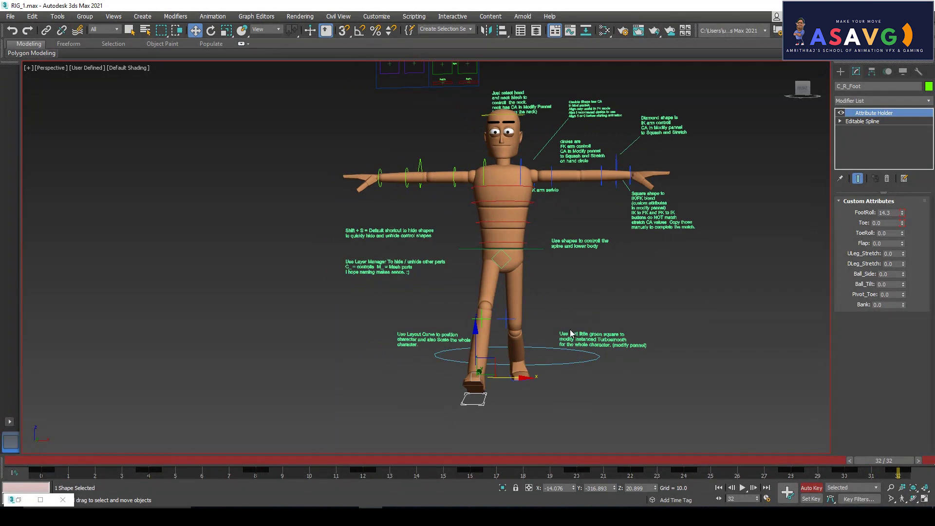
drag(856, 460, 57, 461)
alt+middle_drag(414, 361, 403, 335)
drag(264, 457, 753, 502)
key(w)
drag(752, 461, 542, 461)
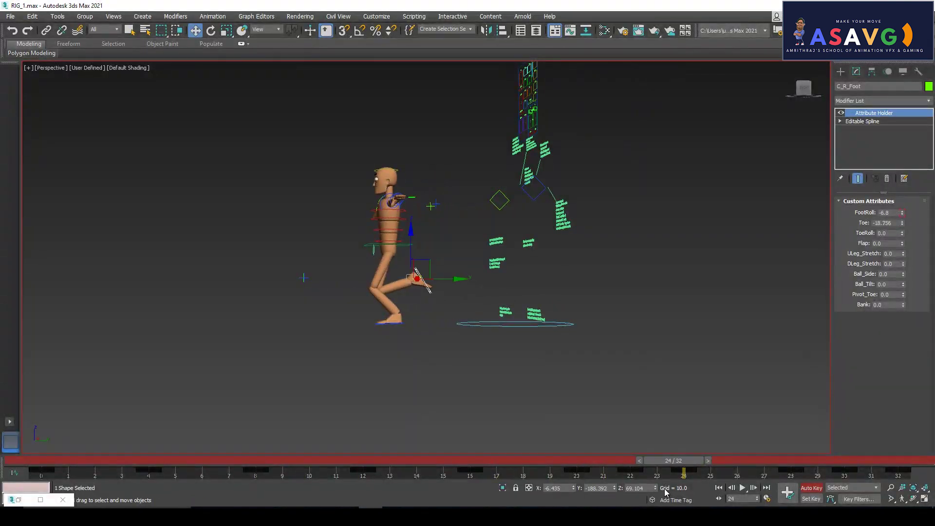
drag(676, 465, 437, 467)
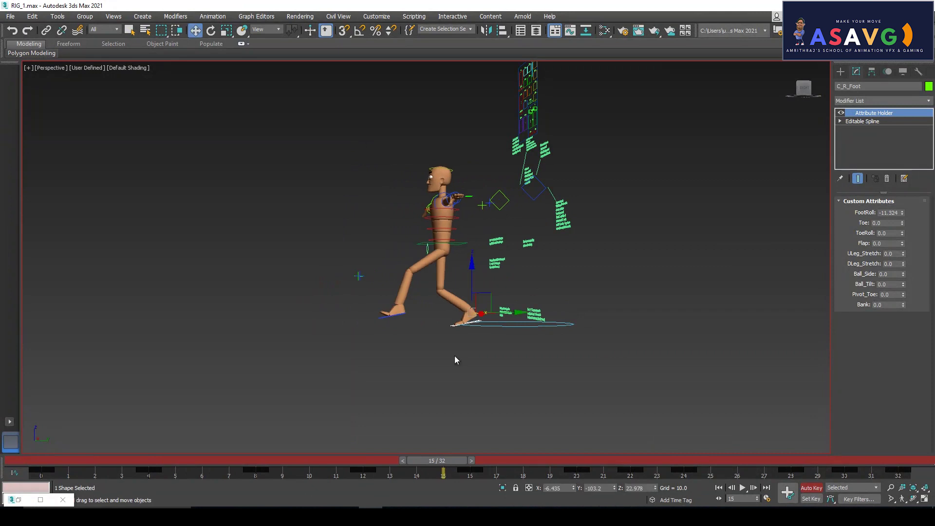
- Select the pelvis control and lower it at frame 4 to a Z position of 90.994
click(443, 244)
drag(103, 463, 148, 472)
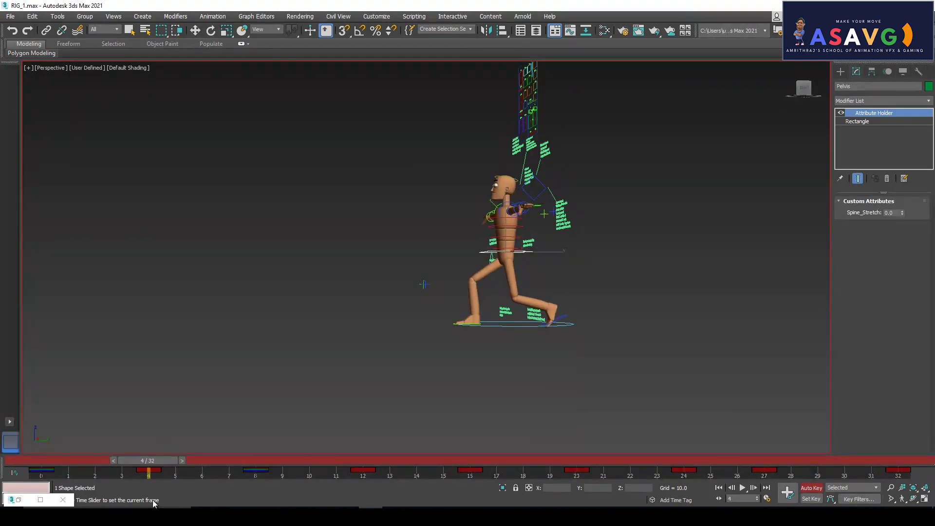
key(w)
drag(508, 214, 509, 225)
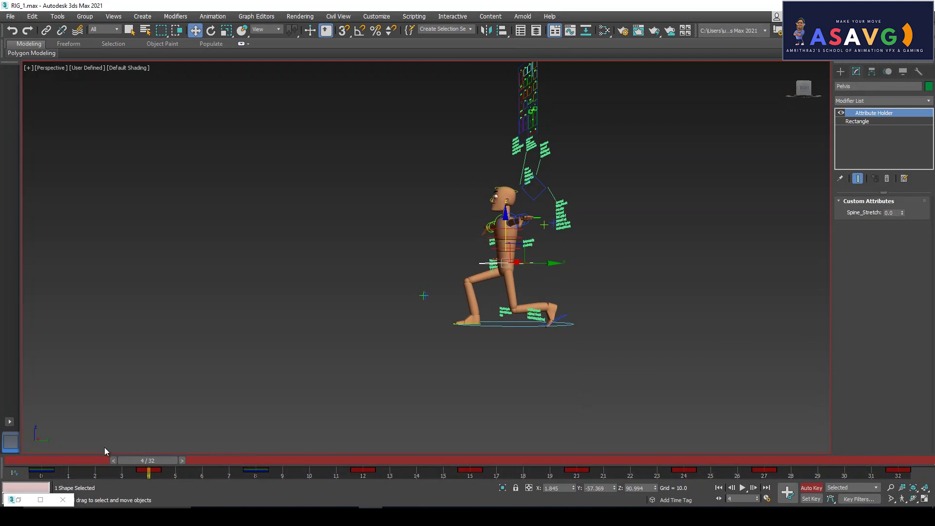
- Review the pelvis motion across the walk, and create a new side-view preview animation for enlarged playback
drag(149, 468, 570, 475)
drag(629, 490, 97, 472)
key(w)
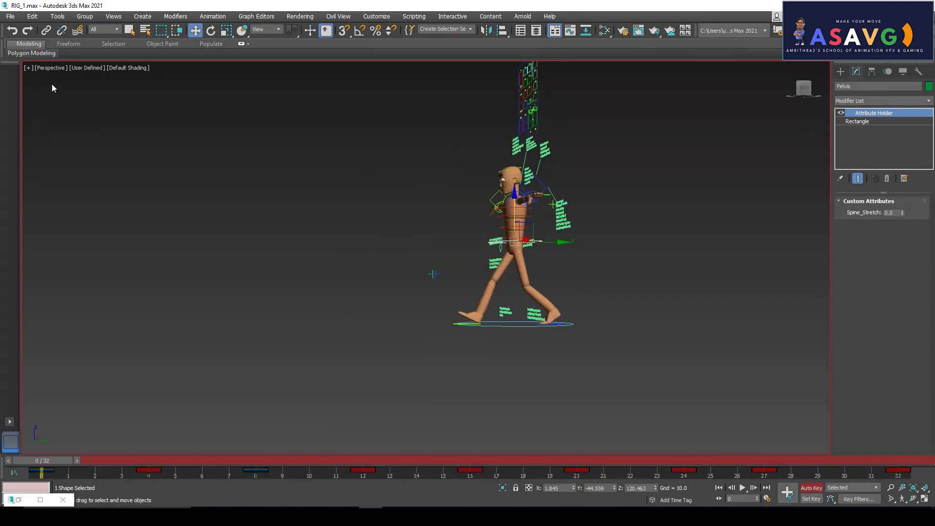
click(27, 70)
click(27, 68)
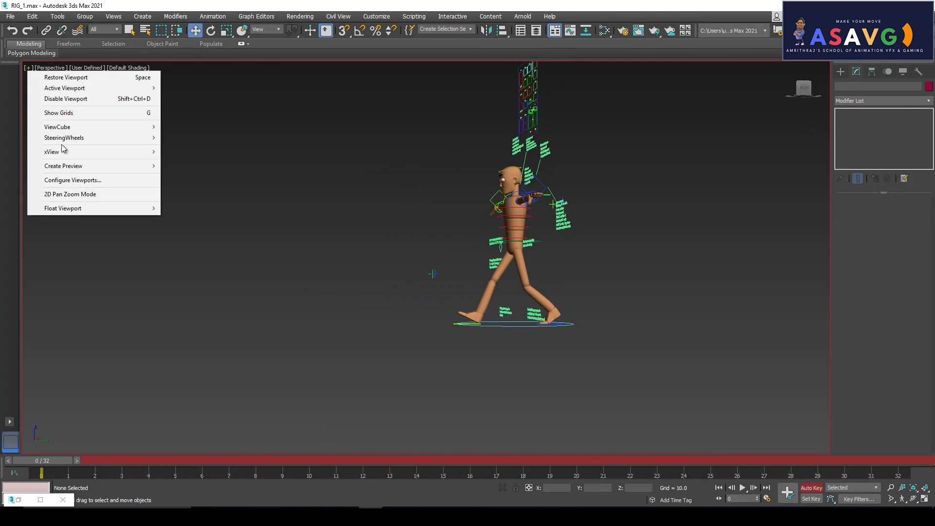
mouse_move(77, 167)
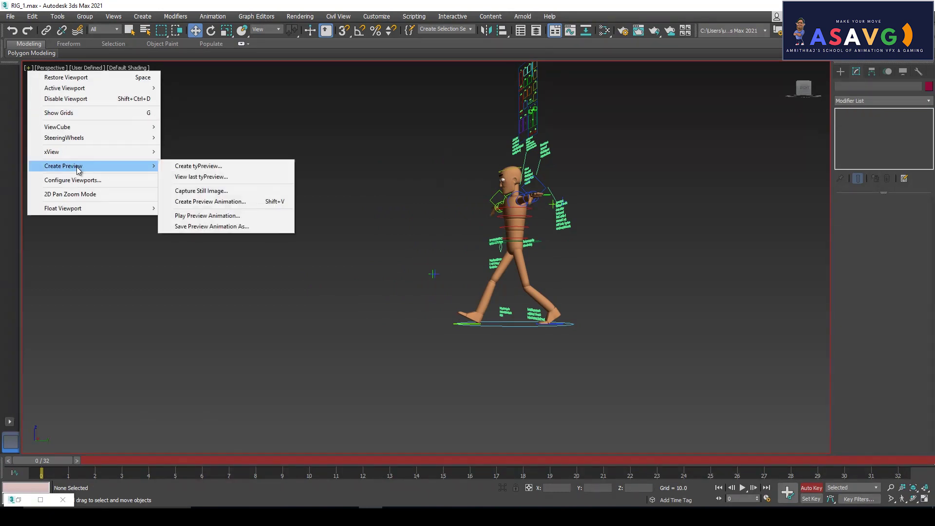
click(253, 202)
click(511, 402)
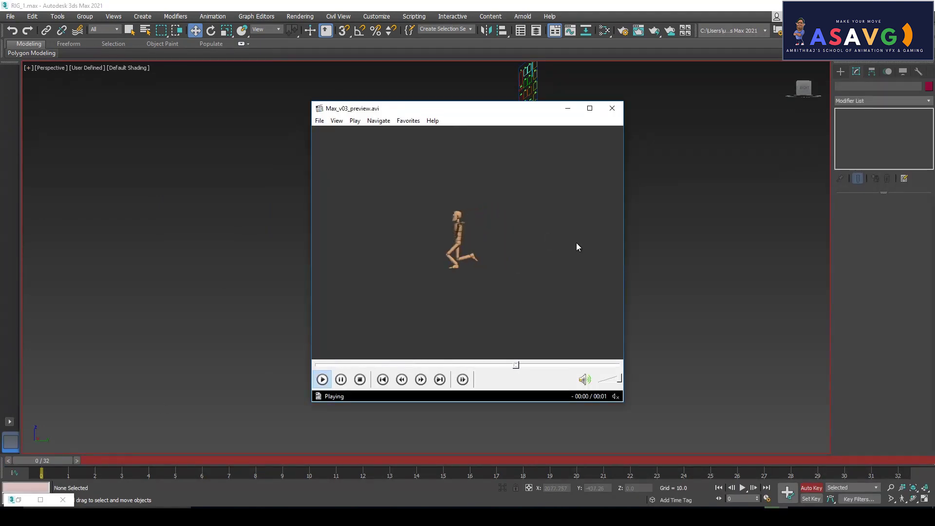
click(589, 109)
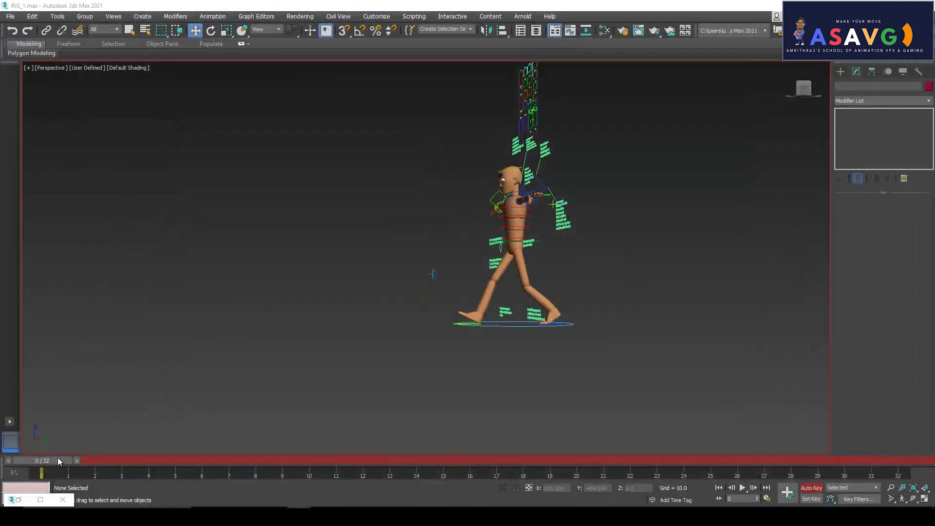
- Select the pelvis control, raise it about 6 units at frame 8, and fine-tune its height at frame 12
drag(57, 460, 387, 482)
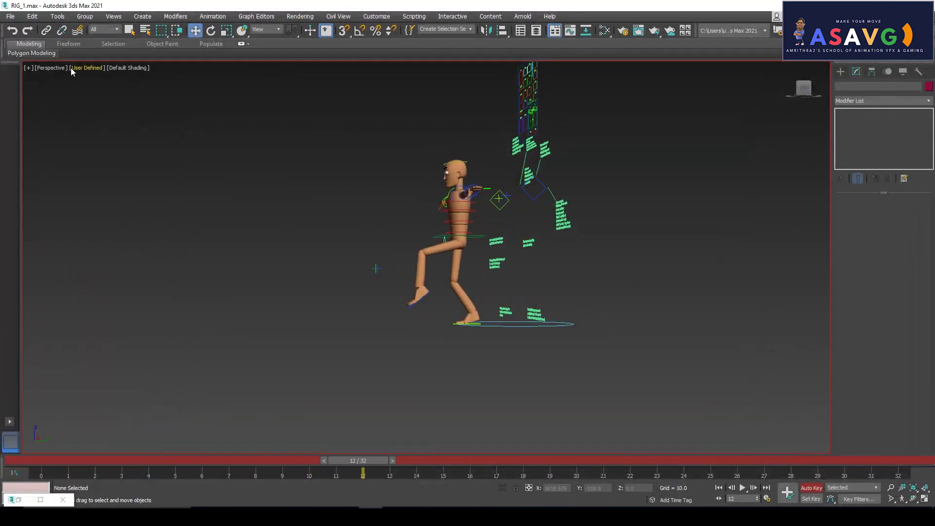
click(473, 235)
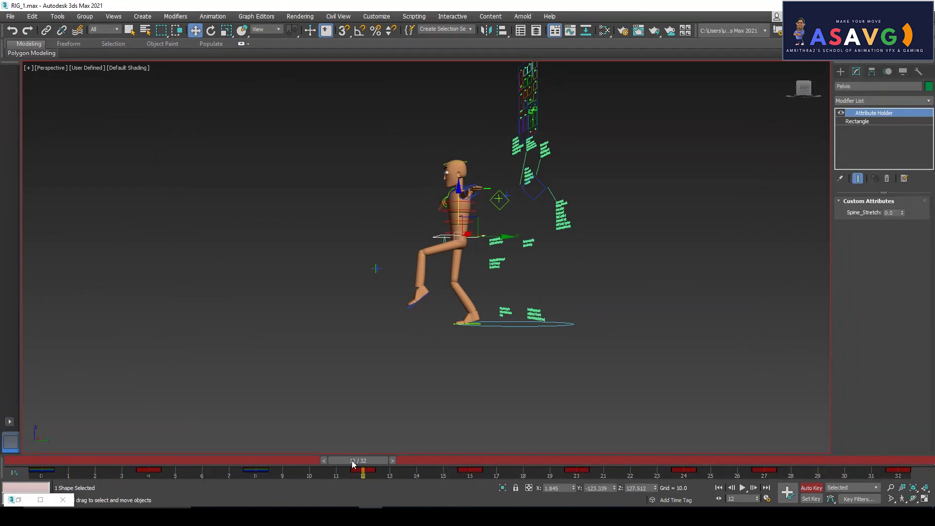
drag(355, 463, 256, 459)
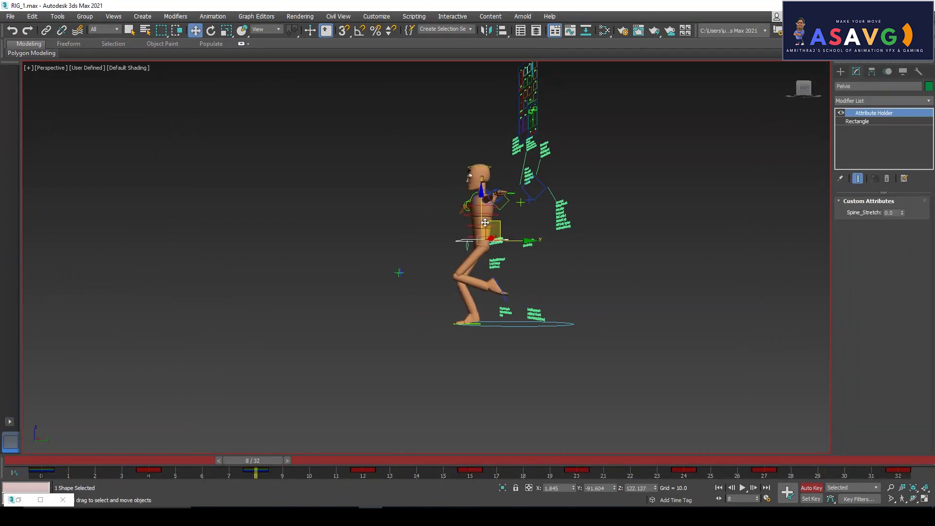
drag(481, 220, 480, 214)
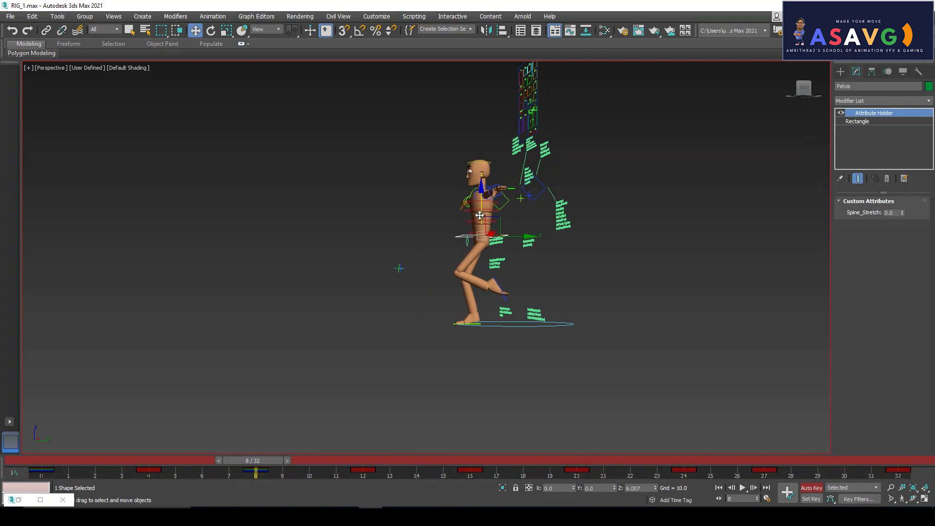
drag(261, 460, 367, 461)
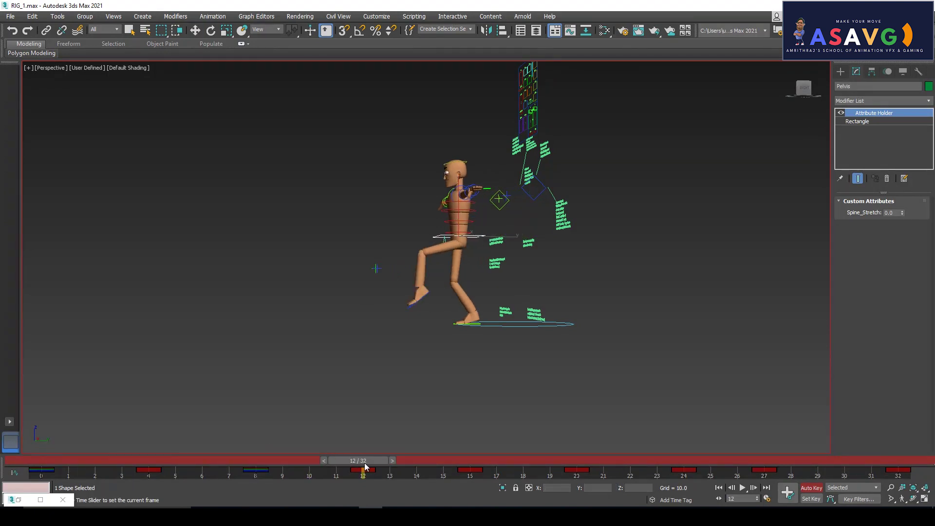
drag(459, 221, 458, 220)
- Raise the pelvis control slightly at frame 24 of the walk
drag(323, 463, 515, 461)
drag(451, 464, 682, 470)
key(w)
key(w)
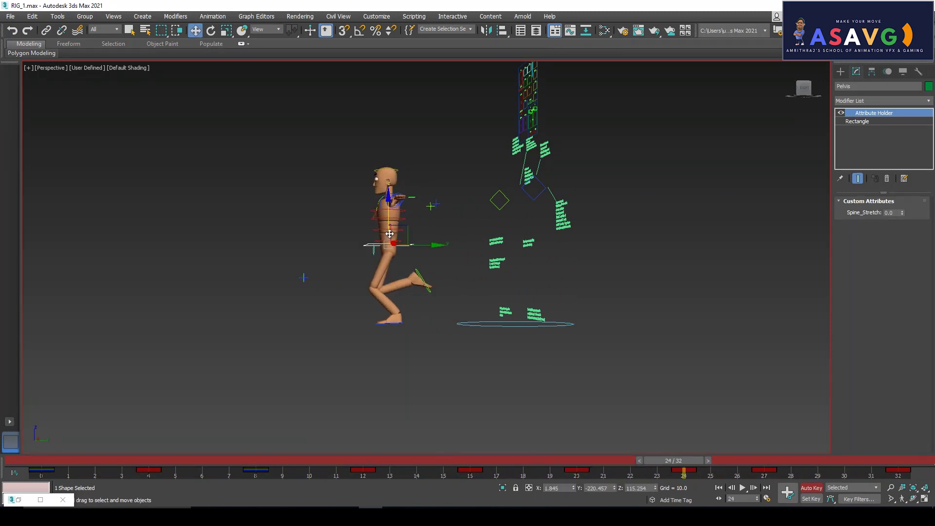
drag(390, 234, 390, 229)
- Raise the pelvis control slightly at frame 27, undoing the first attempt and repeating the move
drag(679, 464, 763, 461)
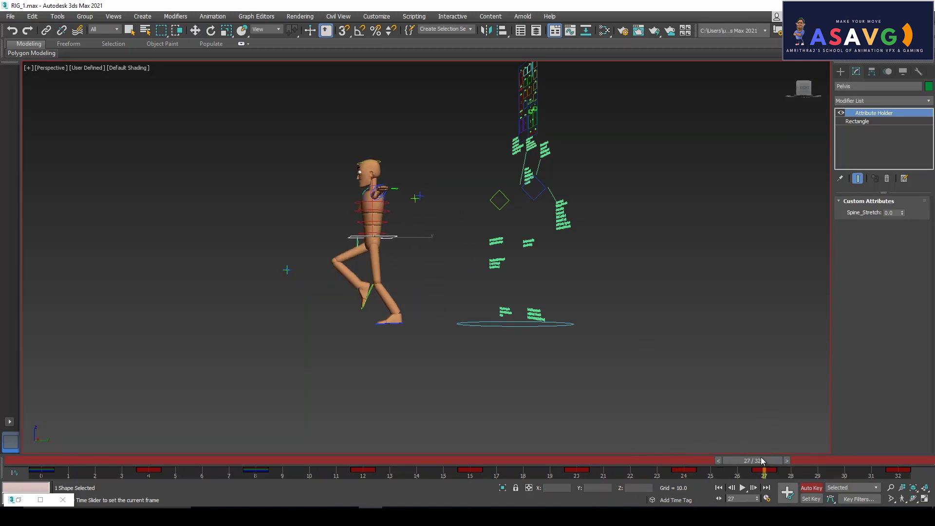
drag(376, 222, 378, 222)
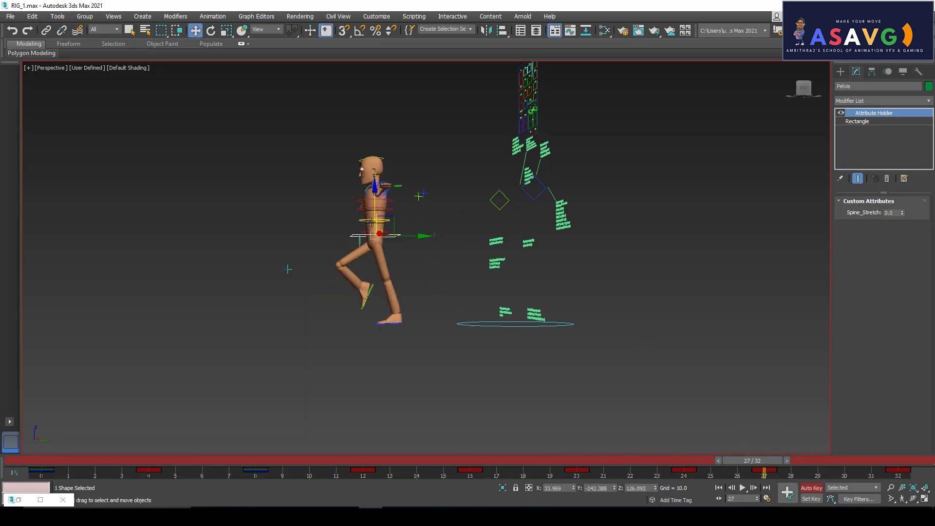
key(ctrl+z)
drag(373, 219, 376, 217)
- Create a preview animation of the walk from the side view, watch it enlarged, and close the playback
drag(770, 470, 42, 470)
click(27, 68)
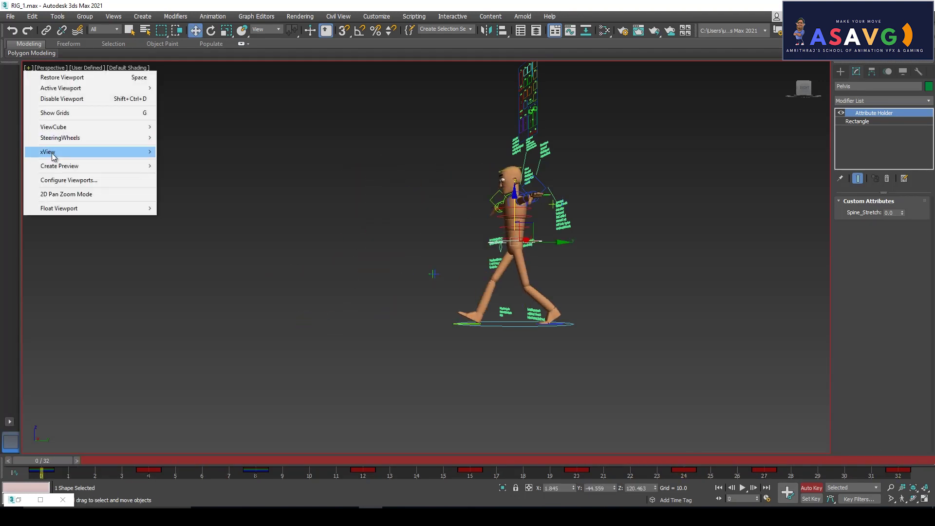
mouse_move(57, 166)
click(205, 201)
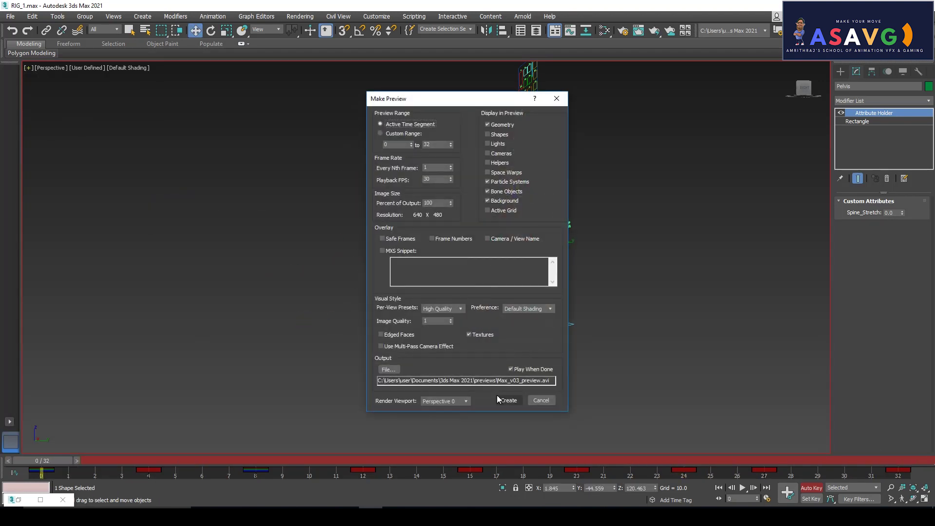
click(497, 395)
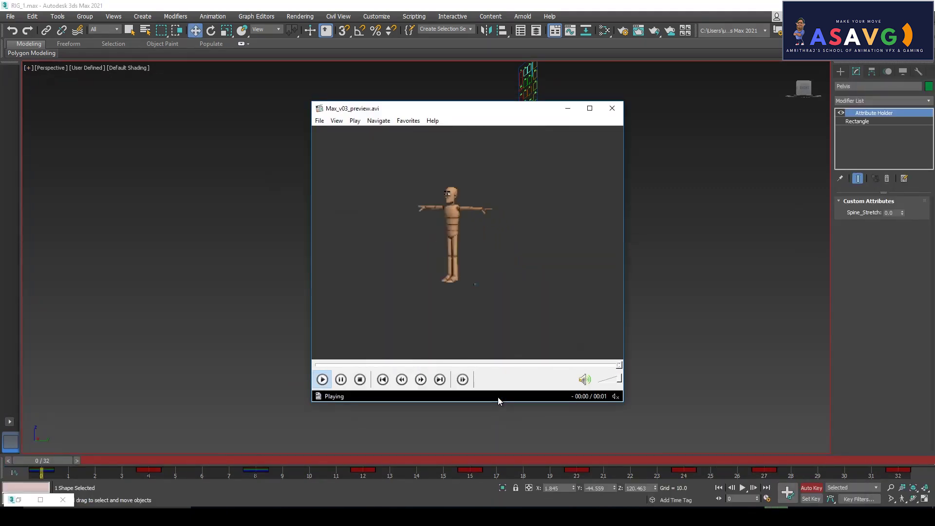
click(590, 109)
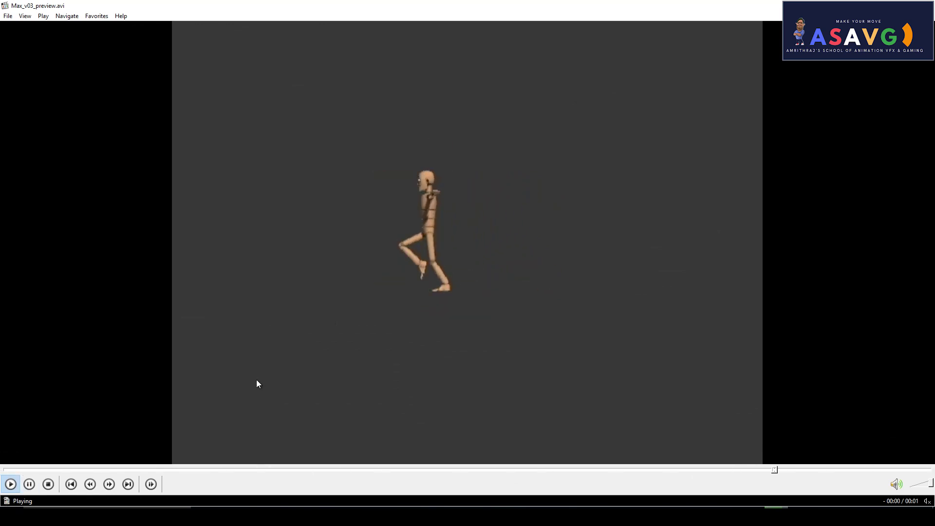
click(123, 471)
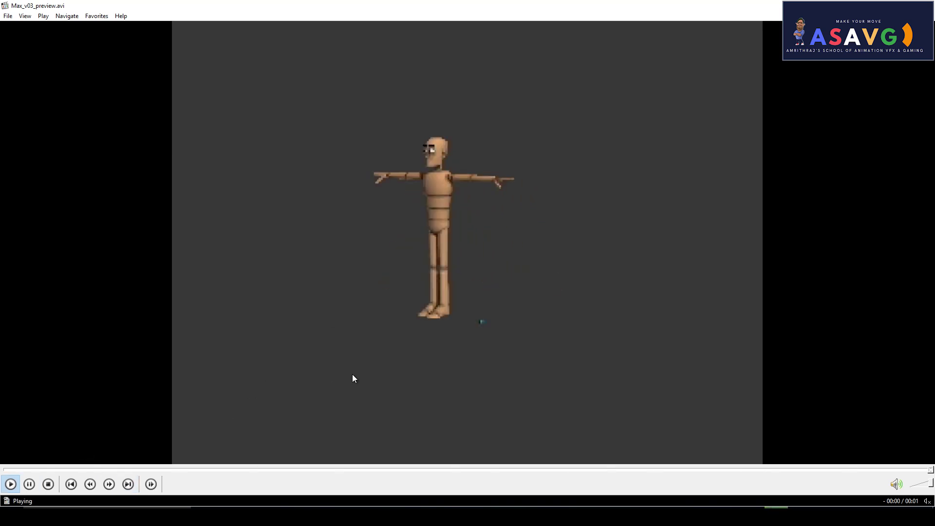
click(924, 5)
- Turn the view toward the character's front, create another preview animation, and watch it enlarged
scroll(404, 278, up, 5)
alt+middle_drag(404, 277, 423, 292)
scroll(448, 293, down, 3)
scroll(448, 297, down, 3)
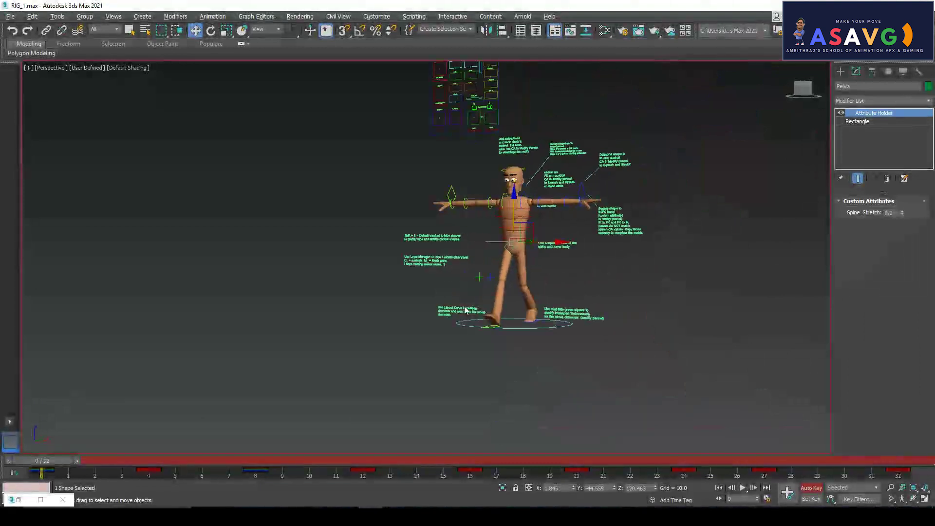
click(31, 65)
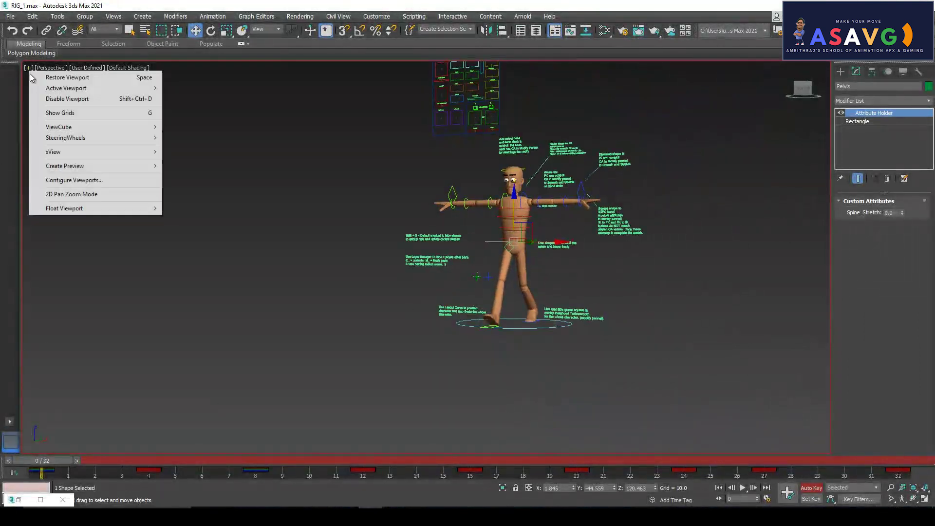
mouse_move(80, 167)
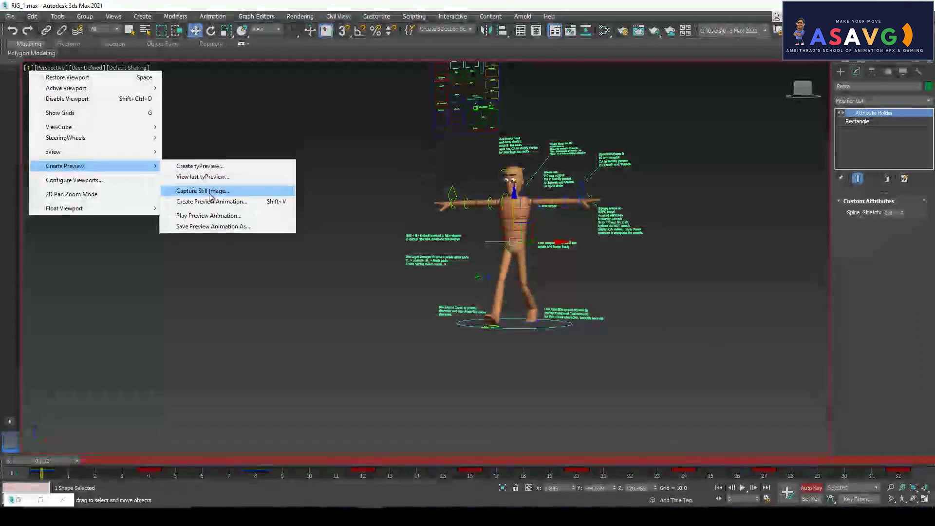
click(215, 201)
click(506, 397)
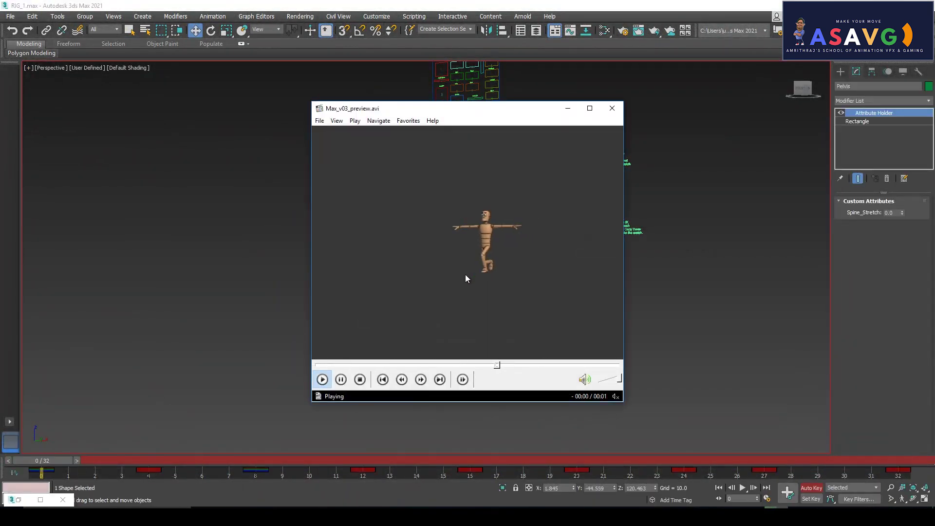
click(590, 108)
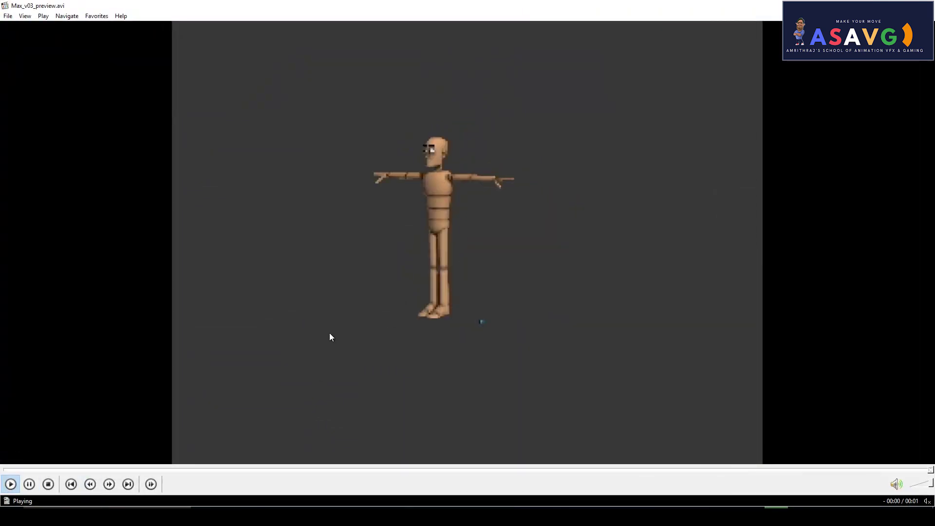
click(438, 317)
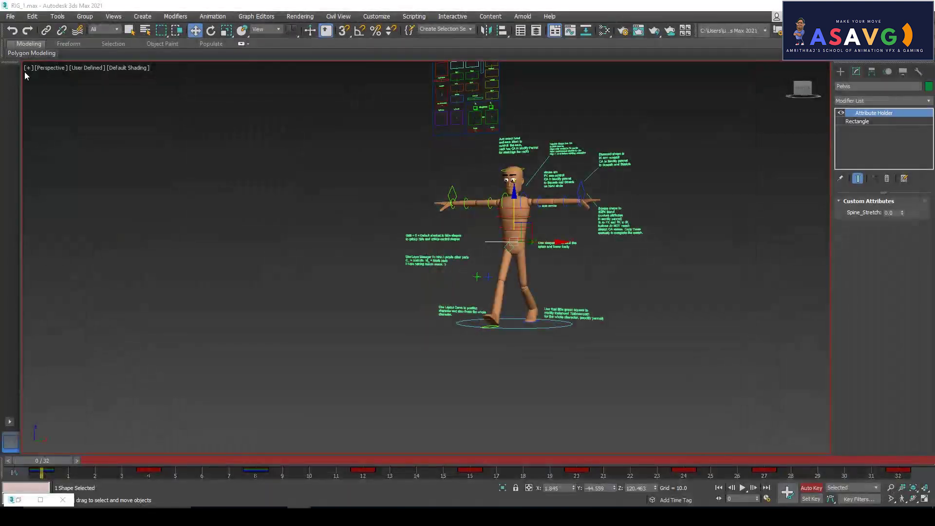
- Create a new preview animation with the output size set to 200 percent, and enlarge its playback
click(29, 68)
mouse_move(71, 170)
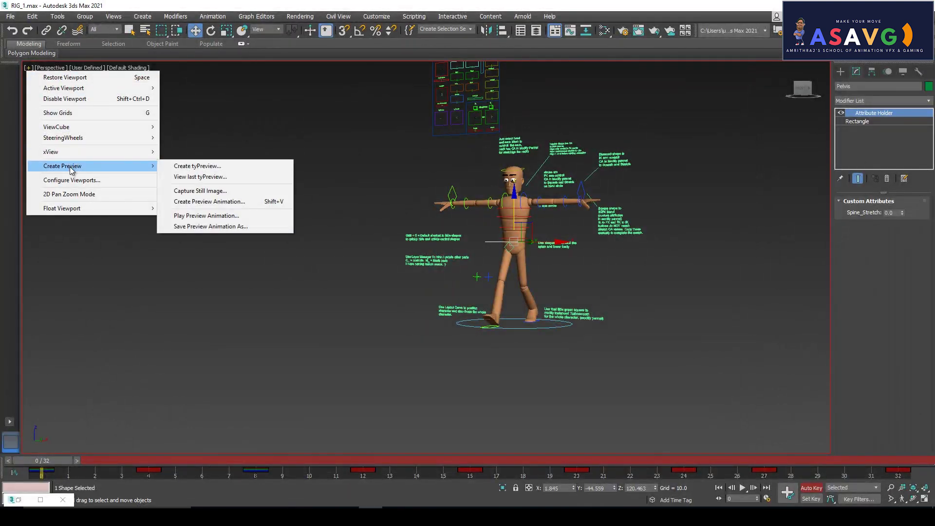
click(228, 202)
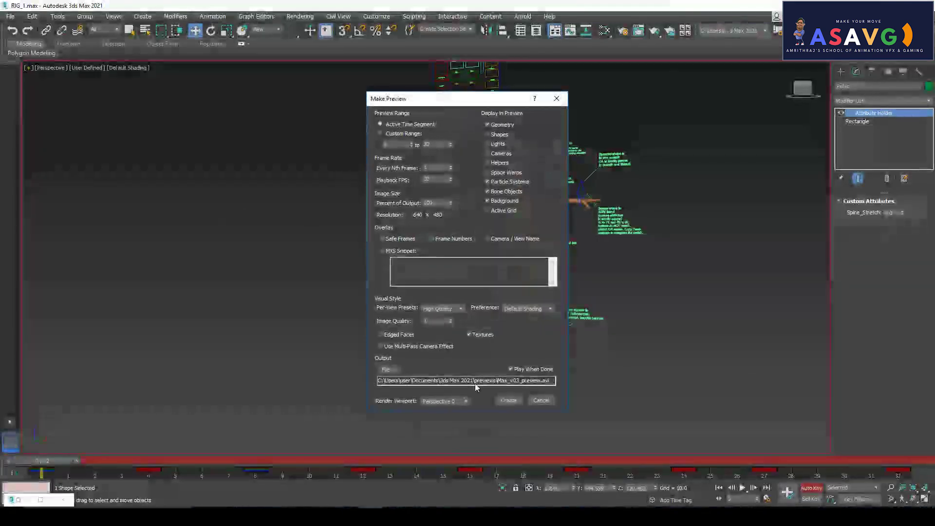
text(250)
key(Return)
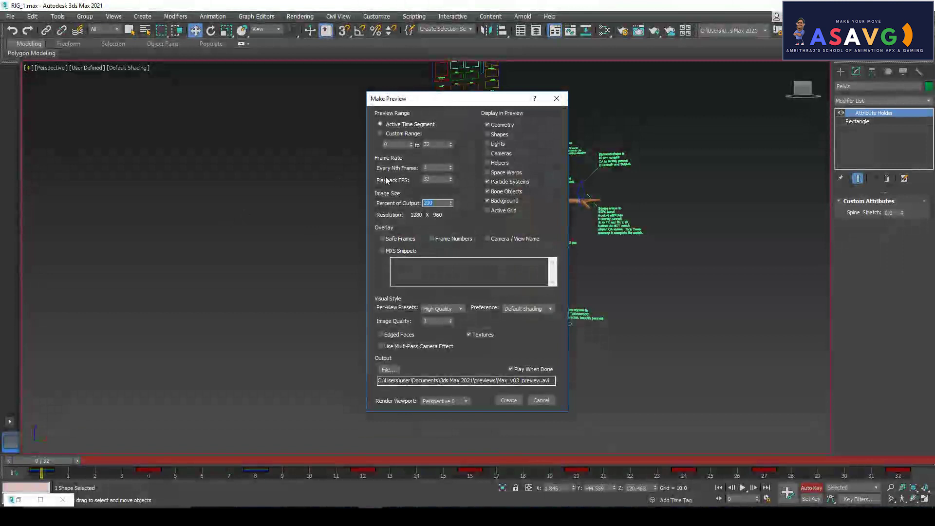
click(510, 402)
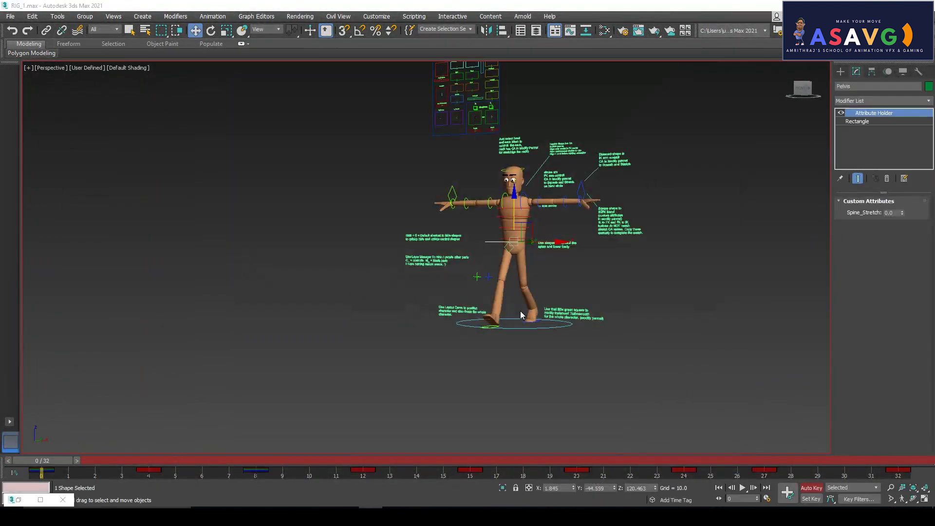
click(589, 107)
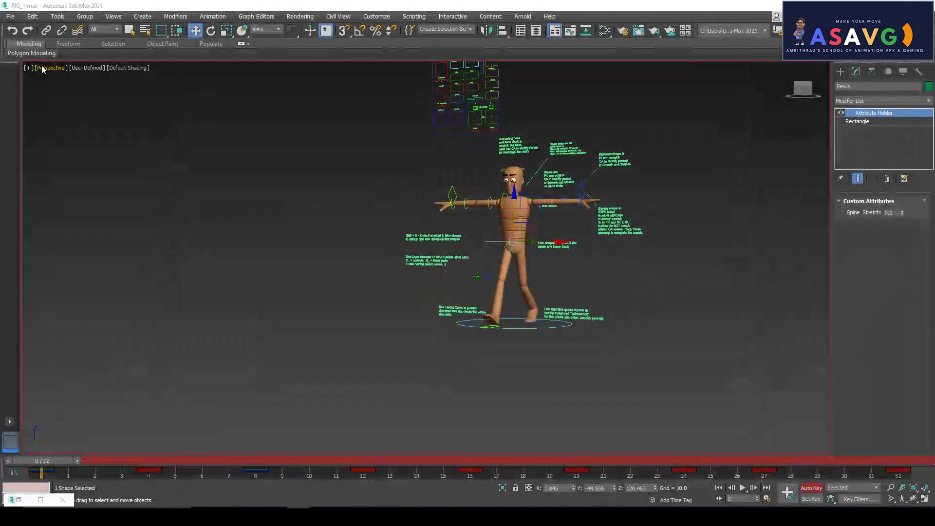
- Create another preview animation with playback at 24 FPS and image quality 5
click(28, 68)
mouse_move(83, 165)
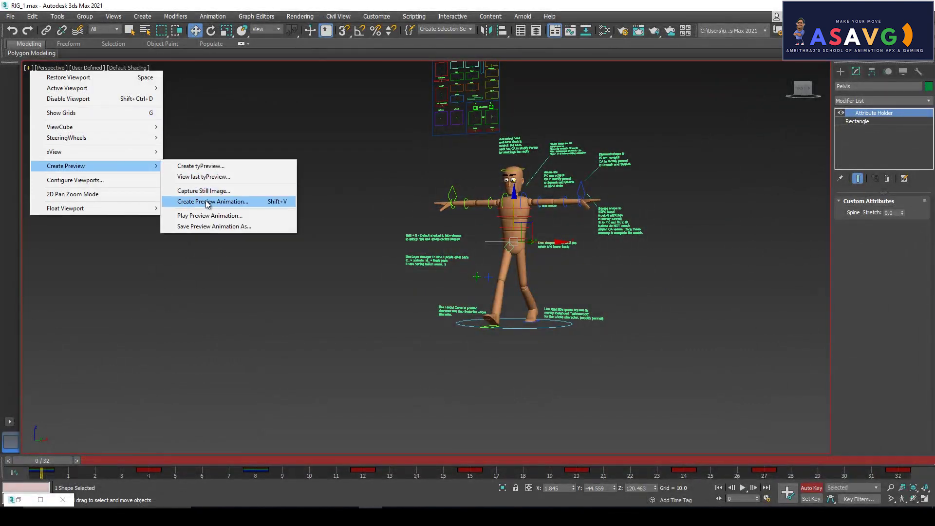
click(207, 202)
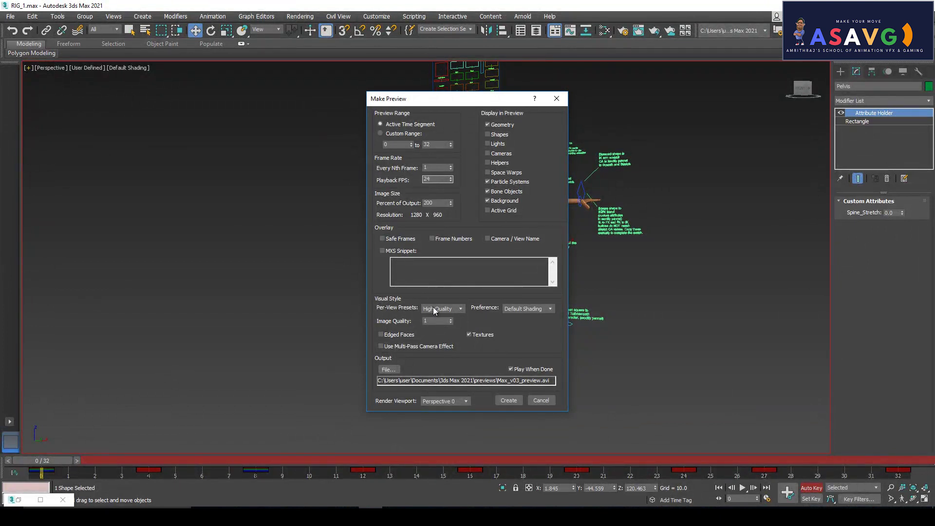
click(446, 309)
click(446, 309)
text(5)
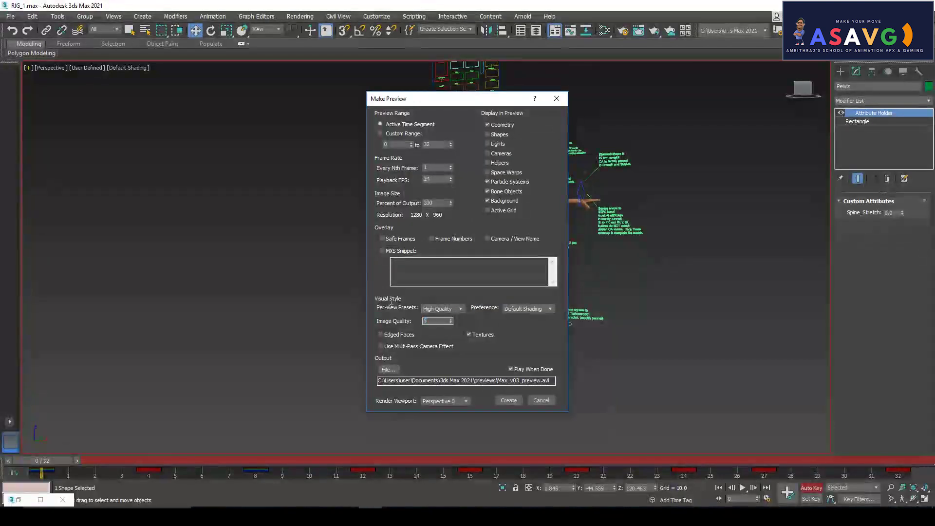
click(509, 400)
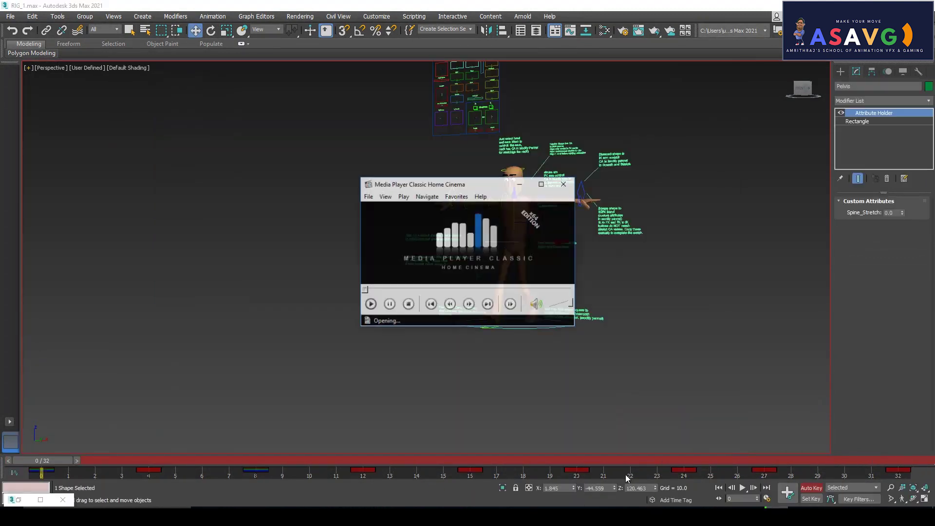
- Watch the new preview in full screen, replay it from the start, and close the player
double_click(580, 308)
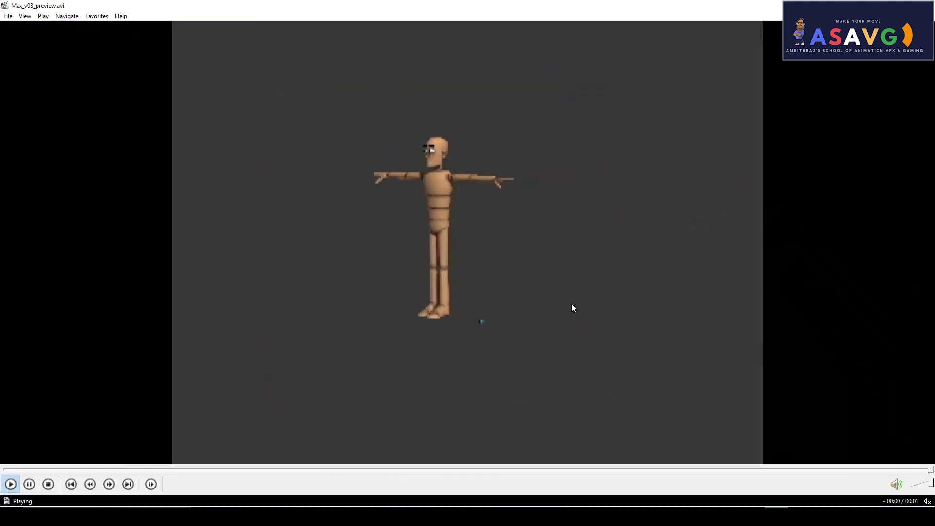
double_click(334, 343)
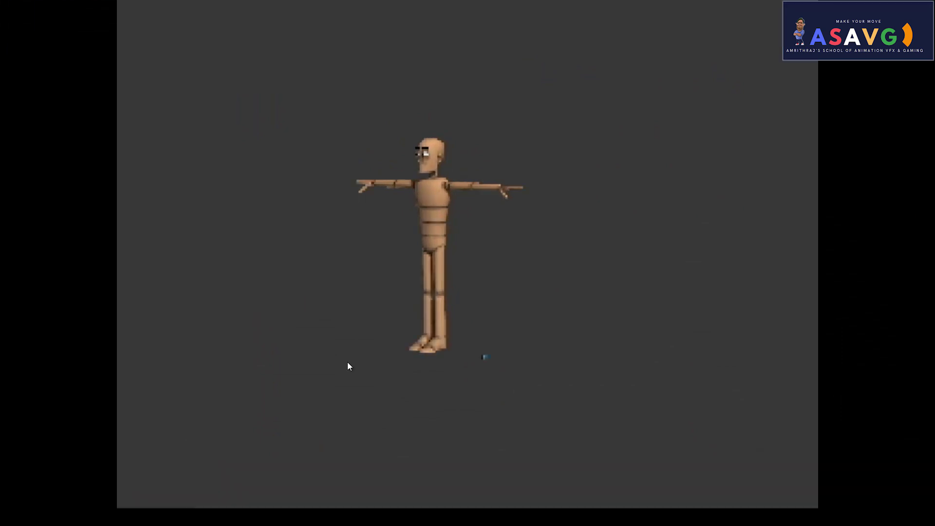
click(2, 490)
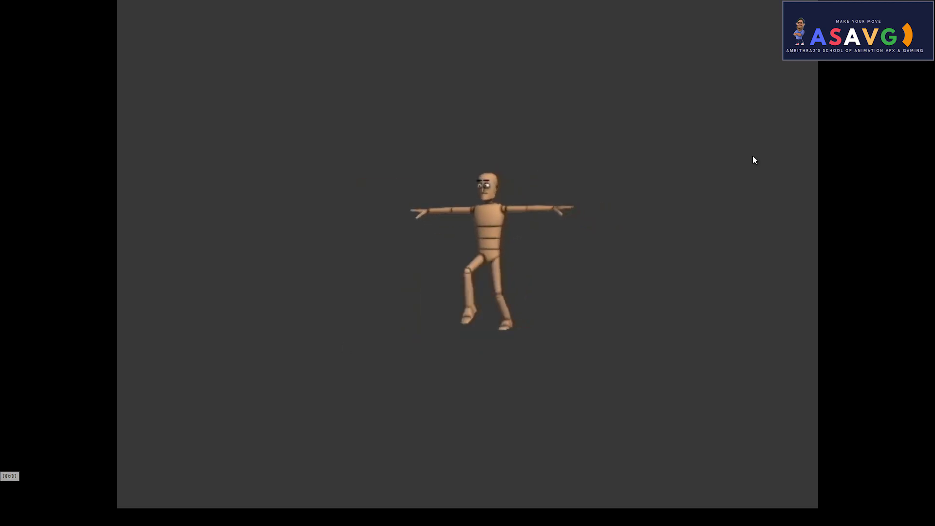
double_click(804, 124)
key(alt+F4)
- Play the walk in the viewport from frame 0, stop it, and scrub through the first steps
drag(83, 460, 41, 467)
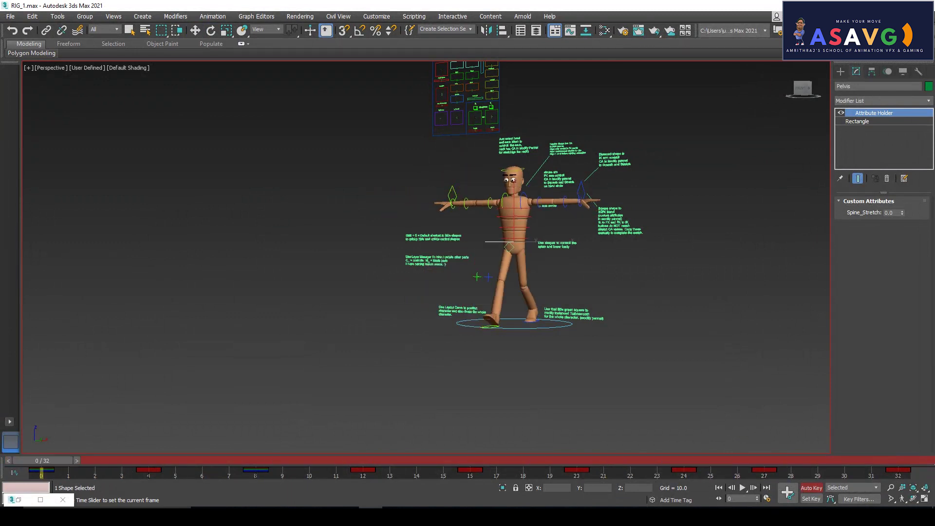
click(744, 489)
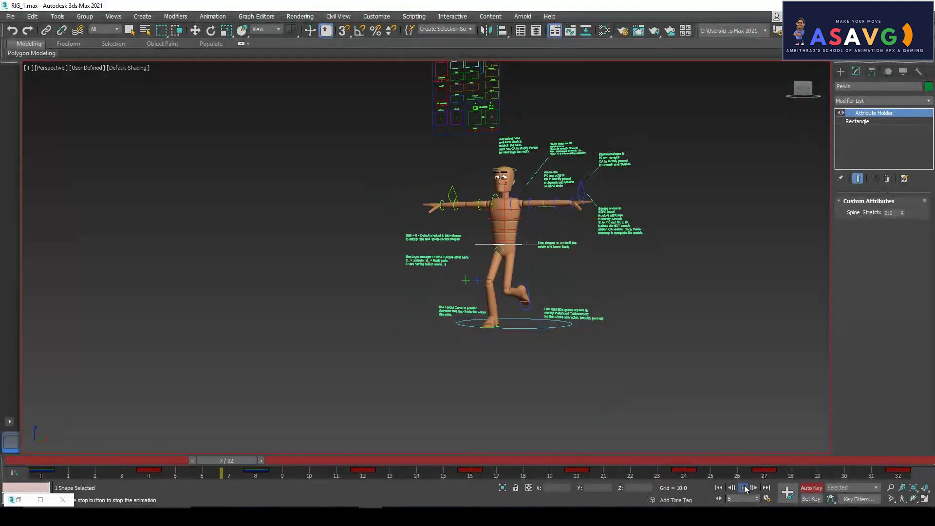
click(744, 488)
click(238, 460)
drag(352, 469, 141, 480)
- Scrub the walk from a three-quarter side angle to examine the pelvis and leg motion, and return to frame 0
alt+middle_drag(526, 392, 495, 399)
drag(301, 465, 657, 465)
drag(396, 493, 347, 499)
drag(396, 485, 621, 478)
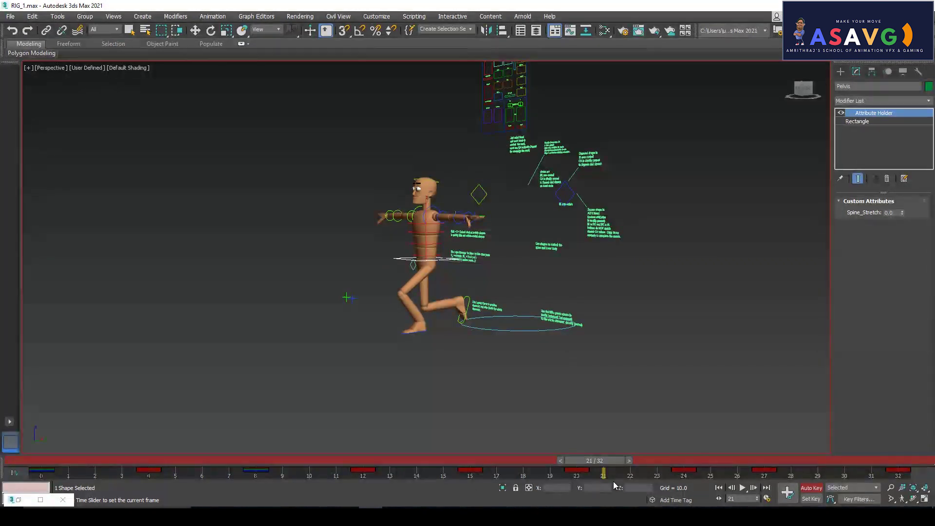
drag(613, 482, 0, 377)
key(w)
key(w)
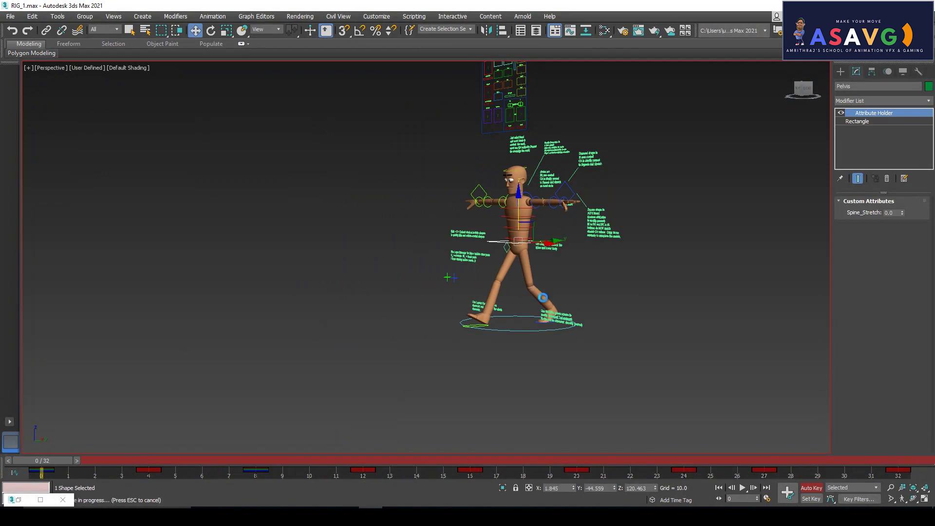
- Compare the character's contact pose at frame 0 with the walk drawings in walkreference1.png, switching between 3ds Max and Photos
scroll(409, 261, up, 3)
alt+middle_drag(510, 336, 541, 334)
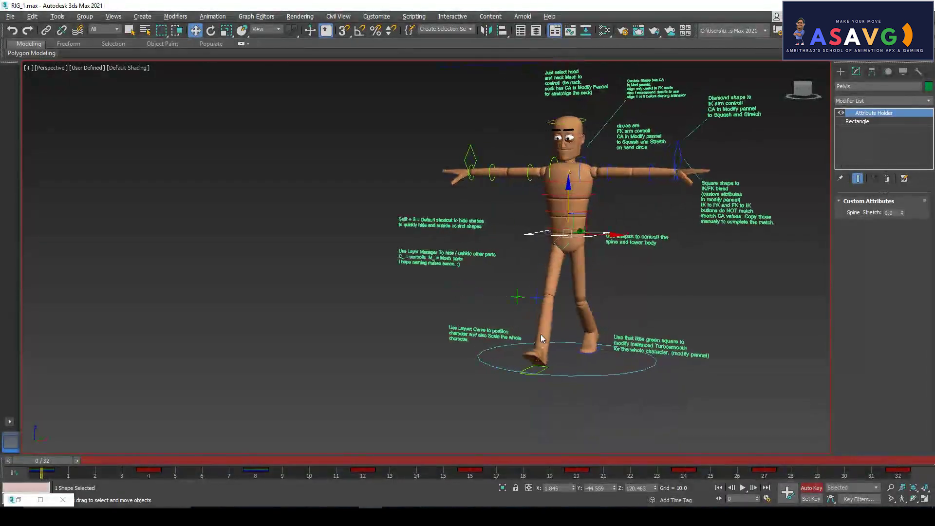
key(alt+Tab)
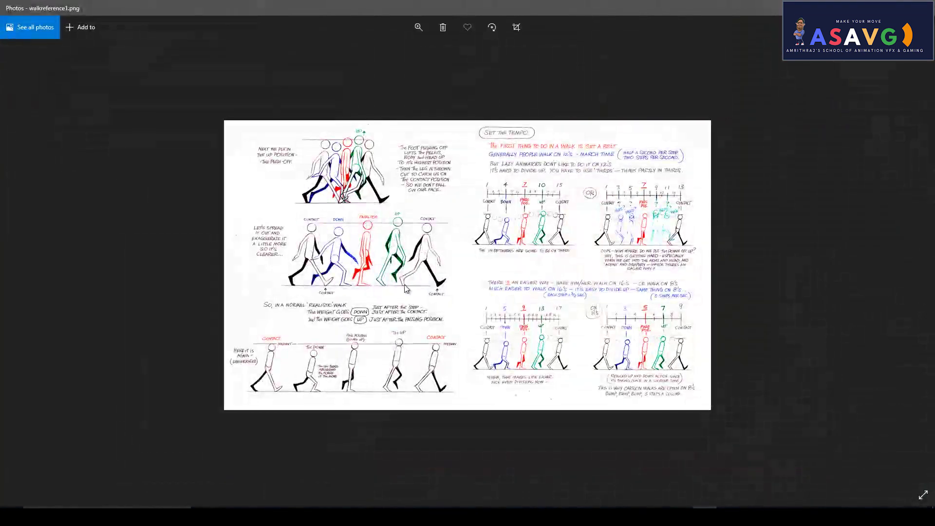
scroll(315, 86, up, 2)
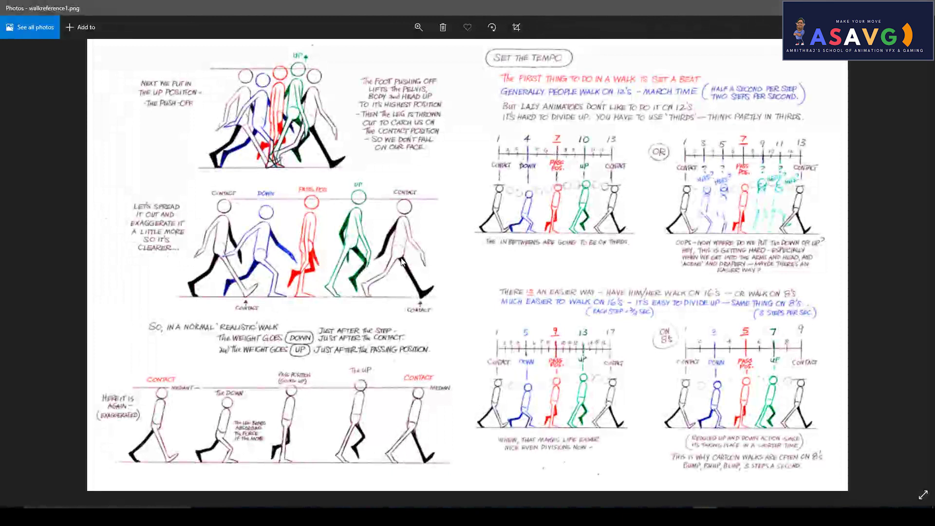
key(alt+Tab)
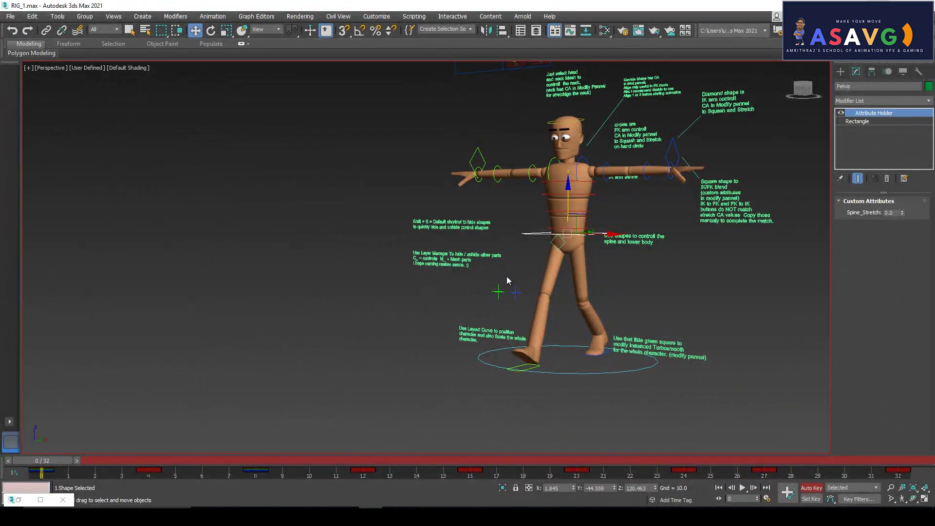
key(alt+Tab)
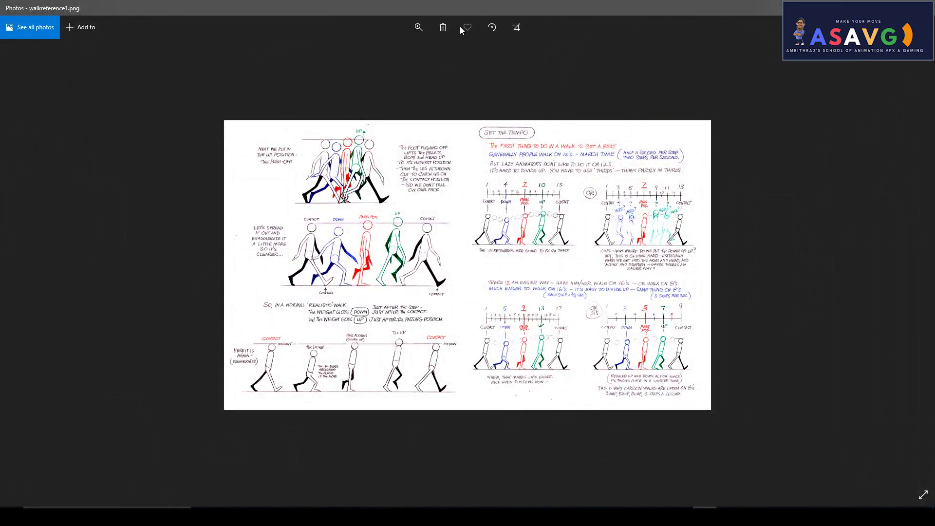
- Examine the enlarged walk reference, covering the contact, down, passing and up poses and the timing charts for 12s, 16s and 8s
click(419, 27)
click(415, 52)
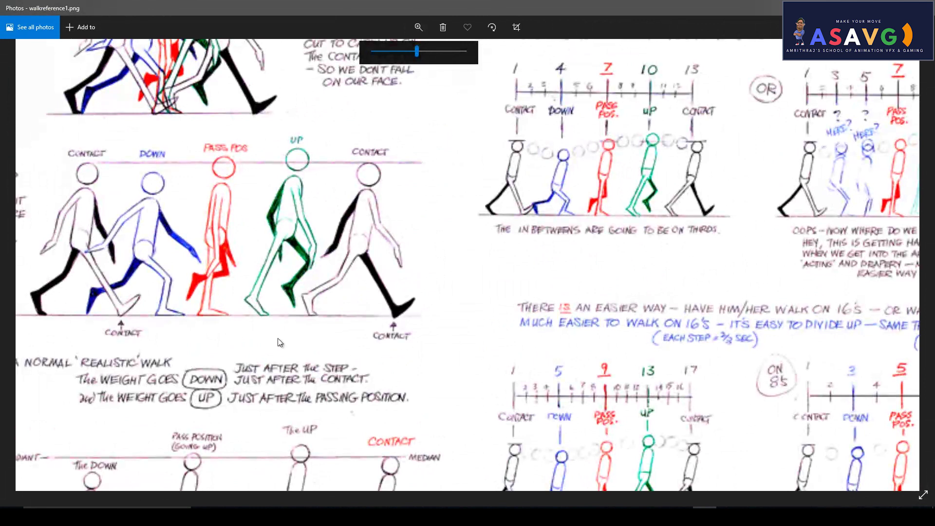
drag(264, 349, 418, 357)
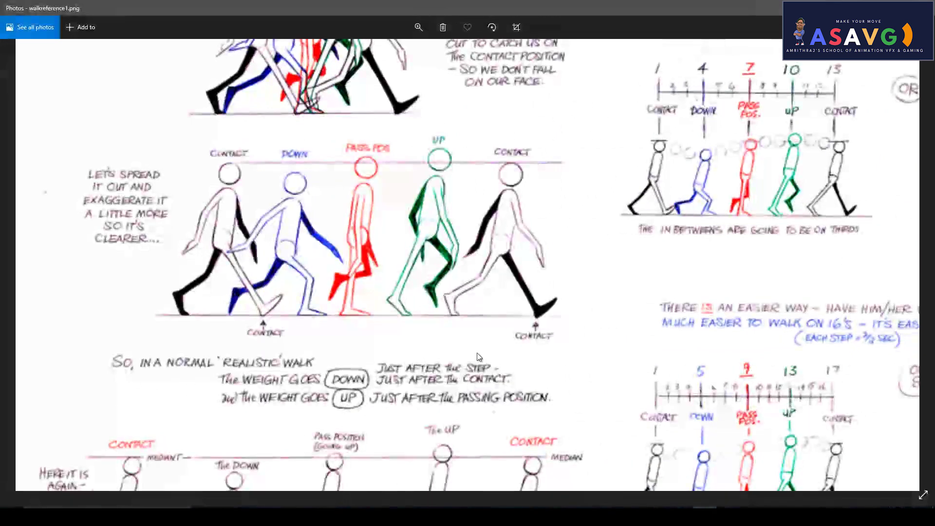
drag(847, 240, 560, 100)
drag(398, 304, 407, 221)
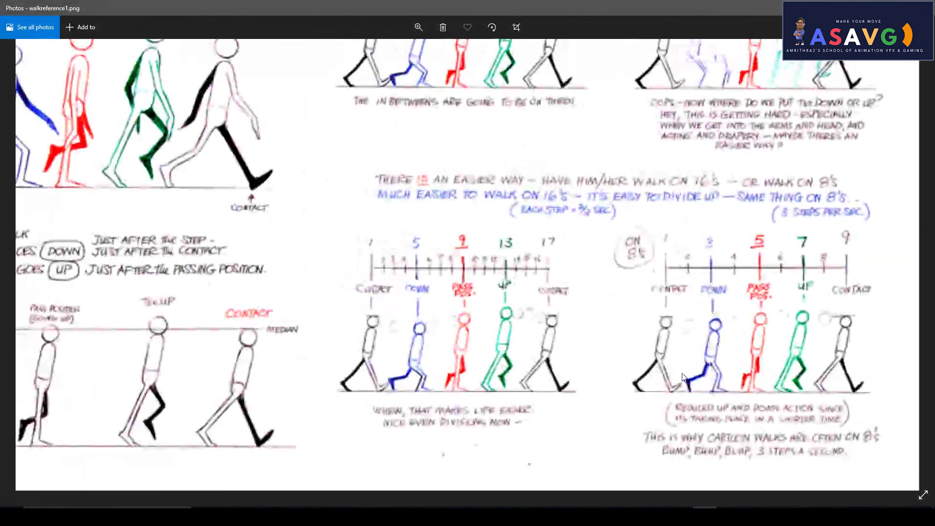
drag(343, 362, 559, 331)
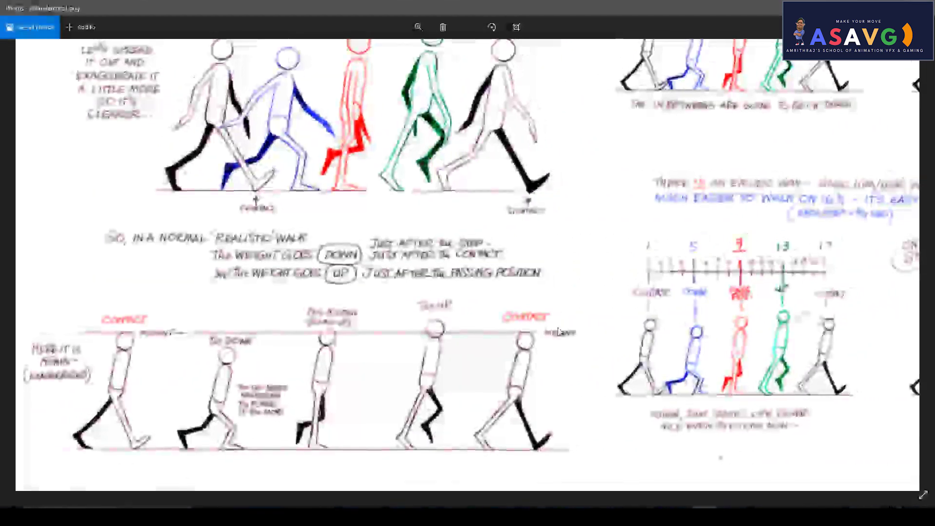
double_click(559, 331)
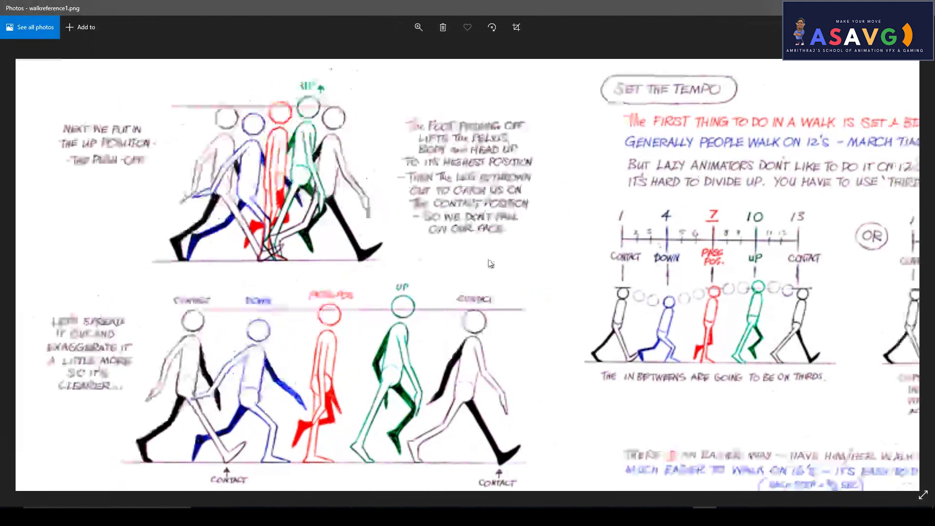
drag(649, 259, 456, 257)
drag(697, 251, 544, 234)
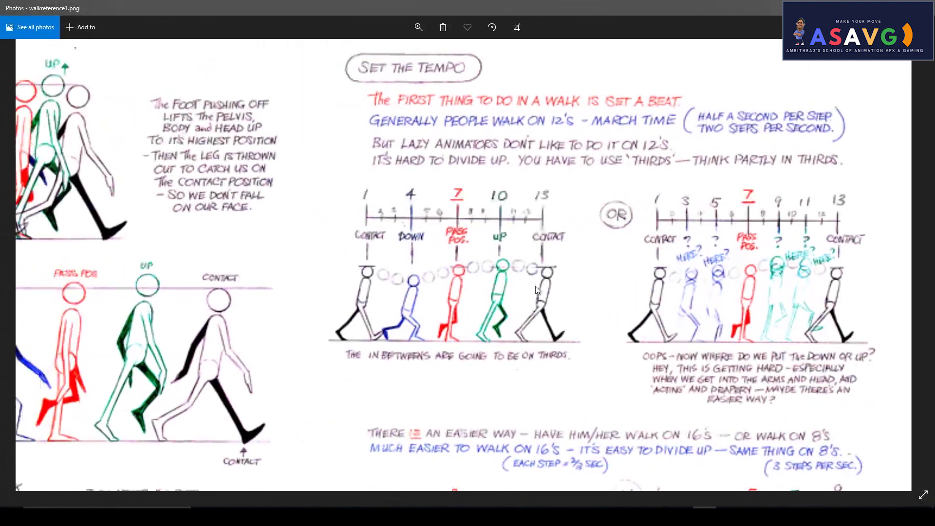
drag(532, 307, 577, 292)
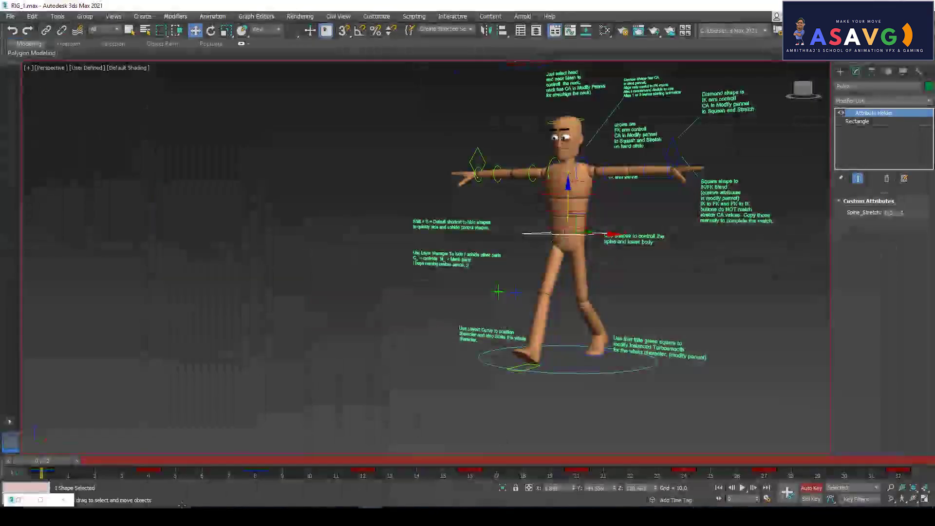
- Select all the rig controls in 3ds Max and retime their keys, moving frame 8 to 7 and frame 11 to 10
drag(66, 461, 261, 464)
key(w)
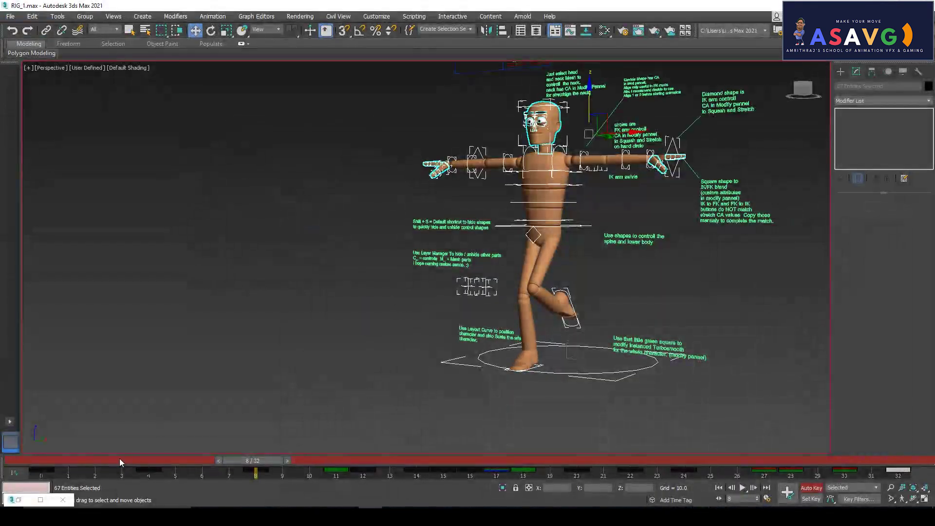
drag(61, 463, 269, 463)
key(w)
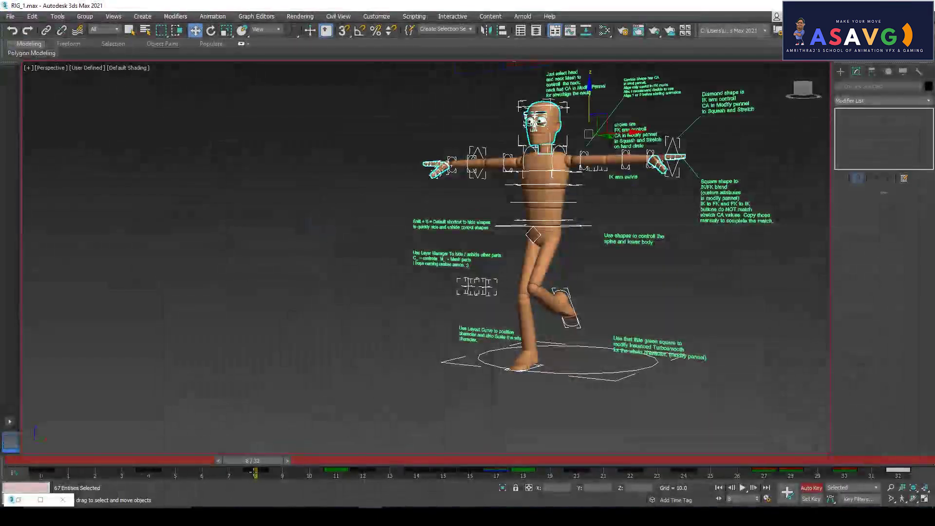
drag(253, 461, 273, 468)
key(w)
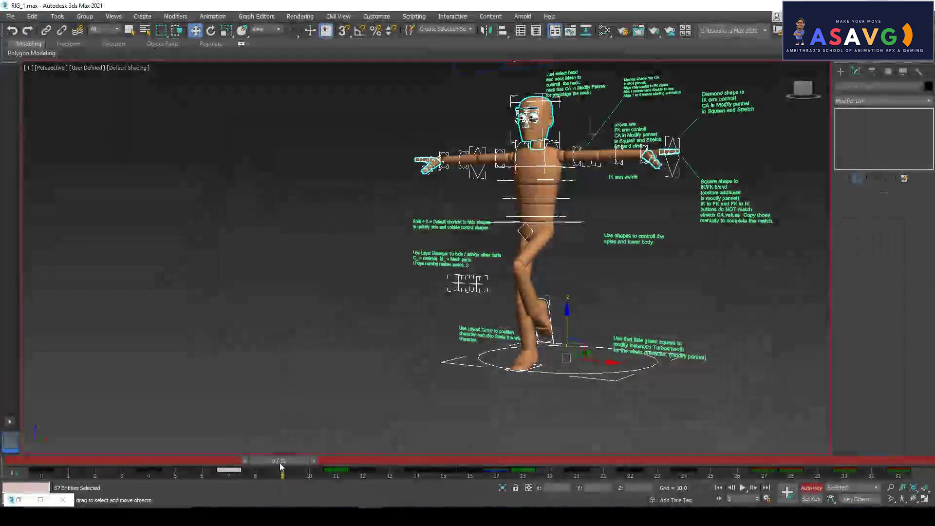
drag(292, 465, 336, 465)
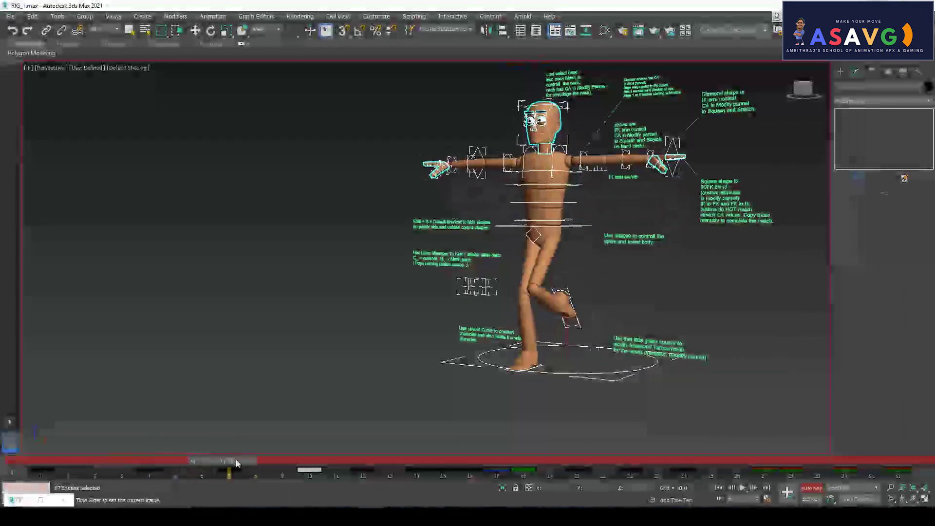
drag(319, 462, 361, 461)
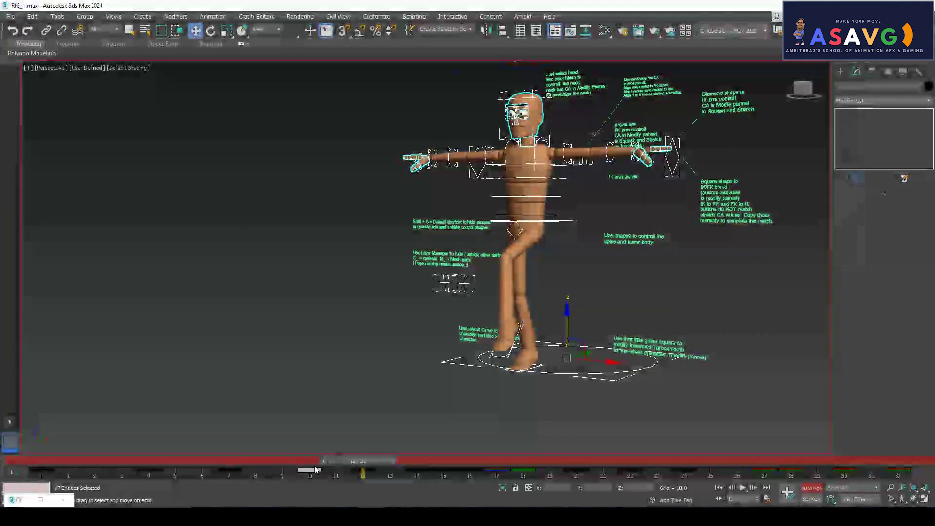
- Clear the extra in-between keys at frames 13 to 15, keeping the contact pose keyed at frame 16
drag(361, 468, 492, 471)
key(w)
key(w)
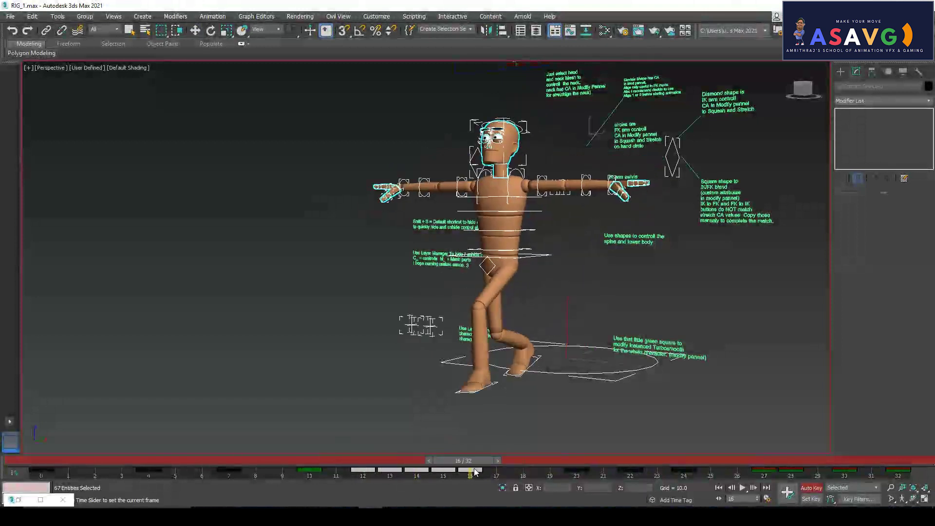
click(494, 475)
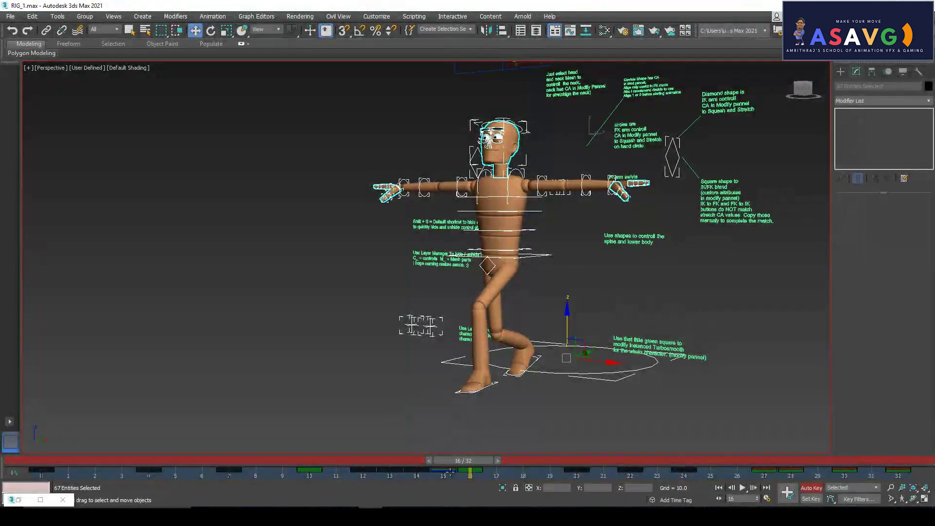
drag(442, 474, 422, 469)
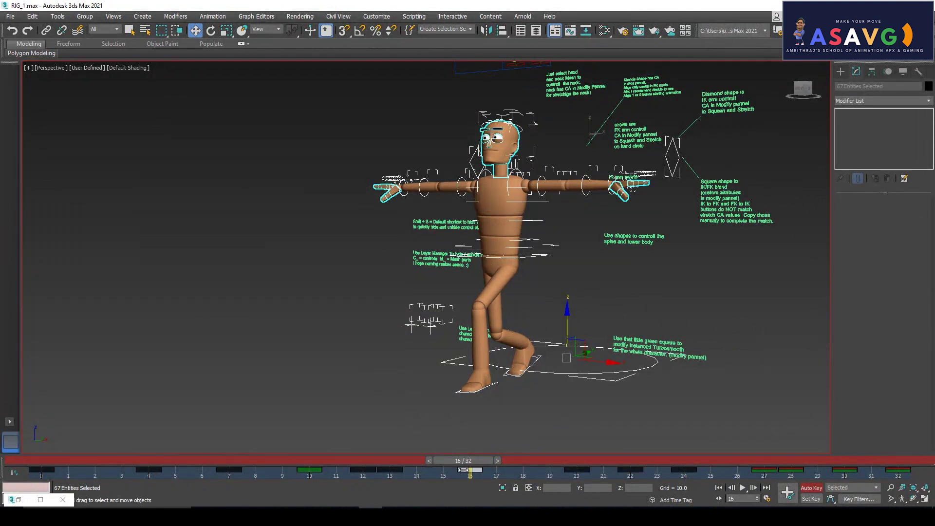
key(ctrl+z)
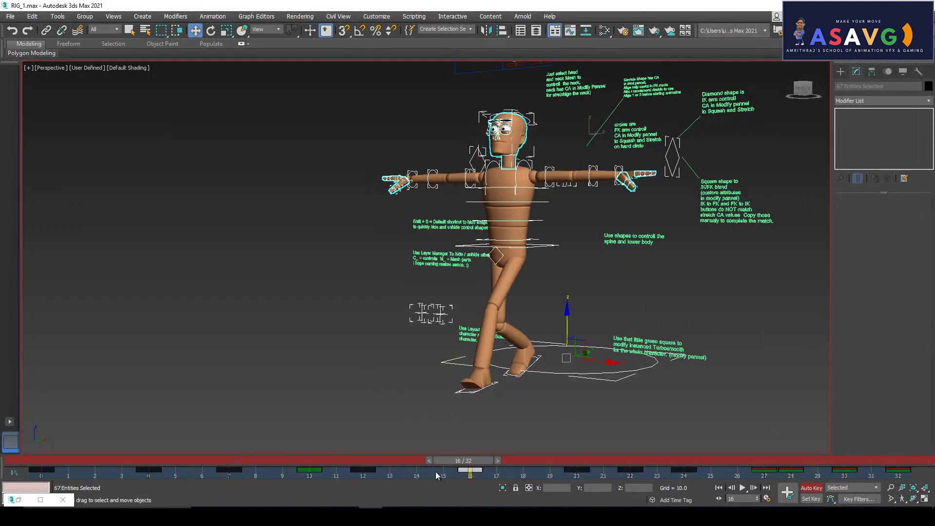
- Move all the rig controls' contact-pose keys from frame 16 to frame 13
drag(461, 461, 482, 475)
key(w)
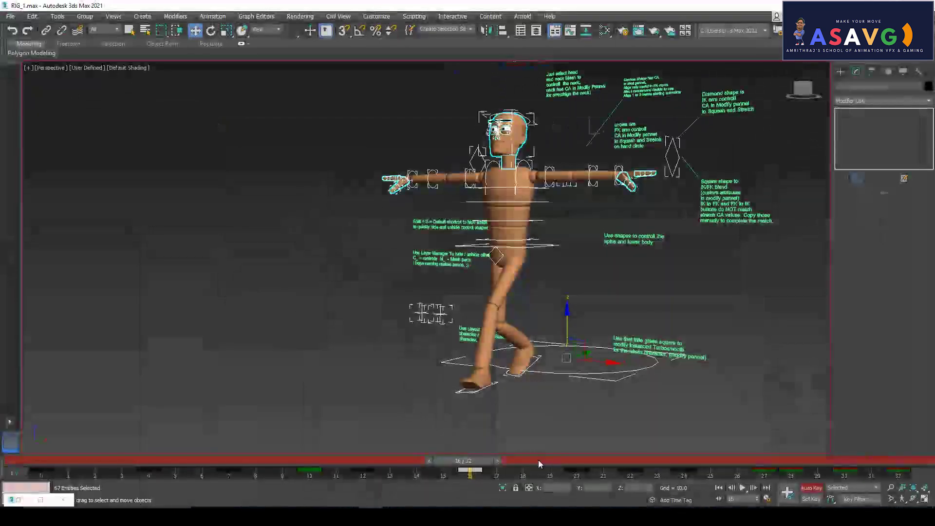
drag(470, 472, 363, 460)
key(w)
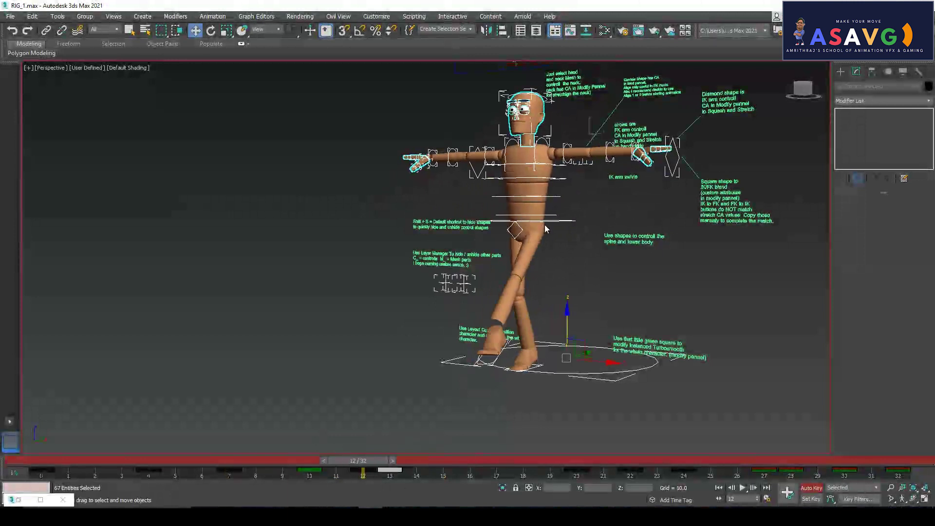
- Select only the pelvis control and delete its leftover key at frame 12
drag(545, 229, 550, 222)
click(562, 236)
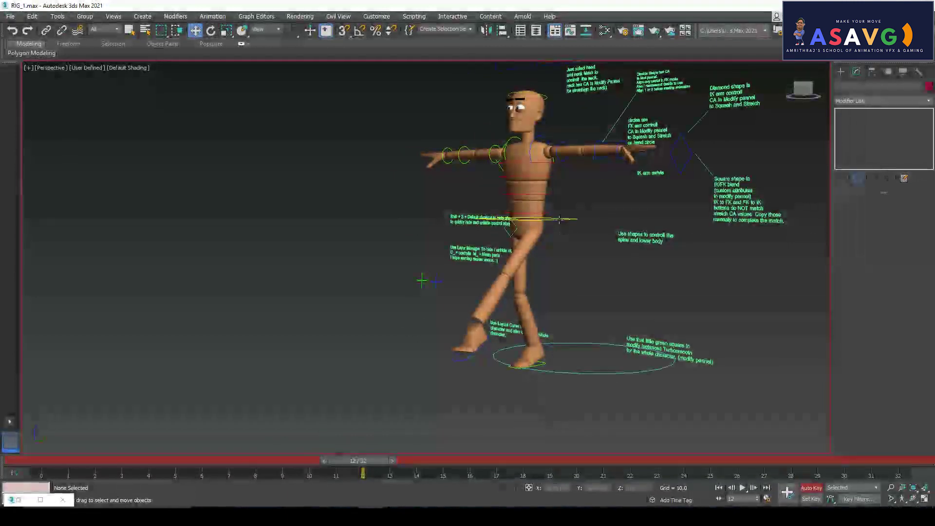
drag(362, 462, 481, 497)
click(363, 473)
key(Delete)
- Raise the pelvis slightly at frame 10 to key the up pose
drag(1, 506, 329, 475)
key(w)
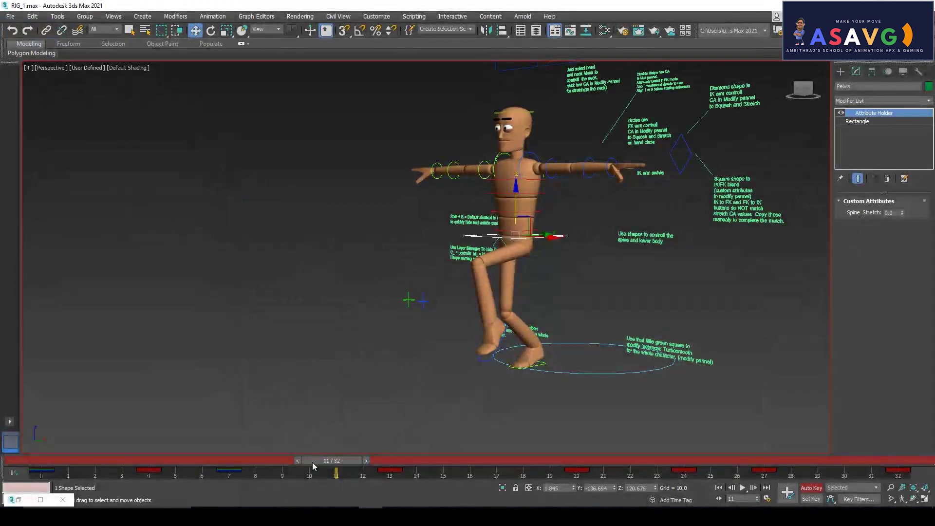
drag(308, 460, 305, 460)
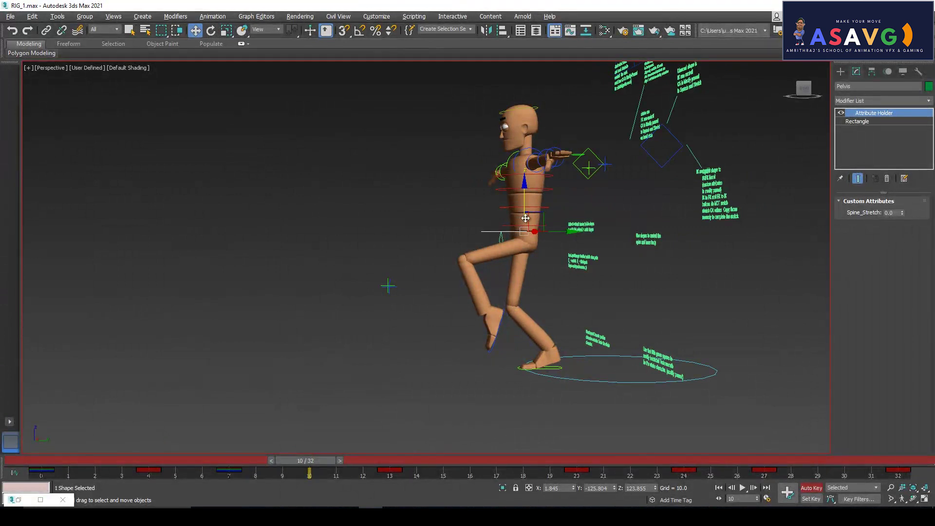
drag(525, 218, 525, 209)
- Return to frame 0 and create a new preview animation of the retimed walk from the side view
drag(307, 463, 32, 471)
key(w)
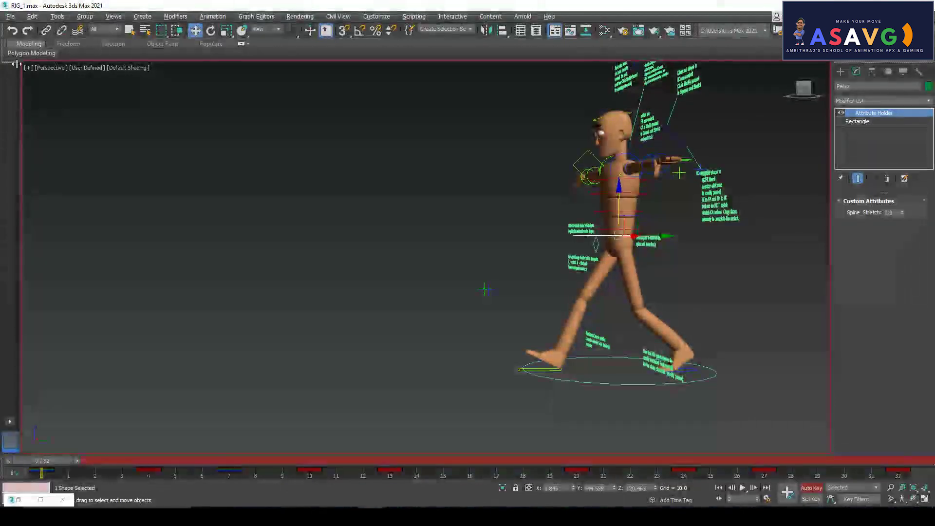
click(29, 71)
click(28, 69)
mouse_move(117, 167)
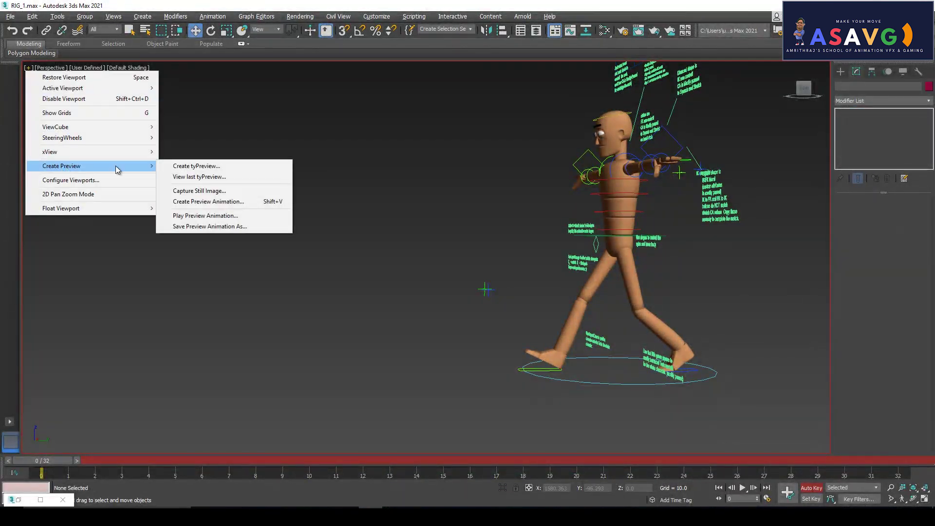
click(207, 201)
click(503, 402)
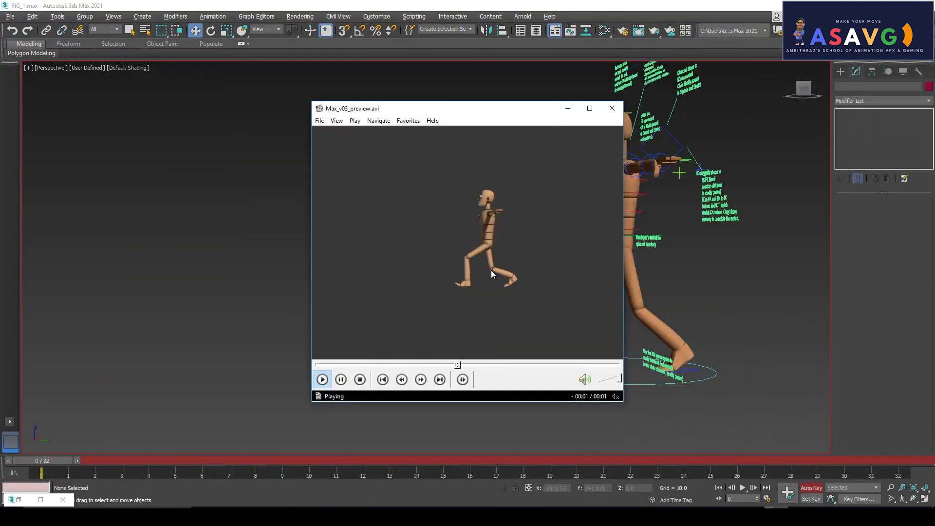
- Dock the preview player to half the screen, pause and replay the walk, and close the player
click(589, 108)
key(super+Left)
click(162, 328)
click(162, 407)
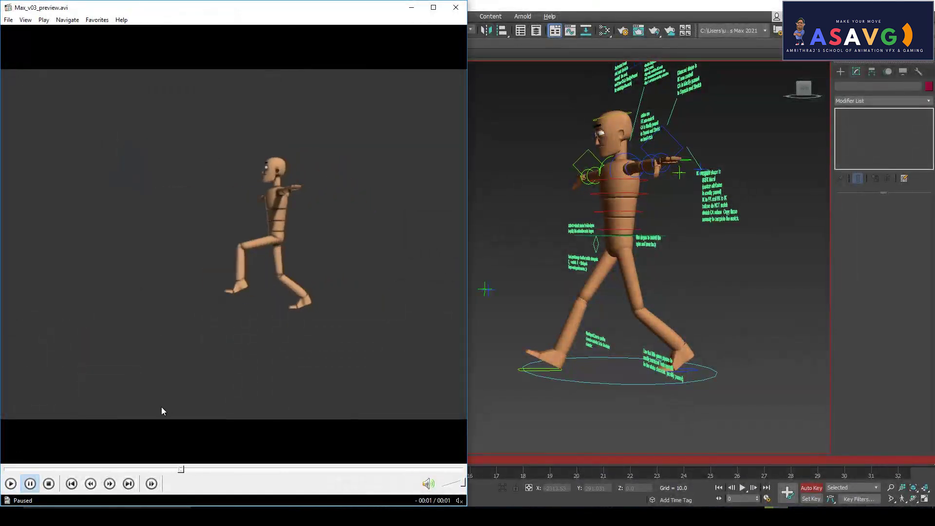
click(30, 475)
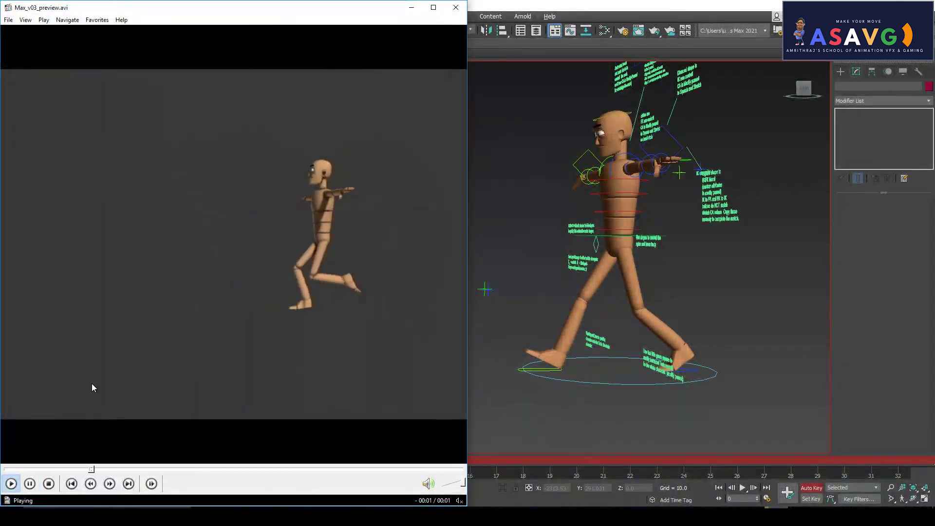
click(456, 7)
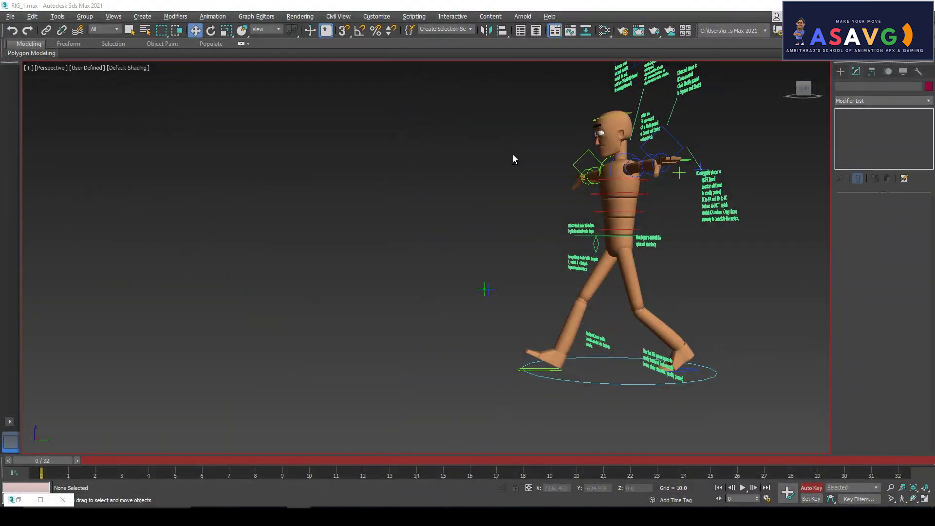
- Reopen walkreference1.png in Photos and examine the enlarged walk poses and timing charts
click(704, 516)
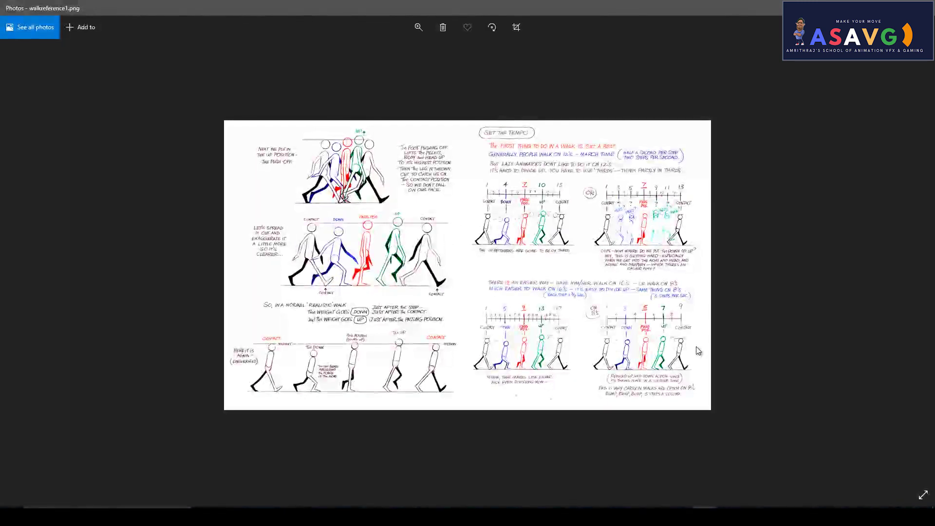
scroll(696, 346, up, 3)
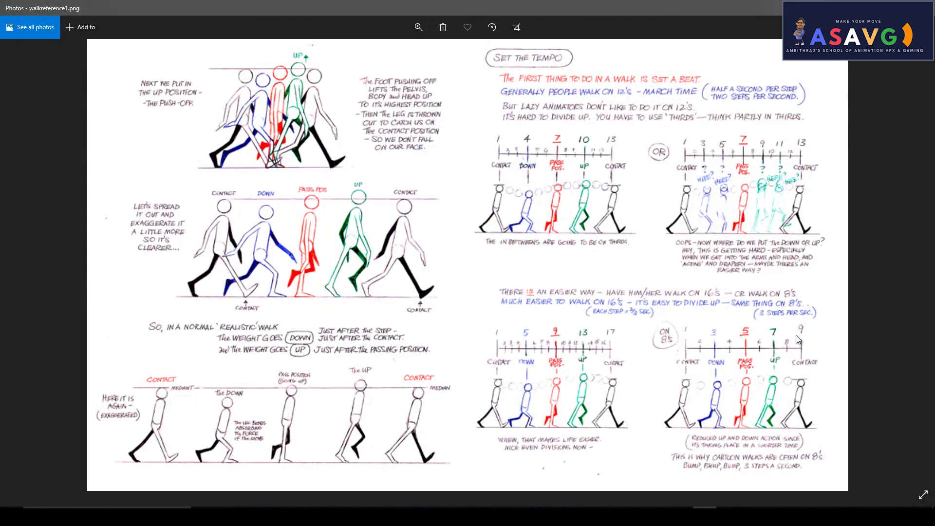
drag(347, 199, 350, 154)
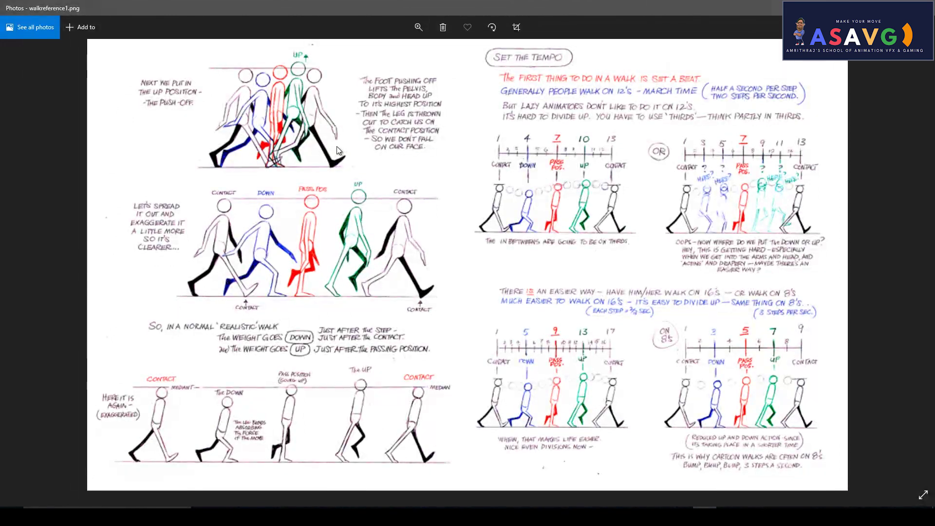
- Switch back to 3ds Max, select all the rig's objects, and scrub the walk forward to frame 24
key(alt+Tab)
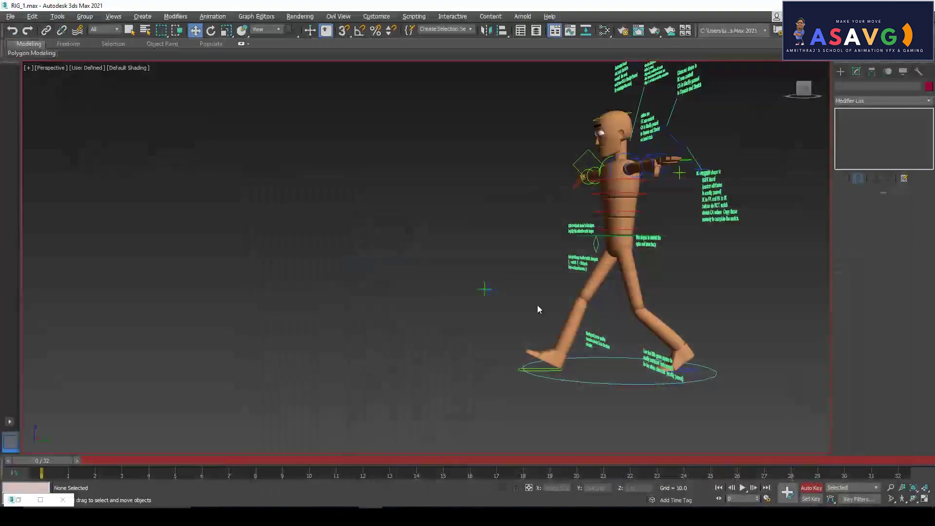
key(ctrl+a)
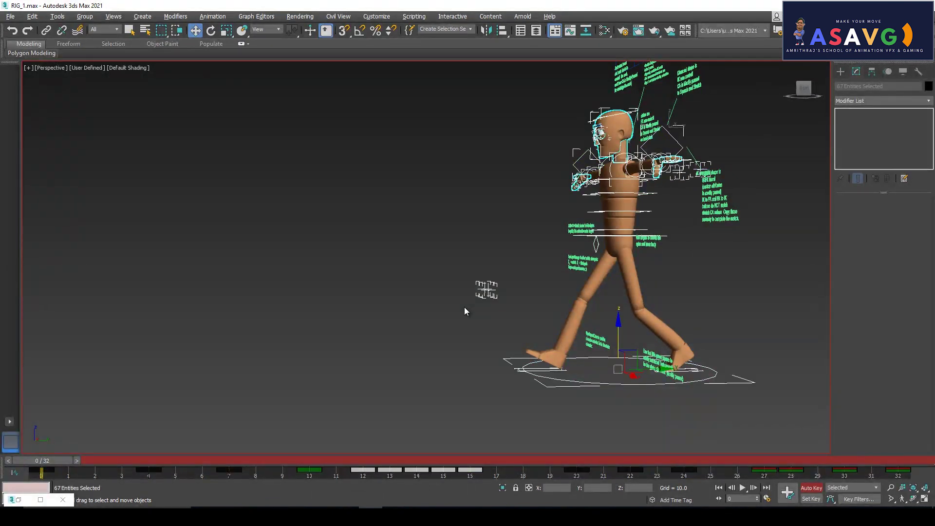
drag(243, 465, 336, 460)
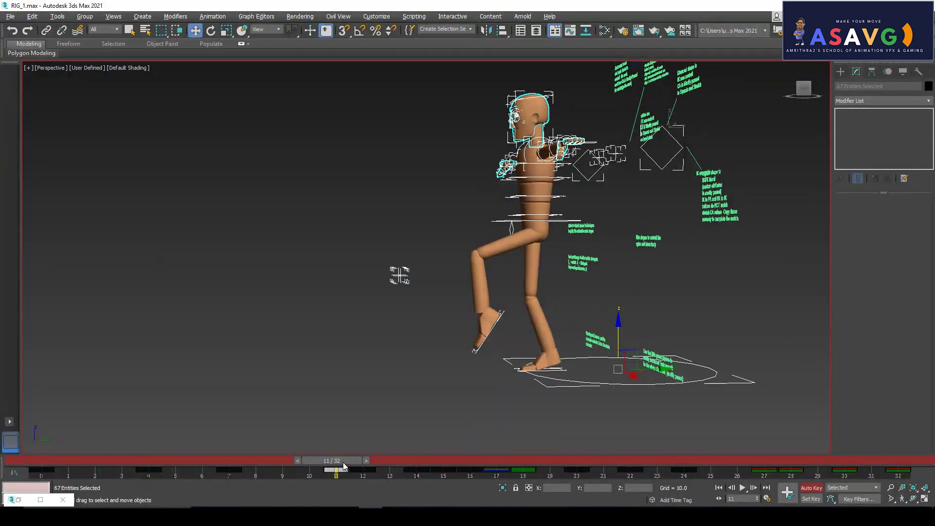
drag(342, 461, 687, 488)
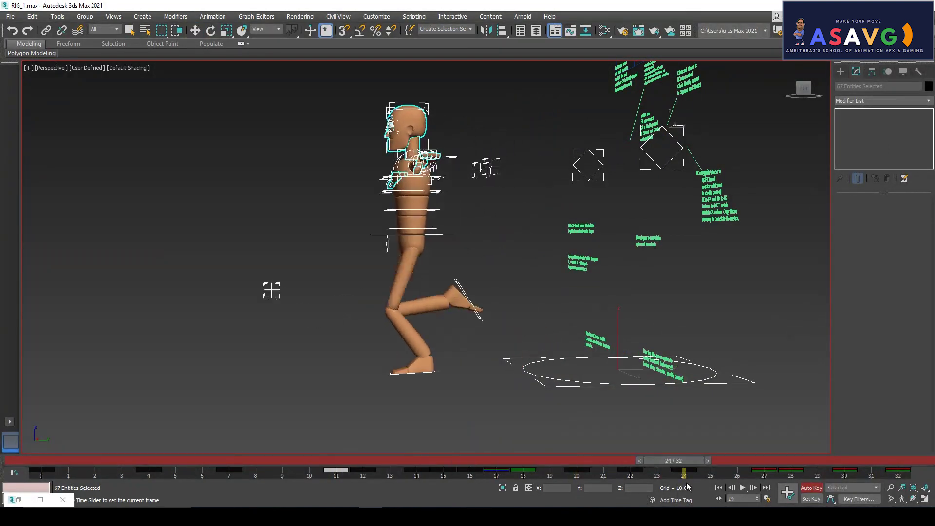
- Play the walk animation in the Perspective viewport, stop playback, and return the timeline to frame 0
click(743, 488)
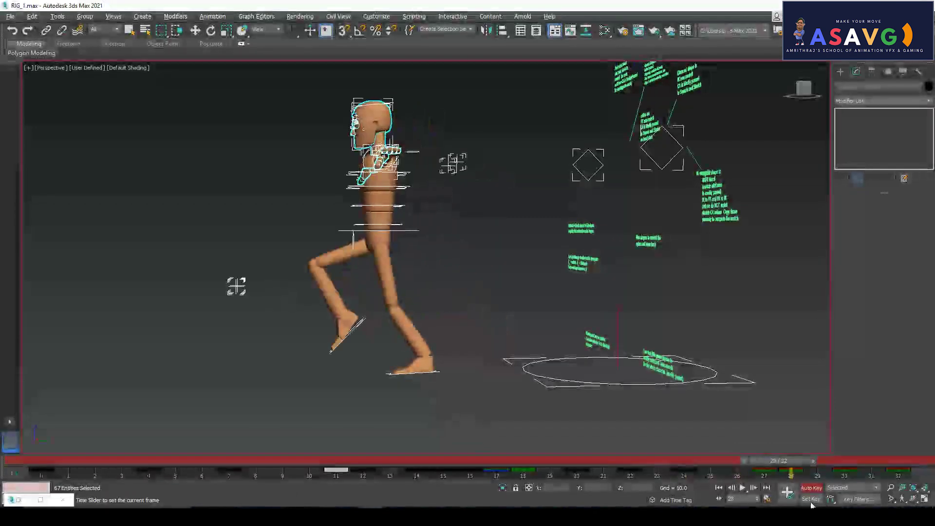
key(w)
click(745, 489)
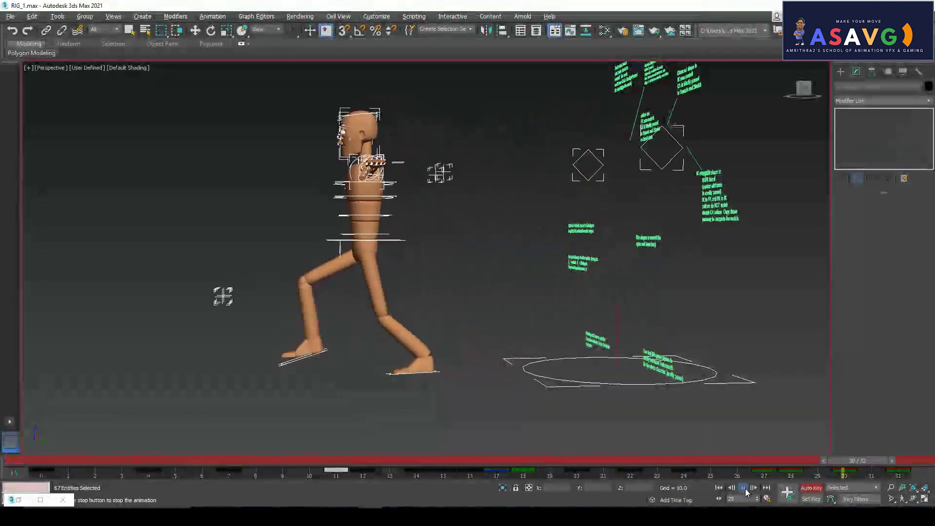
key(/)
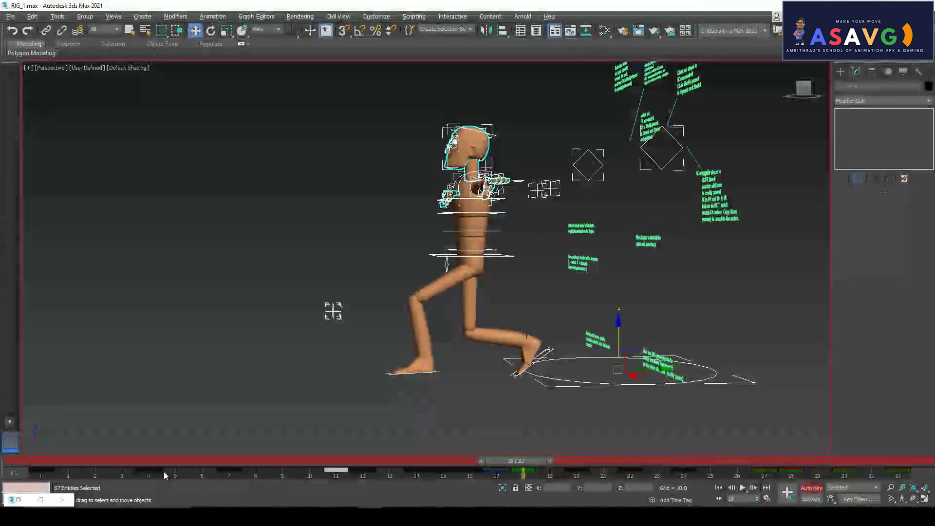
click(270, 461)
drag(271, 460, 0, 441)
key(w)
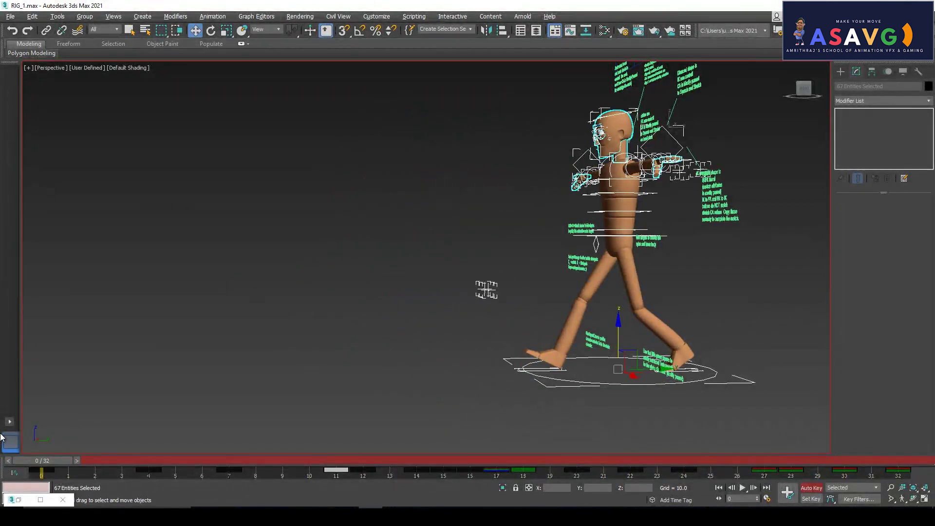